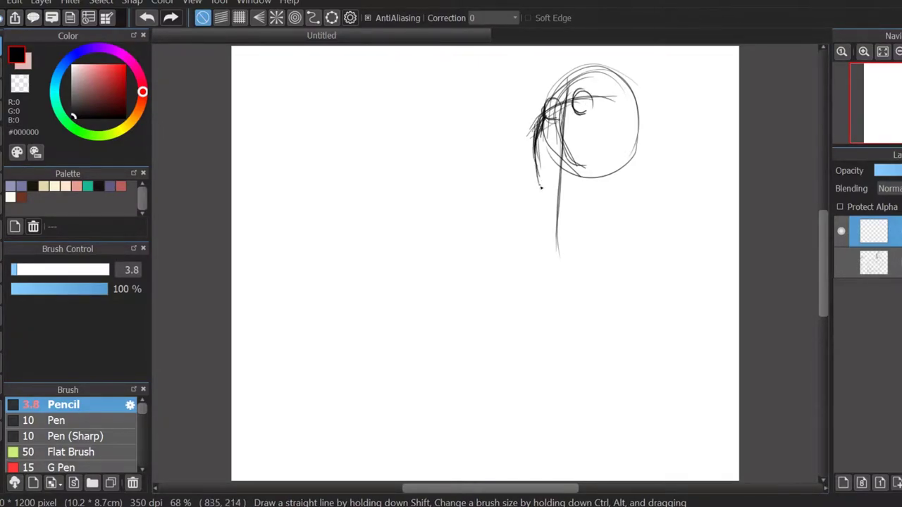
# Step: Sketch the head's hair, chin and neck, the shoulders, back contour and waist with the 3.8 Pencil
pyautogui.moveTo(542, 187)
pyautogui.mouseDown()
pyautogui.moveTo(592, 181)
pyautogui.moveTo(587, 78)
pyautogui.mouseUp()
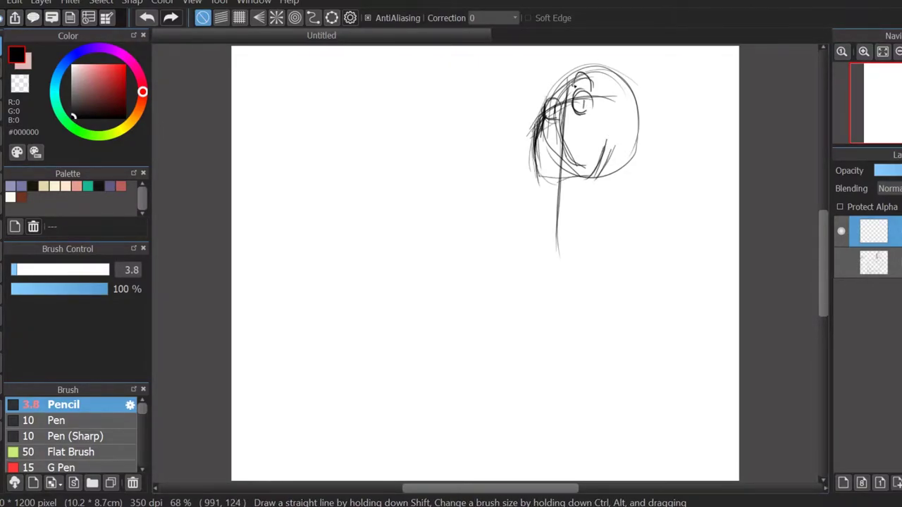
pyautogui.moveTo(530, 141); pyautogui.dragTo(551, 198)
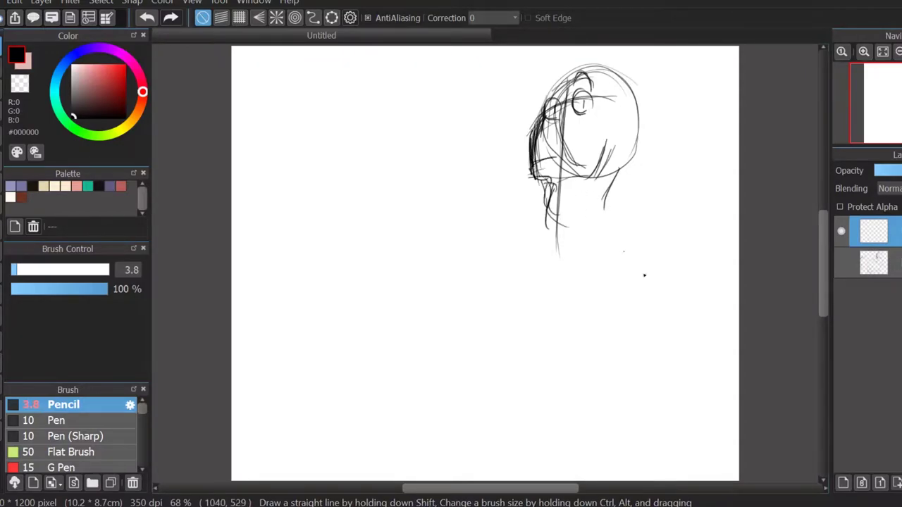
pyautogui.moveTo(605, 206); pyautogui.dragTo(673, 201)
pyautogui.moveTo(500, 216)
pyautogui.mouseDown()
pyautogui.moveTo(469, 325)
pyautogui.moveTo(480, 356)
pyautogui.mouseUp()
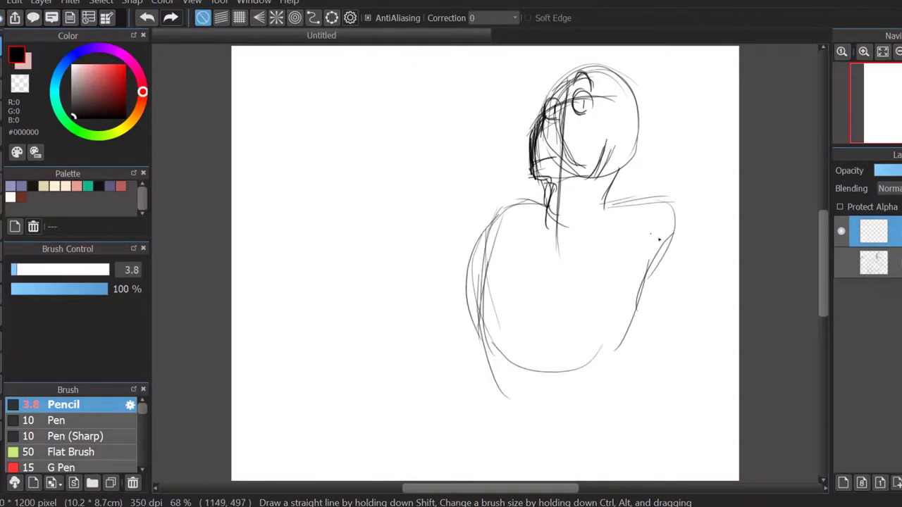
pyautogui.moveTo(611, 243); pyautogui.dragTo(648, 275)
pyautogui.moveTo(478, 307); pyautogui.dragTo(448, 462)
pyautogui.hscroll(-5, 468, 451)
pyautogui.hscroll(6, 468, 451)
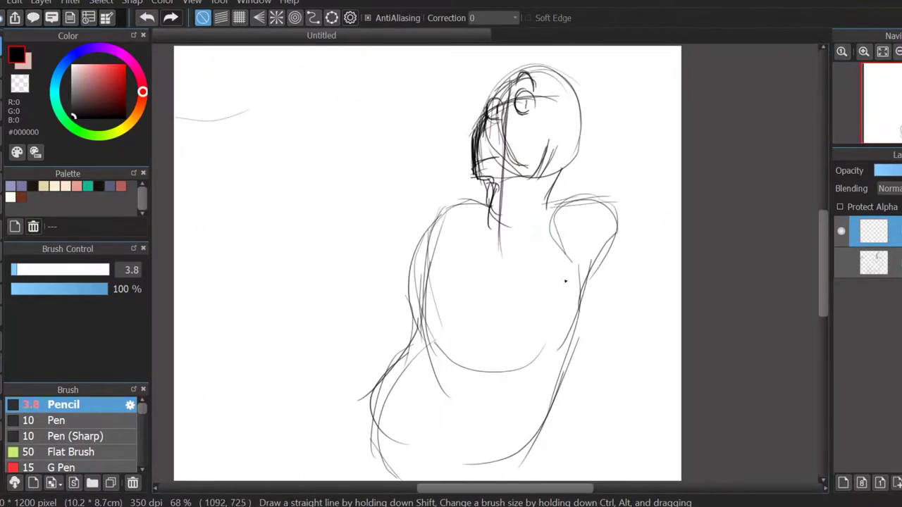
# Step: Add the figure's right side, a stronger back contour and the lower-body hip lines
pyautogui.moveTo(509, 479); pyautogui.dragTo(589, 262)
pyautogui.moveTo(457, 212); pyautogui.dragTo(423, 345)
pyautogui.moveTo(434, 272); pyautogui.dragTo(384, 391)
pyautogui.moveTo(486, 465); pyautogui.dragTo(515, 423)
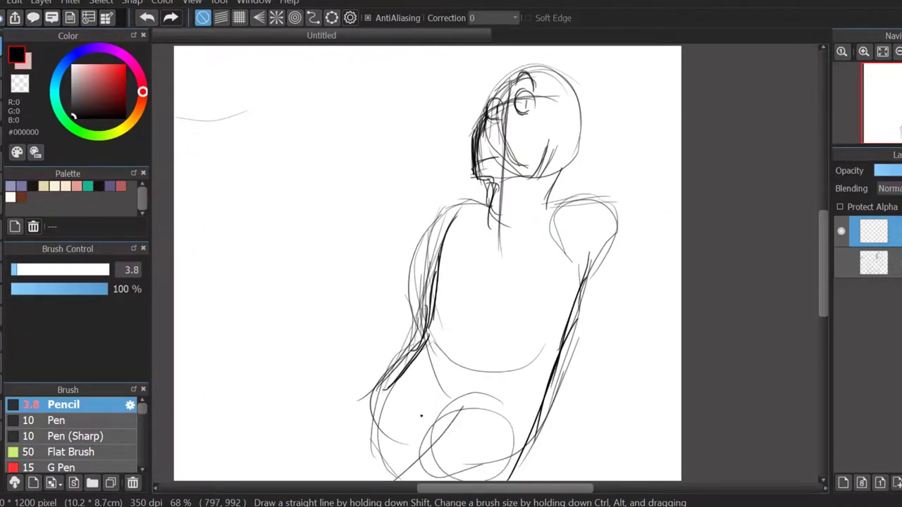
pyautogui.moveTo(318, 477); pyautogui.dragTo(428, 436)
pyautogui.moveTo(366, 479); pyautogui.dragTo(518, 412)
# Step: Sketch the tall easel on the left with its long diagonals, legs and cross strokes
pyautogui.moveTo(272, 121); pyautogui.dragTo(373, 451)
pyautogui.moveTo(289, 140); pyautogui.dragTo(242, 157)
pyautogui.moveTo(199, 268); pyautogui.dragTo(302, 262)
pyautogui.moveTo(285, 278); pyautogui.dragTo(298, 459)
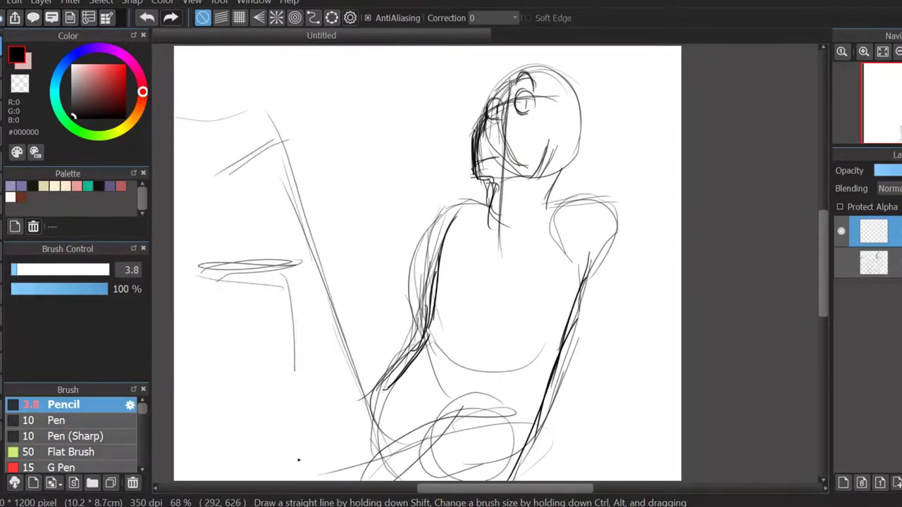
pyautogui.moveTo(204, 282)
pyautogui.mouseDown()
pyautogui.moveTo(230, 480)
pyautogui.moveTo(275, 276)
pyautogui.mouseUp()
pyautogui.moveTo(175, 238); pyautogui.dragTo(224, 477)
pyautogui.moveTo(273, 166); pyautogui.dragTo(357, 415)
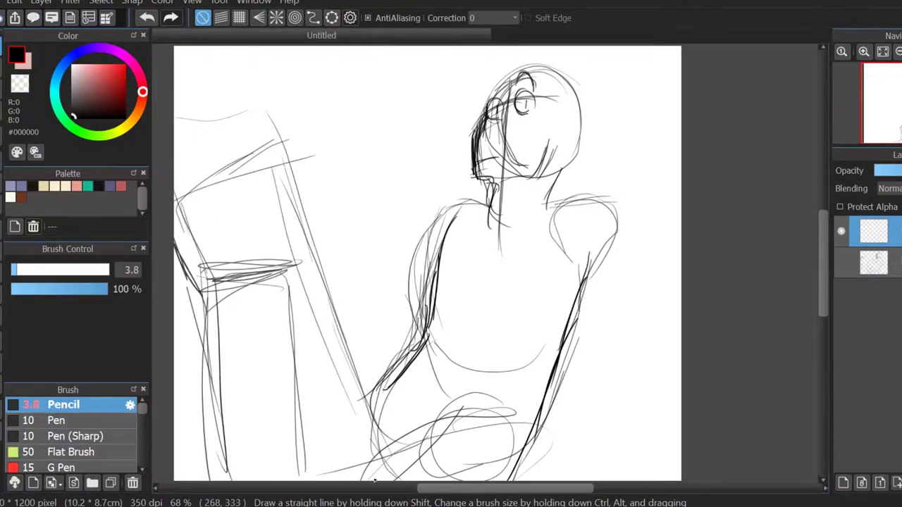
# Step: Sketch the chest curve, the arm from the right shoulder, the hand circle and forearm lines
pyautogui.moveTo(457, 269); pyautogui.dragTo(508, 259)
pyautogui.moveTo(587, 209); pyautogui.dragTo(666, 381)
pyautogui.moveTo(506, 277); pyautogui.dragTo(659, 370)
pyautogui.moveTo(645, 342); pyautogui.dragTo(643, 342)
pyautogui.moveTo(498, 272); pyautogui.dragTo(593, 315)
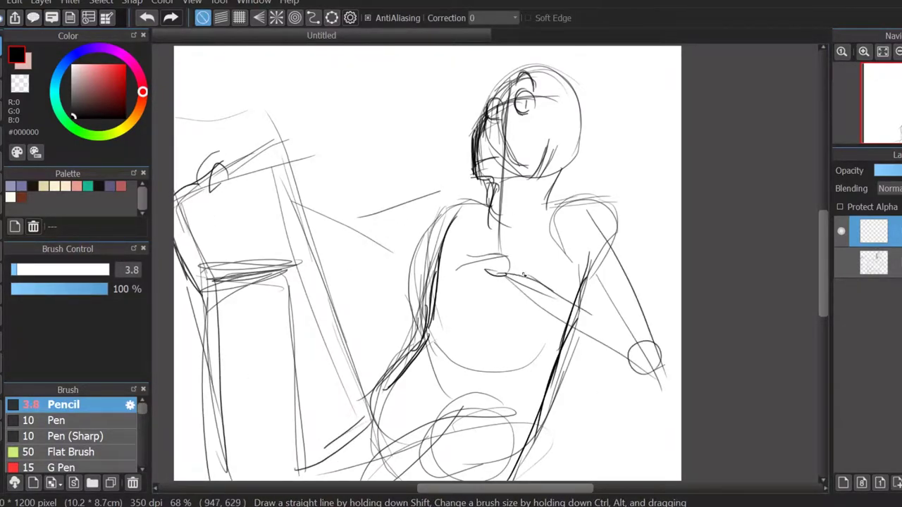
pyautogui.moveTo(456, 272); pyautogui.dragTo(514, 301)
pyautogui.moveTo(395, 296); pyautogui.dragTo(516, 255)
pyautogui.moveTo(407, 282); pyautogui.dragTo(422, 304)
pyautogui.moveTo(544, 448); pyautogui.dragTo(680, 426)
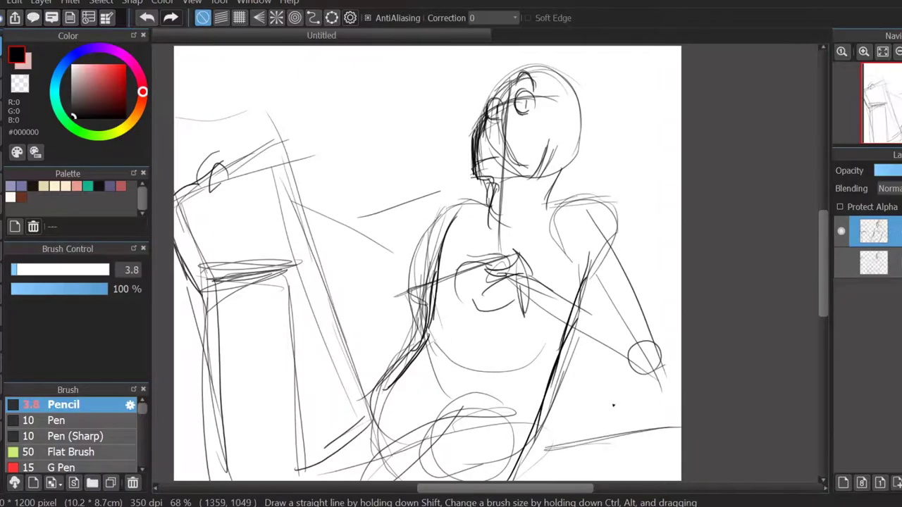
# Step: Raise the pencil size to 6.4 and retrace the torso contours darker
pyautogui.click(22, 271)
pyautogui.moveTo(451, 215); pyautogui.dragTo(424, 343)
pyautogui.moveTo(438, 298); pyautogui.dragTo(381, 444)
pyautogui.moveTo(563, 206); pyautogui.dragTo(551, 392)
pyautogui.moveTo(579, 310); pyautogui.dragTo(494, 481)
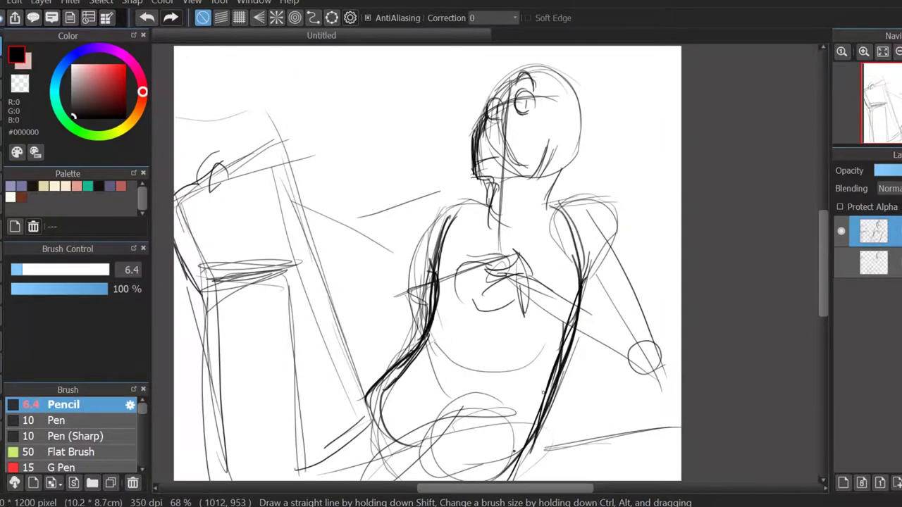
pyautogui.moveTo(439, 296); pyautogui.dragTo(368, 423)
# Step: Erase part of the left torso contour, then draw dark hip curves and the left leg line
pyautogui.press('e')
pyautogui.moveTo(423, 313); pyautogui.dragTo(381, 387)
pyautogui.moveTo(437, 226)
pyautogui.mouseDown()
pyautogui.moveTo(420, 321)
pyautogui.moveTo(430, 337)
pyautogui.mouseUp()
pyautogui.press('n')
pyautogui.moveTo(381, 457); pyautogui.dragTo(503, 449)
pyautogui.moveTo(352, 479); pyautogui.dragTo(526, 426)
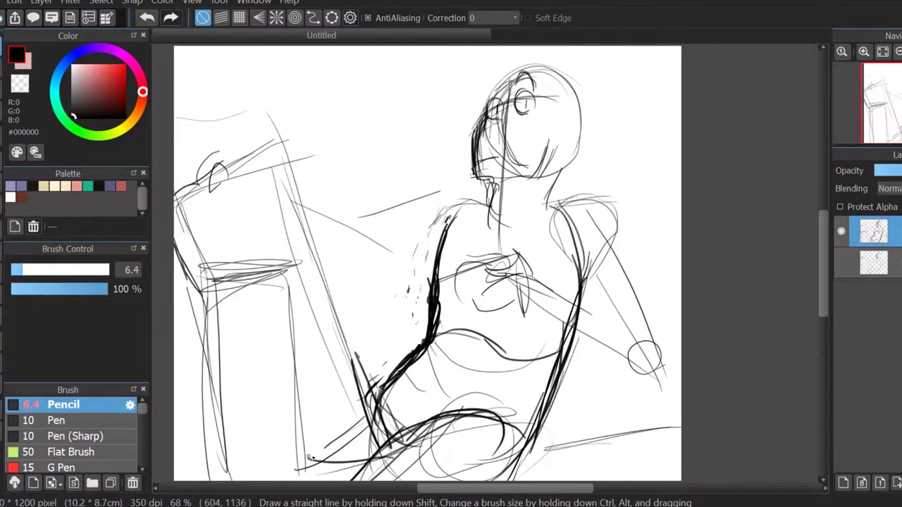
pyautogui.moveTo(303, 439); pyautogui.dragTo(384, 459)
pyautogui.moveTo(336, 316); pyautogui.dragTo(386, 429)
# Step: Darken the easel's top edge, diagonals, outline and legs
pyautogui.moveTo(310, 211); pyautogui.dragTo(358, 371)
pyautogui.moveTo(282, 134); pyautogui.dragTo(335, 303)
pyautogui.moveTo(180, 192); pyautogui.dragTo(282, 137)
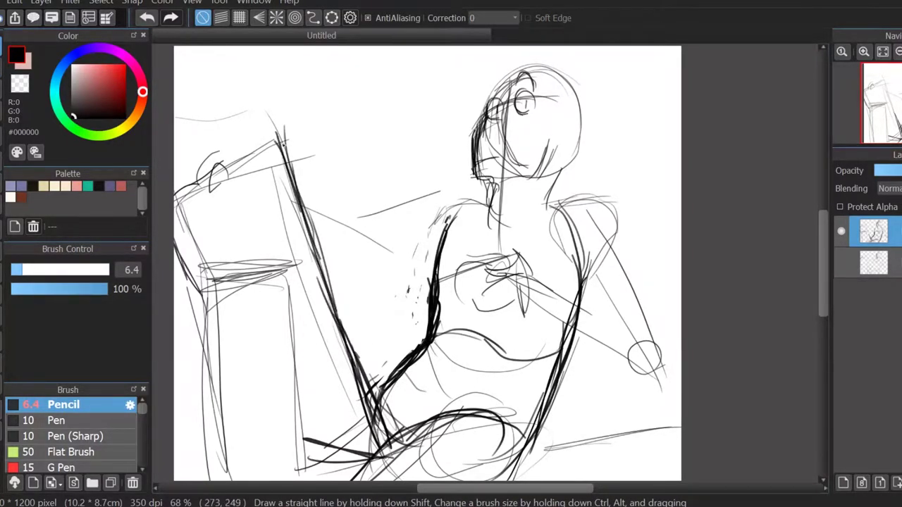
pyautogui.moveTo(175, 250); pyautogui.dragTo(204, 303)
pyautogui.moveTo(212, 394); pyautogui.dragTo(226, 469)
pyautogui.moveTo(201, 282); pyautogui.dragTo(210, 481)
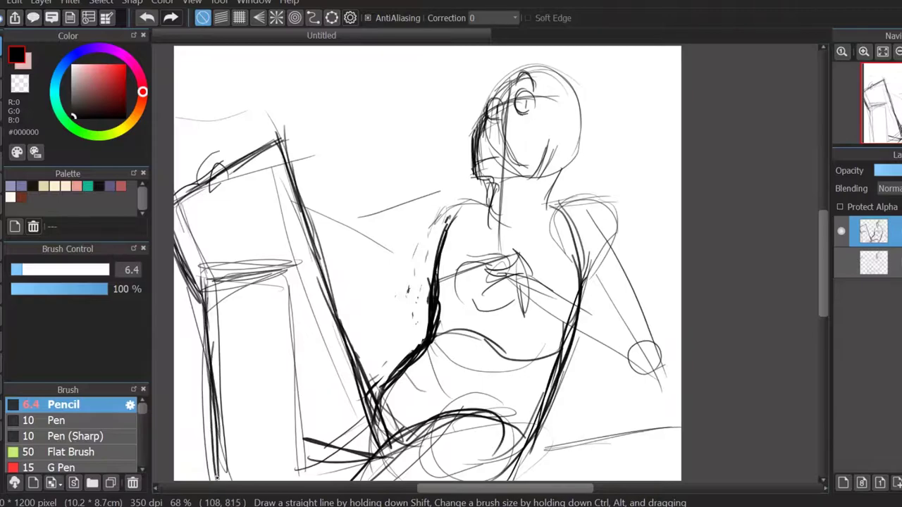
pyautogui.moveTo(215, 388); pyautogui.dragTo(218, 480)
pyautogui.moveTo(203, 282)
pyautogui.mouseDown()
pyautogui.moveTo(289, 262)
pyautogui.moveTo(297, 481)
pyautogui.mouseUp()
pyautogui.moveTo(300, 342); pyautogui.dragTo(303, 481)
# Step: Draw floor lines at the lower right and darken the shoulder line and right arm outline
pyautogui.moveTo(566, 401); pyautogui.dragTo(680, 430)
pyautogui.moveTo(543, 449); pyautogui.dragTo(680, 425)
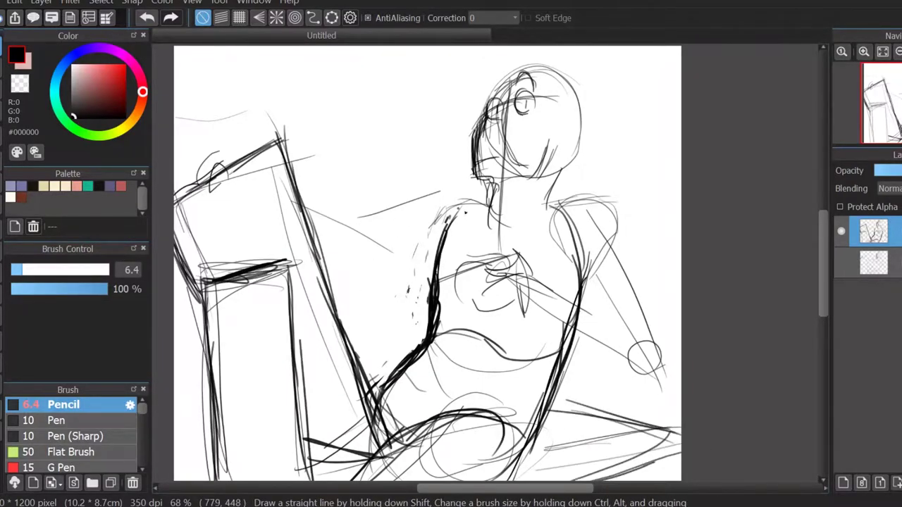
pyautogui.moveTo(457, 200); pyautogui.dragTo(494, 205)
pyautogui.moveTo(420, 222); pyautogui.dragTo(486, 199)
pyautogui.moveTo(551, 274); pyautogui.dragTo(613, 211)
pyautogui.moveTo(617, 216); pyautogui.dragTo(662, 327)
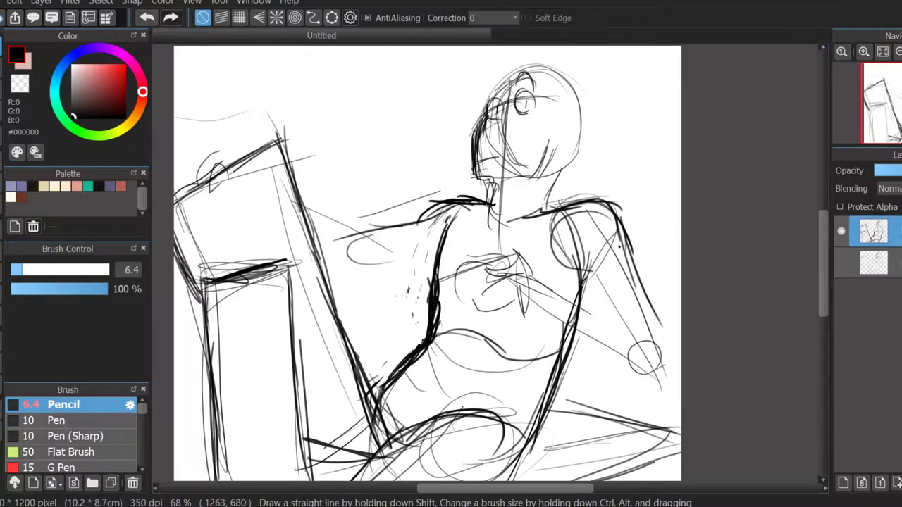
# Step: Erase the rough sketch strokes on the face and neck
pyautogui.scroll(3, 520, 237)
pyautogui.press('e')
pyautogui.moveTo(394, 212); pyautogui.dragTo(402, 338)
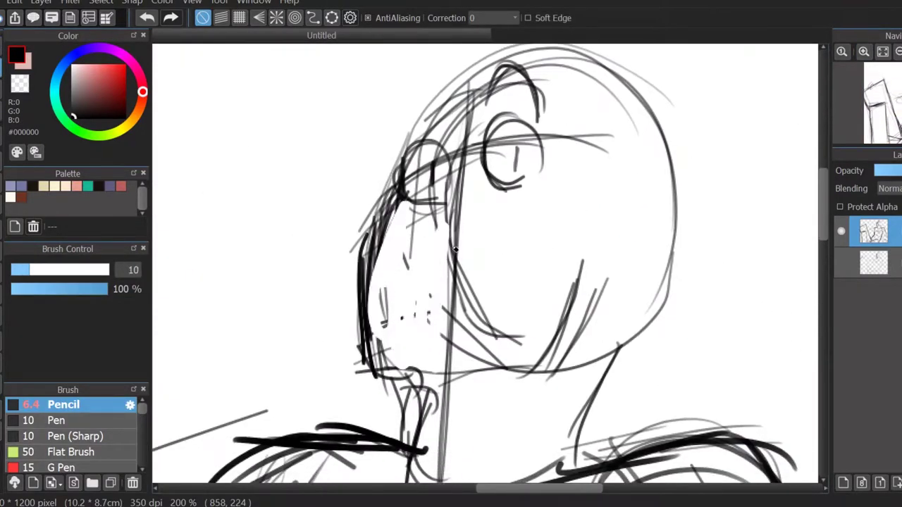
pyautogui.moveTo(451, 233); pyautogui.dragTo(514, 374)
pyautogui.moveTo(451, 253); pyautogui.dragTo(458, 395)
pyautogui.moveTo(384, 303); pyautogui.dragTo(403, 356)
pyautogui.moveTo(384, 215)
pyautogui.mouseDown()
pyautogui.moveTo(392, 359)
pyautogui.moveTo(444, 437)
pyautogui.mouseUp()
# Step: Redraw the dark face profile, jaw and neck contours, and the curved nose
pyautogui.moveTo(432, 197)
pyautogui.mouseDown()
pyautogui.moveTo(387, 207)
pyautogui.moveTo(375, 367)
pyautogui.moveTo(423, 394)
pyautogui.moveTo(416, 465)
pyautogui.mouseUp()
pyautogui.press('e')
pyautogui.press('e')
pyautogui.moveTo(441, 388)
pyautogui.mouseDown()
pyautogui.moveTo(437, 413)
pyautogui.moveTo(430, 385)
pyautogui.mouseUp()
pyautogui.press('e')
pyautogui.press('e')
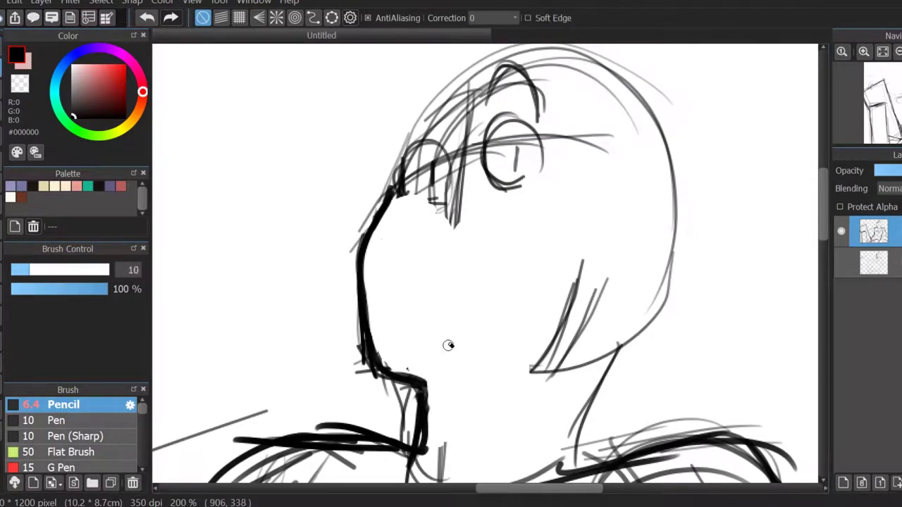
pyautogui.press('e')
pyautogui.moveTo(422, 352); pyautogui.dragTo(549, 357)
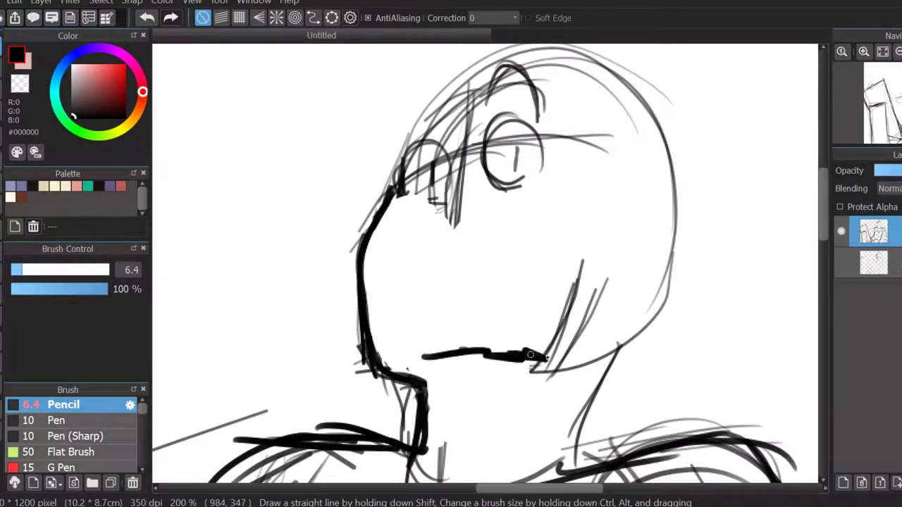
pyautogui.moveTo(580, 270)
pyautogui.mouseDown()
pyautogui.moveTo(547, 351)
pyautogui.moveTo(573, 262)
pyautogui.moveTo(550, 289)
pyautogui.mouseUp()
pyautogui.hotkey('alt', 'Tab')
pyautogui.hotkey('alt', 'Tab')
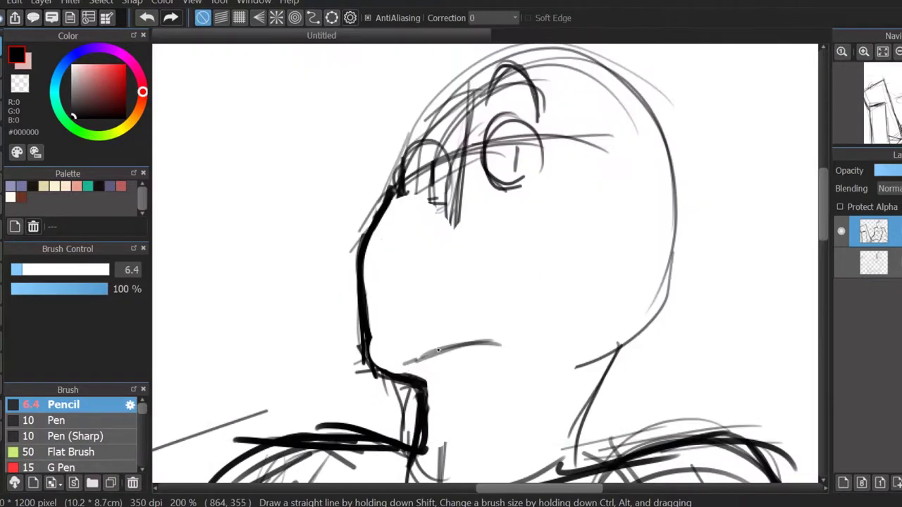
pyautogui.moveTo(373, 364)
pyautogui.mouseDown()
pyautogui.moveTo(363, 225)
pyautogui.moveTo(376, 248)
pyautogui.mouseUp()
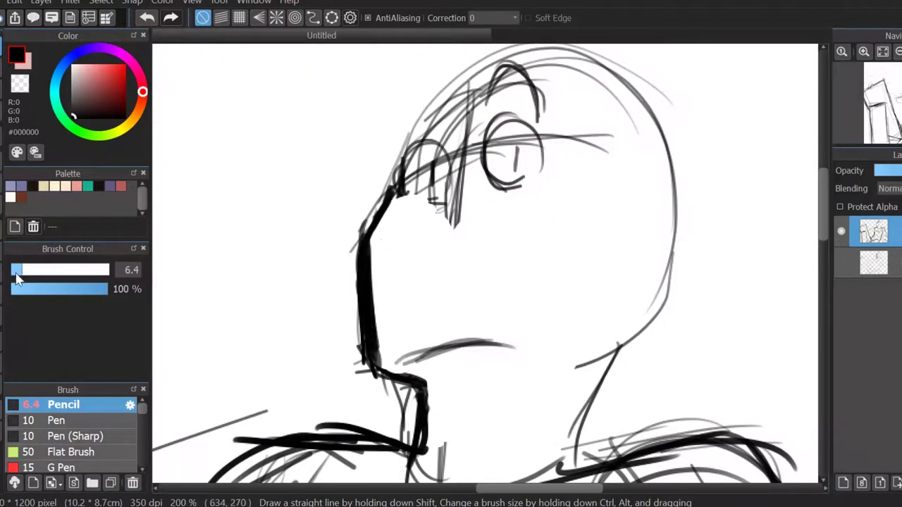
pyautogui.moveTo(462, 162); pyautogui.dragTo(412, 215)
pyautogui.moveTo(405, 215); pyautogui.dragTo(427, 247)
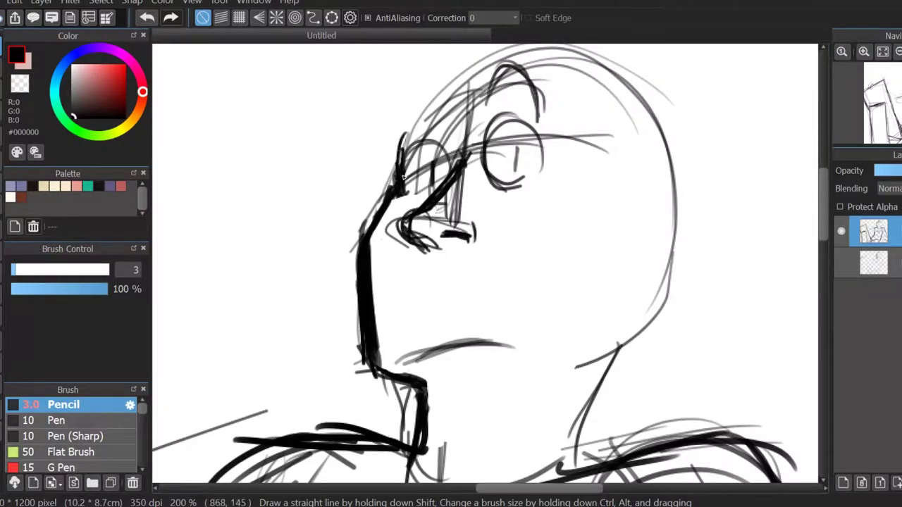
# Step: Erase old hair, eye strokes and brow hatching, thin the profile line, and thicken the nose bridge
pyautogui.press('e')
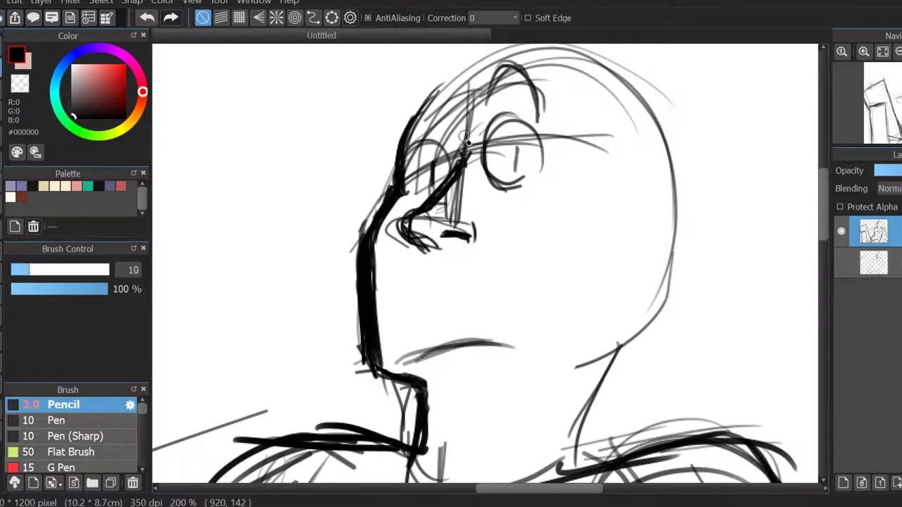
pyautogui.moveTo(452, 190)
pyautogui.mouseDown()
pyautogui.moveTo(437, 127)
pyautogui.moveTo(562, 126)
pyautogui.moveTo(478, 76)
pyautogui.mouseUp()
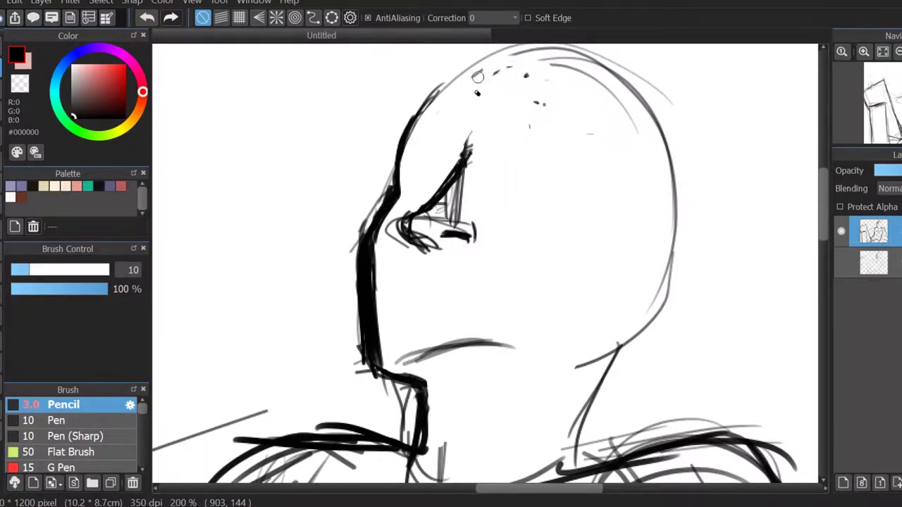
pyautogui.moveTo(453, 226); pyautogui.dragTo(459, 150)
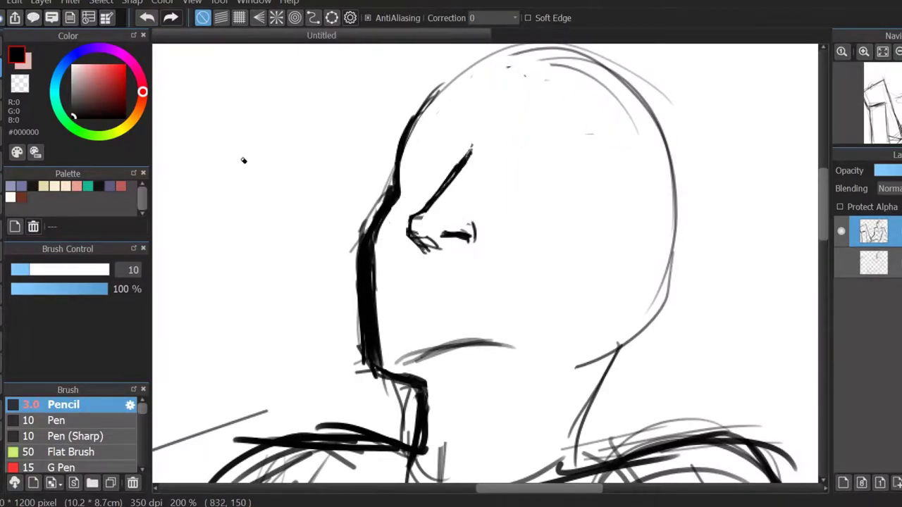
pyautogui.moveTo(393, 182)
pyautogui.mouseDown()
pyautogui.moveTo(351, 228)
pyautogui.moveTo(384, 388)
pyautogui.moveTo(374, 369)
pyautogui.mouseUp()
pyautogui.press('b')
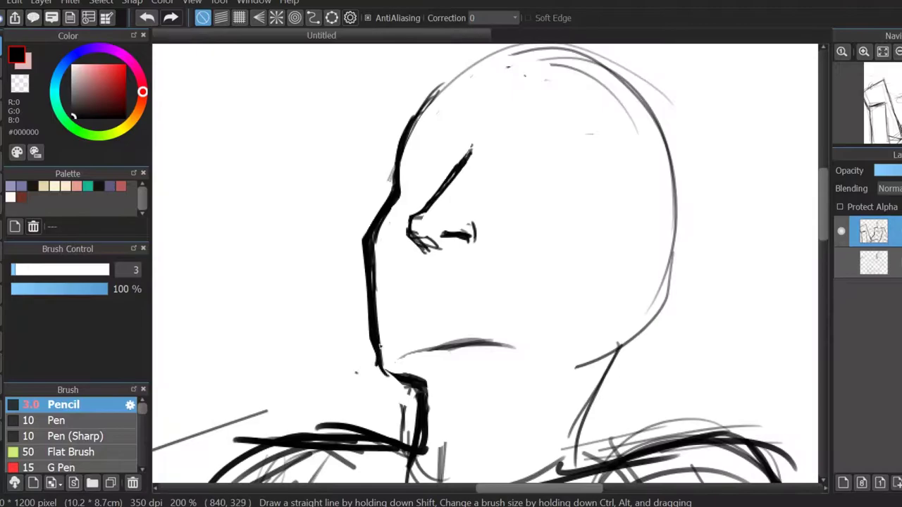
pyautogui.moveTo(438, 201); pyautogui.dragTo(467, 118)
pyautogui.press('e')
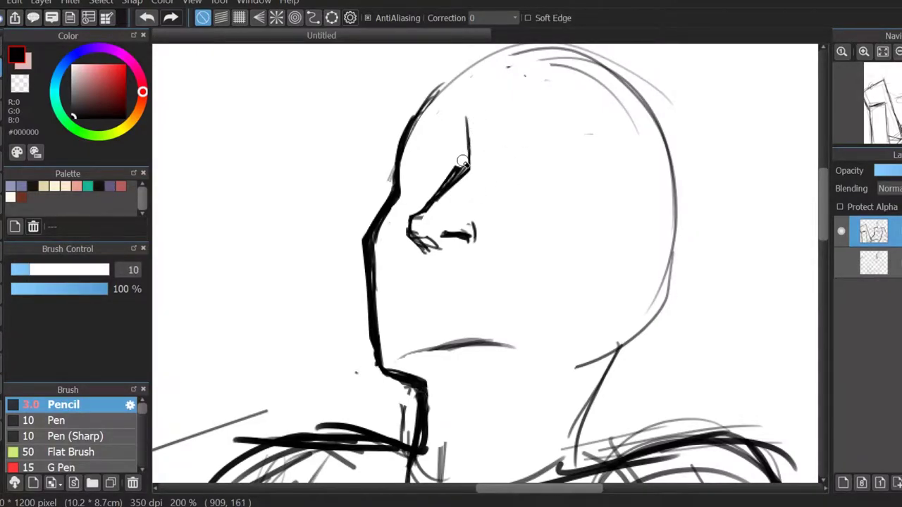
pyautogui.press('b')
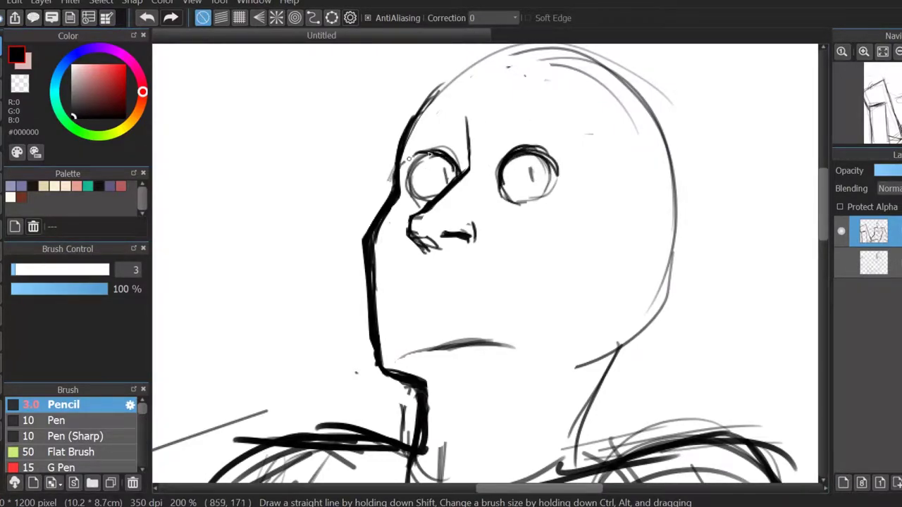
# Step: Draw the right eyebrow, cheek and jaw line, ear and neck, and the head's upper-left outline
pyautogui.moveTo(503, 120); pyautogui.dragTo(562, 143)
pyautogui.moveTo(580, 287); pyautogui.dragTo(556, 335)
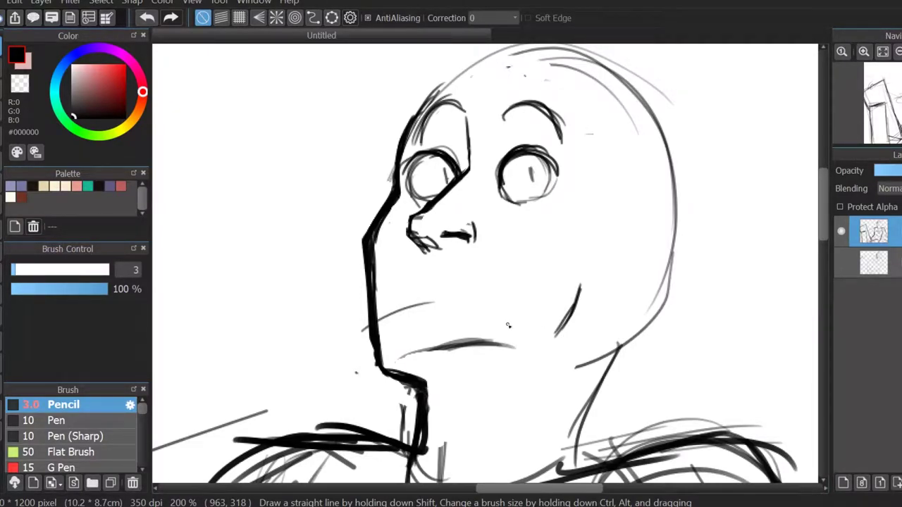
pyautogui.moveTo(605, 185)
pyautogui.mouseDown()
pyautogui.moveTo(619, 265)
pyautogui.moveTo(543, 356)
pyautogui.moveTo(574, 471)
pyautogui.mouseUp()
pyautogui.moveTo(454, 64); pyautogui.dragTo(395, 146)
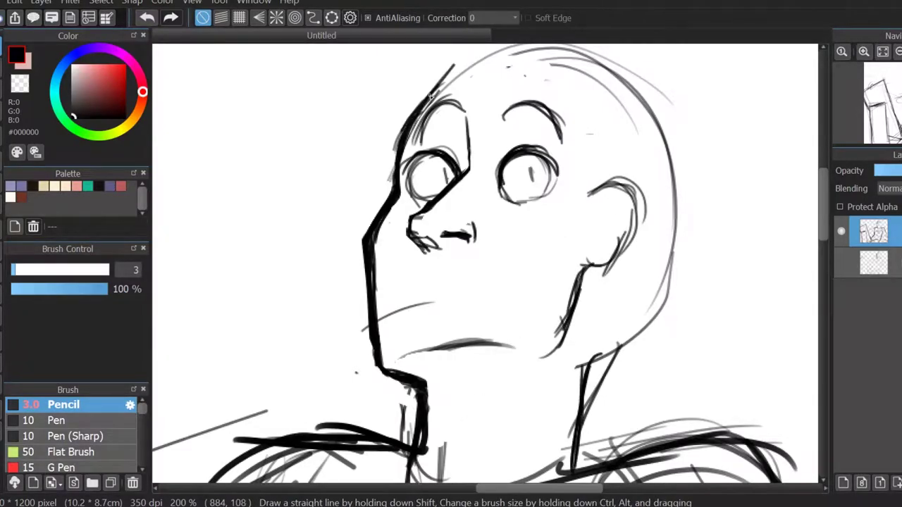
pyautogui.moveTo(372, 263); pyautogui.dragTo(273, 320)
# Step: Sketch hair strands and a tuft on top of the head, plus jaw and neck strokes
pyautogui.moveTo(572, 347); pyautogui.dragTo(493, 416)
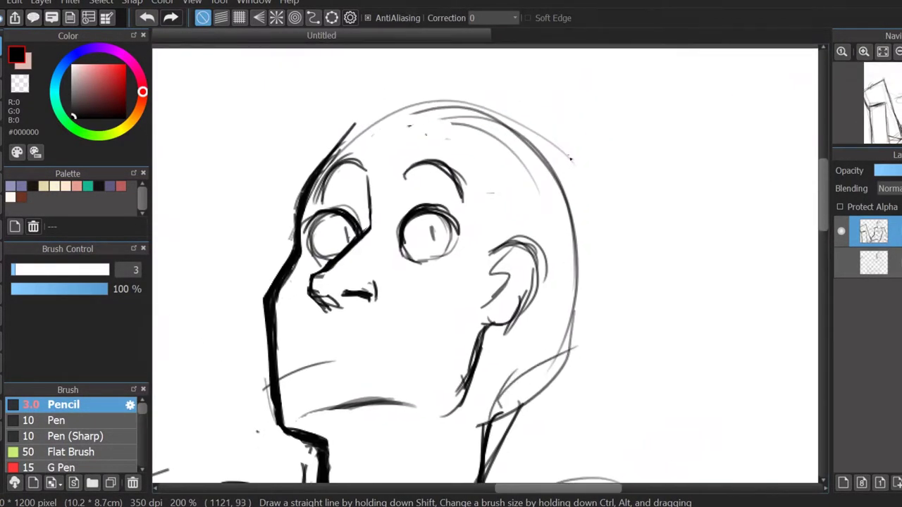
pyautogui.moveTo(564, 184); pyautogui.dragTo(618, 227)
pyautogui.moveTo(578, 212); pyautogui.dragTo(590, 303)
pyautogui.moveTo(591, 252); pyautogui.dragTo(487, 415)
pyautogui.moveTo(595, 271); pyautogui.dragTo(502, 391)
pyautogui.moveTo(508, 389); pyautogui.dragTo(481, 430)
pyautogui.moveTo(596, 97); pyautogui.dragTo(556, 187)
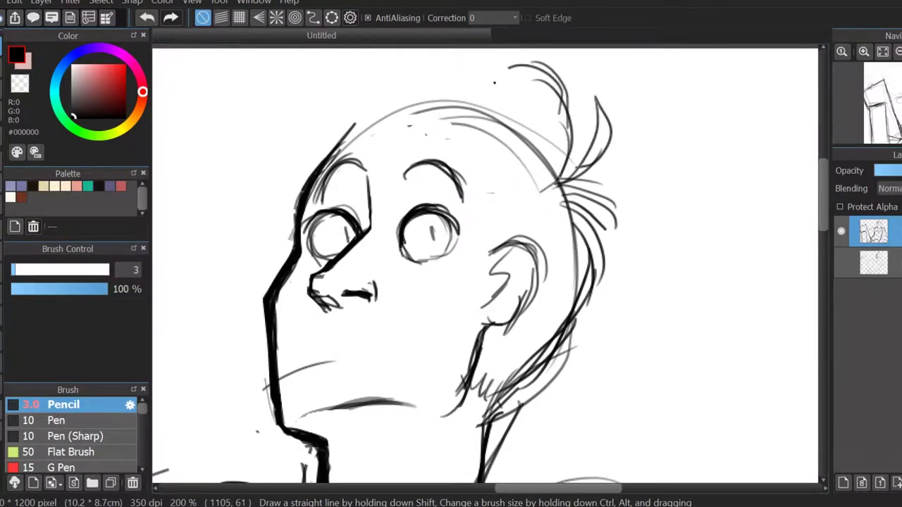
pyautogui.moveTo(347, 51); pyautogui.dragTo(509, 86)
pyautogui.moveTo(494, 211); pyautogui.dragTo(504, 311)
pyautogui.moveTo(535, 168); pyautogui.dragTo(426, 192)
pyautogui.moveTo(522, 185)
pyautogui.mouseDown()
pyautogui.moveTo(423, 205)
pyautogui.moveTo(395, 290)
pyautogui.mouseUp()
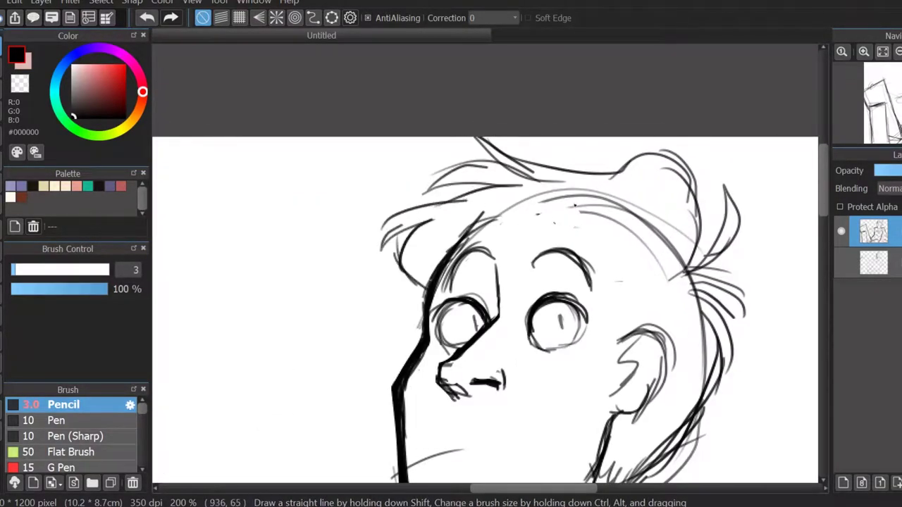
# Step: Undo two bad strokes, then redraw hair strands, a curled tuft, side locks, and cheek and temple lines
pyautogui.click(141, 18)
pyautogui.click(141, 17)
pyautogui.moveTo(591, 182); pyautogui.dragTo(527, 250)
pyautogui.moveTo(554, 222)
pyautogui.mouseDown()
pyautogui.moveTo(486, 258)
pyautogui.moveTo(584, 176)
pyautogui.mouseUp()
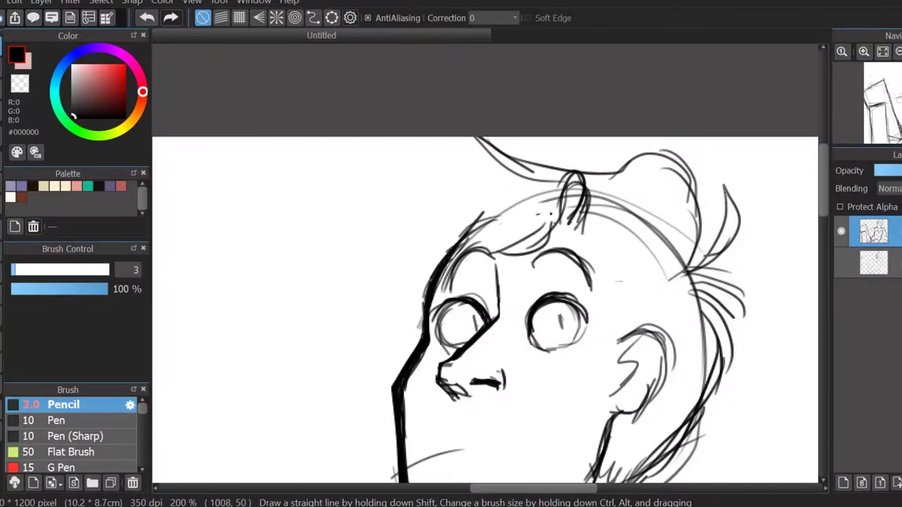
pyautogui.moveTo(496, 238); pyautogui.dragTo(423, 268)
pyautogui.moveTo(530, 169); pyautogui.dragTo(423, 191)
pyautogui.moveTo(458, 183)
pyautogui.mouseDown()
pyautogui.moveTo(346, 198)
pyautogui.moveTo(328, 178)
pyautogui.mouseUp()
pyautogui.moveTo(405, 215); pyautogui.dragTo(366, 277)
pyautogui.moveTo(643, 229); pyautogui.dragTo(591, 302)
pyautogui.moveTo(613, 285); pyautogui.dragTo(592, 363)
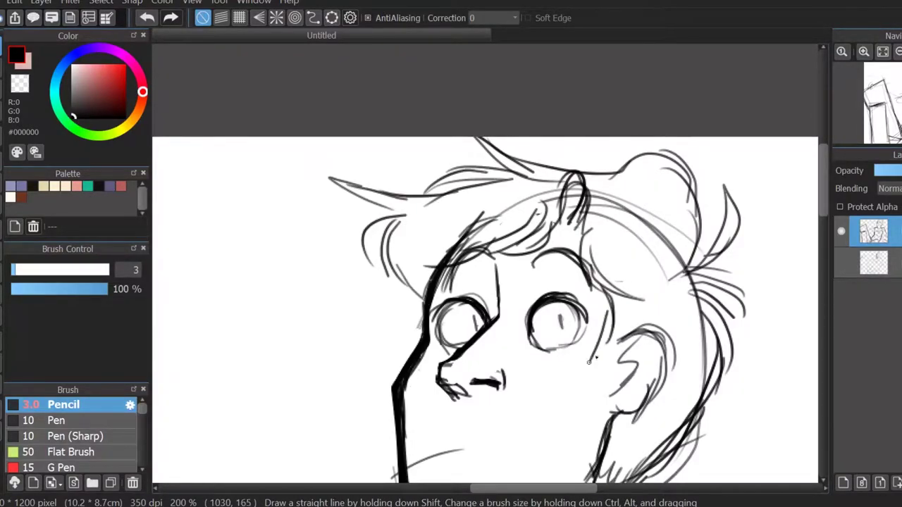
# Step: Erase and redraw the chin line, mirroring the canvas to check proportions
pyautogui.scroll(-3, 339, 390)
pyautogui.scroll(2, 338, 391)
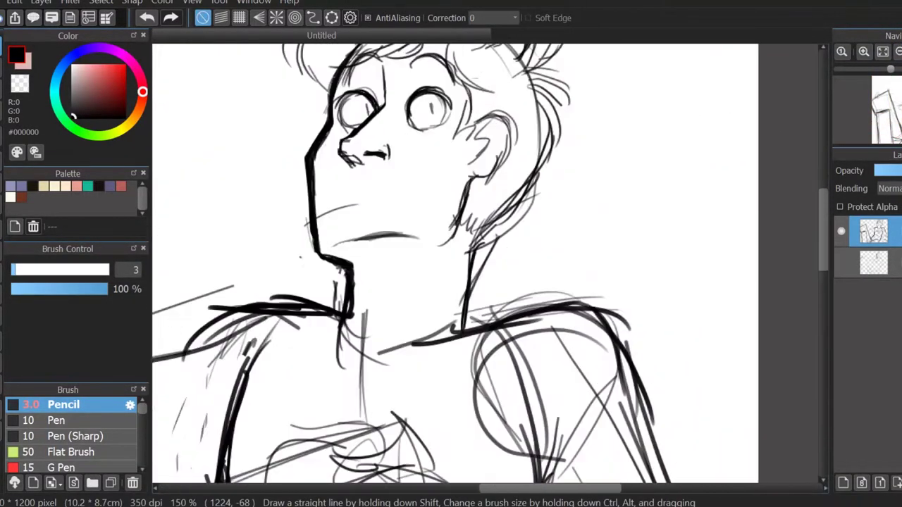
pyautogui.scroll(3, 338, 391)
pyautogui.press('e')
pyautogui.moveTo(340, 341); pyautogui.dragTo(403, 377)
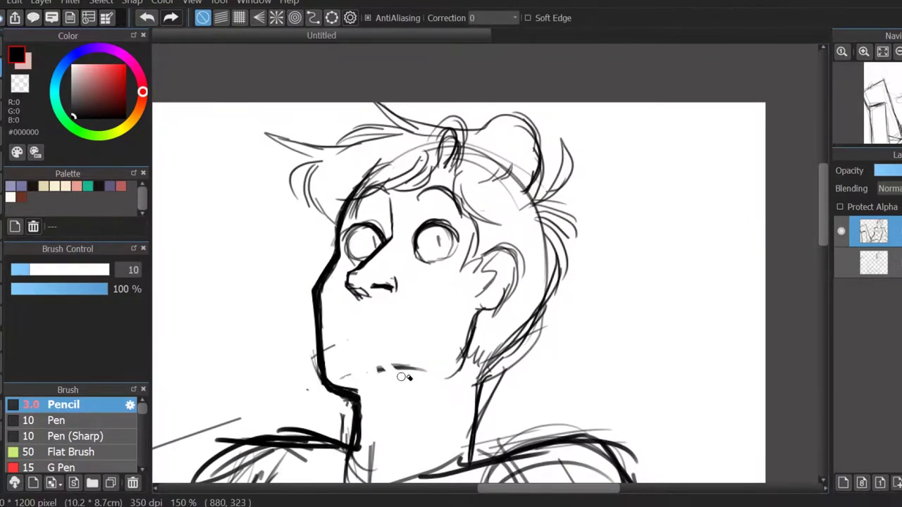
pyautogui.press('h')
pyautogui.press('b')
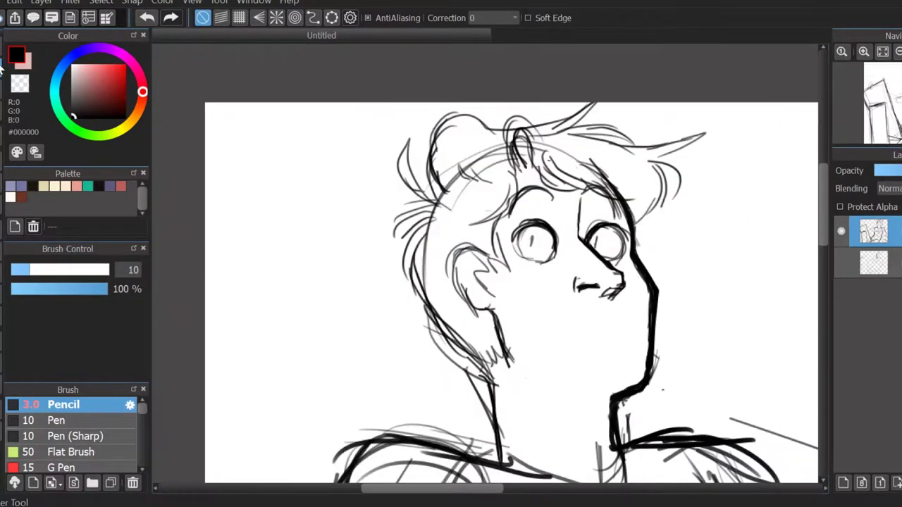
pyautogui.moveTo(525, 372); pyautogui.dragTo(640, 360)
pyautogui.press('h')
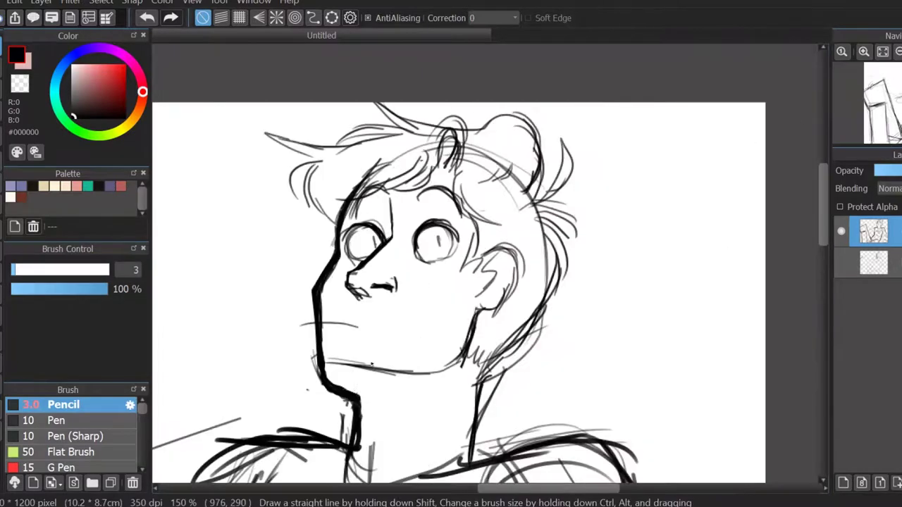
# Step: Clear stray strokes by the jaw and darken the jaw, right neck, shoulder and upper-arm lines
pyautogui.press('e')
pyautogui.moveTo(319, 352)
pyautogui.mouseDown()
pyautogui.moveTo(315, 373)
pyautogui.moveTo(353, 387)
pyautogui.mouseUp()
pyautogui.press('b')
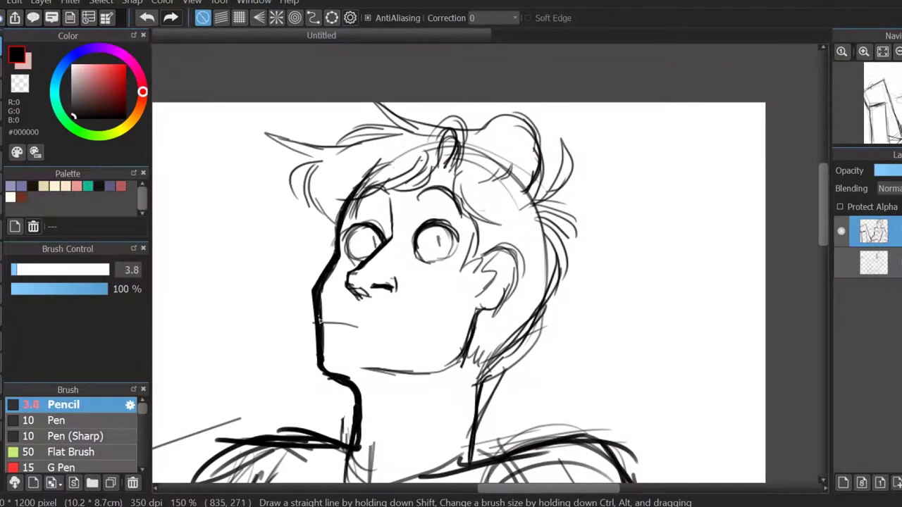
pyautogui.moveTo(319, 293); pyautogui.dragTo(323, 346)
pyautogui.moveTo(478, 307); pyautogui.dragTo(454, 368)
pyautogui.scroll(-3, 465, 374)
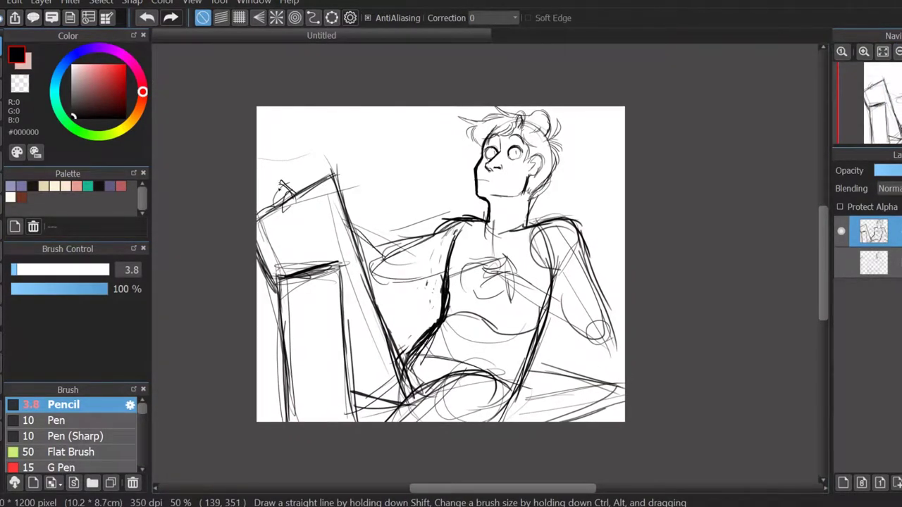
pyautogui.moveTo(276, 210); pyautogui.dragTo(292, 199)
pyautogui.moveTo(557, 222); pyautogui.dragTo(544, 232)
pyautogui.moveTo(564, 296); pyautogui.dragTo(536, 237)
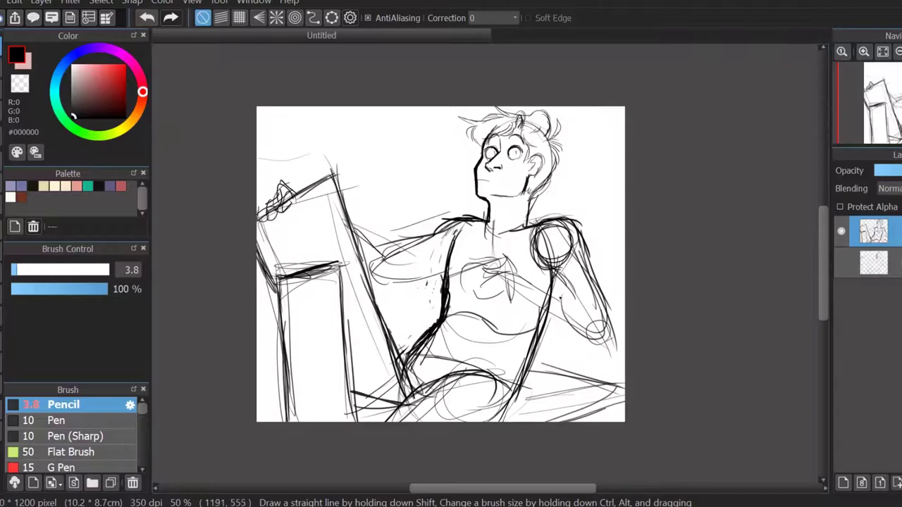
# Step: Add the chest-to-shoulder line, shade and outline the right eye, and draw collar strokes
pyautogui.scroll(3, 481, 335)
pyautogui.scroll(-3, 480, 335)
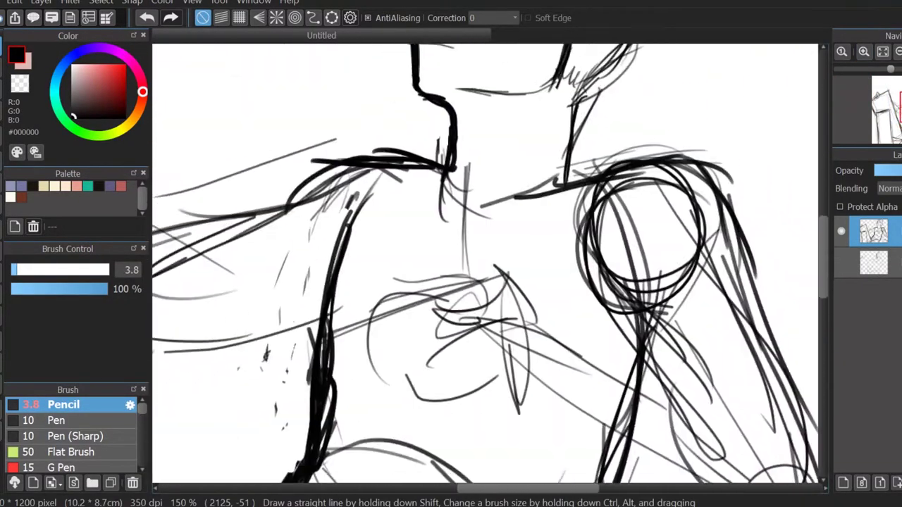
pyautogui.scroll(3, 481, 335)
pyautogui.moveTo(474, 378); pyautogui.dragTo(627, 293)
pyautogui.moveTo(571, 282)
pyautogui.mouseDown()
pyautogui.moveTo(676, 255)
pyautogui.moveTo(585, 282)
pyautogui.mouseUp()
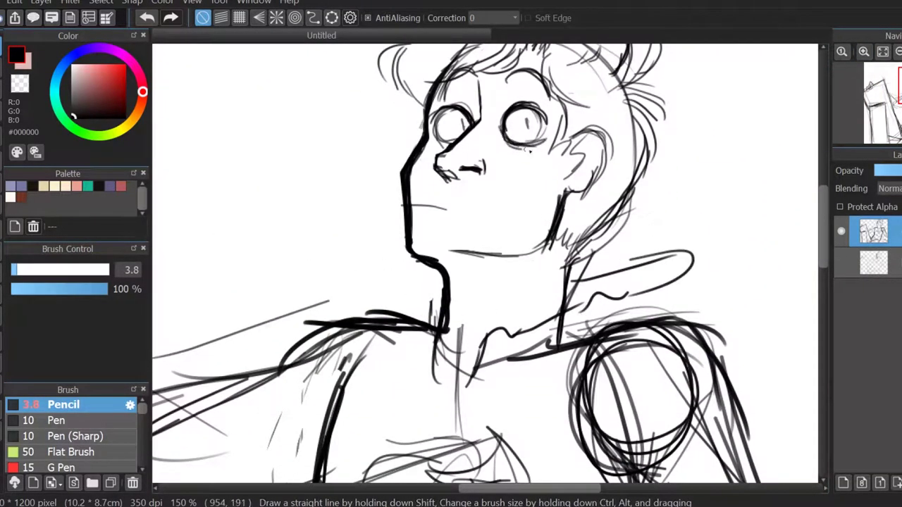
pyautogui.moveTo(502, 141)
pyautogui.mouseDown()
pyautogui.moveTo(540, 151)
pyautogui.moveTo(533, 156)
pyautogui.mouseUp()
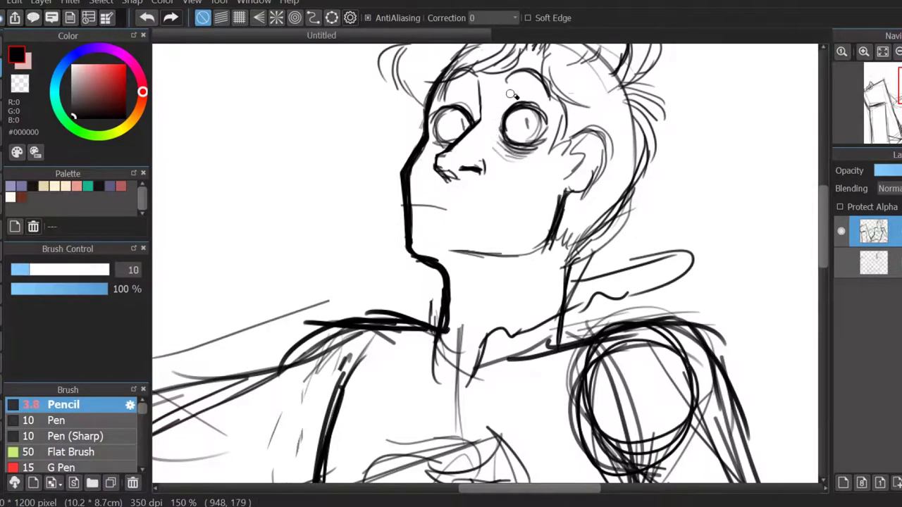
pyautogui.moveTo(511, 118); pyautogui.dragTo(547, 104)
pyautogui.scroll(-3, 727, 85)
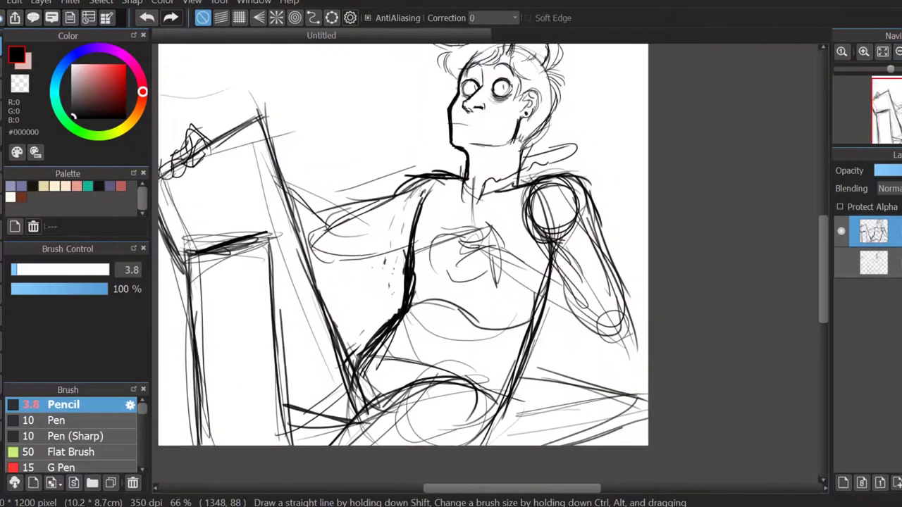
pyautogui.moveTo(409, 172); pyautogui.dragTo(450, 185)
pyautogui.moveTo(563, 168); pyautogui.dragTo(514, 195)
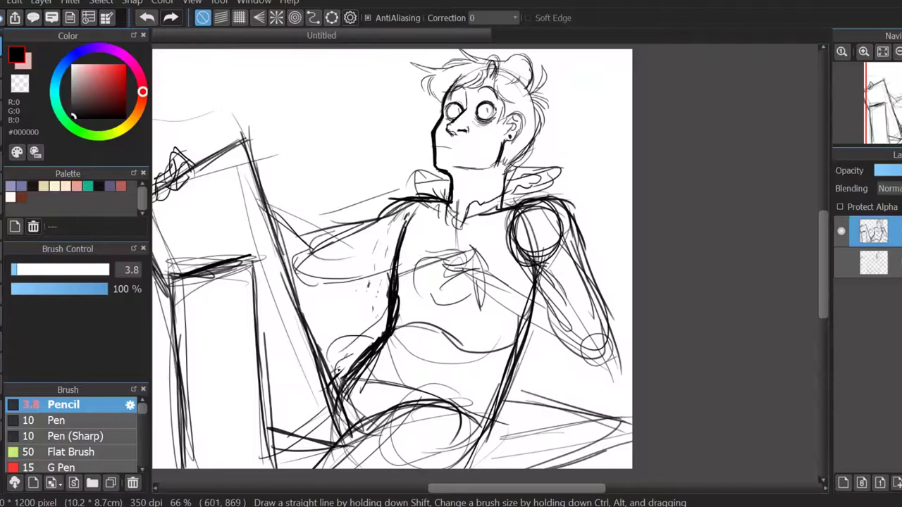
# Step: Add lower torso strokes, then fade the dark torso and arm lines into pale guides
pyautogui.moveTo(387, 324); pyautogui.dragTo(330, 366)
pyautogui.moveTo(524, 349); pyautogui.dragTo(482, 447)
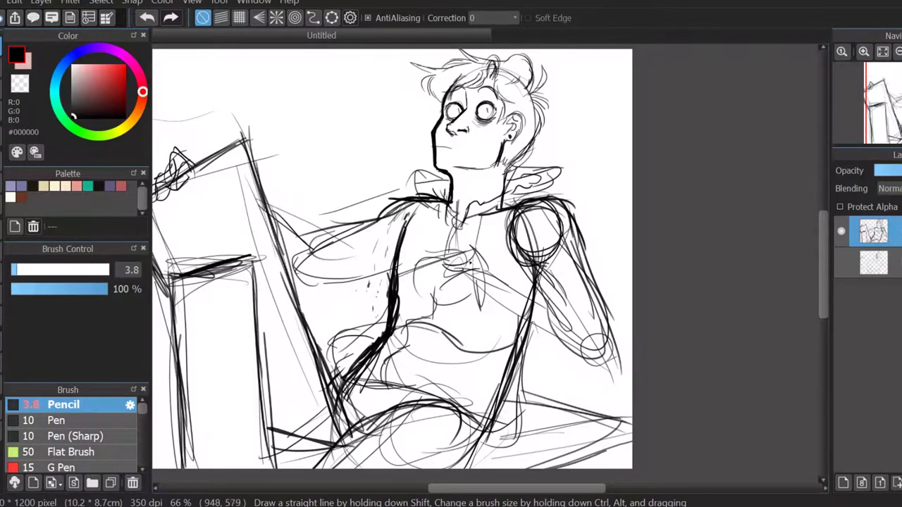
pyautogui.moveTo(108, 289); pyautogui.dragTo(40, 289)
pyautogui.moveTo(14, 270); pyautogui.dragTo(110, 269)
pyautogui.moveTo(536, 197)
pyautogui.mouseDown()
pyautogui.moveTo(573, 416)
pyautogui.moveTo(282, 391)
pyautogui.moveTo(451, 211)
pyautogui.moveTo(521, 177)
pyautogui.moveTo(585, 480)
pyautogui.moveTo(356, 489)
pyautogui.moveTo(176, 169)
pyautogui.moveTo(544, 191)
pyautogui.moveTo(527, 368)
pyautogui.mouseUp()
# Step: Erase the old right arm and draw a box held at the chest with a bent forearm
pyautogui.press('b')
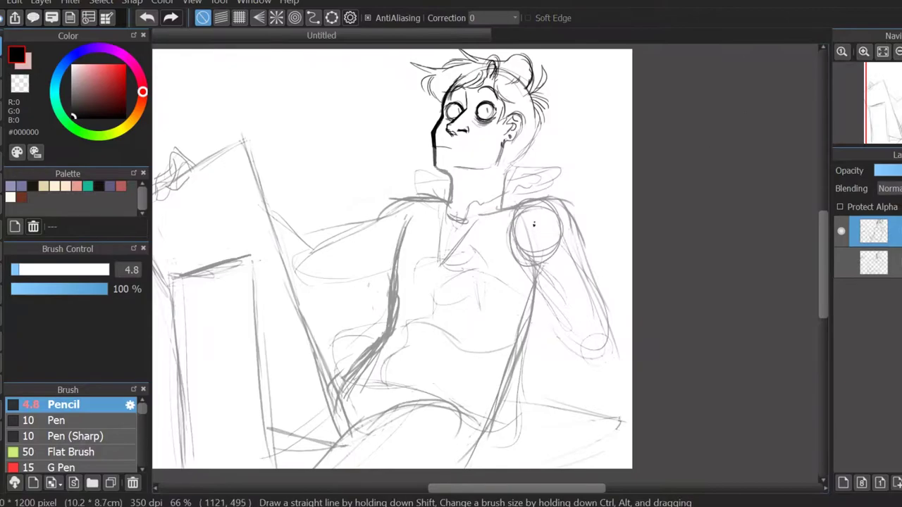
pyautogui.press('e')
pyautogui.moveTo(580, 212)
pyautogui.mouseDown()
pyautogui.moveTo(595, 298)
pyautogui.moveTo(486, 296)
pyautogui.moveTo(439, 257)
pyautogui.mouseUp()
pyautogui.press('b')
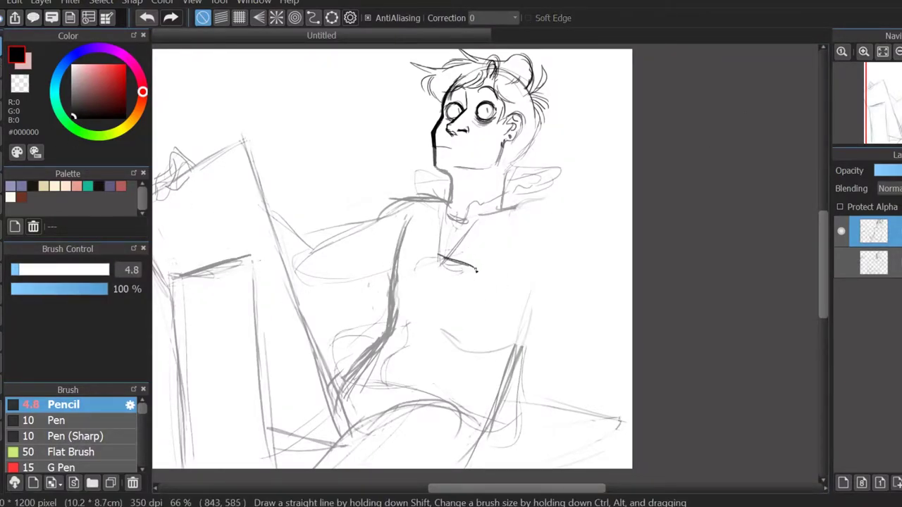
pyautogui.moveTo(438, 296); pyautogui.dragTo(496, 282)
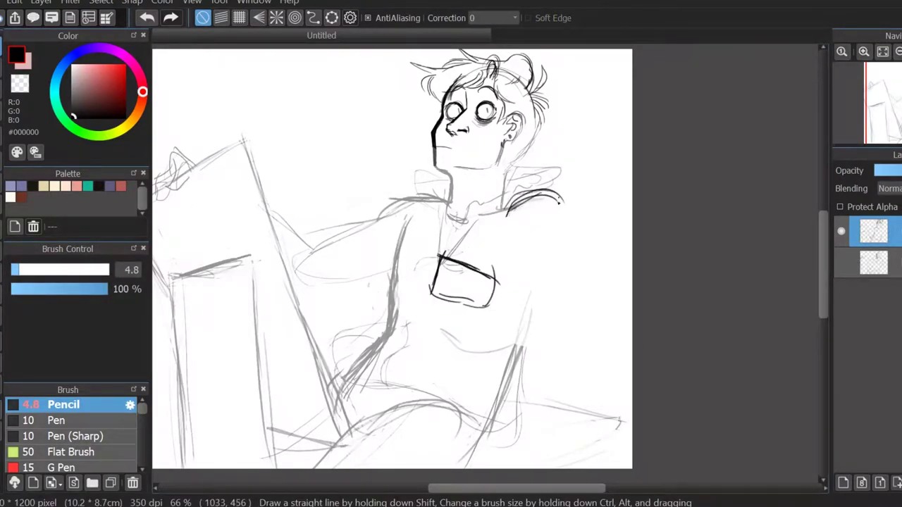
pyautogui.moveTo(620, 311)
pyautogui.mouseDown()
pyautogui.moveTo(603, 344)
pyautogui.moveTo(493, 282)
pyautogui.moveTo(613, 325)
pyautogui.mouseUp()
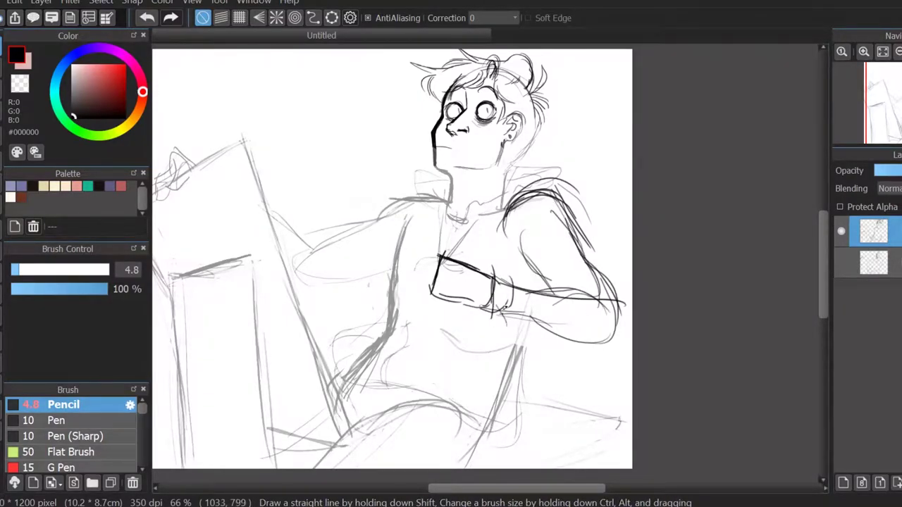
# Step: Draw the left torso side, a diagonal across the torso, the belly curve, right leg and thigh
pyautogui.moveTo(408, 219)
pyautogui.mouseDown()
pyautogui.moveTo(389, 305)
pyautogui.moveTo(427, 257)
pyautogui.mouseUp()
pyautogui.moveTo(440, 257); pyautogui.dragTo(465, 240)
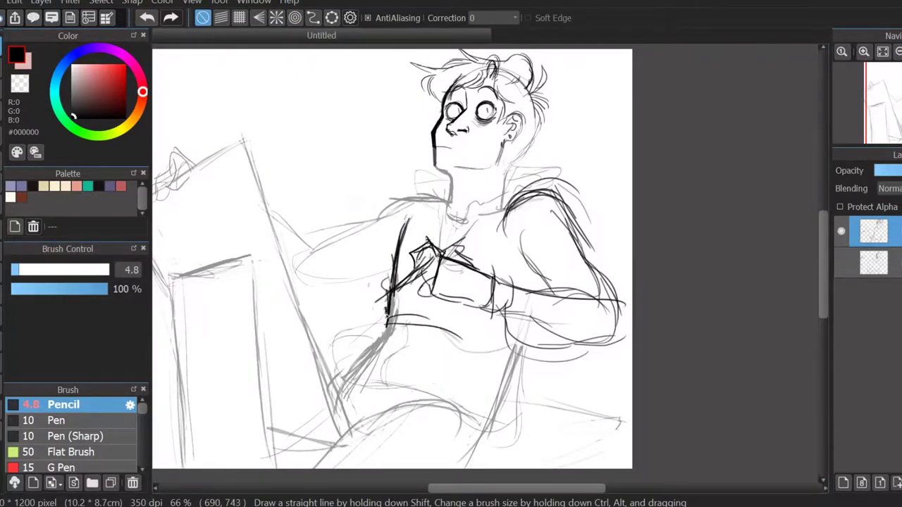
pyautogui.moveTo(388, 318); pyautogui.dragTo(346, 345)
pyautogui.moveTo(519, 381); pyautogui.dragTo(485, 467)
pyautogui.moveTo(335, 364); pyautogui.dragTo(486, 455)
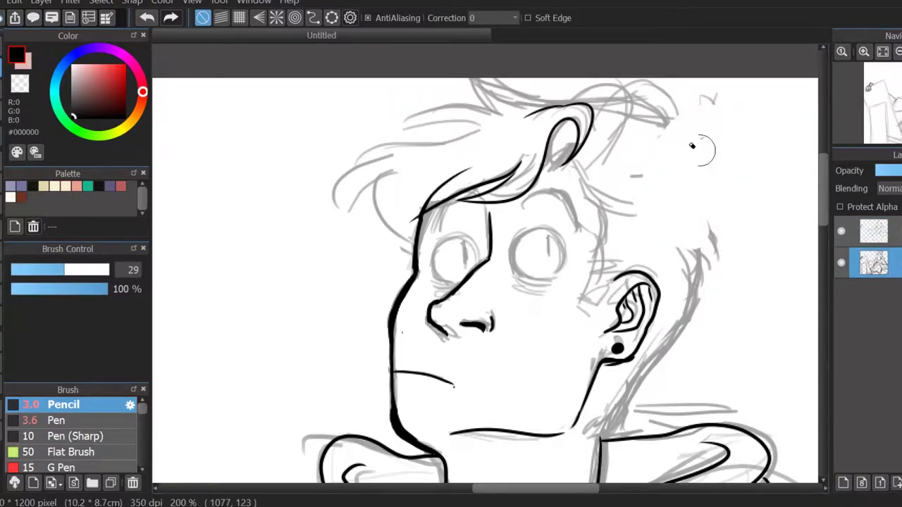
# Step: Erase faint hair lines and sketch the top hair arc, back-of-head curve, neck lines and right-side strands
pyautogui.moveTo(692, 146); pyautogui.dragTo(671, 365)
pyautogui.moveTo(669, 88); pyautogui.dragTo(613, 127)
pyautogui.click(15, 270)
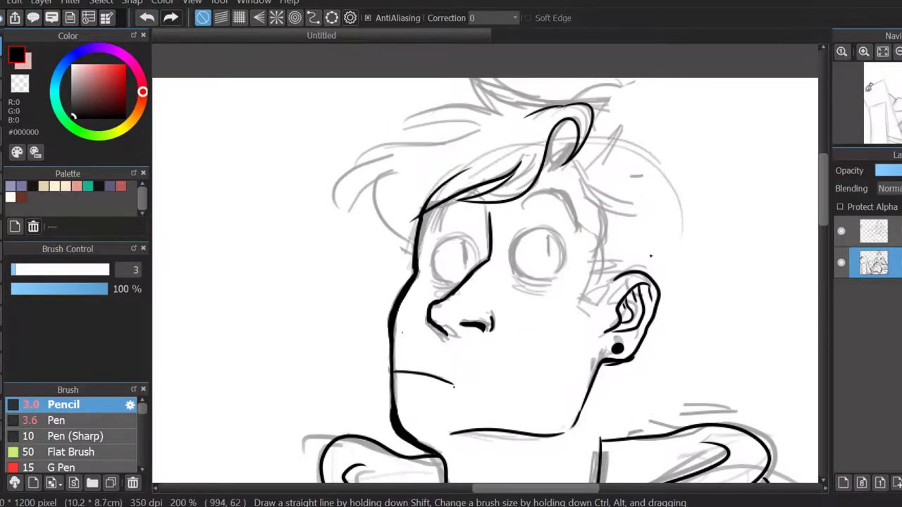
pyautogui.moveTo(423, 203); pyautogui.dragTo(552, 131)
pyautogui.moveTo(646, 159); pyautogui.dragTo(610, 417)
pyautogui.moveTo(629, 362); pyautogui.dragTo(599, 454)
pyautogui.moveTo(645, 357)
pyautogui.mouseDown()
pyautogui.moveTo(609, 451)
pyautogui.moveTo(697, 176)
pyautogui.moveTo(750, 176)
pyautogui.mouseUp()
pyautogui.moveTo(741, 185)
pyautogui.mouseDown()
pyautogui.moveTo(675, 176)
pyautogui.moveTo(733, 244)
pyautogui.mouseUp()
pyautogui.moveTo(726, 212); pyautogui.dragTo(698, 263)
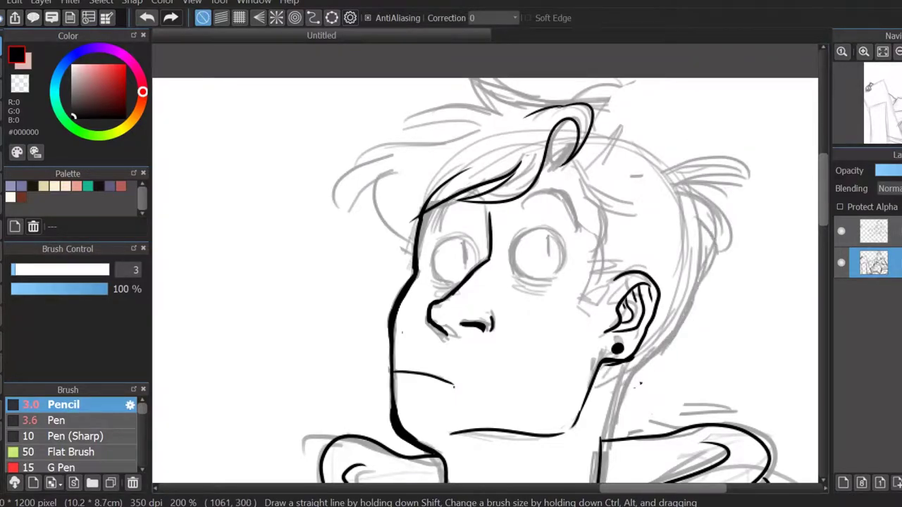
# Step: Sketch hair strokes across the top of the head, then check the whole drawing
pyautogui.moveTo(709, 143); pyautogui.dragTo(666, 170)
pyautogui.moveTo(687, 88); pyautogui.dragTo(592, 145)
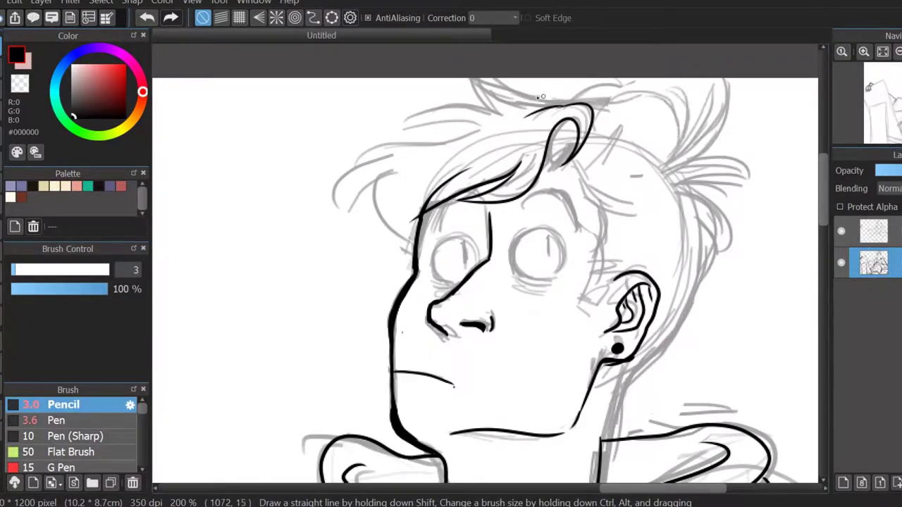
pyautogui.moveTo(482, 84); pyautogui.dragTo(571, 102)
pyautogui.moveTo(691, 95)
pyautogui.mouseDown()
pyautogui.moveTo(620, 144)
pyautogui.moveTo(620, 164)
pyautogui.mouseUp()
pyautogui.moveTo(628, 90); pyautogui.dragTo(525, 101)
pyautogui.click(897, 53)
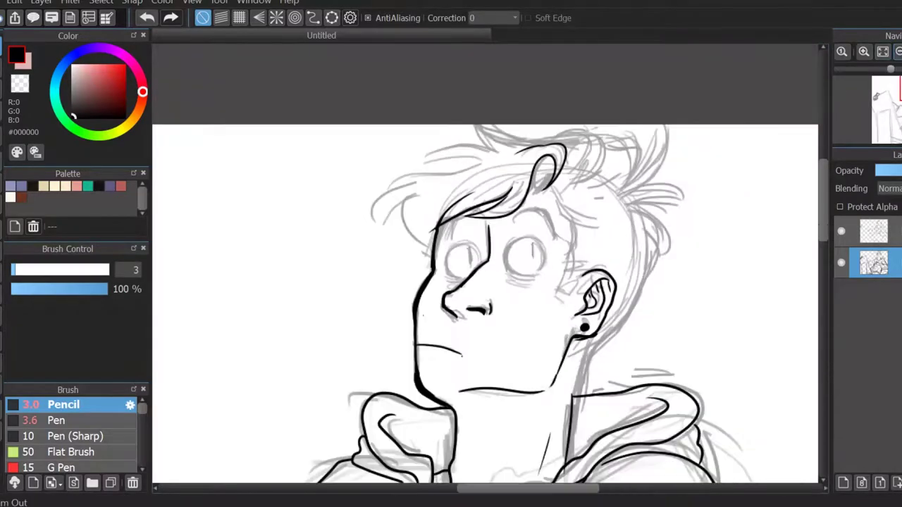
pyautogui.click(897, 53)
pyautogui.click(898, 53)
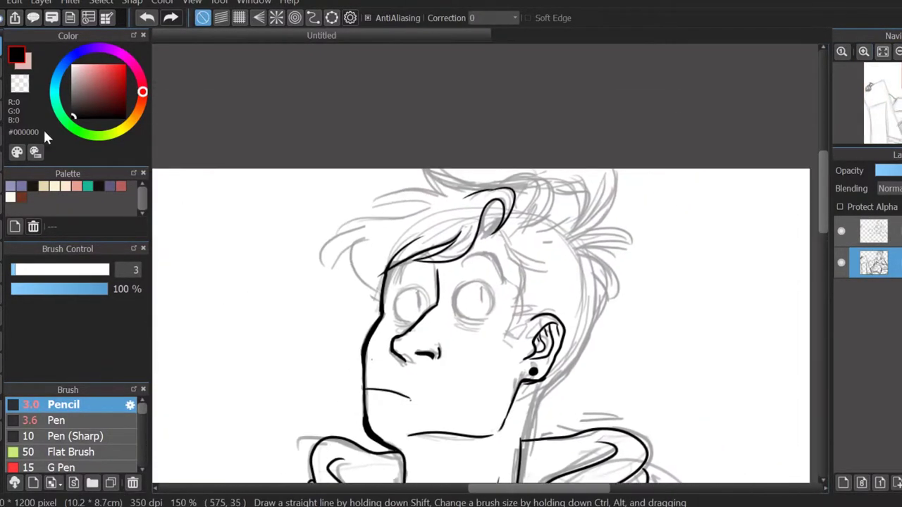
# Step: Remove stray hair strokes, redo the upper hair strand, and sketch hair on the head's left side
pyautogui.click(64, 270)
pyautogui.moveTo(422, 205); pyautogui.dragTo(356, 229)
pyautogui.scroll(1, 367, 134)
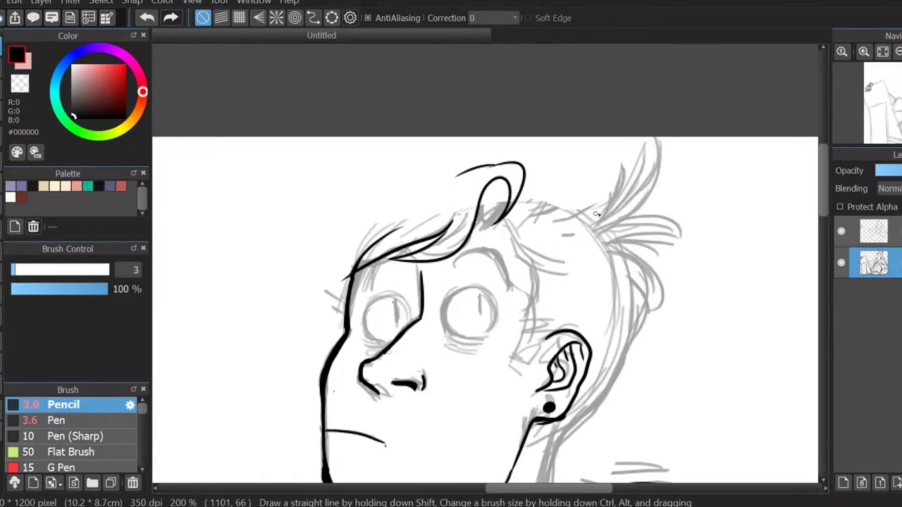
pyautogui.moveTo(541, 147); pyautogui.dragTo(612, 190)
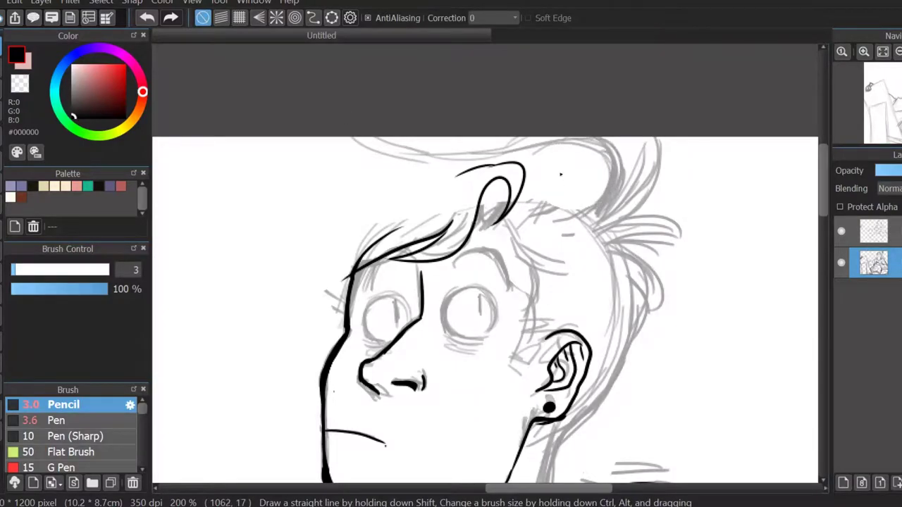
pyautogui.hotkey('ctrl', 'z')
pyautogui.moveTo(607, 158); pyautogui.dragTo(589, 222)
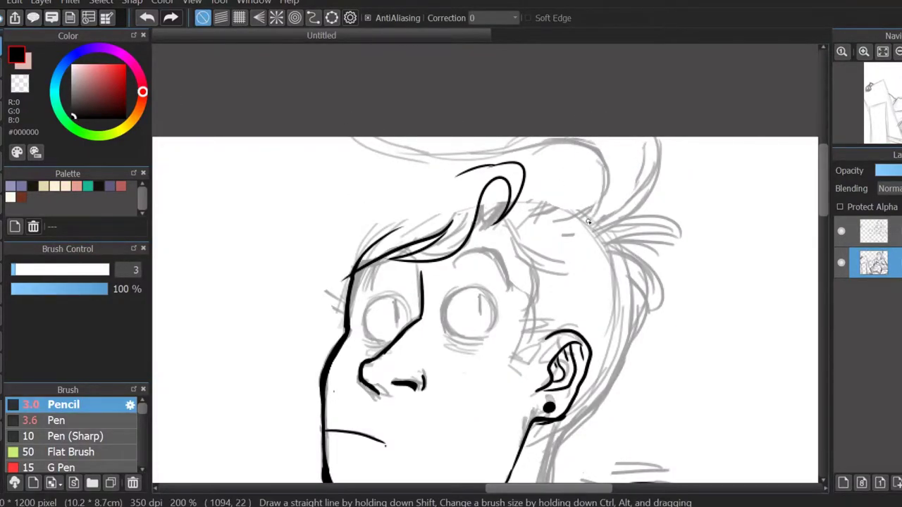
pyautogui.moveTo(423, 162)
pyautogui.mouseDown()
pyautogui.moveTo(327, 180)
pyautogui.moveTo(288, 261)
pyautogui.mouseUp()
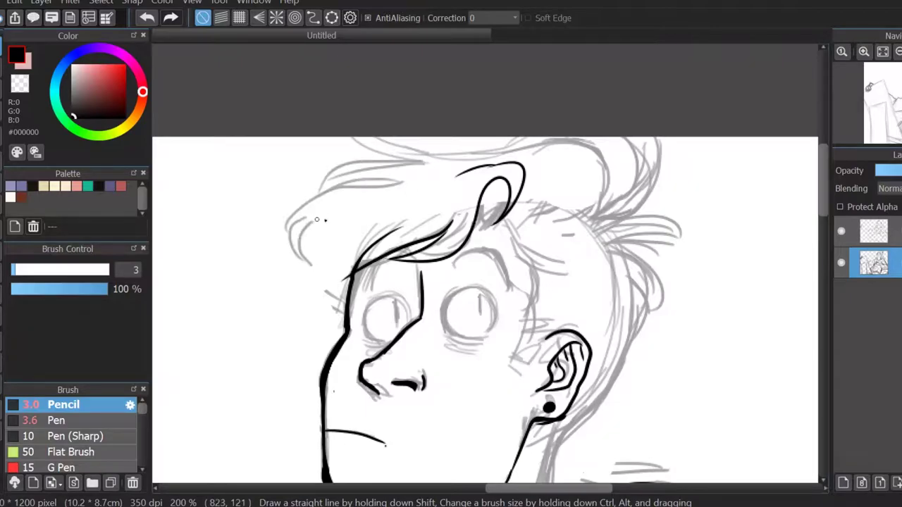
pyautogui.moveTo(348, 209); pyautogui.dragTo(311, 293)
pyautogui.moveTo(505, 169); pyautogui.dragTo(502, 187)
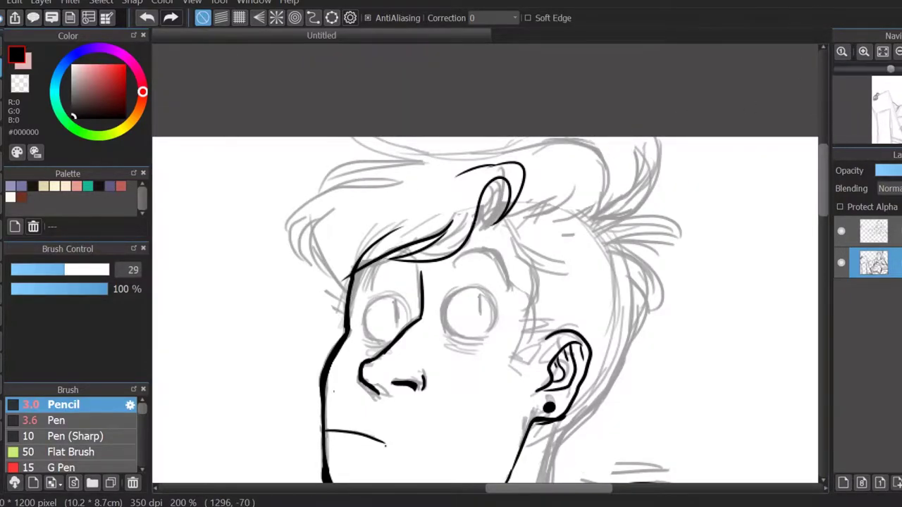
# Step: Erase and redo the neck strokes and clean stray sketch lines around the belly and arm
pyautogui.scroll(-3, 486, 269)
pyautogui.press('e')
pyautogui.moveTo(585, 301)
pyautogui.mouseDown()
pyautogui.moveTo(564, 434)
pyautogui.moveTo(562, 350)
pyautogui.moveTo(562, 433)
pyautogui.mouseUp()
pyautogui.press('b')
pyautogui.moveTo(895, 69); pyautogui.dragTo(881, 69)
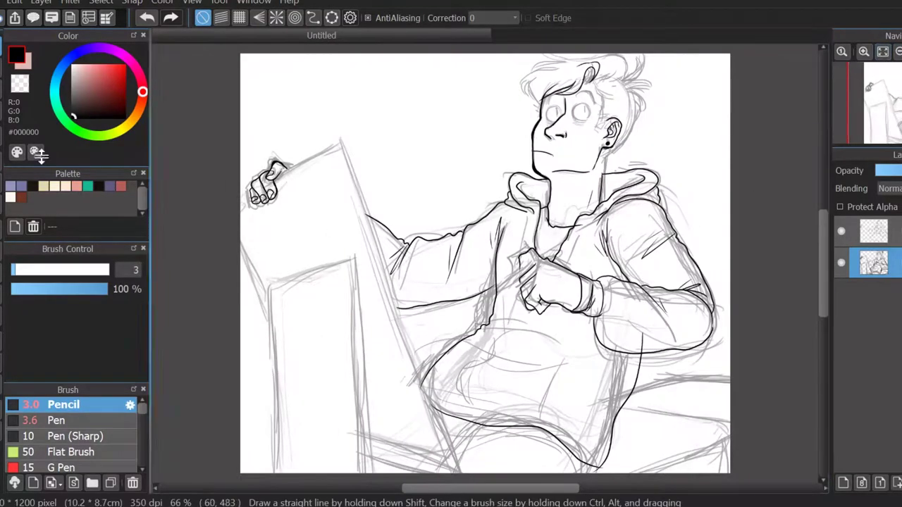
pyautogui.press('e')
pyautogui.moveTo(65, 270); pyautogui.dragTo(92, 270)
pyautogui.moveTo(606, 352)
pyautogui.mouseDown()
pyautogui.moveTo(437, 358)
pyautogui.moveTo(493, 310)
pyautogui.moveTo(514, 321)
pyautogui.moveTo(471, 406)
pyautogui.mouseUp()
pyautogui.press('b')
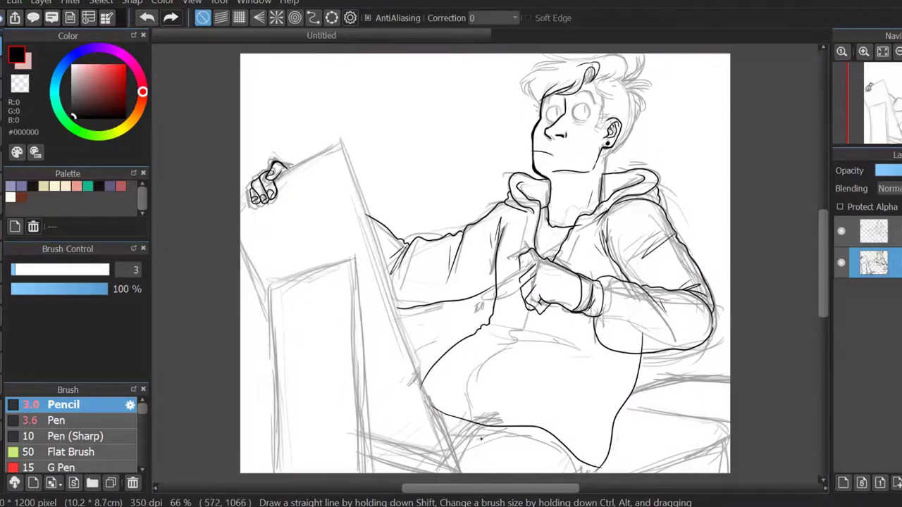
# Step: Add light pencil hatching across the lower body, then zoom to the face and select the top layer
pyautogui.moveTo(710, 455); pyautogui.dragTo(675, 472)
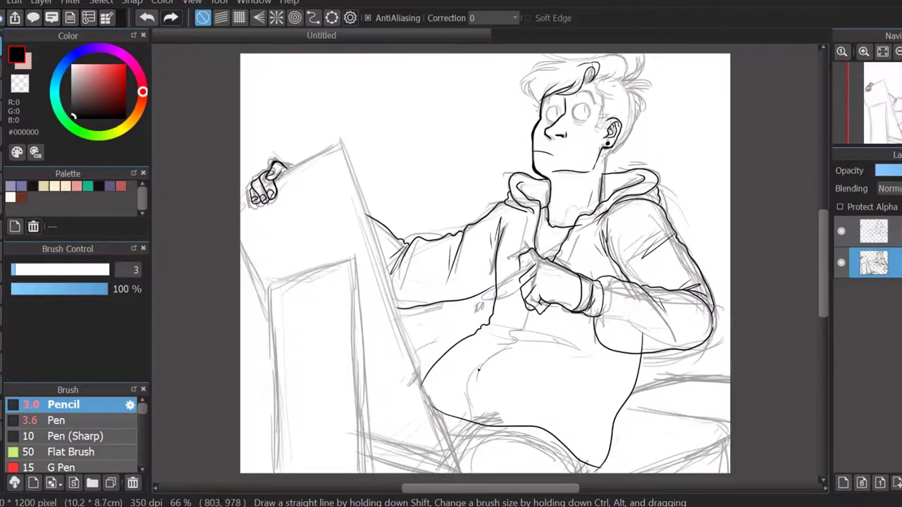
pyautogui.moveTo(416, 357); pyautogui.dragTo(411, 371)
pyautogui.moveTo(445, 419)
pyautogui.mouseDown()
pyautogui.moveTo(435, 450)
pyautogui.moveTo(456, 465)
pyautogui.mouseUp()
pyautogui.moveTo(277, 418); pyautogui.dragTo(244, 472)
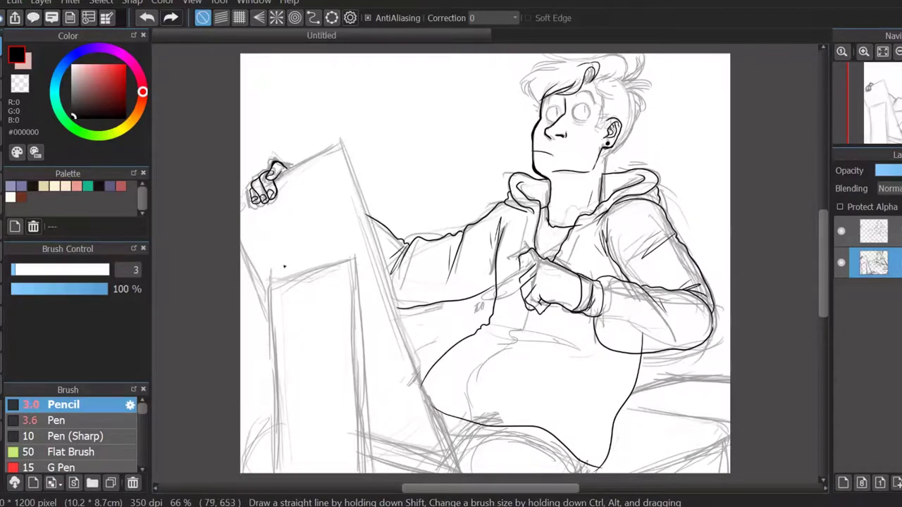
pyautogui.scroll(3, 504, 273)
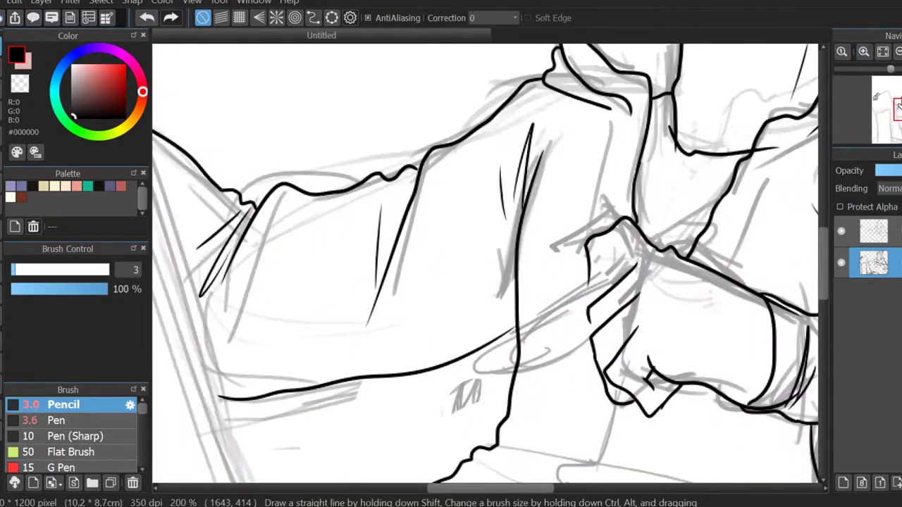
pyautogui.moveTo(423, 71); pyautogui.dragTo(155, 486)
pyautogui.click(874, 231)
# Step: With the Pen at stroke correction 18, ink the hair lock and add fine hatch lines in the tuft
pyautogui.click(74, 421)
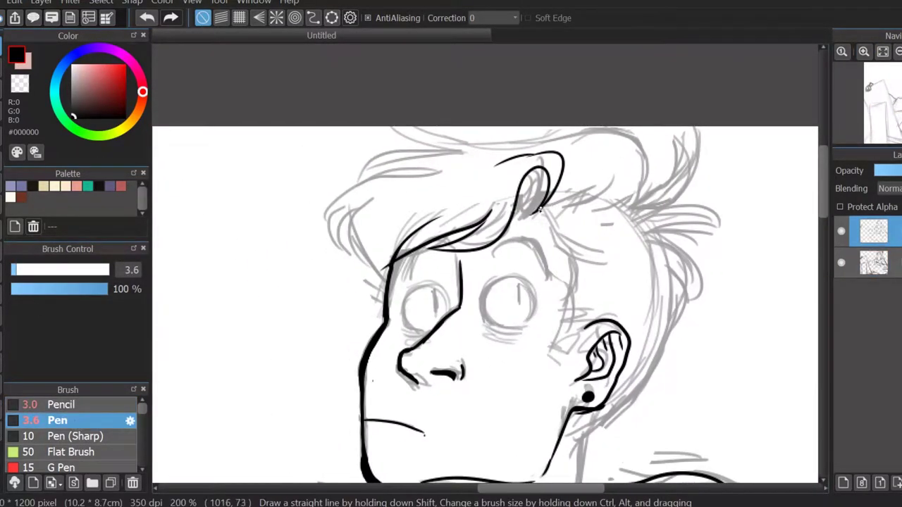
pyautogui.moveTo(534, 183)
pyautogui.mouseDown()
pyautogui.moveTo(520, 220)
pyautogui.moveTo(536, 205)
pyautogui.mouseUp()
pyautogui.scroll(2, 487, 267)
pyautogui.moveTo(493, 141); pyautogui.dragTo(331, 393)
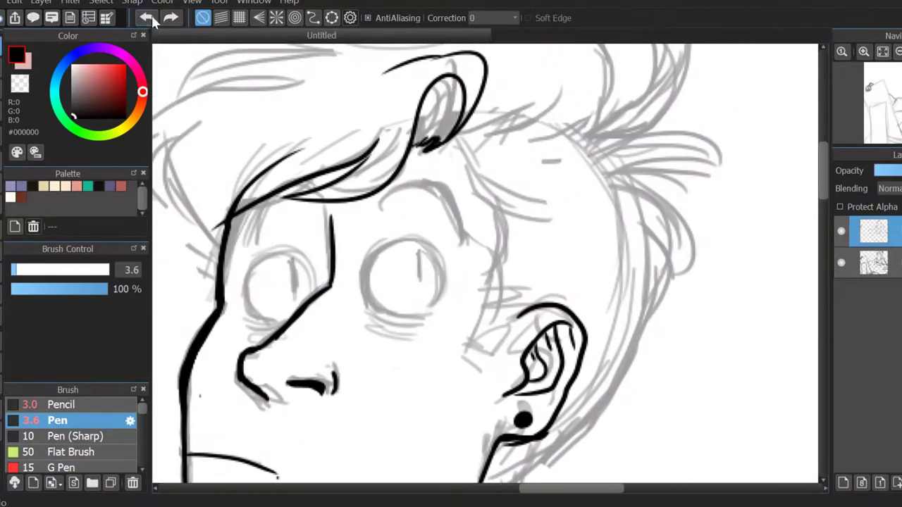
pyautogui.moveTo(441, 150); pyautogui.dragTo(557, 227)
pyautogui.moveTo(495, 182); pyautogui.dragTo(555, 229)
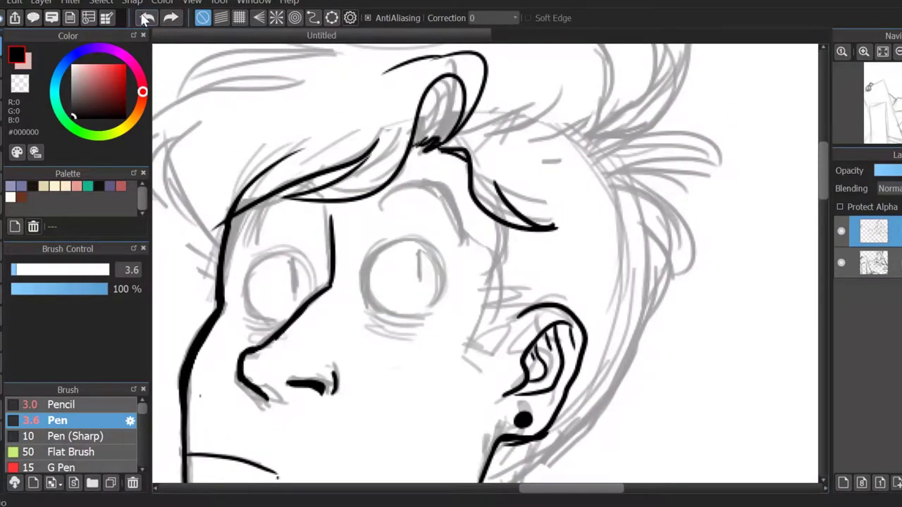
pyautogui.click(514, 18)
pyautogui.click(493, 387)
pyautogui.click(171, 17)
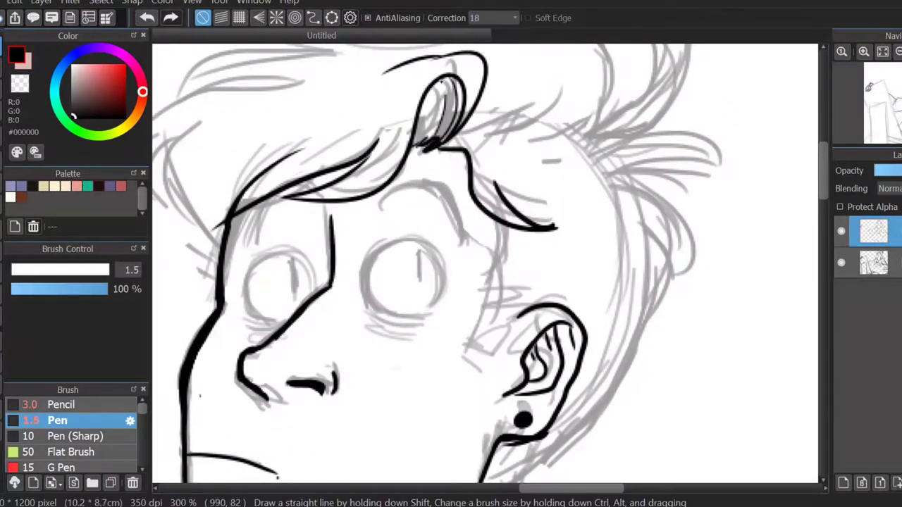
pyautogui.click(147, 18)
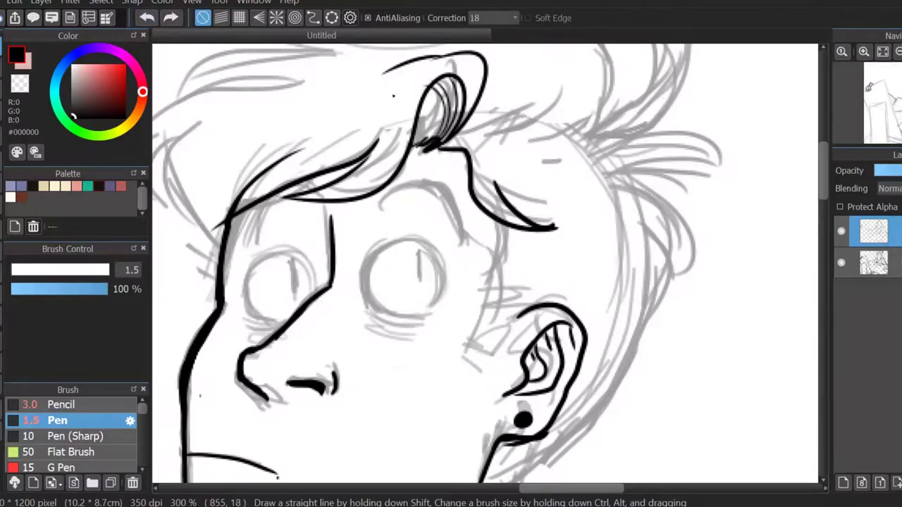
pyautogui.moveTo(438, 150); pyautogui.dragTo(453, 162)
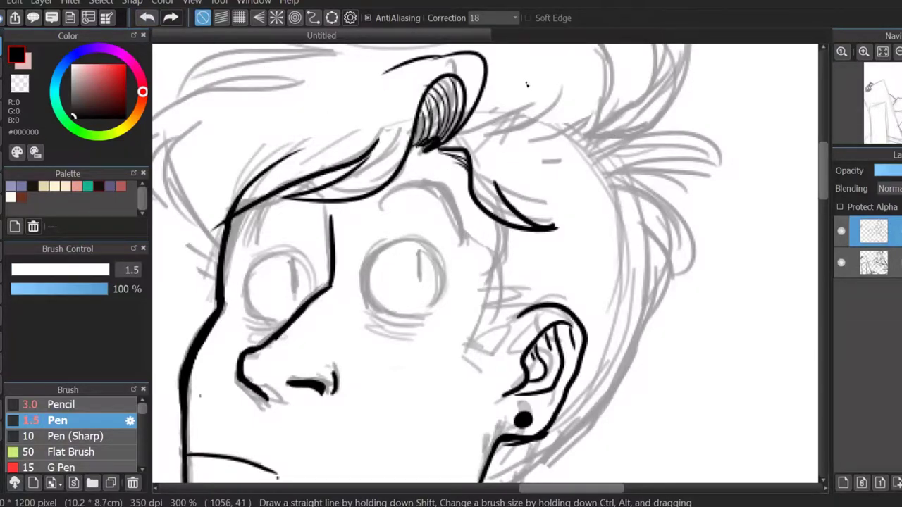
# Step: Turn stroke correction off and draw thicker shading strokes beside the ear
pyautogui.click(502, 18)
pyautogui.click(474, 31)
pyautogui.click(17, 270)
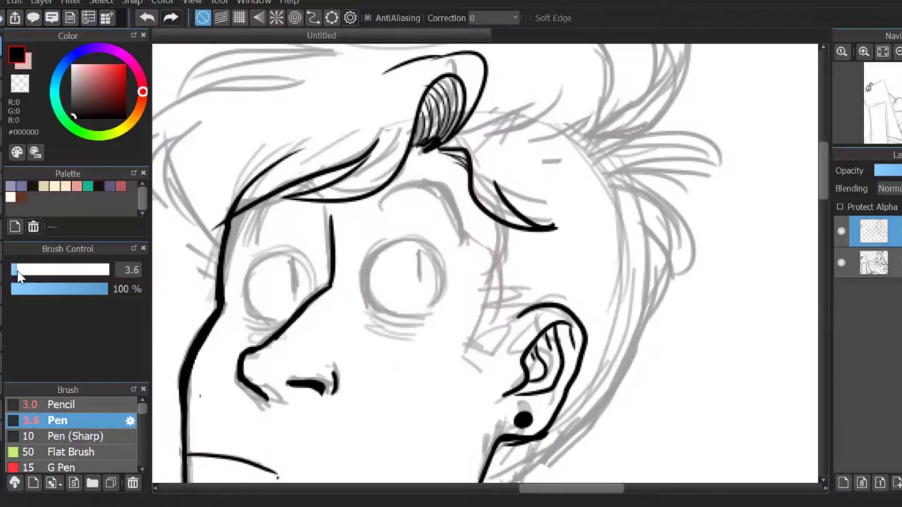
pyautogui.moveTo(498, 224)
pyautogui.mouseDown()
pyautogui.moveTo(487, 283)
pyautogui.moveTo(518, 294)
pyautogui.mouseUp()
pyautogui.moveTo(478, 300); pyautogui.dragTo(520, 302)
pyautogui.moveTo(485, 314); pyautogui.dragTo(513, 309)
pyautogui.moveTo(477, 335); pyautogui.dragTo(501, 337)
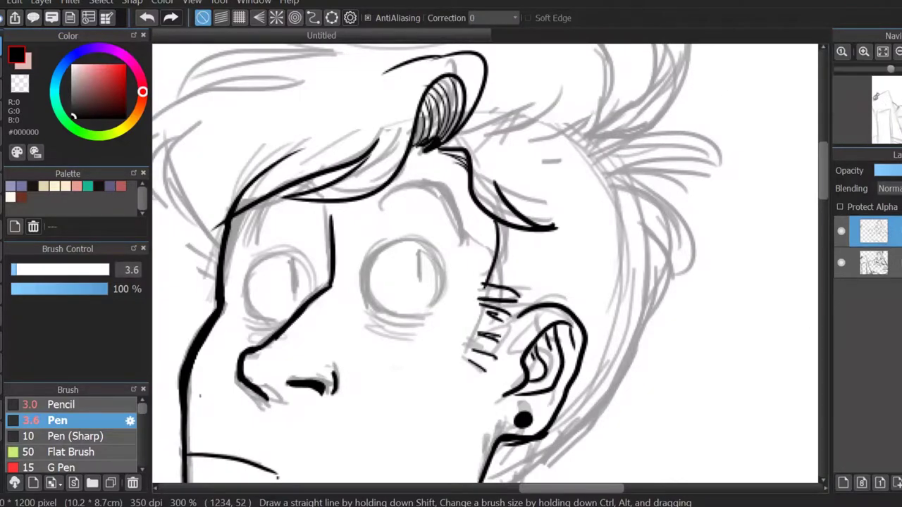
# Step: At stroke correction 20, ink a hair strand on the left side of the head
pyautogui.moveTo(809, 50); pyautogui.dragTo(779, 153)
pyautogui.click(496, 19)
pyautogui.click(494, 430)
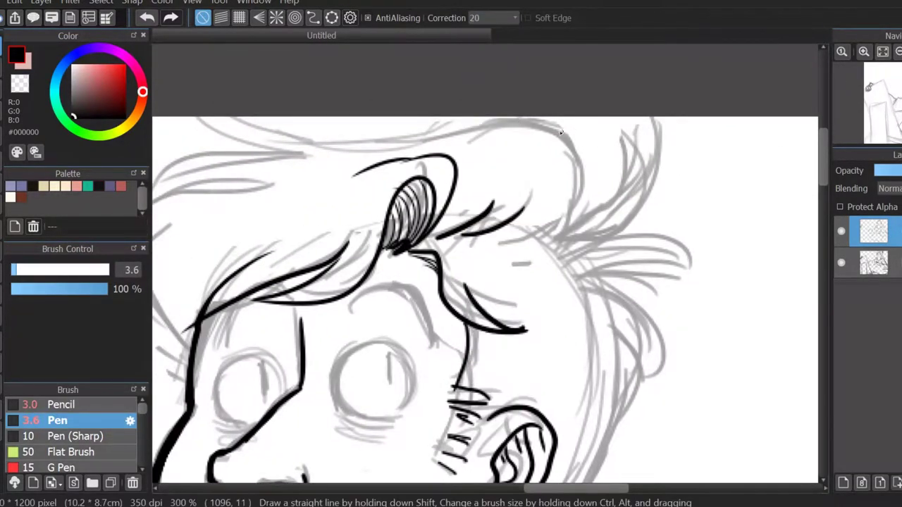
pyautogui.moveTo(581, 226)
pyautogui.mouseDown()
pyautogui.moveTo(548, 124)
pyautogui.moveTo(242, 91)
pyautogui.mouseUp()
pyautogui.click(145, 20)
pyautogui.click(145, 20)
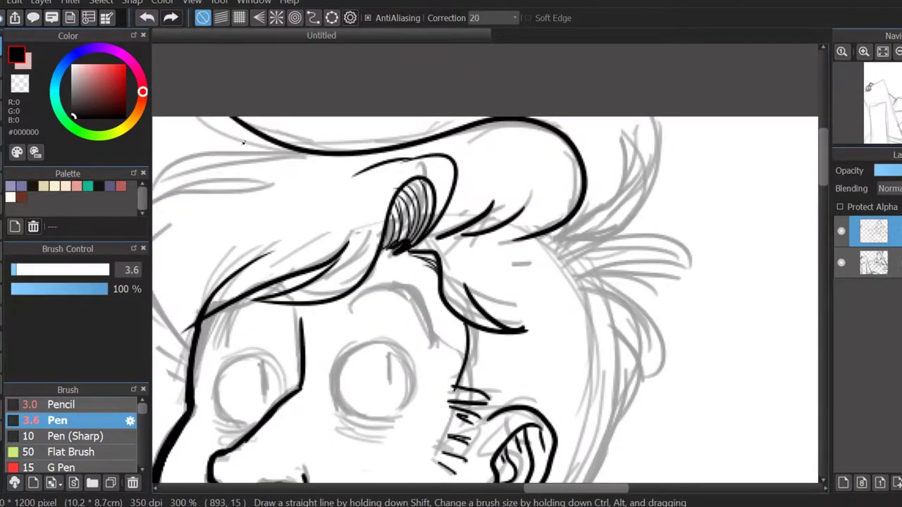
pyautogui.moveTo(386, 144)
pyautogui.mouseDown()
pyautogui.moveTo(195, 101)
pyautogui.moveTo(513, 174)
pyautogui.moveTo(394, 289)
pyautogui.mouseUp()
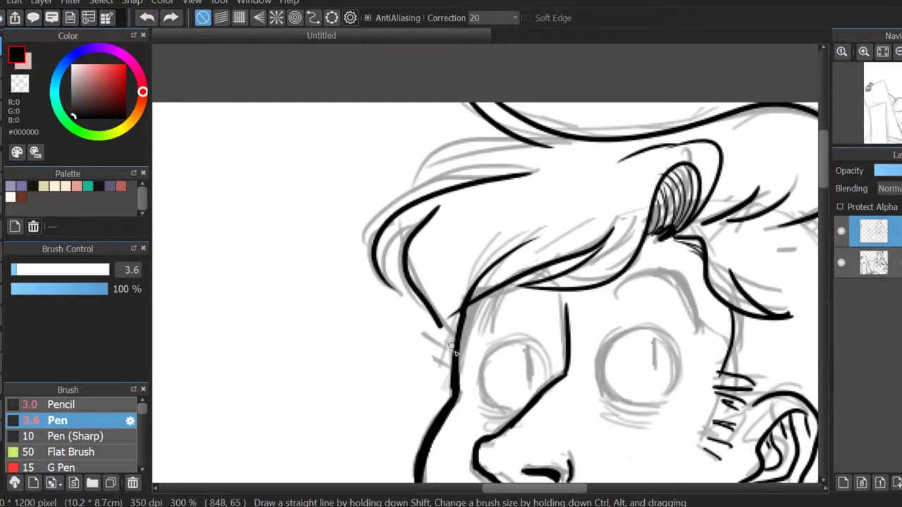
pyautogui.moveTo(550, 168); pyautogui.dragTo(423, 193)
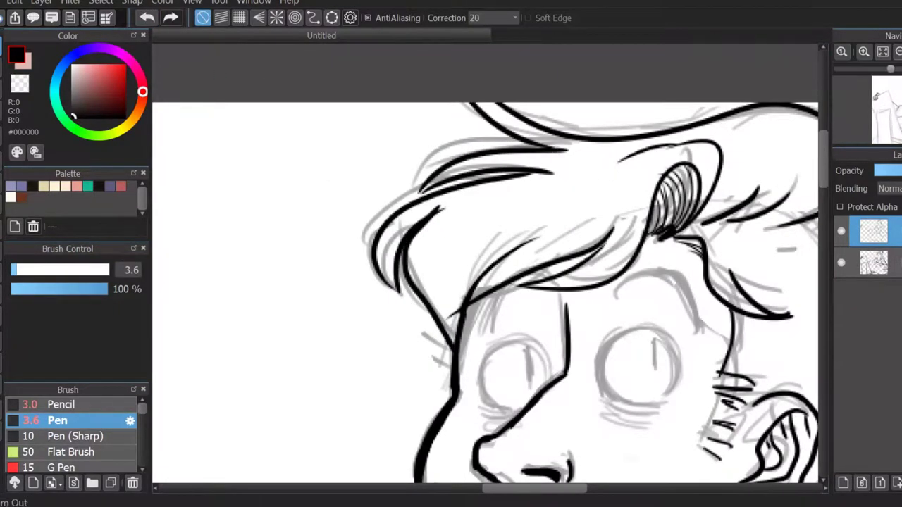
# Step: Thicken the head's left outline with a much larger pen at stroke correction 1
pyautogui.click(897, 52)
pyautogui.scroll(1, 386, 115)
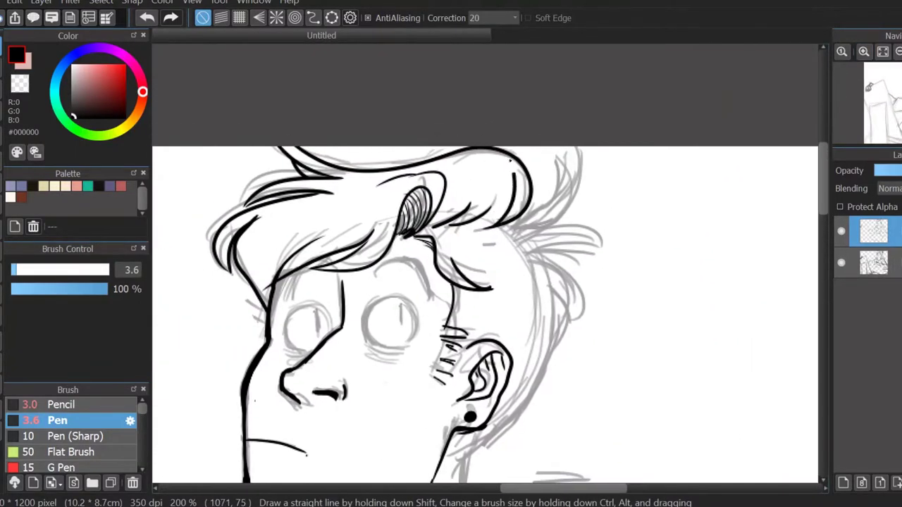
pyautogui.scroll(1, 386, 115)
pyautogui.moveTo(386, 115); pyautogui.dragTo(83, 185)
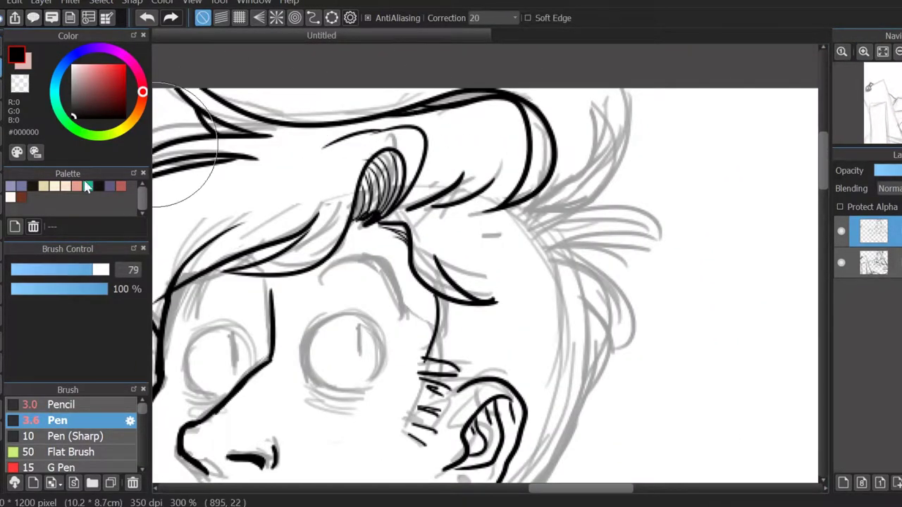
pyautogui.click(494, 17)
pyautogui.click(490, 52)
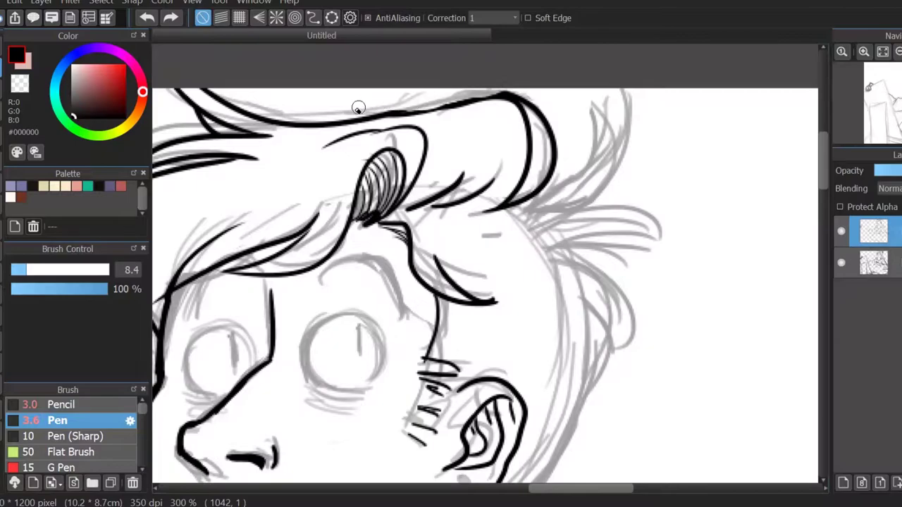
pyautogui.scroll(1, 361, 223)
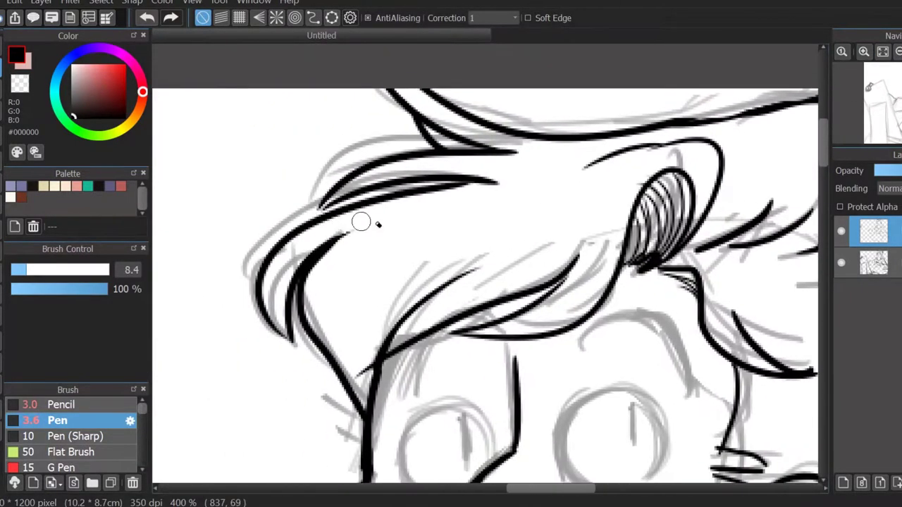
pyautogui.moveTo(582, 218)
pyautogui.mouseDown()
pyautogui.moveTo(252, 177)
pyautogui.moveTo(266, 291)
pyautogui.moveTo(317, 154)
pyautogui.moveTo(349, 148)
pyautogui.mouseUp()
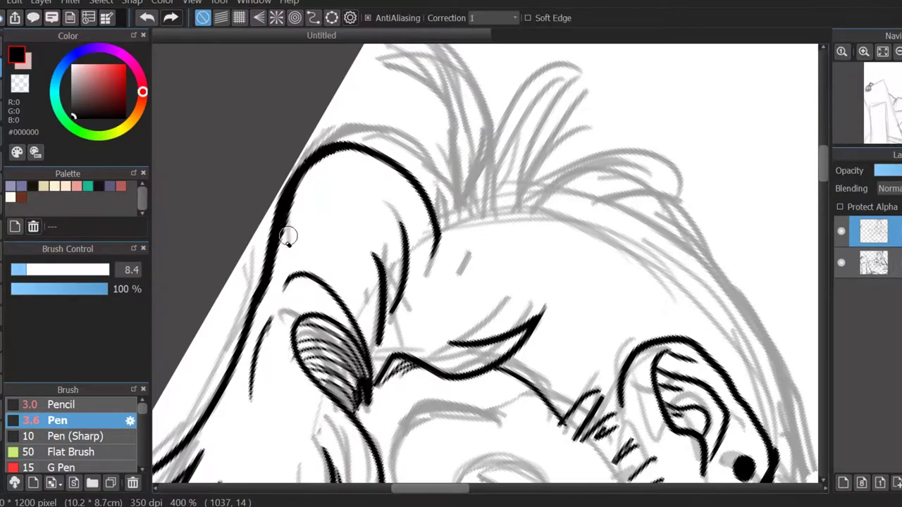
pyautogui.moveTo(287, 237)
pyautogui.mouseDown()
pyautogui.moveTo(249, 364)
pyautogui.moveTo(251, 335)
pyautogui.moveTo(229, 371)
pyautogui.moveTo(272, 268)
pyautogui.moveTo(236, 367)
pyautogui.moveTo(254, 328)
pyautogui.moveTo(316, 148)
pyautogui.mouseUp()
pyautogui.moveTo(285, 188); pyautogui.dragTo(334, 143)
pyautogui.moveTo(684, 97); pyautogui.dragTo(437, 254)
pyautogui.moveTo(391, 239); pyautogui.dragTo(471, 233)
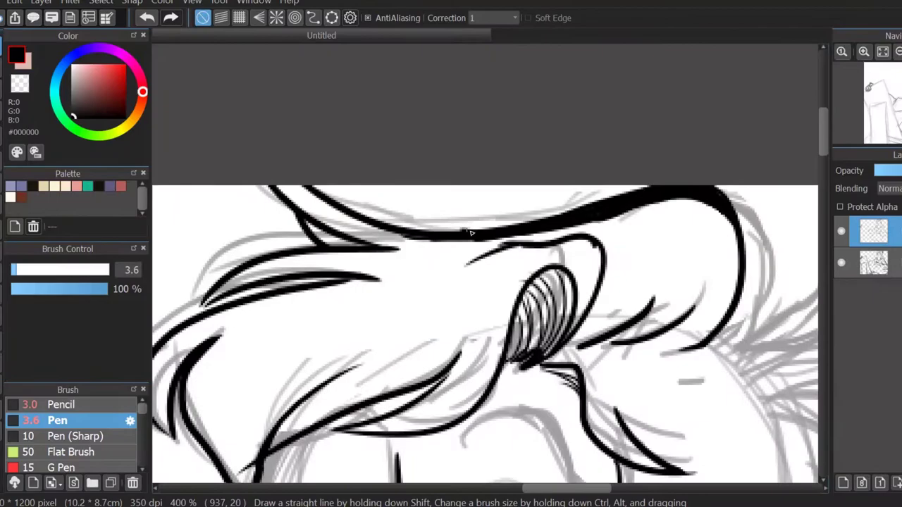
pyautogui.hotkey('ctrl', '0')
# Step: At stroke correction 21, ink the outer curve and a lower strand on the right hair
pyautogui.scroll(5, 623, 465)
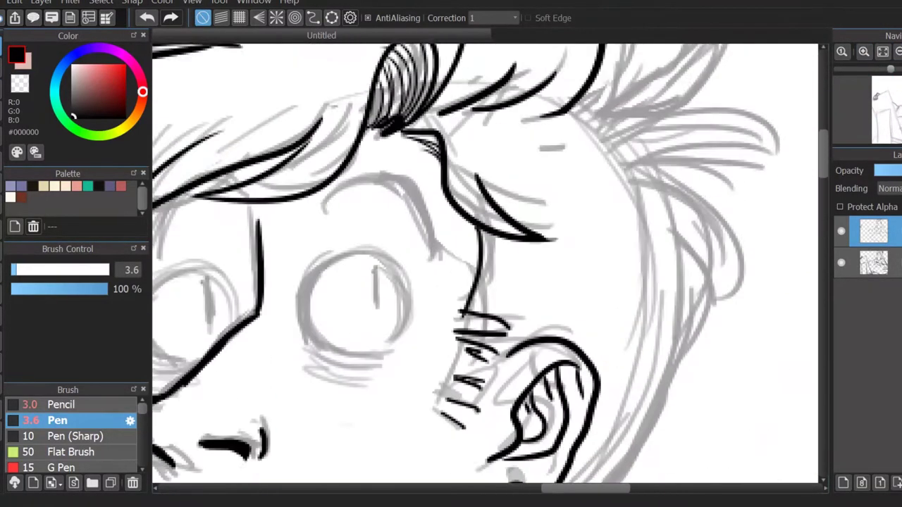
pyautogui.moveTo(564, 211); pyautogui.dragTo(486, 328)
pyautogui.moveTo(595, 69); pyautogui.dragTo(493, 229)
pyautogui.click(494, 17)
pyautogui.click(509, 234)
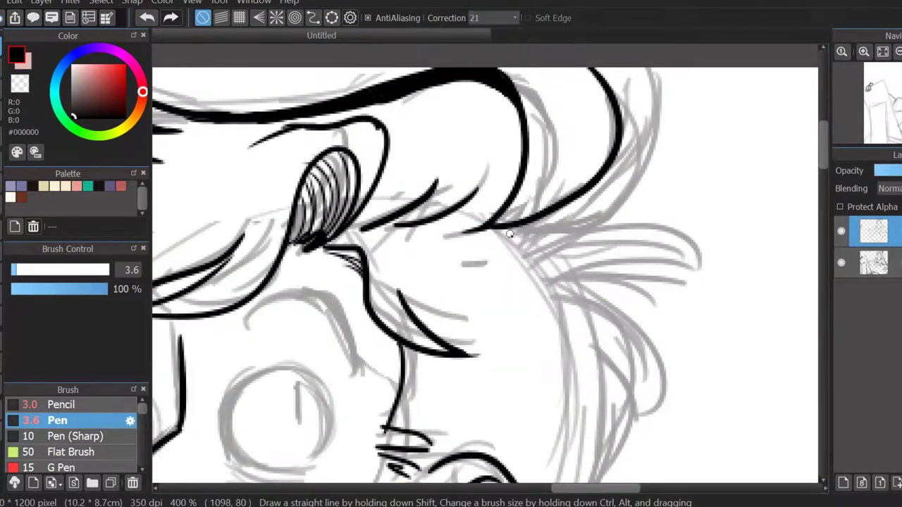
pyautogui.hotkey('ctrl', 'z')
pyautogui.moveTo(595, 67)
pyautogui.mouseDown()
pyautogui.moveTo(649, 155)
pyautogui.moveTo(504, 236)
pyautogui.mouseUp()
pyautogui.moveTo(513, 237); pyautogui.dragTo(680, 296)
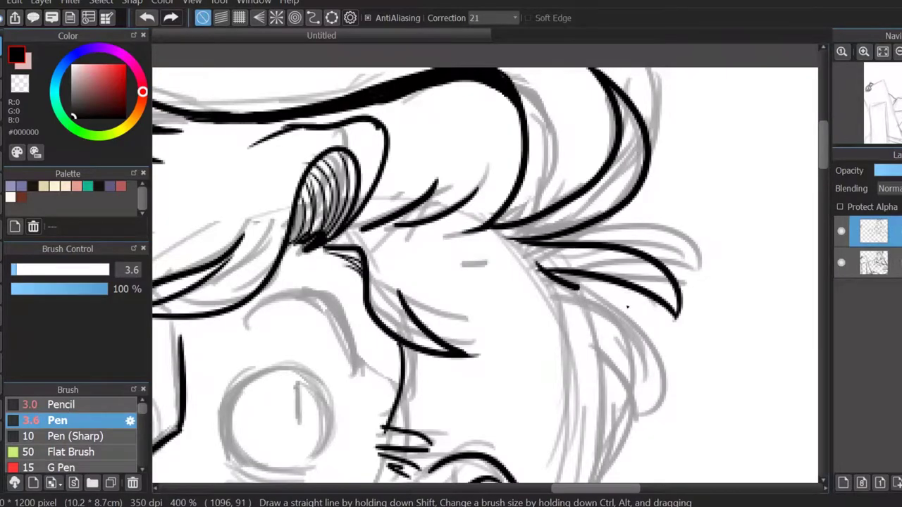
# Step: Toggle the sketch layer's visibility repeatedly to check the inked hair lines
pyautogui.scroll(-5, 627, 307)
pyautogui.scroll(-3, 493, 282)
pyautogui.click(841, 263)
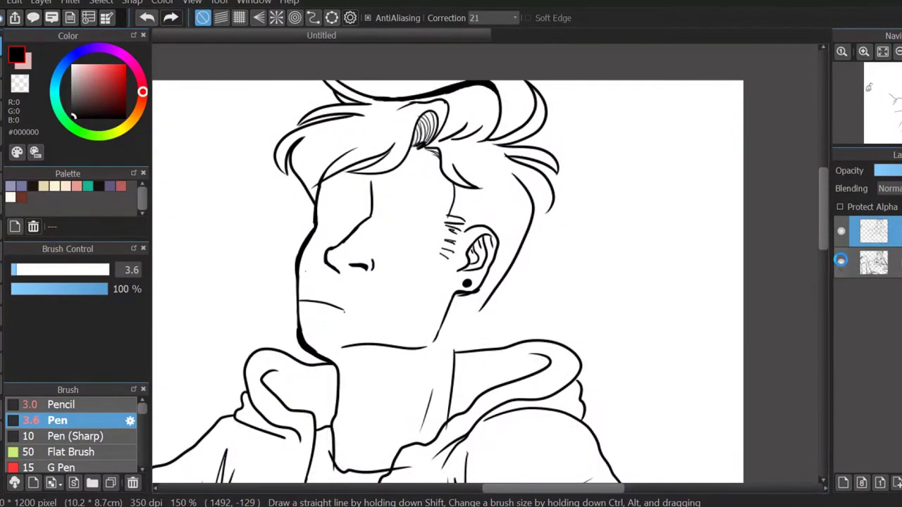
pyautogui.click(841, 262)
pyautogui.scroll(2, 481, 343)
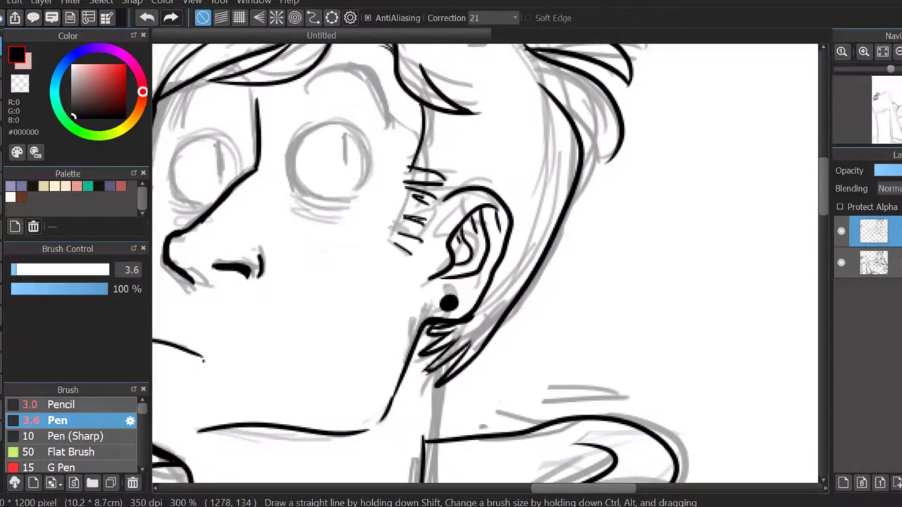
pyautogui.scroll(-3, 487, 282)
pyautogui.click(841, 262)
pyautogui.click(840, 263)
pyautogui.scroll(2, 493, 282)
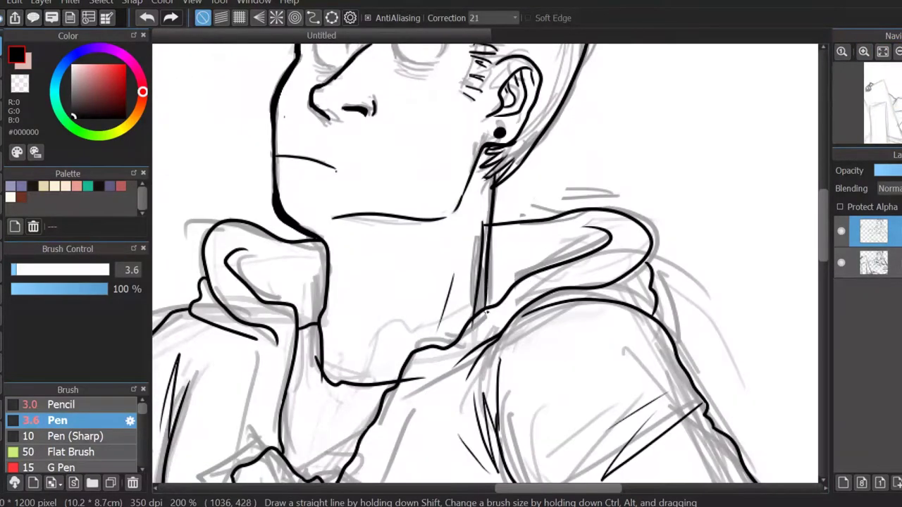
pyautogui.click(841, 261)
pyautogui.click(841, 261)
pyautogui.scroll(2, 480, 282)
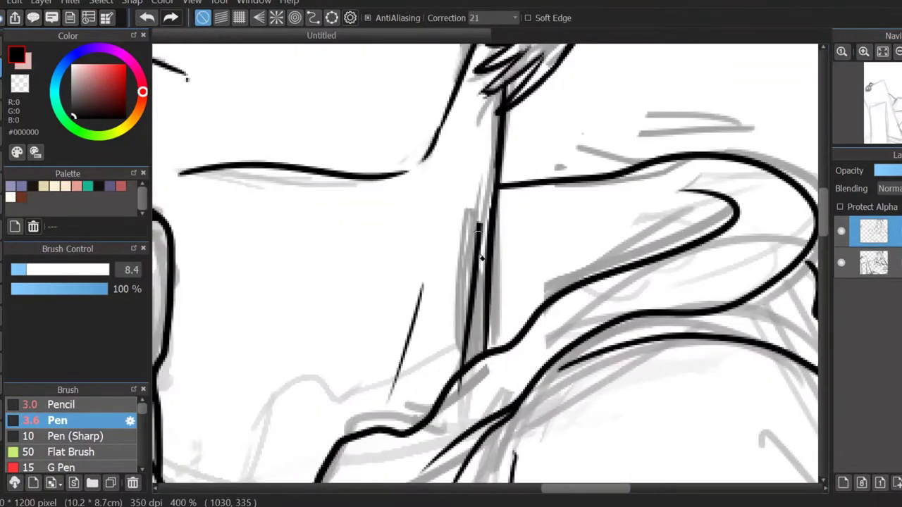
pyautogui.scroll(10, 467, 400)
# Step: Set stroke correction to 1, hide the rough sketch and flip the canvas to check the drawing
pyautogui.click(493, 18)
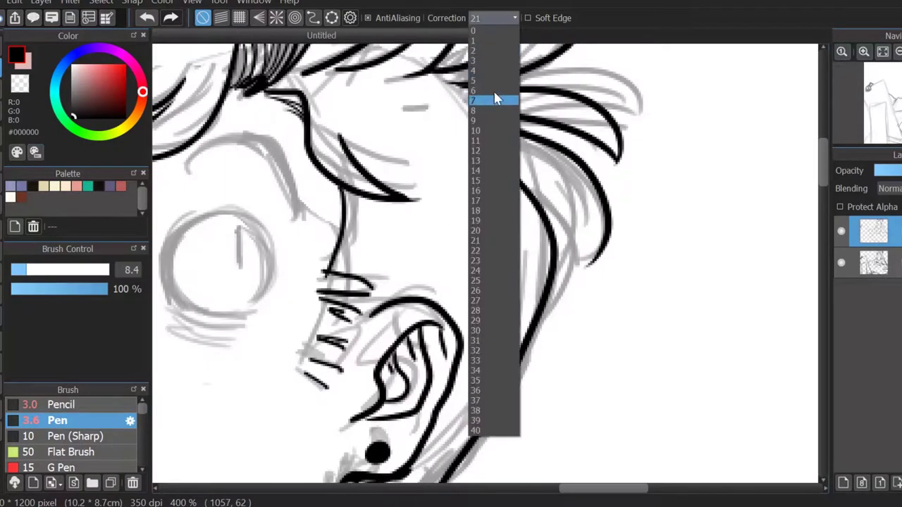
pyautogui.click(484, 99)
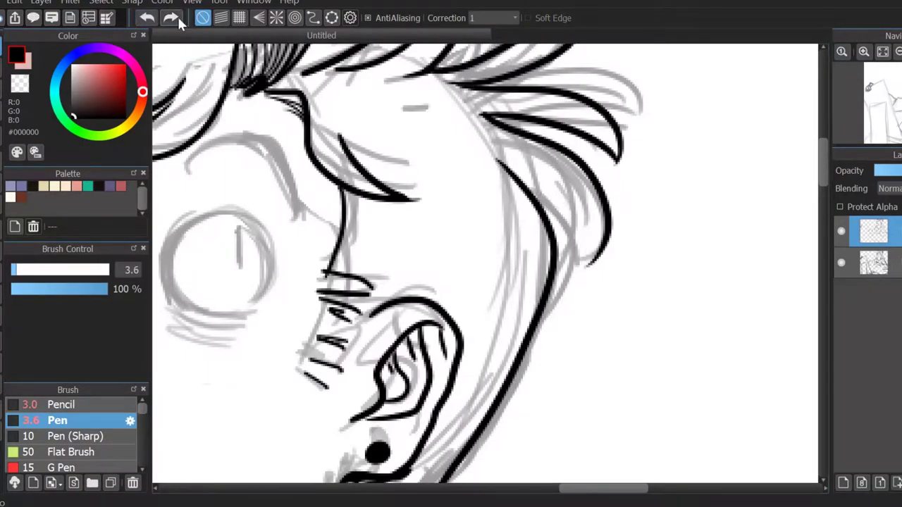
pyautogui.click(493, 18)
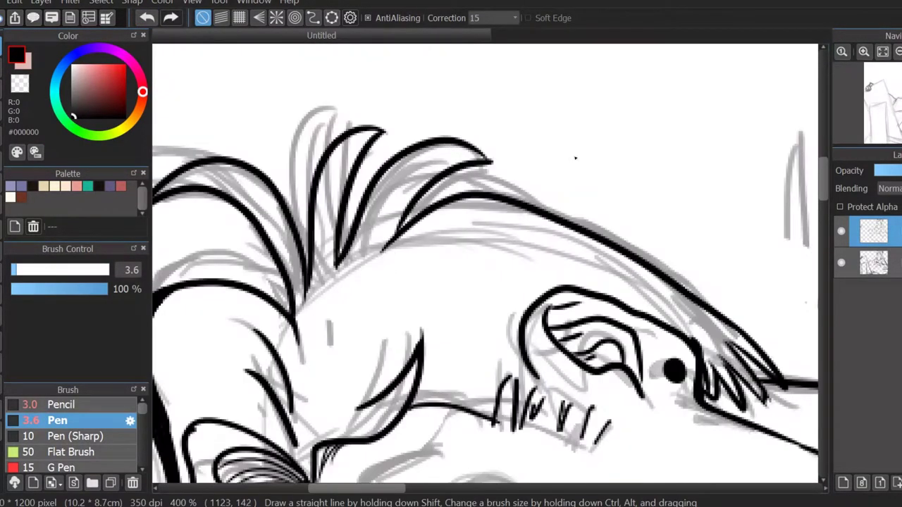
pyautogui.scroll(-3, 574, 157)
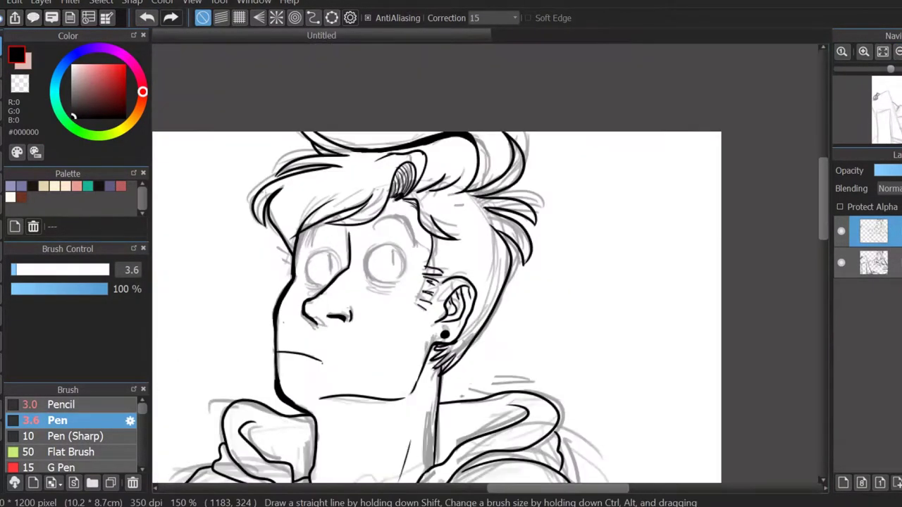
pyautogui.click(841, 263)
pyautogui.press('h')
pyautogui.scroll(5, 615, 199)
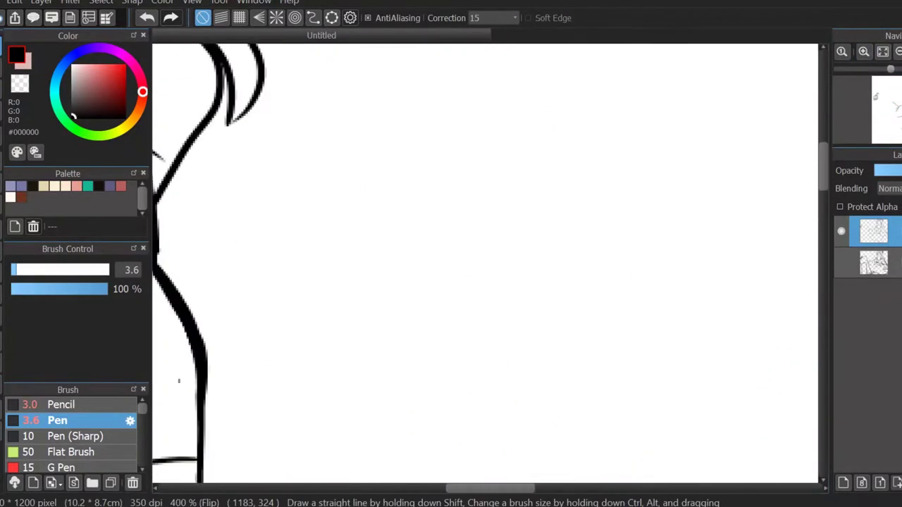
pyautogui.scroll(-4, 616, 199)
pyautogui.press('h')
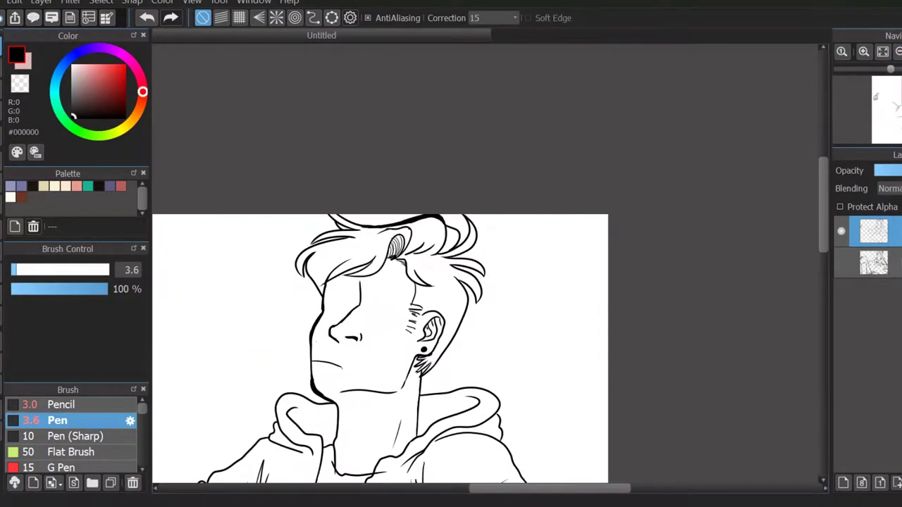
pyautogui.scroll(4, 341, 353)
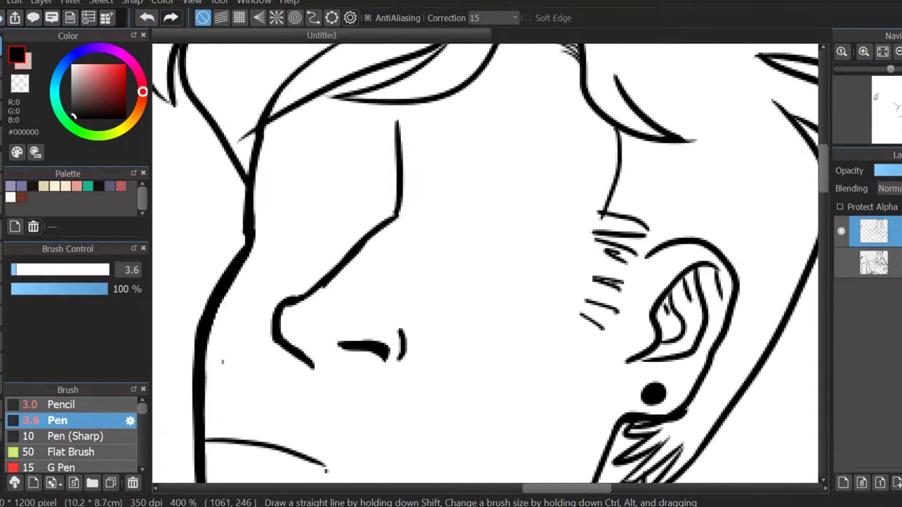
pyautogui.scroll(5, 468, 215)
pyautogui.scroll(2, 500, 308)
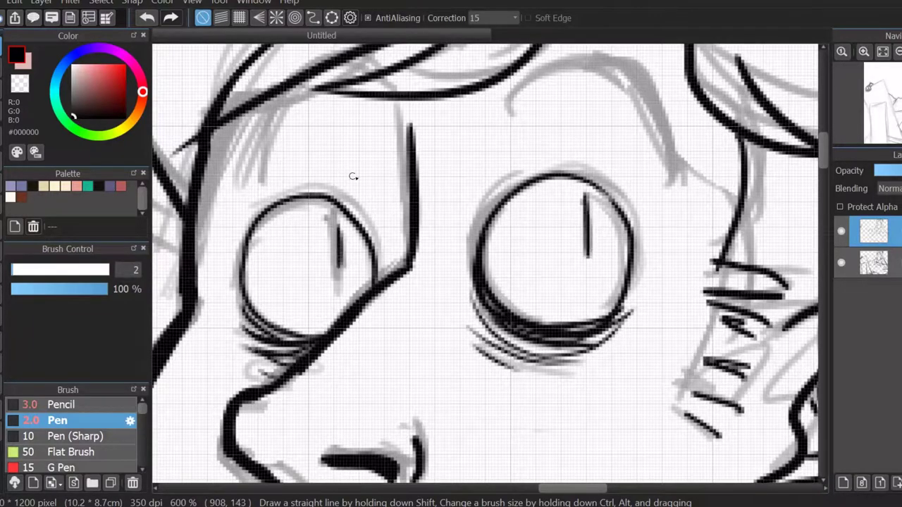
# Step: Ink the thick arched eyebrows with the Pen at size 5.1
pyautogui.moveTo(824, 151); pyautogui.dragTo(823, 140)
pyautogui.click(19, 270)
pyautogui.moveTo(287, 199); pyautogui.dragTo(251, 294)
pyautogui.moveTo(370, 150); pyautogui.dragTo(303, 184)
pyautogui.moveTo(324, 179); pyautogui.dragTo(286, 222)
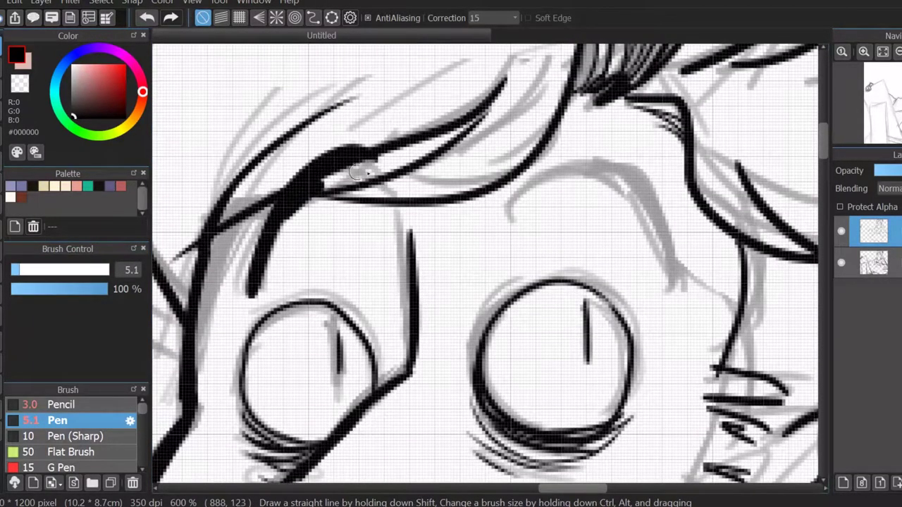
pyautogui.moveTo(515, 198); pyautogui.dragTo(673, 271)
pyautogui.moveTo(564, 134)
pyautogui.mouseDown()
pyautogui.moveTo(509, 204)
pyautogui.moveTo(648, 169)
pyautogui.mouseUp()
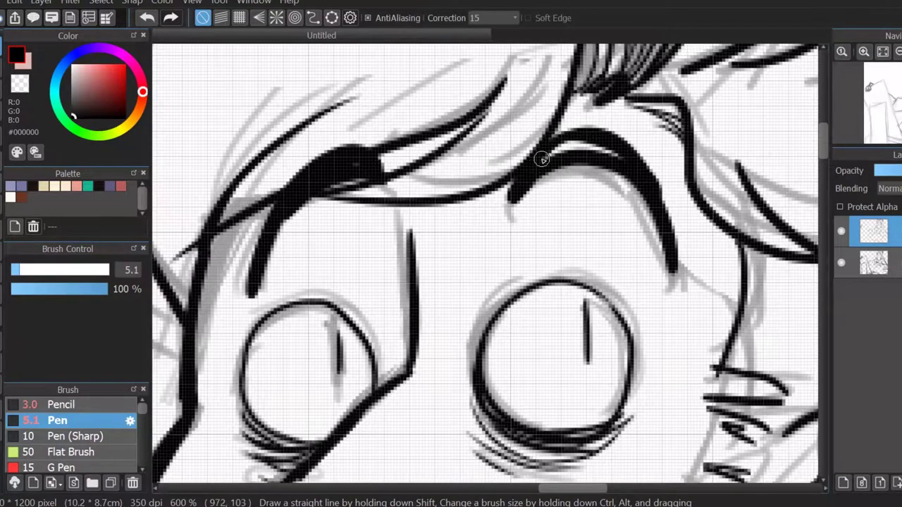
pyautogui.click(26, 270)
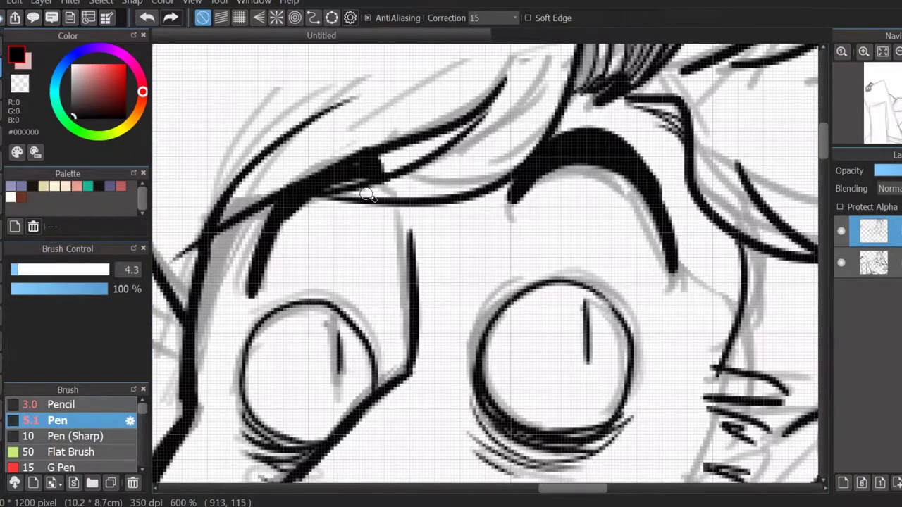
# Step: Hide the sketch layer and zoom in and out to review the clean face line art
pyautogui.hotkey('ctrl', 'alt', '0')
pyautogui.click(841, 263)
pyautogui.hotkey('ctrl', '+')
pyautogui.hotkey('ctrl', '+')
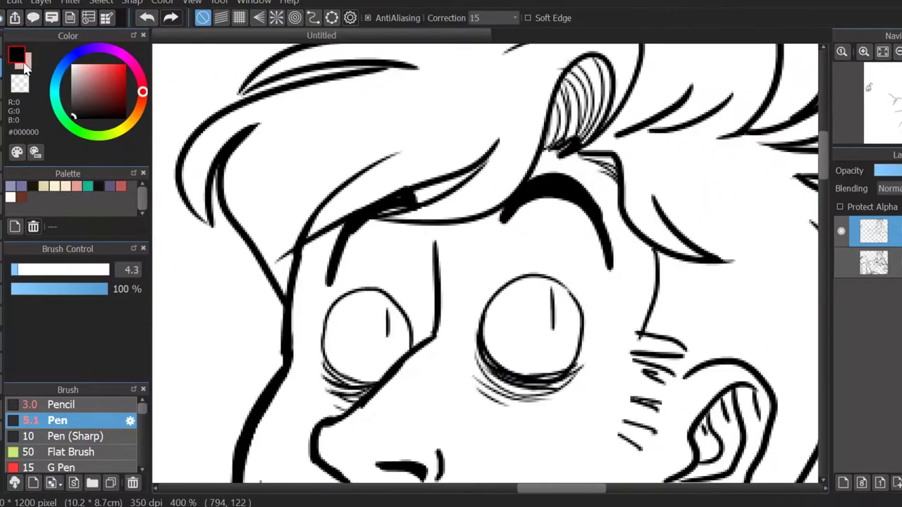
pyautogui.hotkey('ctrl', 'alt', '0')
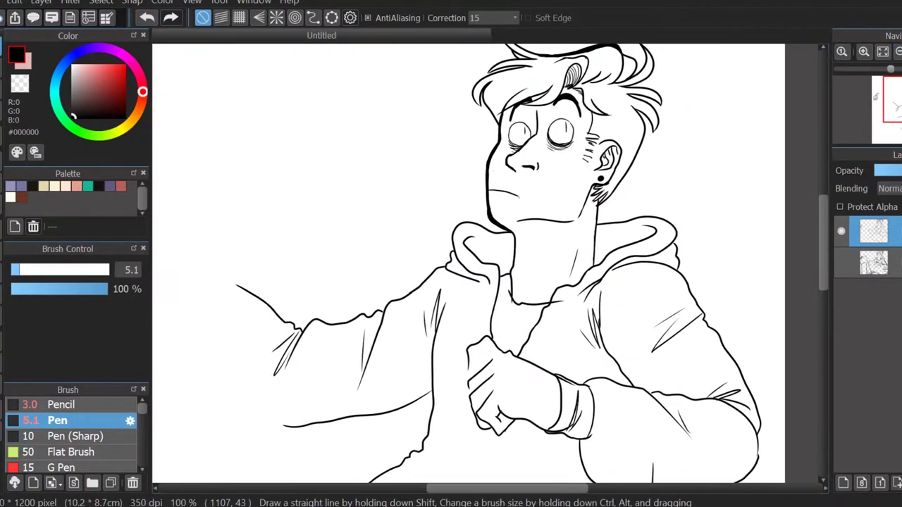
# Step: Ink the easel's long straight slanted edge and a short straight line at its left edge
pyautogui.click(841, 262)
pyautogui.scroll(-10, 469, 264)
pyautogui.hotkey('ctrl', '+')
pyautogui.hotkey('ctrl', '+')
pyautogui.moveTo(335, 338); pyautogui.dragTo(613, 46)
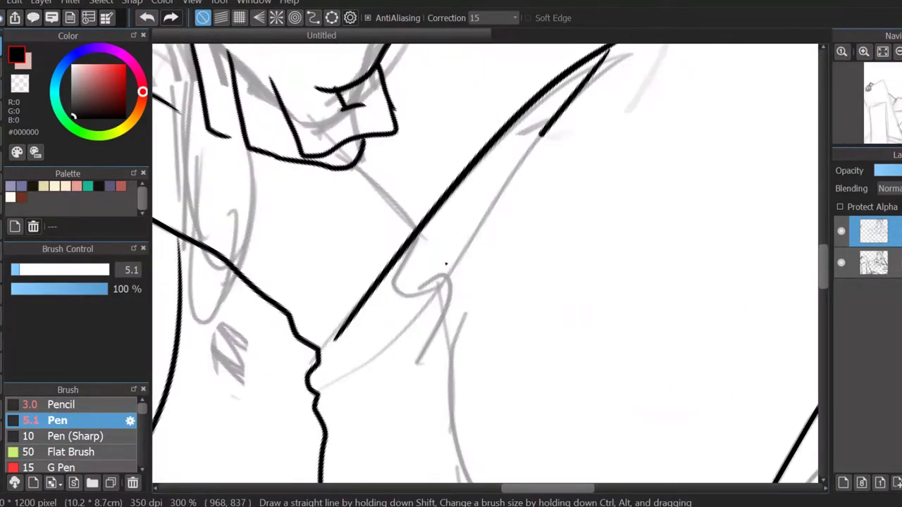
pyautogui.hotkey('ctrl', '+')
pyautogui.hotkey('ctrl', 'alt', '0')
pyautogui.hotkey('ctrl', '-')
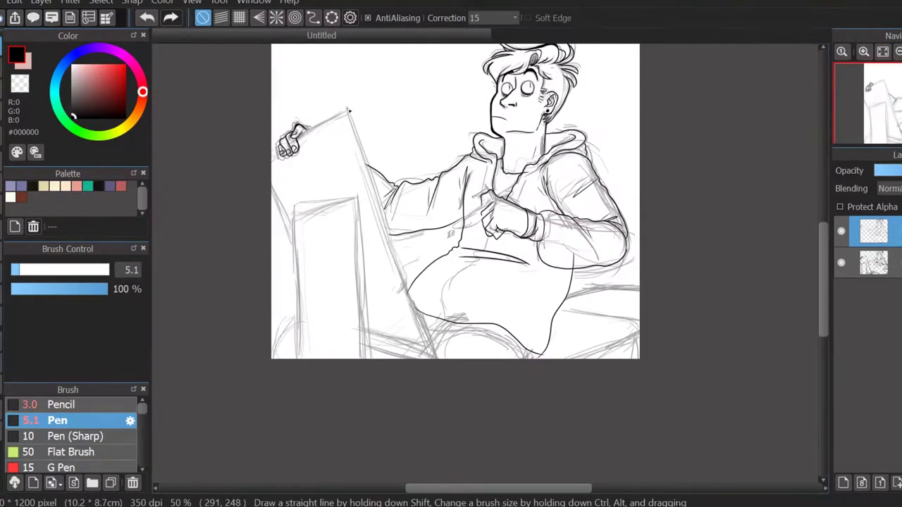
pyautogui.moveTo(347, 110); pyautogui.dragTo(435, 359)
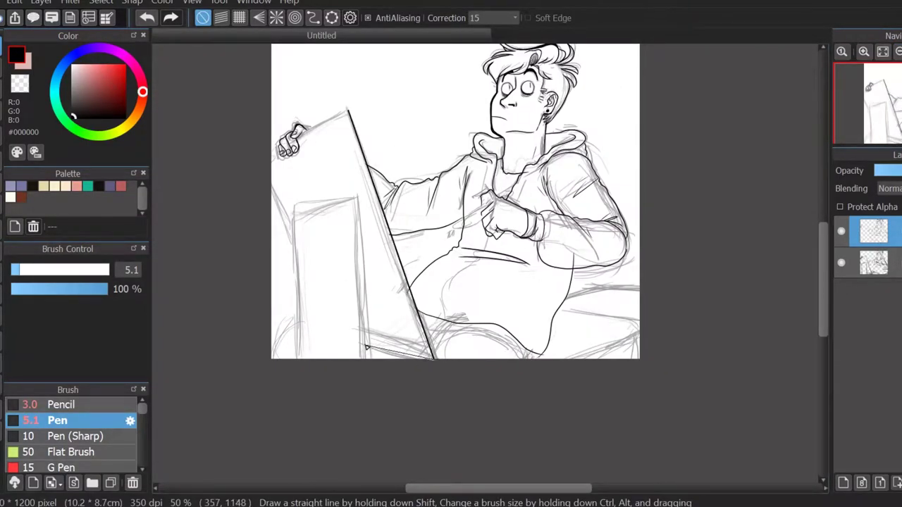
pyautogui.moveTo(282, 235); pyautogui.dragTo(292, 249)
# Step: Ink the box's two vertical edges with grid snapping, then turn snapping off
pyautogui.hotkey('ctrl', '+')
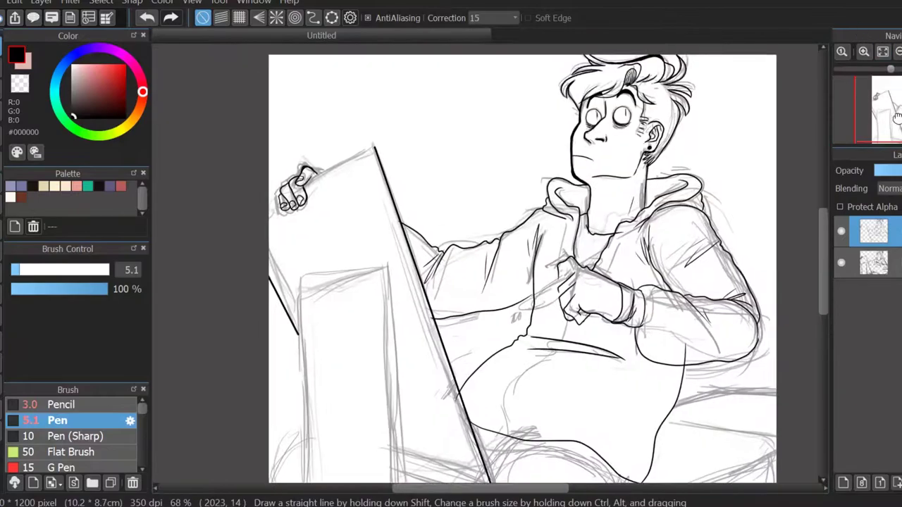
pyautogui.click(239, 17)
pyautogui.moveTo(477, 434)
pyautogui.mouseDown()
pyautogui.moveTo(476, 371)
pyautogui.moveTo(477, 216)
pyautogui.mouseUp()
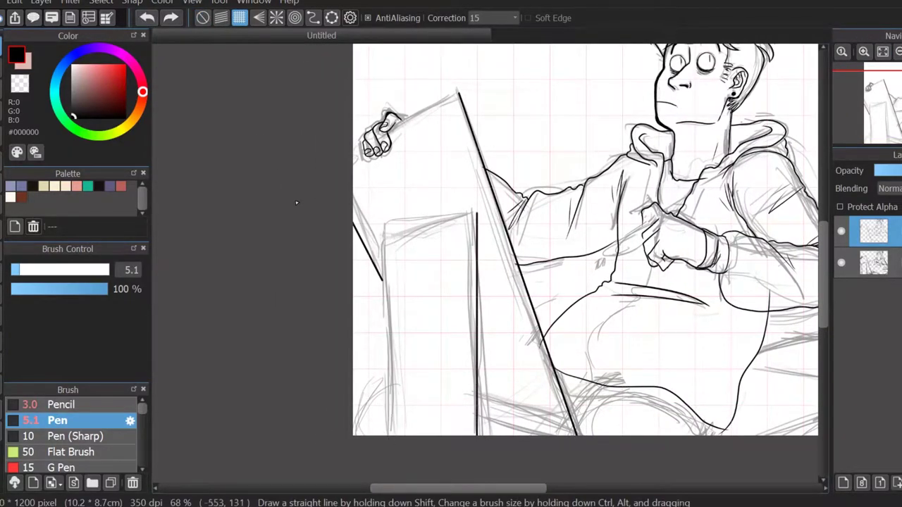
pyautogui.moveTo(386, 435); pyautogui.dragTo(399, 248)
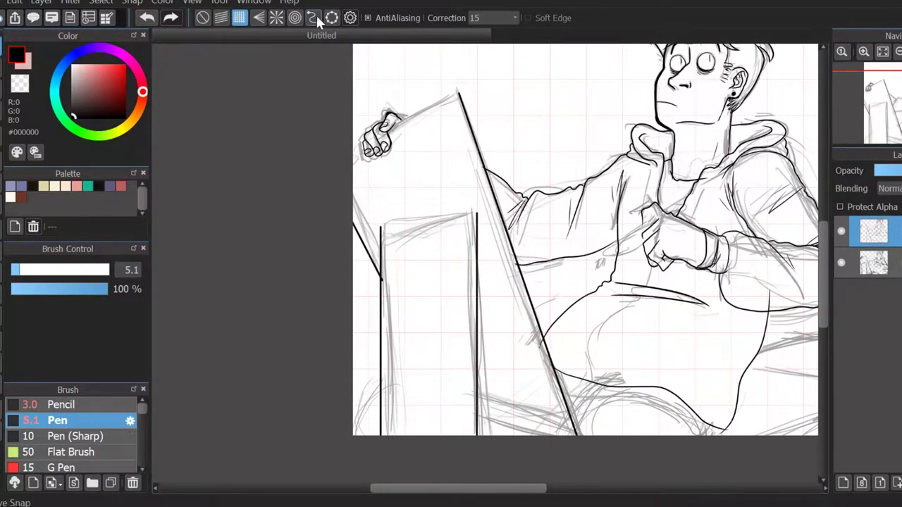
pyautogui.click(202, 18)
# Step: Ink the easel's straight top edge up to the gripping hand
pyautogui.hotkey('ctrl', '+')
pyautogui.hotkey('ctrl', '+')
pyautogui.hotkey('ctrl', '+')
pyautogui.moveTo(890, 99); pyautogui.dragTo(871, 84)
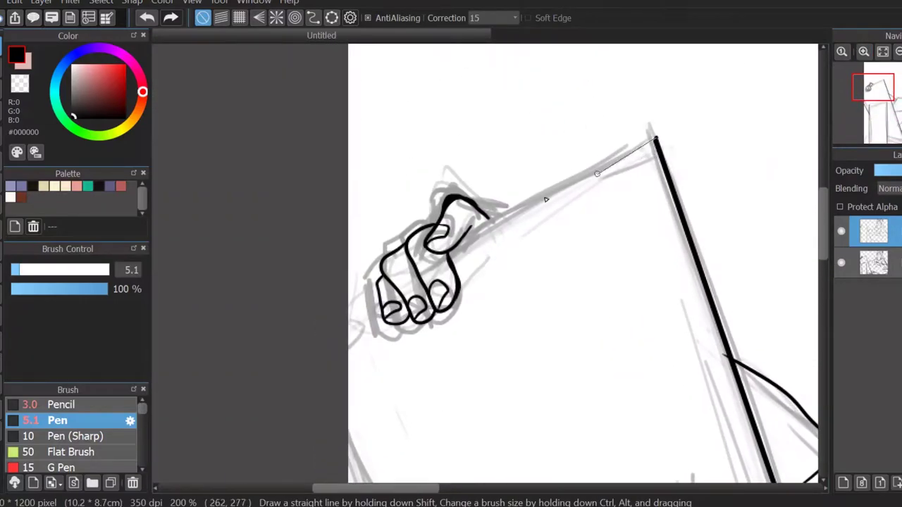
pyautogui.keyDown('shift'); pyautogui.click(459, 242); pyautogui.keyUp('shift')
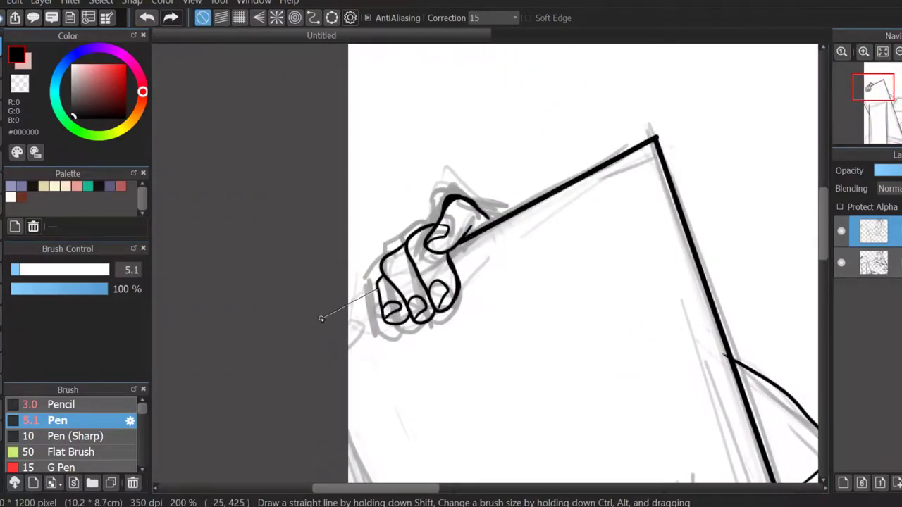
pyautogui.click(893, 52)
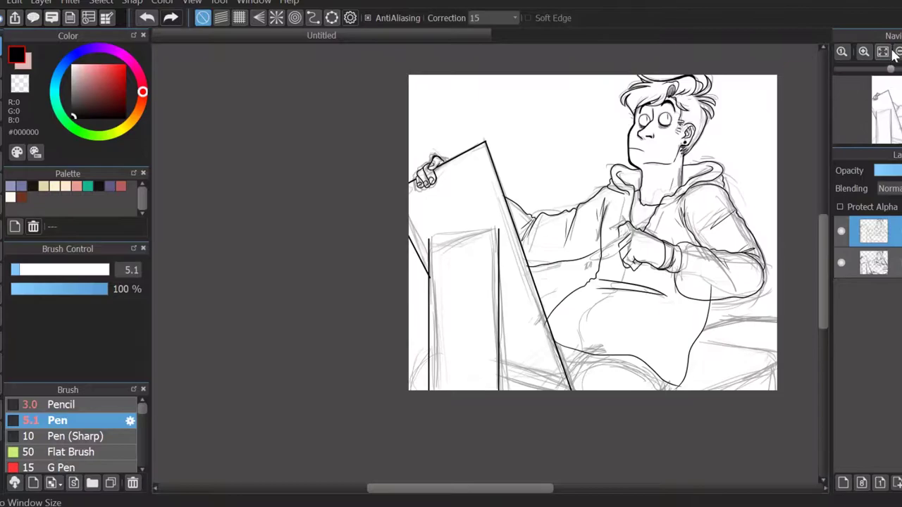
pyautogui.scroll(5, 458, 242)
# Step: Ink the box's left vertical edge with grid snapping, then turn snapping off
pyautogui.press('x')
pyautogui.press('g')
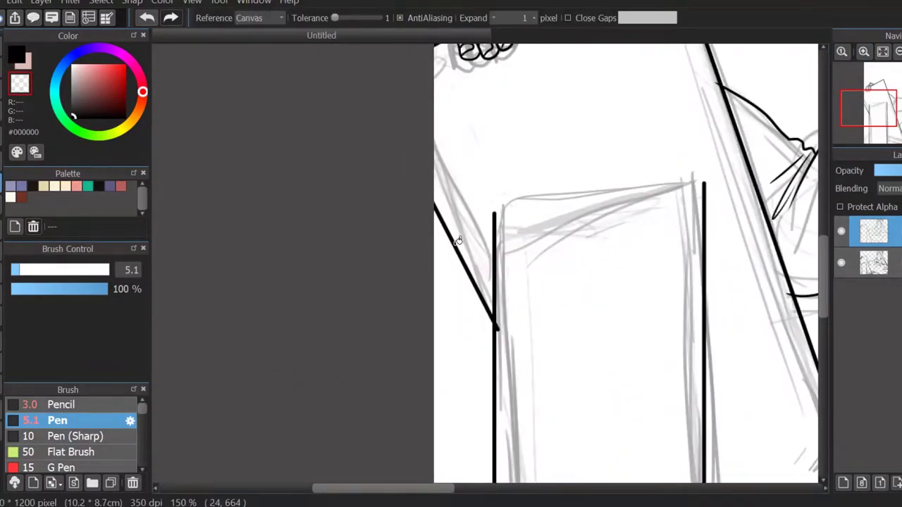
pyautogui.click(883, 52)
pyautogui.hotkey('ctrl', '+')
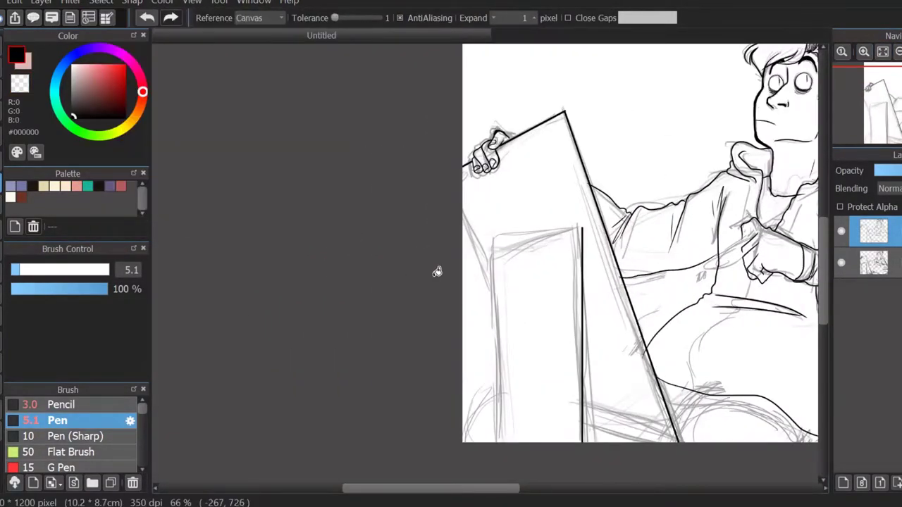
pyautogui.press('b')
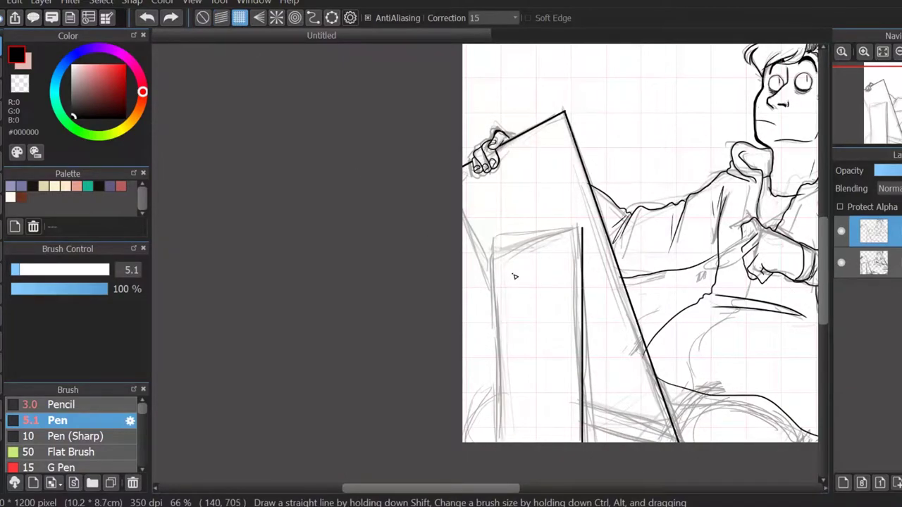
pyautogui.moveTo(515, 276)
pyautogui.mouseDown()
pyautogui.moveTo(492, 395)
pyautogui.moveTo(463, 287)
pyautogui.mouseUp()
pyautogui.hotkey('ctrl', 'g')
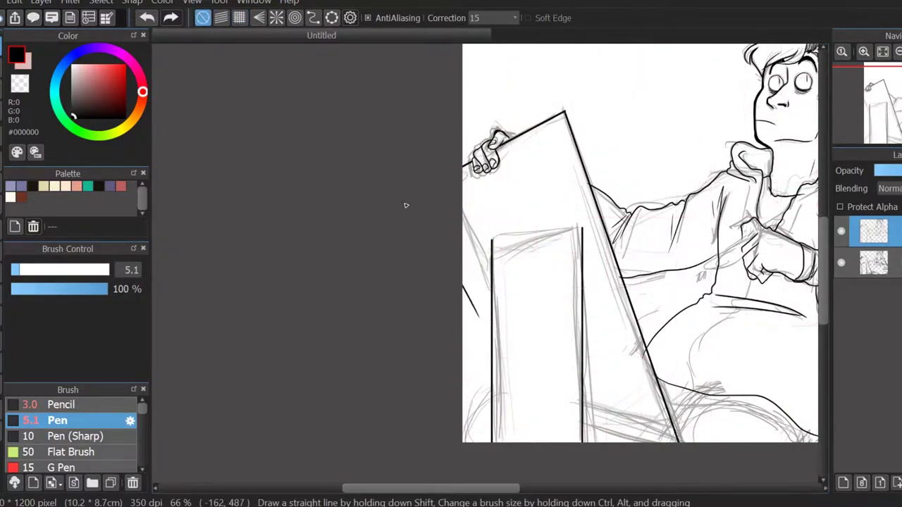
# Step: Undo the lower-right line and redraw it at a better angle
pyautogui.moveTo(458, 237); pyautogui.dragTo(229, 171)
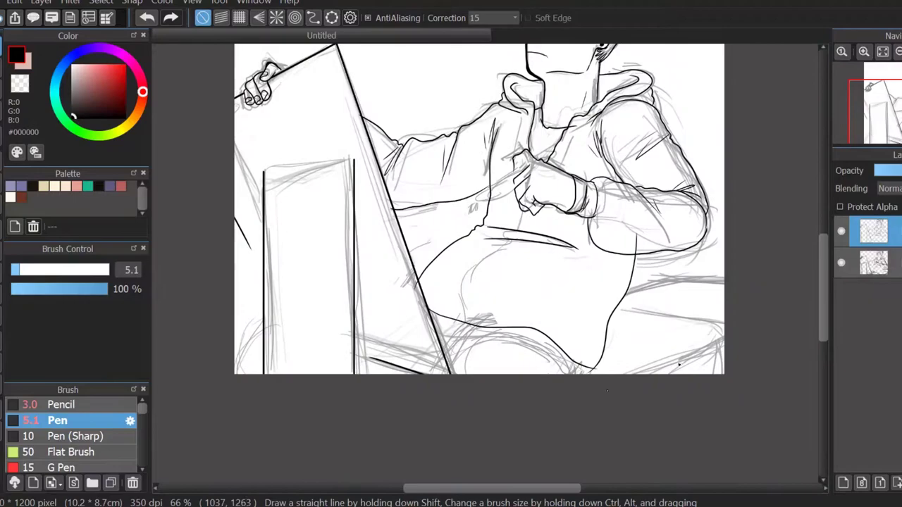
pyautogui.hotkey('ctrl', 'z')
pyautogui.moveTo(740, 337); pyautogui.dragTo(633, 385)
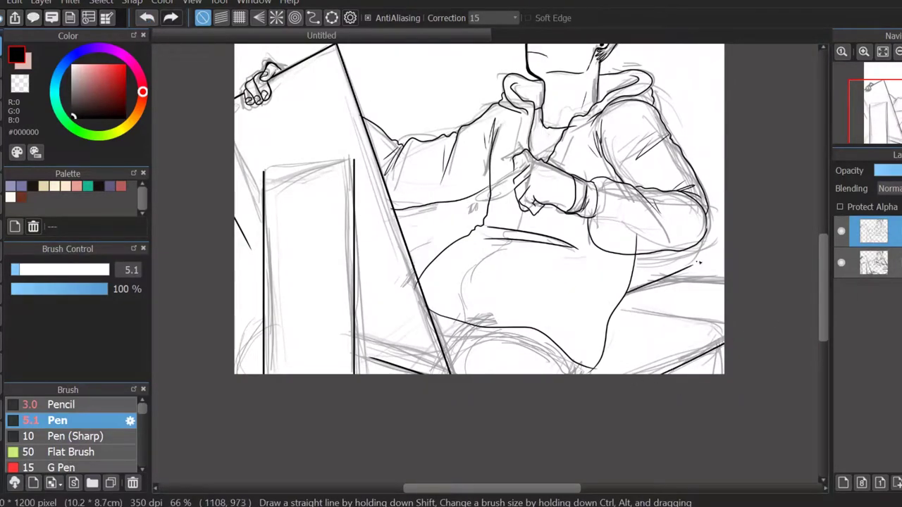
# Step: Ink small finger details on the clenched fist with Pen size 3 and stroke correction 1
pyautogui.moveTo(874, 105)
pyautogui.mouseDown()
pyautogui.moveTo(882, 71)
pyautogui.moveTo(887, 96)
pyautogui.moveTo(874, 89)
pyautogui.mouseUp()
pyautogui.scroll(6, 505, 210)
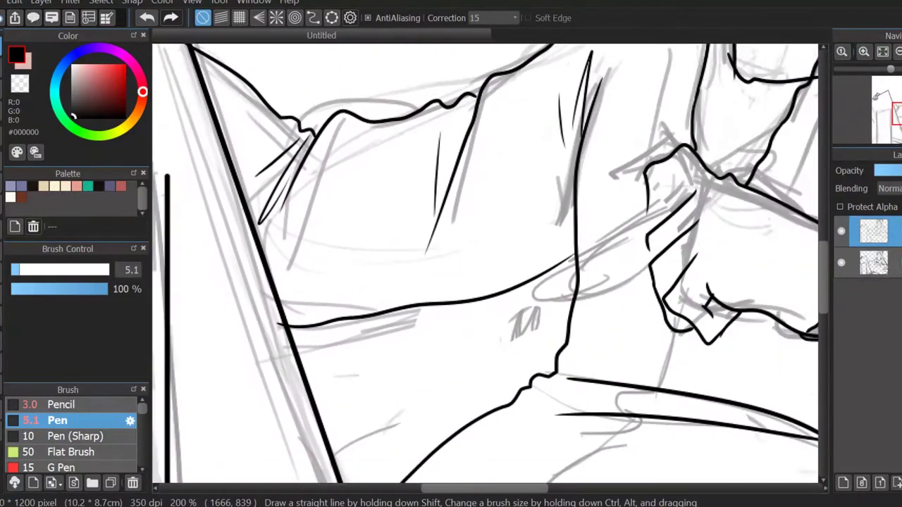
pyautogui.click(493, 18)
pyautogui.click(485, 130)
pyautogui.moveTo(60, 270); pyautogui.dragTo(20, 270)
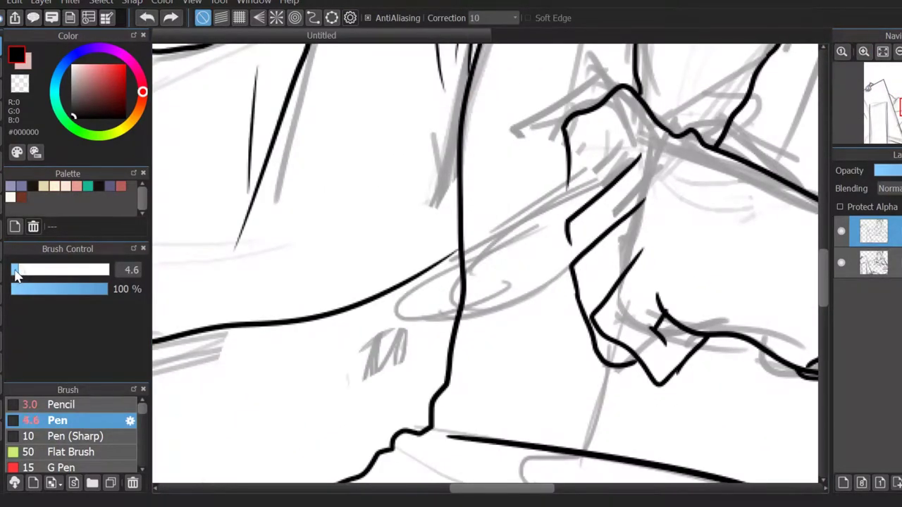
pyautogui.moveTo(572, 190)
pyautogui.mouseDown()
pyautogui.moveTo(596, 186)
pyautogui.moveTo(599, 150)
pyautogui.moveTo(578, 196)
pyautogui.mouseUp()
pyautogui.click(146, 18)
pyautogui.click(485, 16)
pyautogui.click(485, 42)
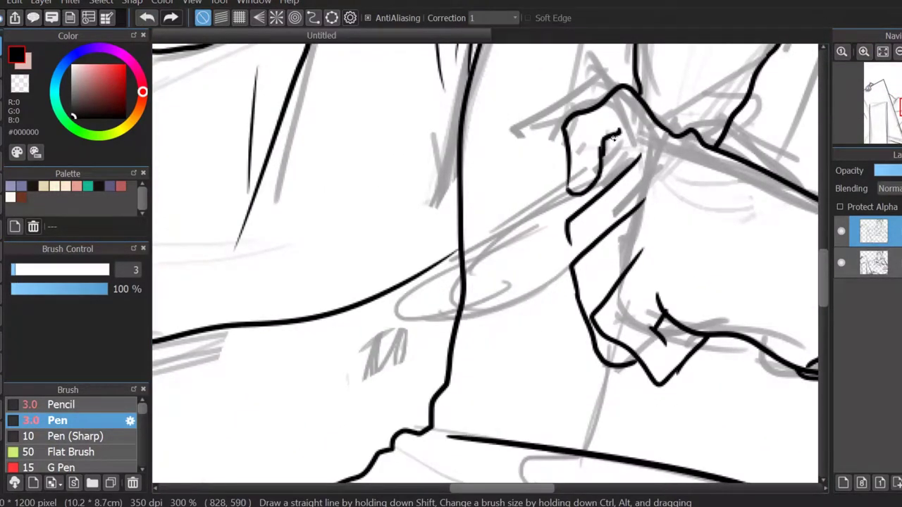
pyautogui.moveTo(601, 146); pyautogui.dragTo(595, 131)
pyautogui.moveTo(327, 220); pyautogui.dragTo(310, 220)
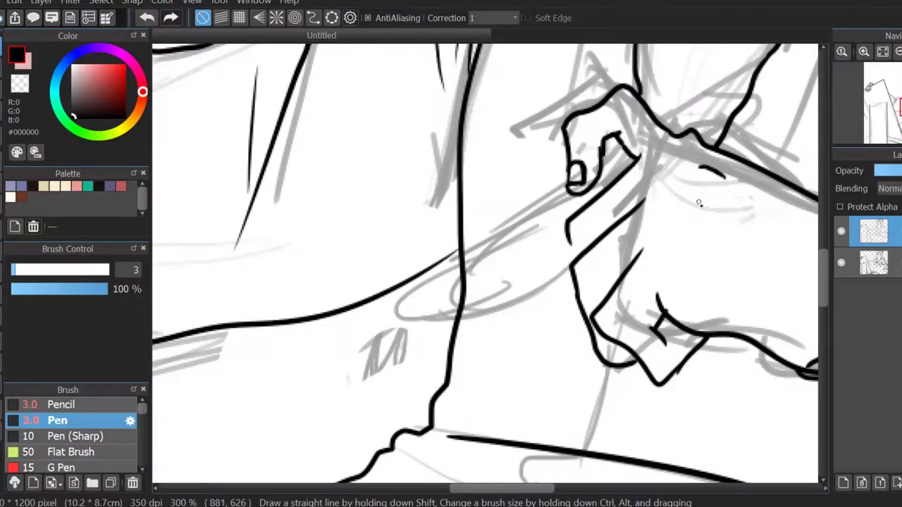
pyautogui.hotkey('alt', 'Tab')
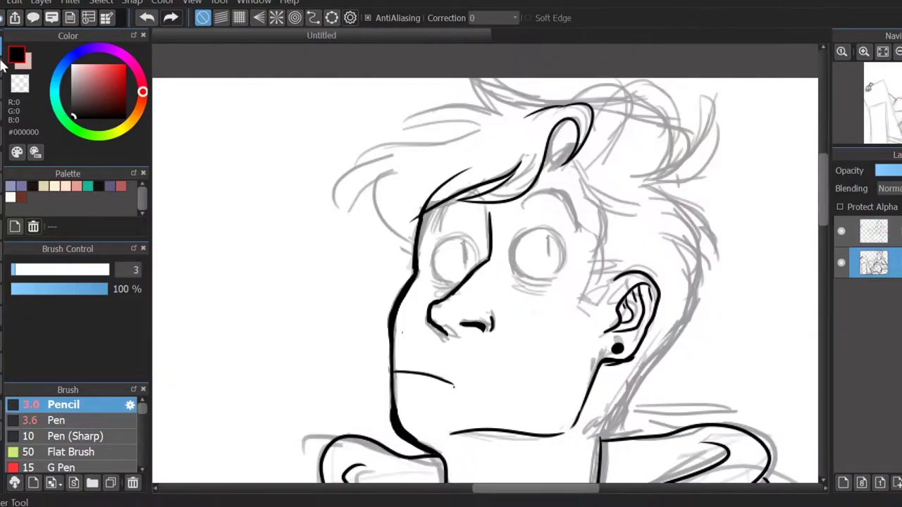
# Step: Erase stray lines, then sketch the head arc, back of the neck and several hair strands
pyautogui.moveTo(679, 234)
pyautogui.mouseDown()
pyautogui.moveTo(702, 149)
pyautogui.moveTo(663, 370)
pyautogui.moveTo(710, 131)
pyautogui.mouseUp()
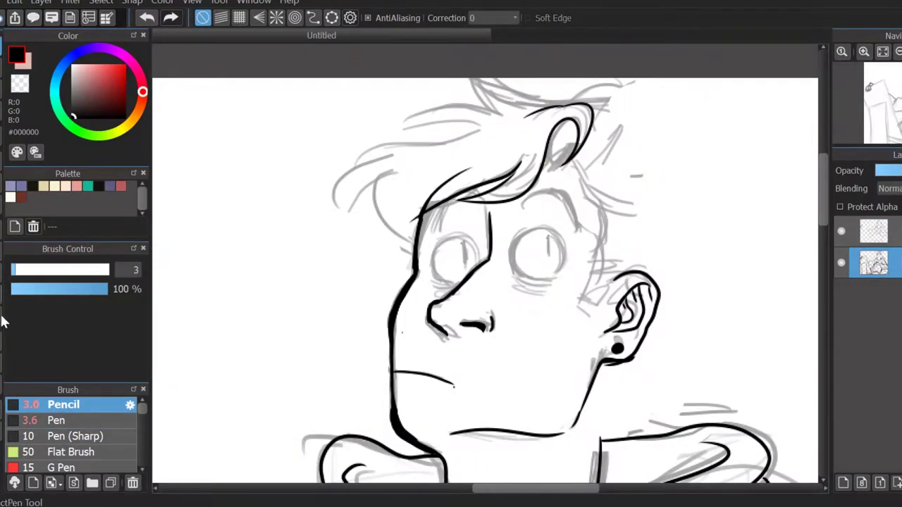
pyautogui.moveTo(406, 254)
pyautogui.mouseDown()
pyautogui.moveTo(467, 165)
pyautogui.moveTo(547, 141)
pyautogui.moveTo(629, 359)
pyautogui.mouseUp()
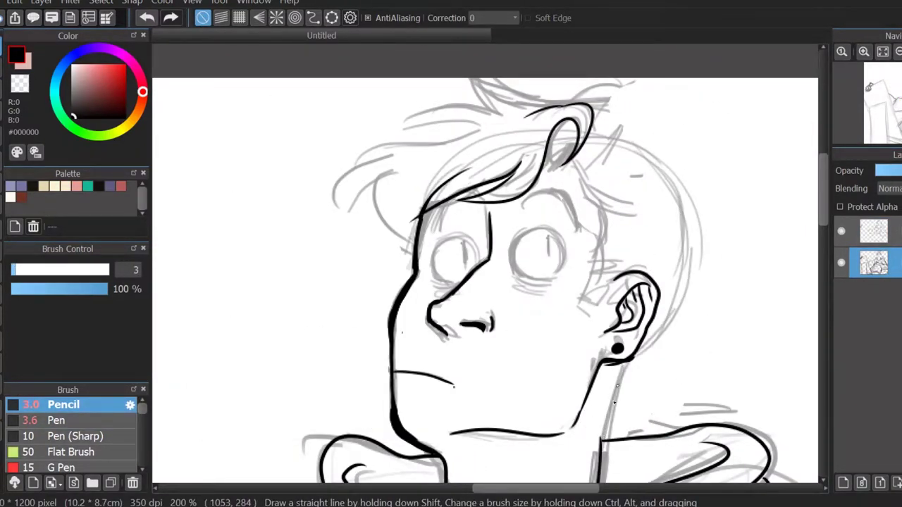
pyautogui.moveTo(694, 298); pyautogui.dragTo(618, 423)
pyautogui.moveTo(667, 176)
pyautogui.mouseDown()
pyautogui.moveTo(726, 165)
pyautogui.moveTo(745, 173)
pyautogui.moveTo(685, 248)
pyautogui.mouseUp()
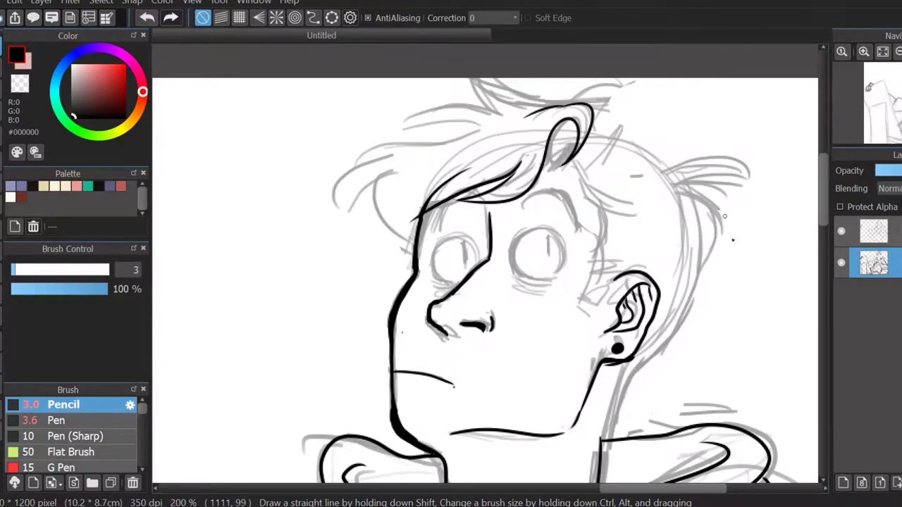
pyautogui.moveTo(725, 216); pyautogui.dragTo(649, 356)
pyautogui.moveTo(722, 104); pyautogui.dragTo(670, 162)
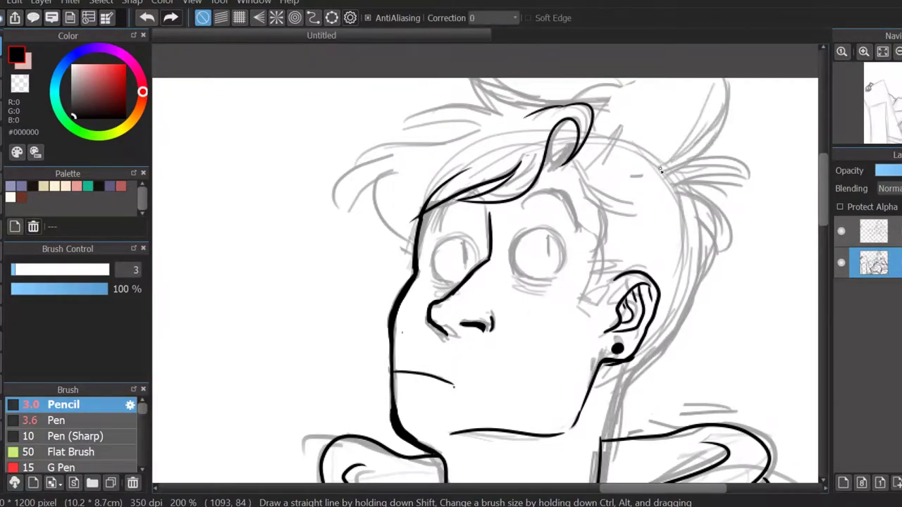
pyautogui.moveTo(628, 89); pyautogui.dragTo(541, 135)
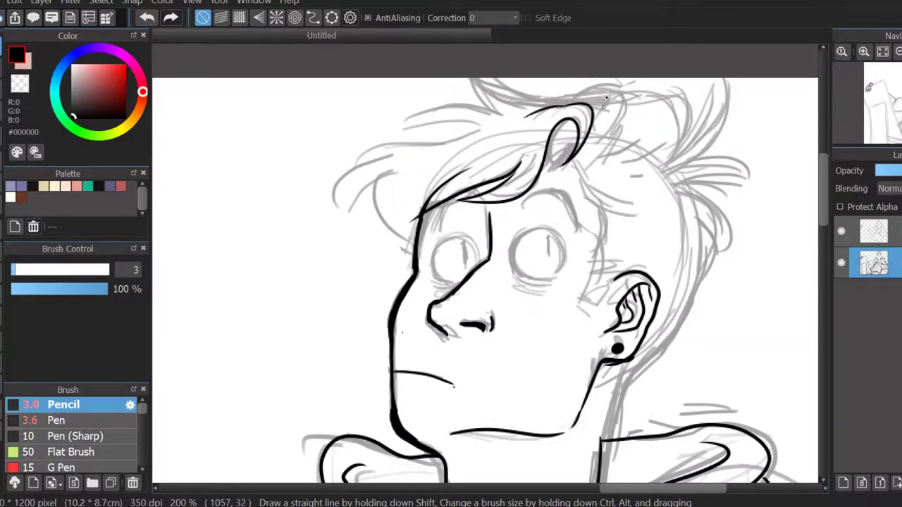
# Step: Zoom in on the head and sketch right and left hair strands, redoing one darker stroke
pyautogui.scroll(-5, 438, 246)
pyautogui.press('h')
pyautogui.press('h')
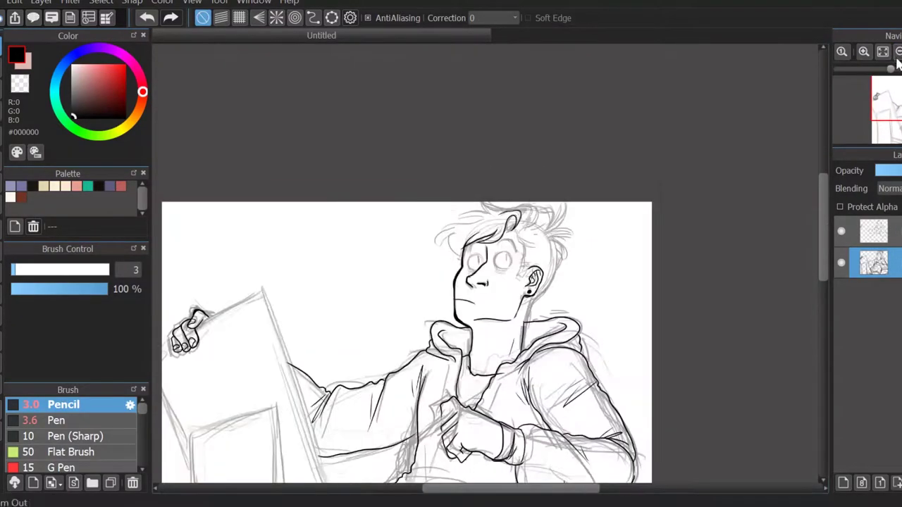
pyautogui.scroll(4, 442, 238)
pyautogui.moveTo(448, 197); pyautogui.dragTo(398, 220)
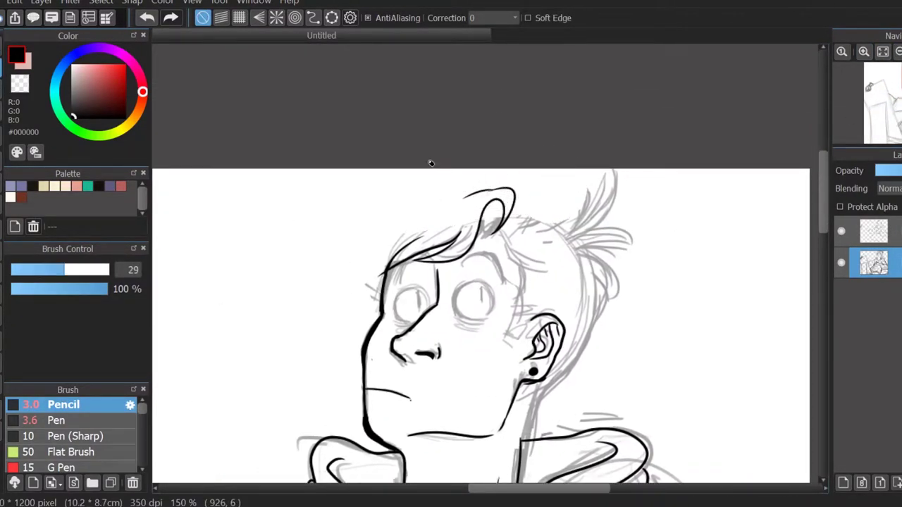
pyautogui.click(863, 51)
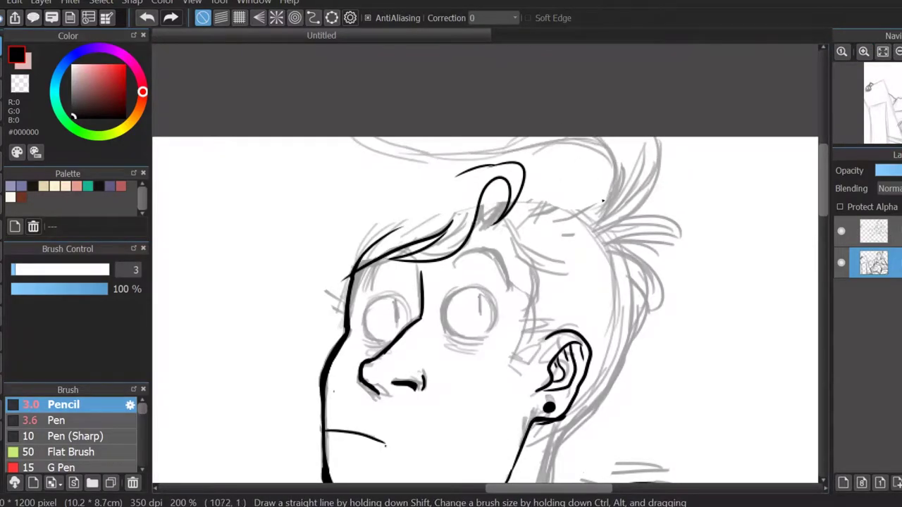
pyautogui.moveTo(603, 201)
pyautogui.mouseDown()
pyautogui.moveTo(603, 215)
pyautogui.moveTo(599, 141)
pyautogui.mouseUp()
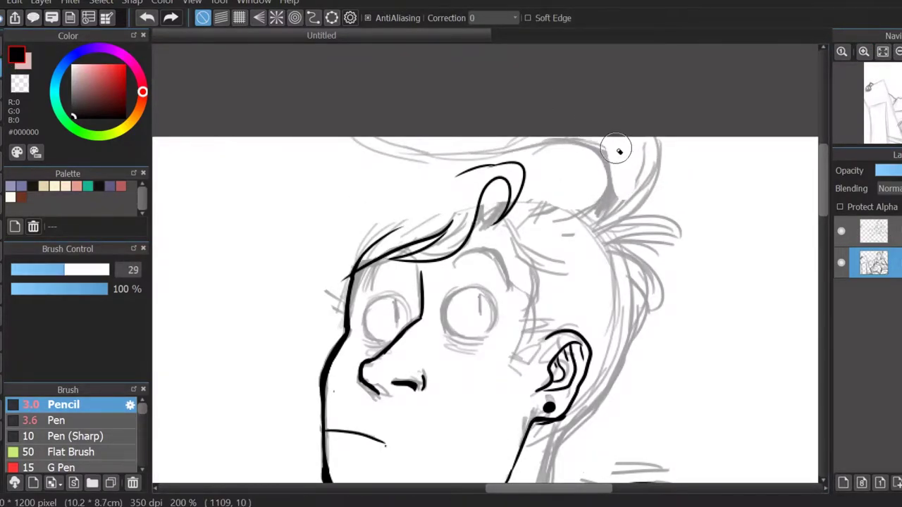
pyautogui.hotkey('ctrl', 'z')
pyautogui.moveTo(601, 210)
pyautogui.mouseDown()
pyautogui.moveTo(619, 135)
pyautogui.moveTo(629, 211)
pyautogui.mouseUp()
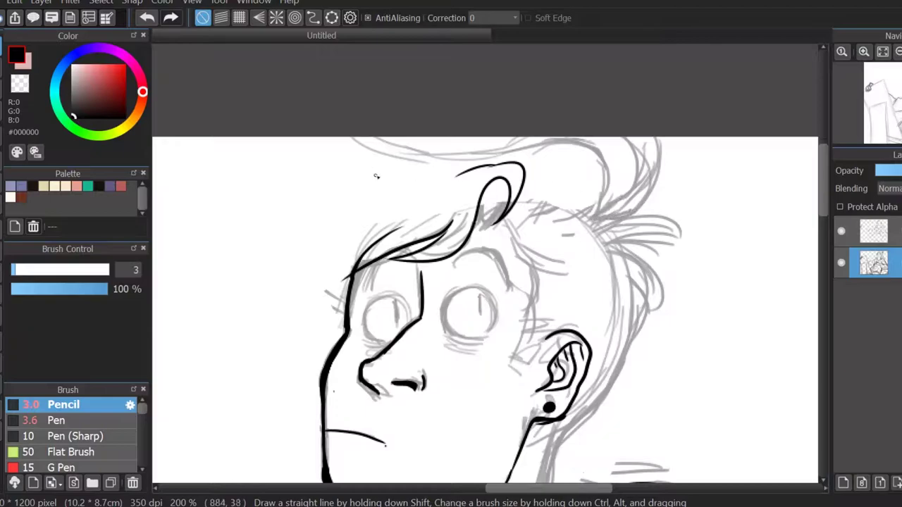
pyautogui.moveTo(321, 206); pyautogui.dragTo(345, 167)
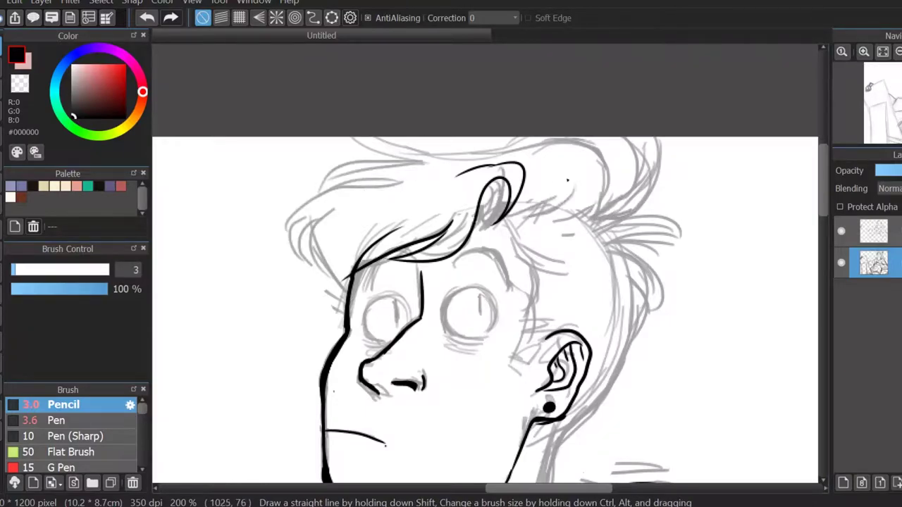
# Step: Sketch the side of the neck, erase stray torso lines with a large eraser, and sketch the easel's left edge
pyautogui.moveTo(495, 222); pyautogui.dragTo(619, 122)
pyautogui.scroll(-4, 610, 307)
pyautogui.moveTo(594, 304); pyautogui.dragTo(578, 350)
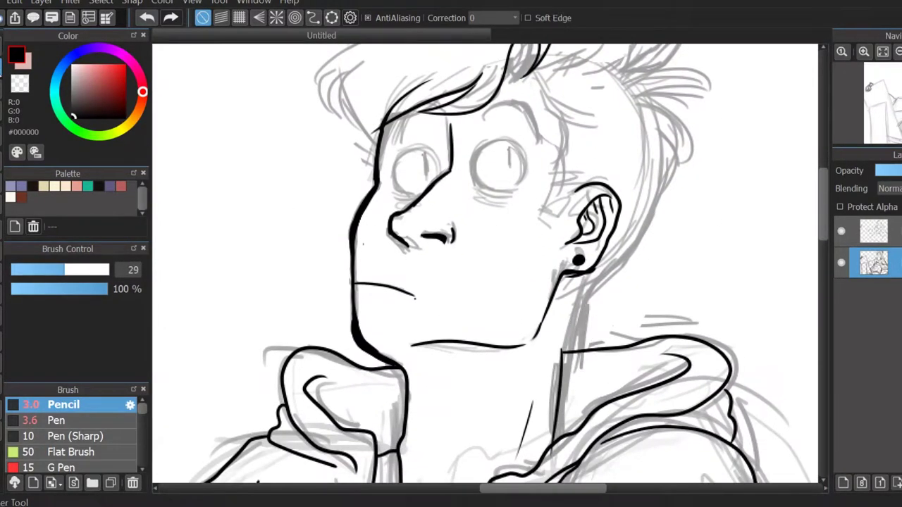
pyautogui.moveTo(415, 246); pyautogui.dragTo(563, 300)
pyautogui.click(898, 55)
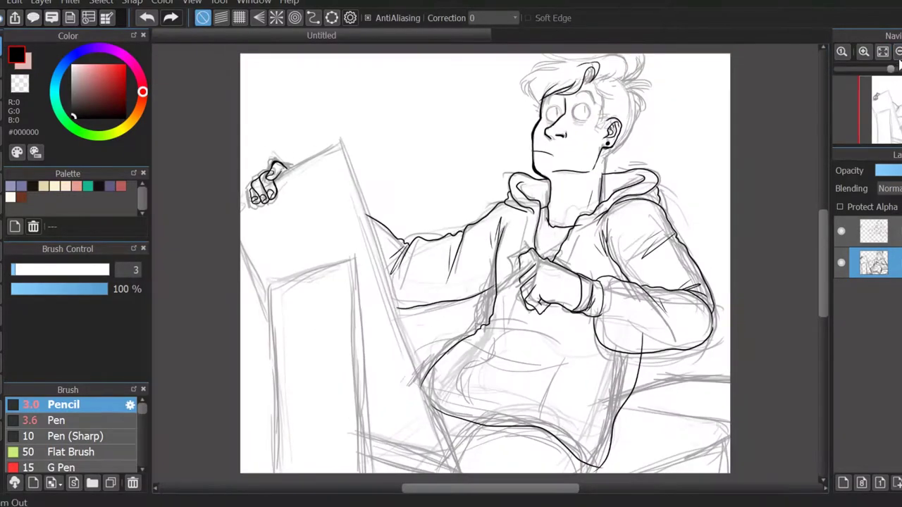
pyautogui.moveTo(14, 270); pyautogui.dragTo(92, 270)
pyautogui.moveTo(620, 349)
pyautogui.mouseDown()
pyautogui.moveTo(554, 373)
pyautogui.moveTo(491, 328)
pyautogui.mouseUp()
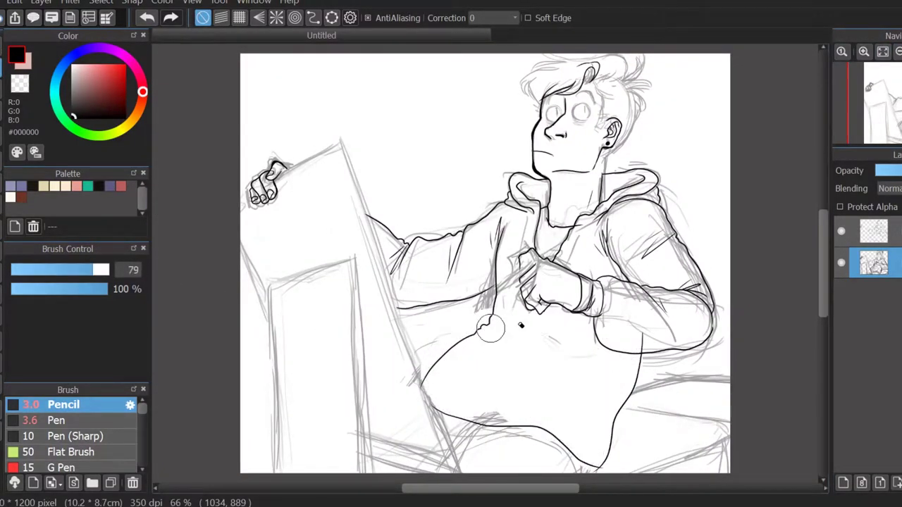
pyautogui.click(2, 64)
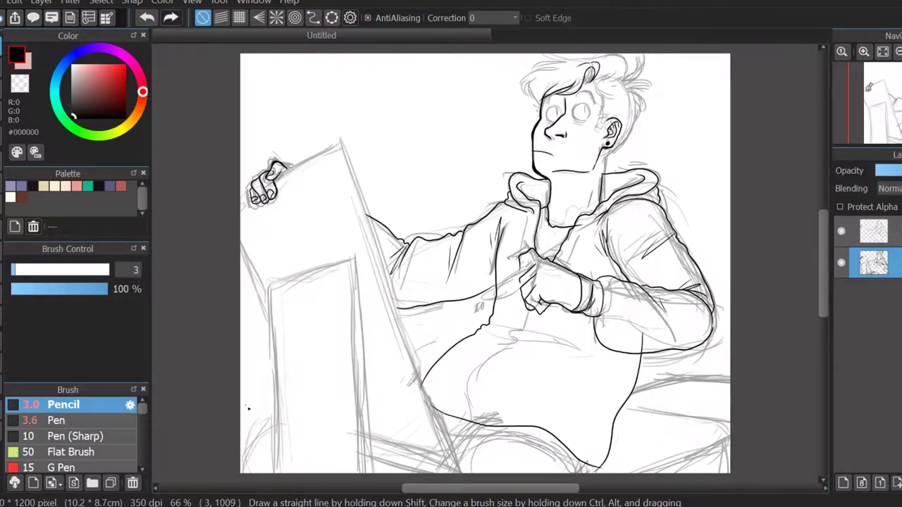
pyautogui.moveTo(270, 301); pyautogui.dragTo(352, 258)
# Step: Select the upper layer and Pen brush, then ink hair lines on the head and above the brow
pyautogui.moveTo(625, 506)
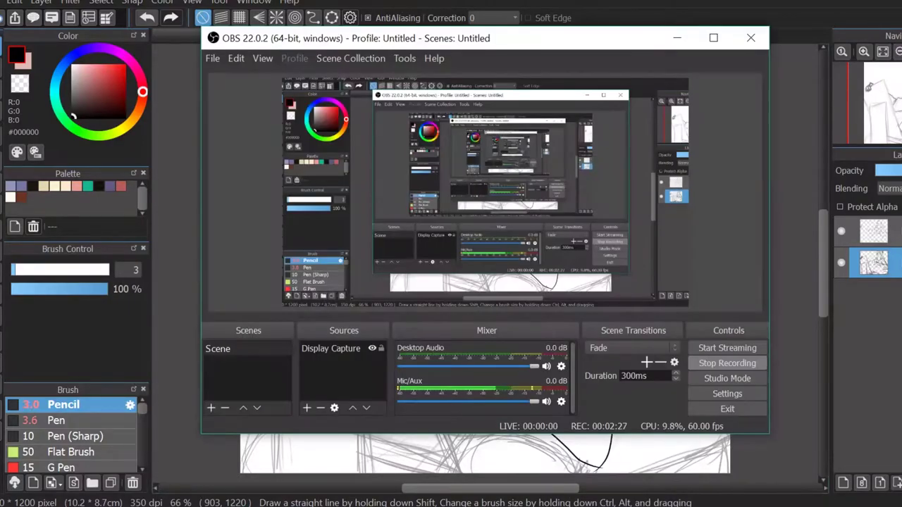
pyautogui.scroll(5, 563, 120)
pyautogui.click(874, 231)
pyautogui.click(57, 420)
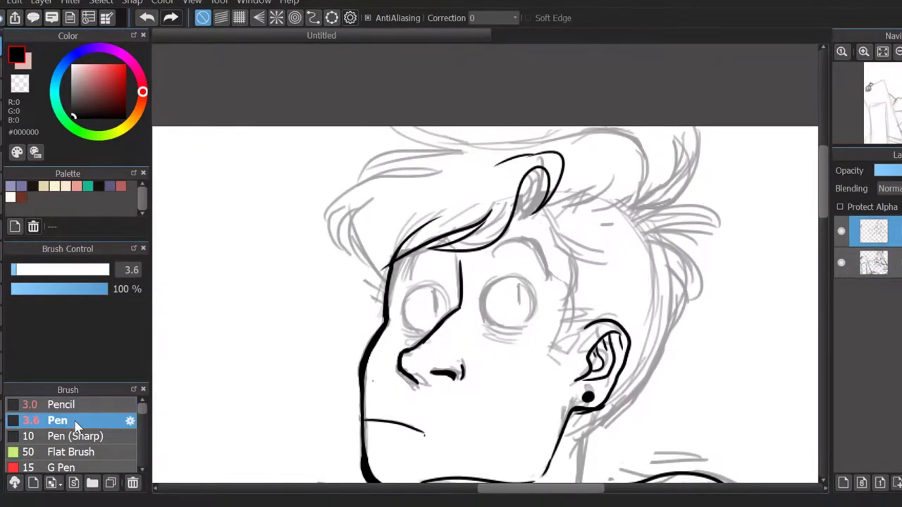
pyautogui.moveTo(534, 182)
pyautogui.mouseDown()
pyautogui.moveTo(521, 215)
pyautogui.moveTo(493, 181)
pyautogui.mouseUp()
pyautogui.scroll(2, 536, 204)
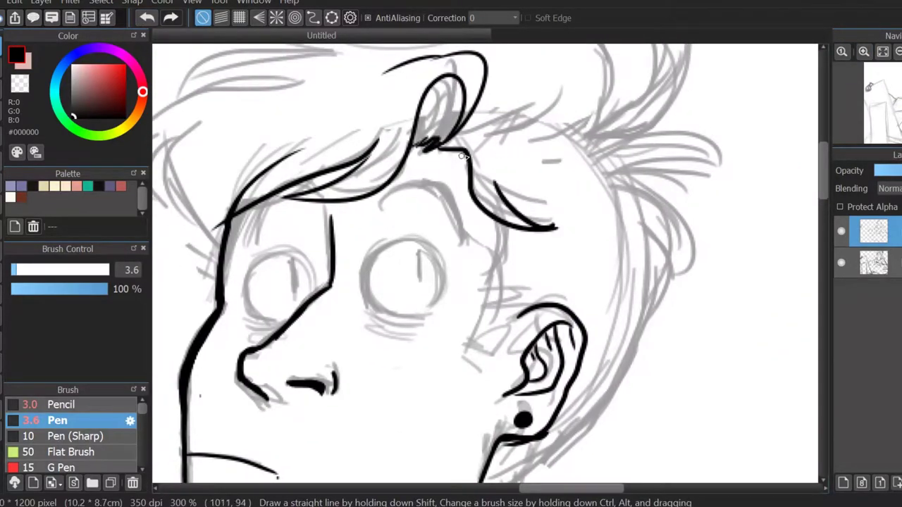
pyautogui.moveTo(470, 153); pyautogui.dragTo(441, 167)
# Step: Hatch inside the hair curl with a thinner pen at correction 18, then reset smoothing and width
pyautogui.click(147, 18)
pyautogui.click(14, 270)
pyautogui.click(493, 18)
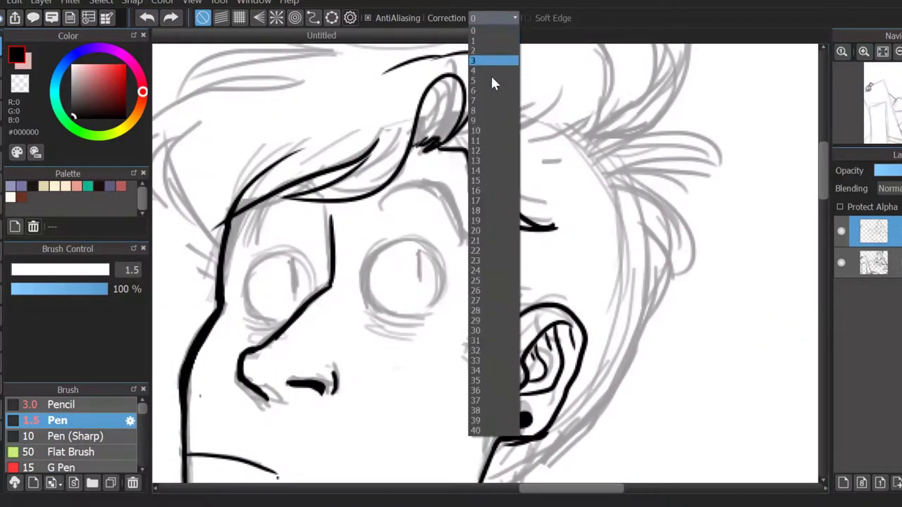
pyautogui.click(494, 292)
pyautogui.moveTo(457, 79); pyautogui.dragTo(434, 138)
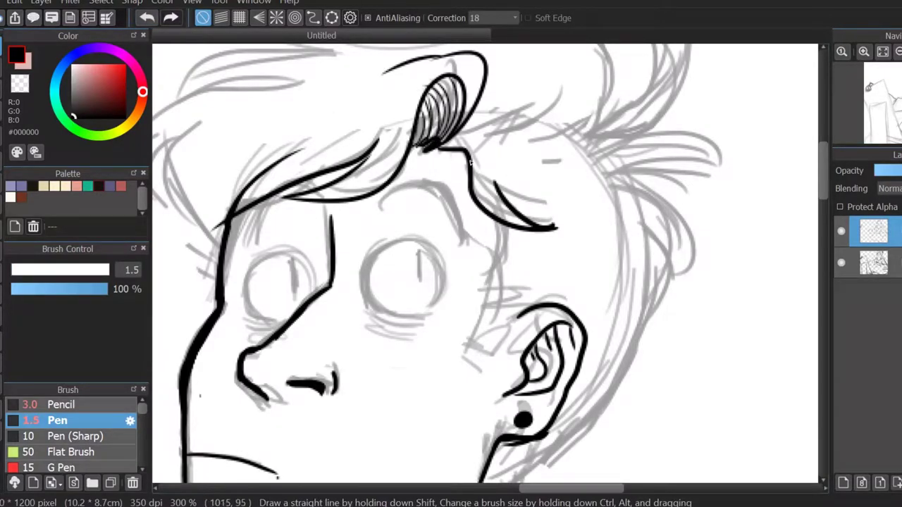
pyautogui.click(494, 18)
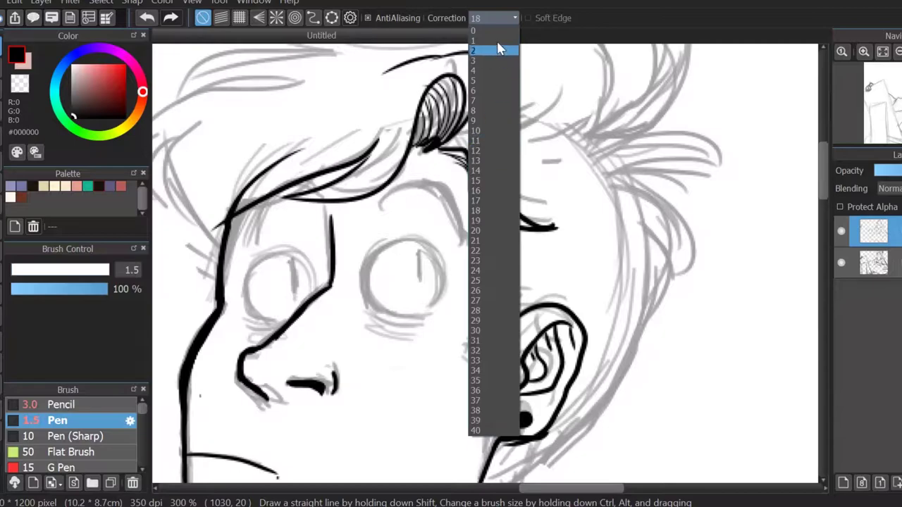
pyautogui.click(493, 30)
pyautogui.click(17, 270)
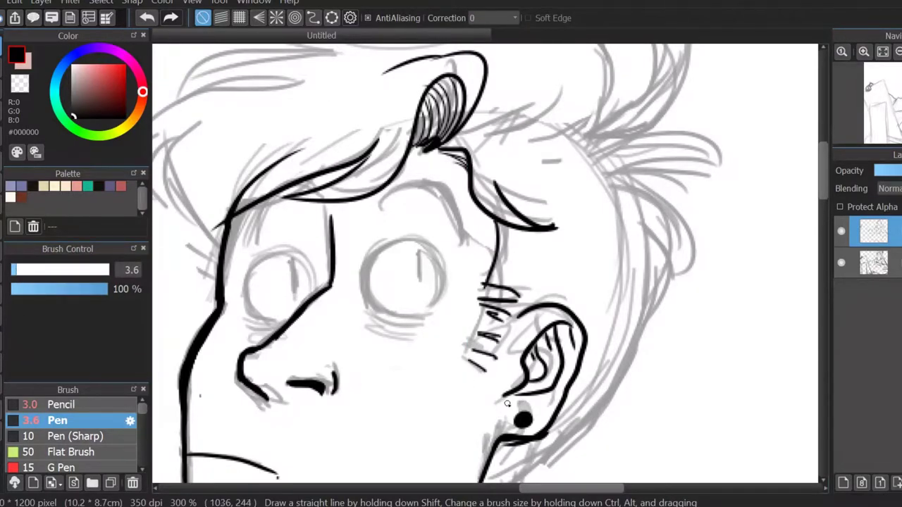
# Step: Set correction to 20 and ink the long curved hair outline at upper right
pyautogui.scroll(3, 492, 279)
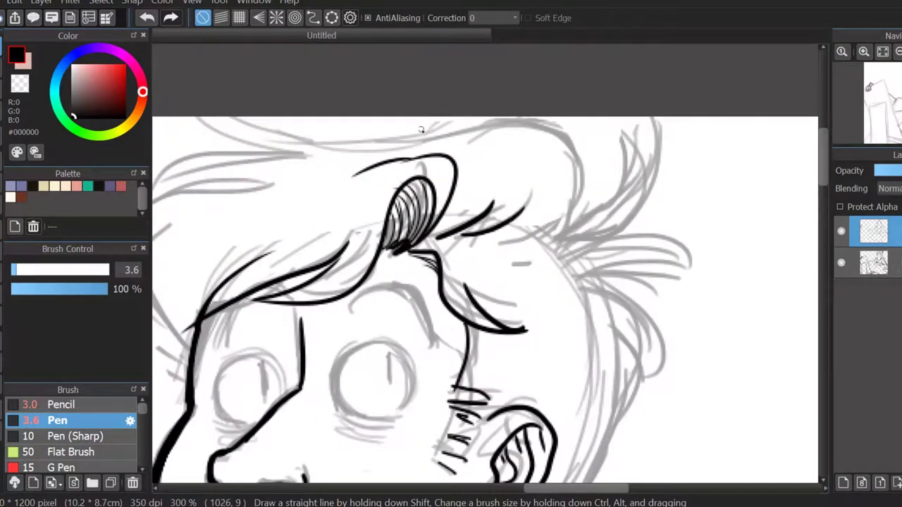
pyautogui.click(493, 17)
pyautogui.click(483, 238)
pyautogui.moveTo(548, 121); pyautogui.dragTo(542, 233)
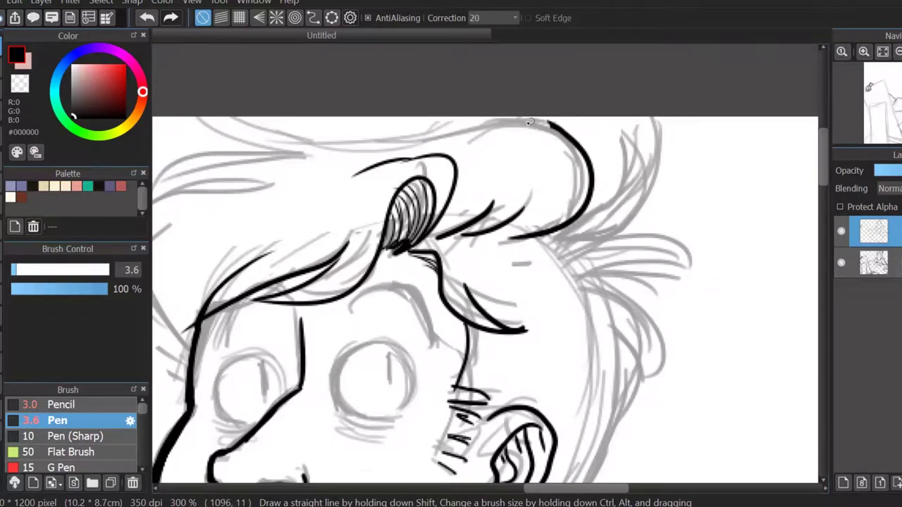
pyautogui.moveTo(530, 122); pyautogui.dragTo(245, 155)
pyautogui.click(147, 17)
# Step: Ink the right hair stroke, the top hair outline and a V-shaped fringe strand, undoing rejected strokes
pyautogui.click(147, 18)
pyautogui.moveTo(586, 119); pyautogui.dragTo(496, 236)
pyautogui.hotkey('ctrl', 'z')
pyautogui.moveTo(568, 219); pyautogui.dragTo(512, 239)
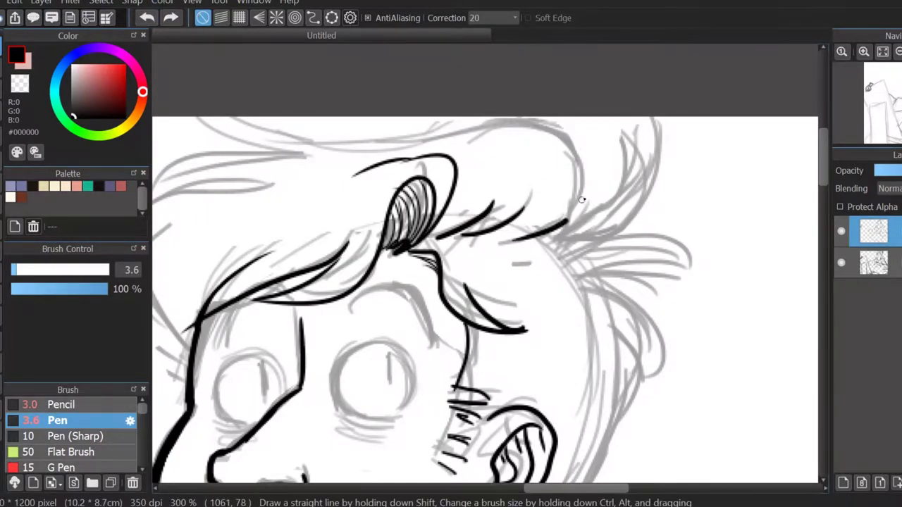
pyautogui.moveTo(582, 200); pyautogui.dragTo(299, 155)
pyautogui.click(146, 18)
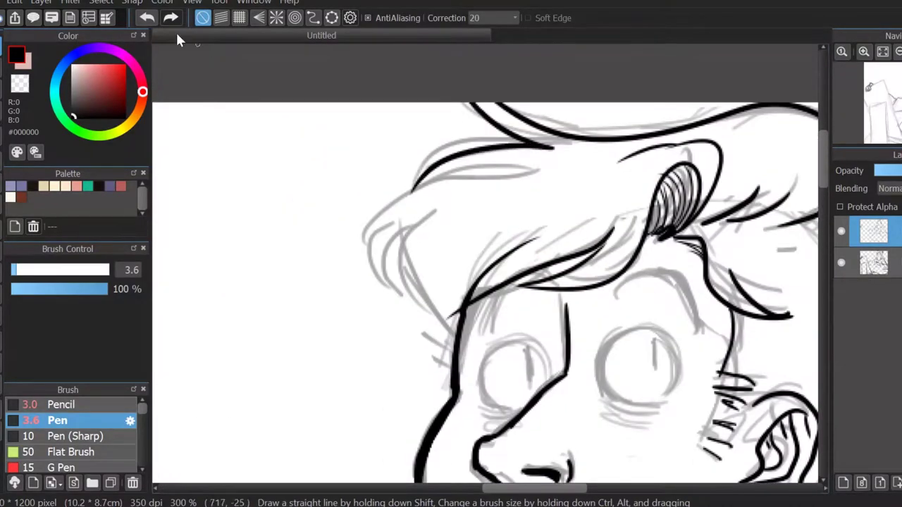
pyautogui.moveTo(533, 172); pyautogui.dragTo(396, 291)
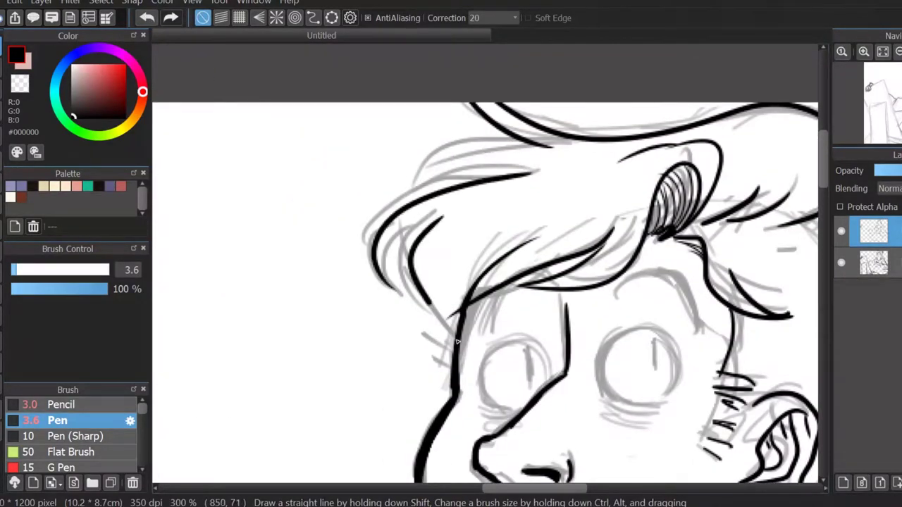
pyautogui.hotkey('ctrl', 'z')
pyautogui.moveTo(439, 205)
pyautogui.mouseDown()
pyautogui.moveTo(453, 344)
pyautogui.moveTo(396, 293)
pyautogui.mouseUp()
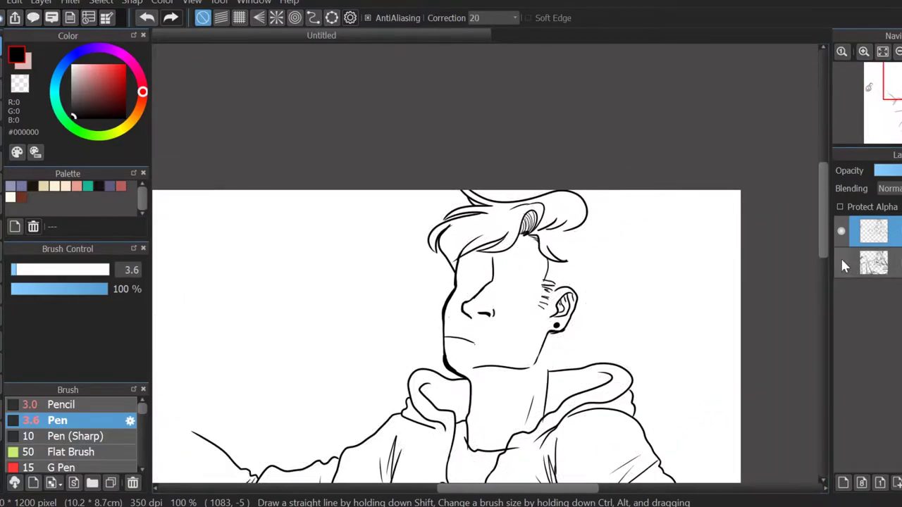
# Step: Review the inked head, extend the top hair outline and lower correction to 1
pyautogui.click(864, 51)
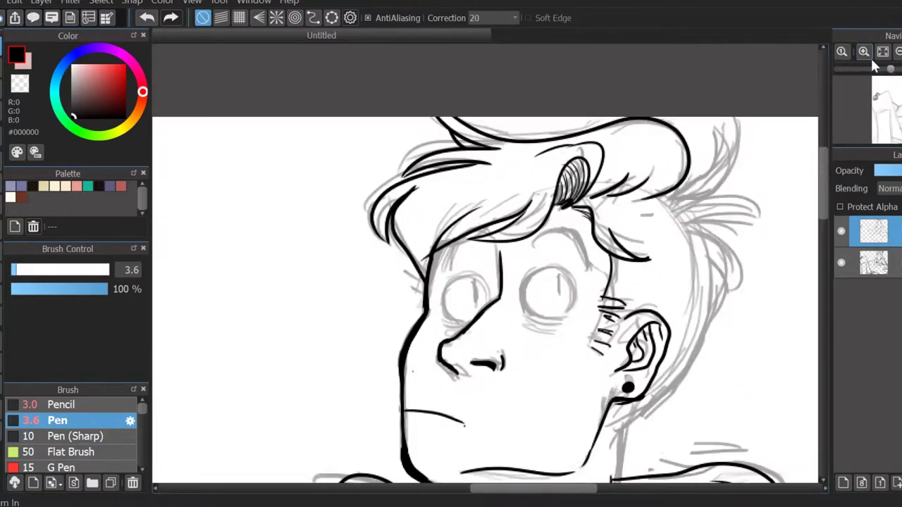
pyautogui.hotkey('ctrl', '+')
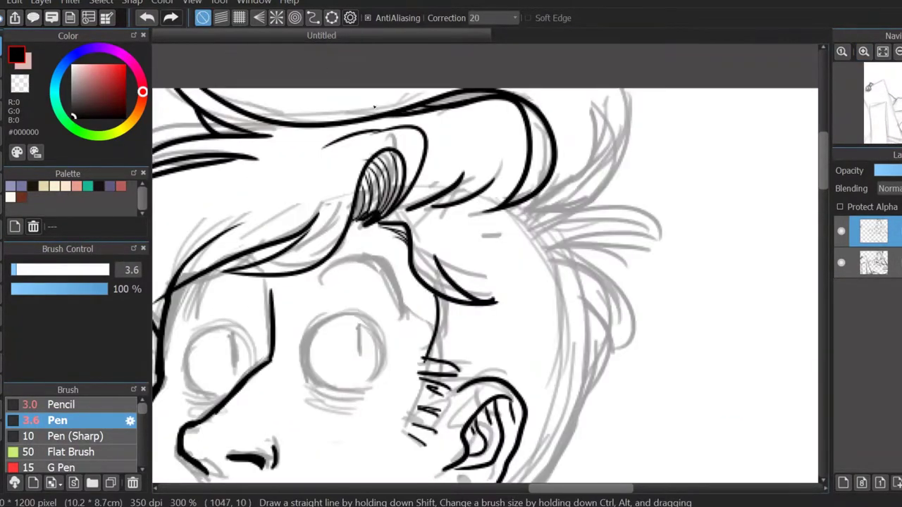
pyautogui.moveTo(338, 113); pyautogui.dragTo(505, 91)
pyautogui.click(496, 17)
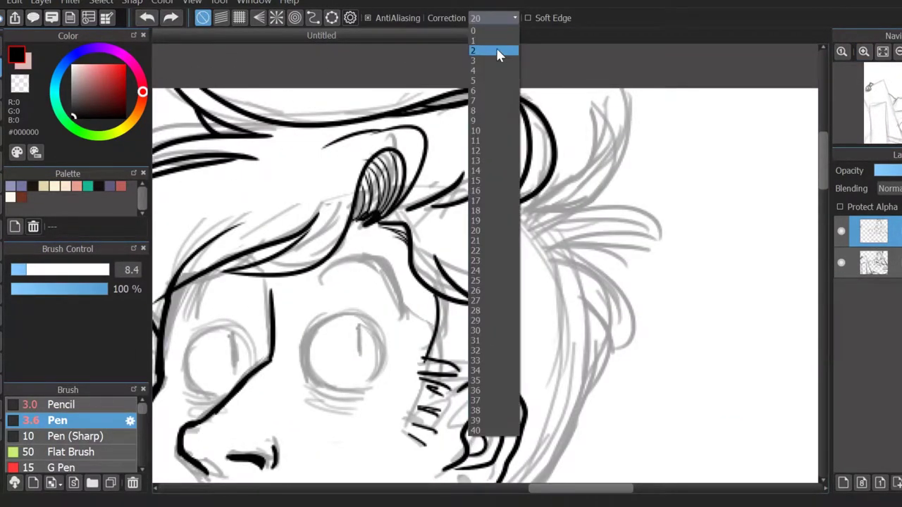
pyautogui.click(496, 47)
# Step: Rotate the view and ink a thick, smooth left jawline extending up toward the head's top
pyautogui.scroll(1, 544, 187)
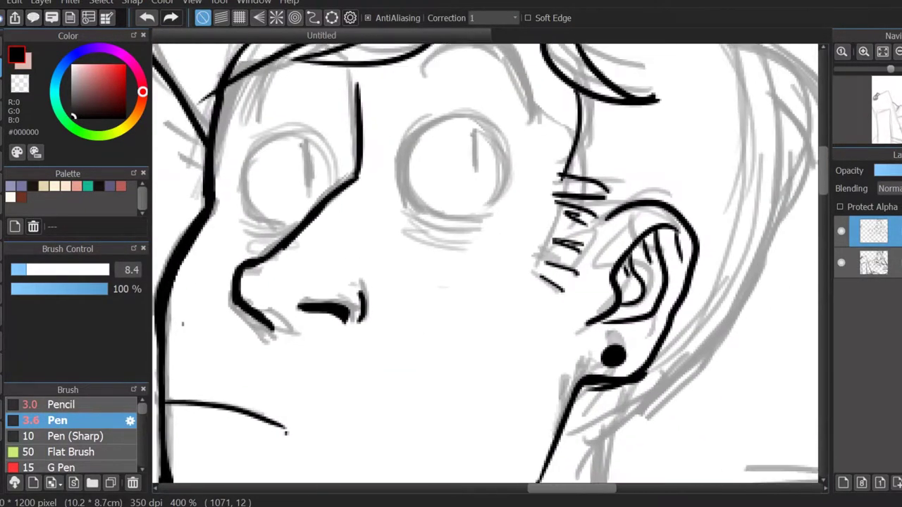
pyautogui.moveTo(182, 324)
pyautogui.mouseDown()
pyautogui.moveTo(475, 322)
pyautogui.moveTo(261, 292)
pyautogui.moveTo(303, 164)
pyautogui.mouseUp()
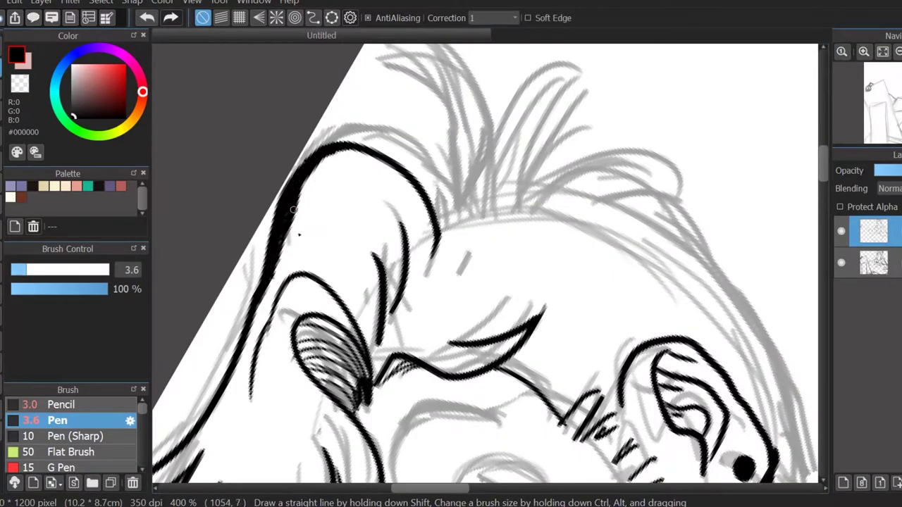
pyautogui.hotkey('ctrl', 'z')
pyautogui.hotkey('ctrl', 'z')
pyautogui.moveTo(290, 246); pyautogui.dragTo(232, 381)
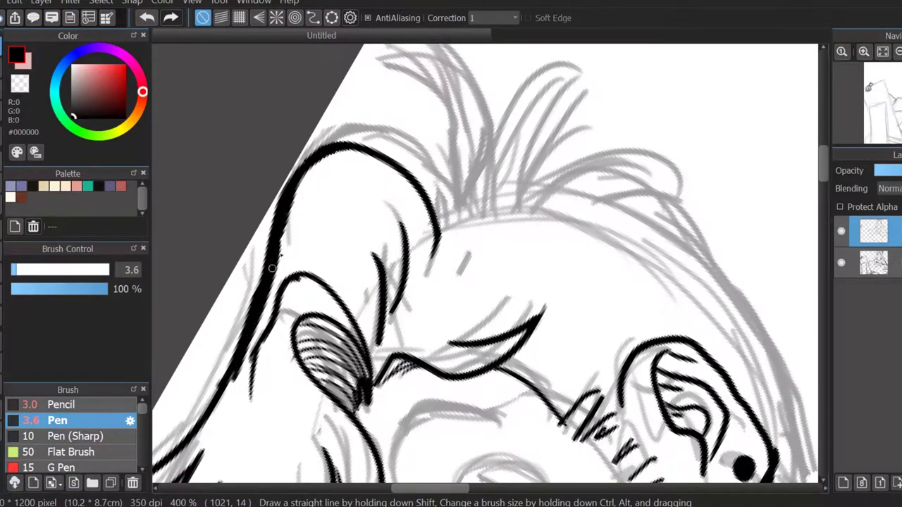
pyautogui.moveTo(286, 221); pyautogui.dragTo(270, 272)
pyautogui.moveTo(276, 197)
pyautogui.mouseDown()
pyautogui.moveTo(252, 313)
pyautogui.moveTo(299, 161)
pyautogui.mouseUp()
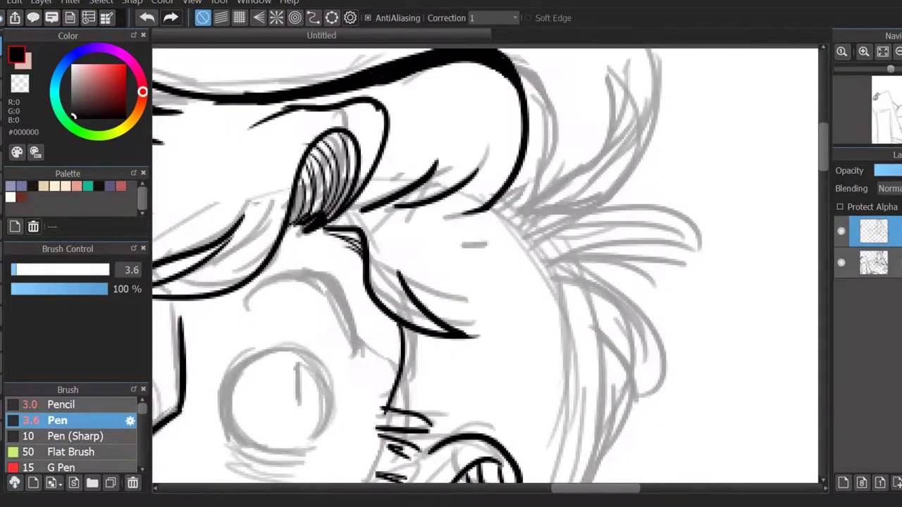
pyautogui.scroll(-1, 489, 216)
# Step: Set correction to 21 and ink curved strands along the upper-right hair
pyautogui.click(881, 51)
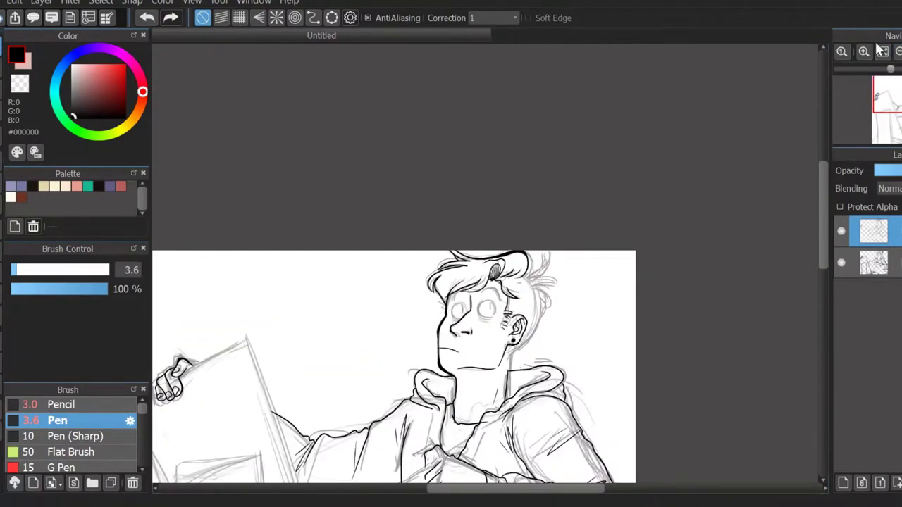
pyautogui.scroll(5, 487, 255)
pyautogui.moveTo(303, 361); pyautogui.dragTo(91, 227)
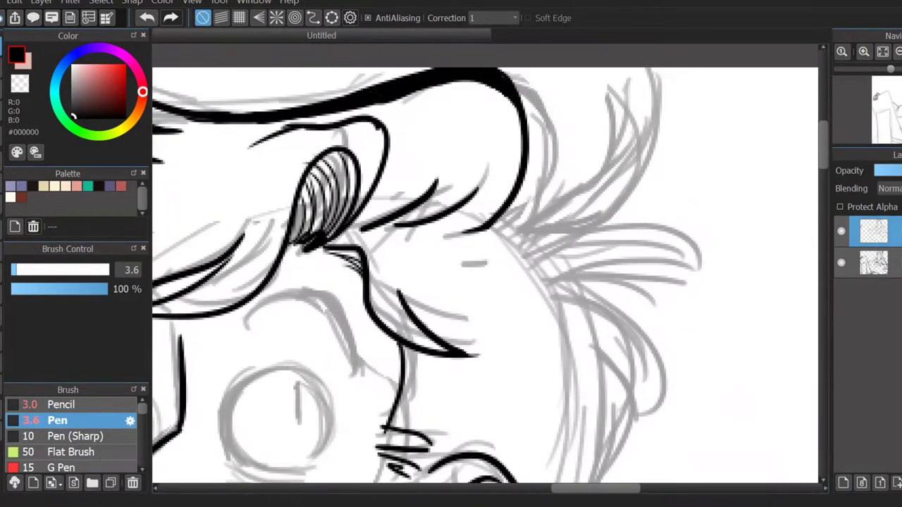
pyautogui.click(515, 17)
pyautogui.click(485, 228)
pyautogui.moveTo(603, 71); pyautogui.dragTo(493, 229)
pyautogui.hotkey('ctrl', 'z')
pyautogui.moveTo(603, 71); pyautogui.dragTo(493, 229)
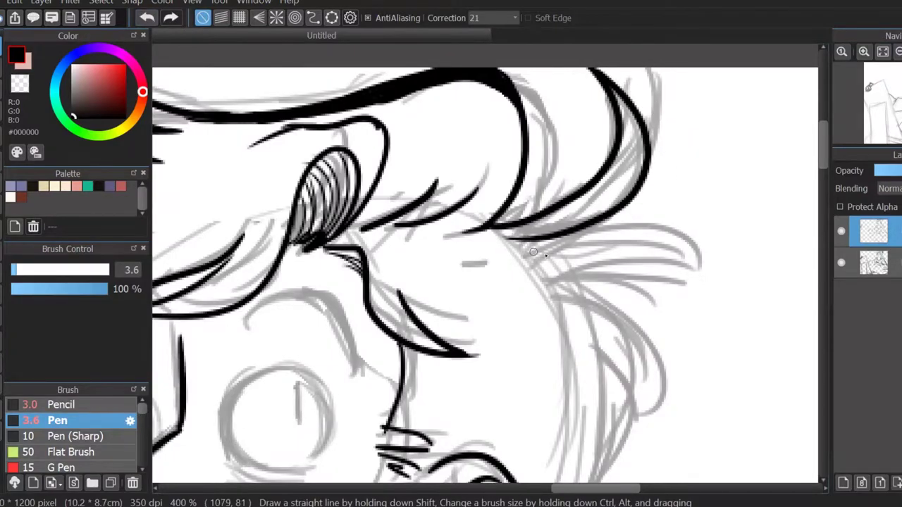
pyautogui.moveTo(533, 251)
pyautogui.mouseDown()
pyautogui.moveTo(680, 300)
pyautogui.moveTo(670, 423)
pyautogui.mouseUp()
pyautogui.scroll(-3, 832, 109)
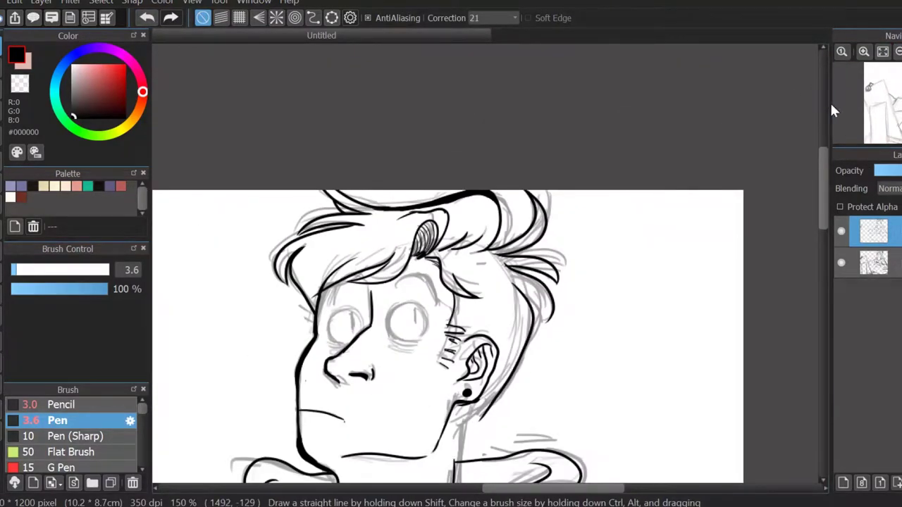
pyautogui.scroll(1, 831, 109)
# Step: Ink a vertical neck line, toggle the sketch layer to check the inks, and enlarge the pen to 8.4
pyautogui.click(864, 51)
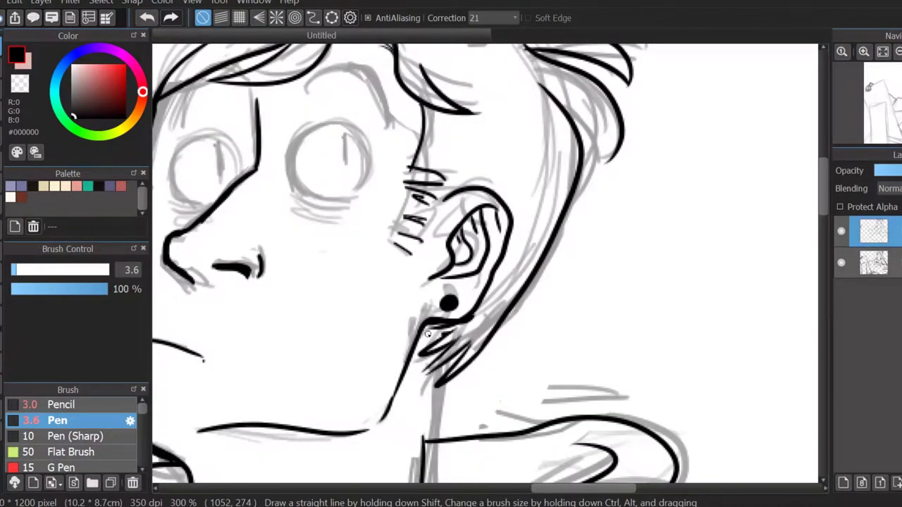
pyautogui.scroll(-3, 835, 113)
pyautogui.scroll(2, 833, 117)
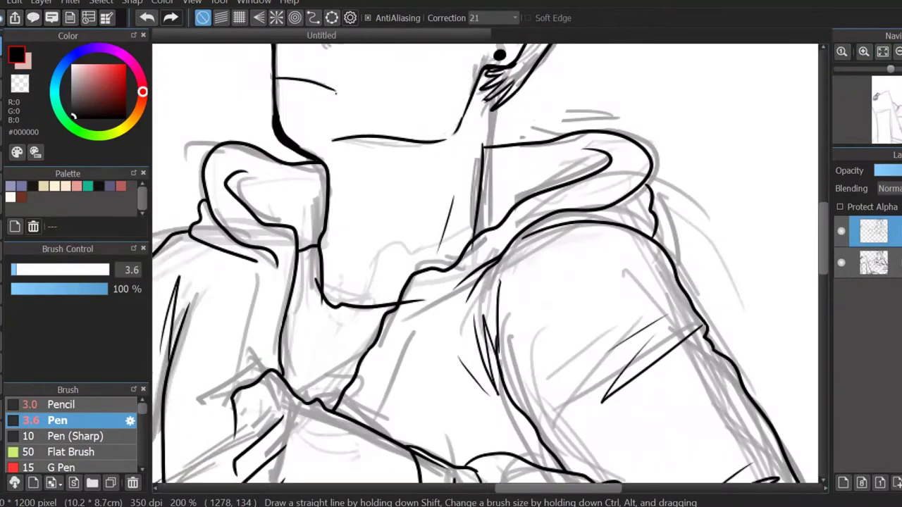
pyautogui.moveTo(493, 189); pyautogui.dragTo(483, 307)
pyautogui.click(840, 263)
pyautogui.click(841, 262)
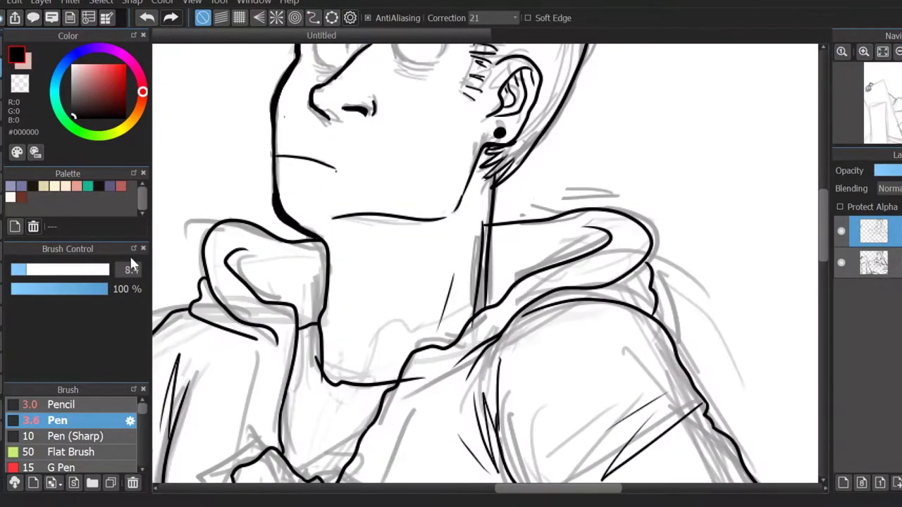
pyautogui.click(26, 270)
pyautogui.scroll(2, 478, 268)
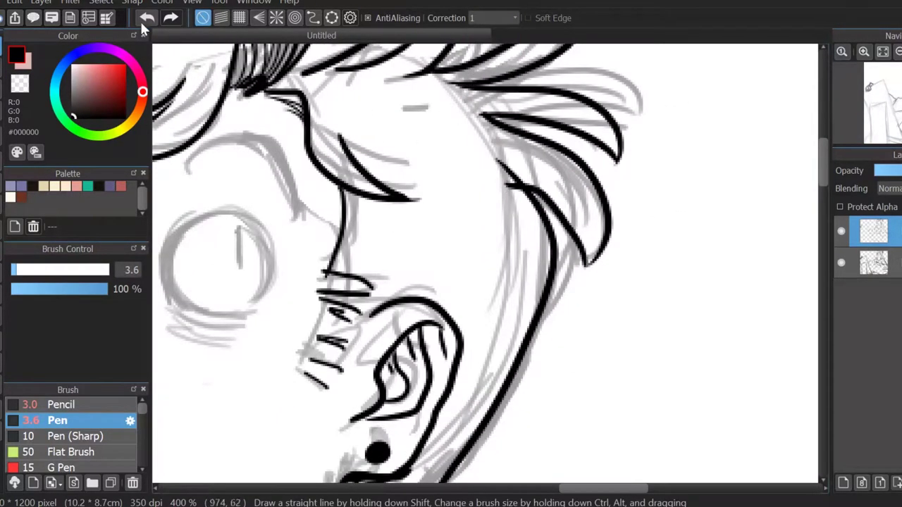
# Step: Set stroke correction to 15, check the mirrored view, then zoom in on the eyes and ear
pyautogui.click(494, 18)
pyautogui.click(494, 162)
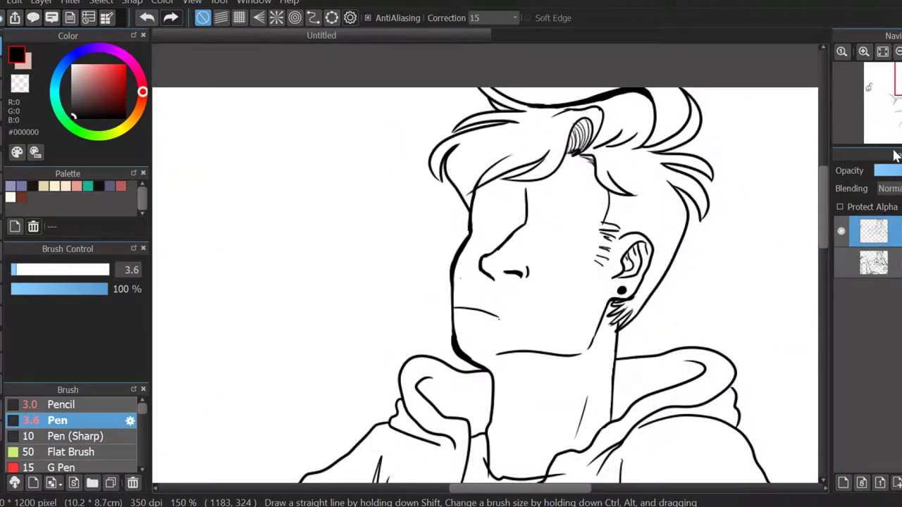
pyautogui.press('h')
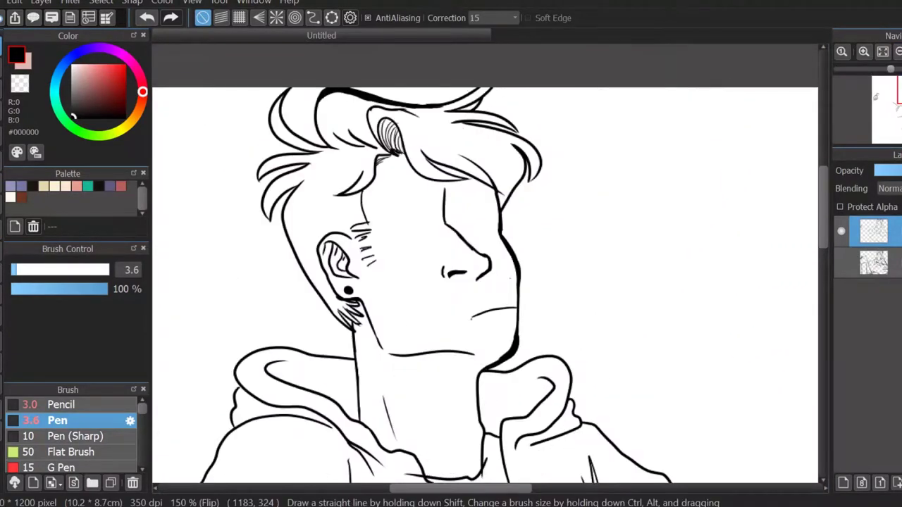
pyautogui.scroll(5, 486, 267)
pyautogui.moveTo(493, 317); pyautogui.dragTo(629, 212)
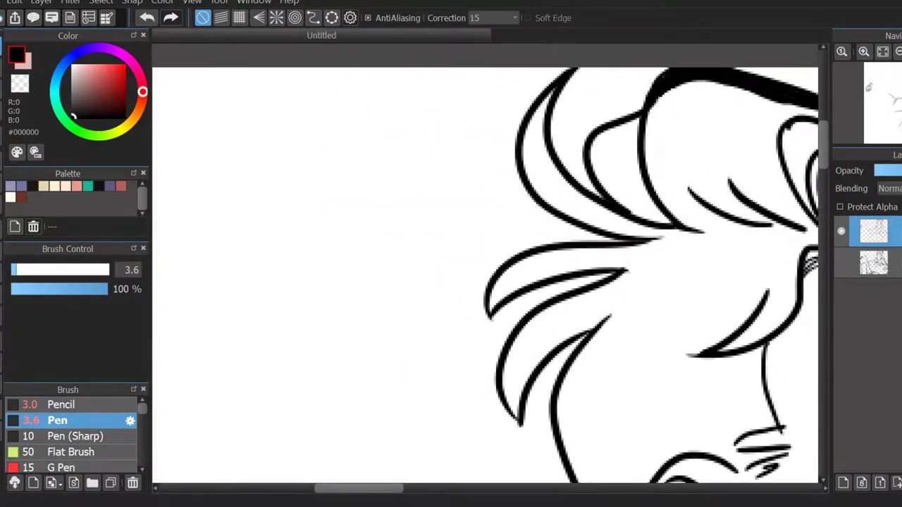
pyautogui.scroll(-5, 630, 212)
pyautogui.press('h')
pyautogui.click(864, 54)
pyautogui.click(864, 55)
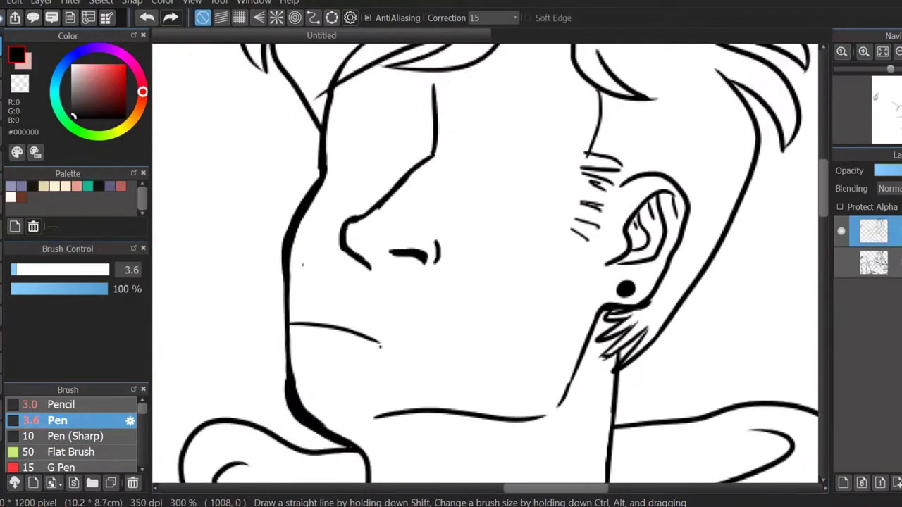
pyautogui.click(864, 54)
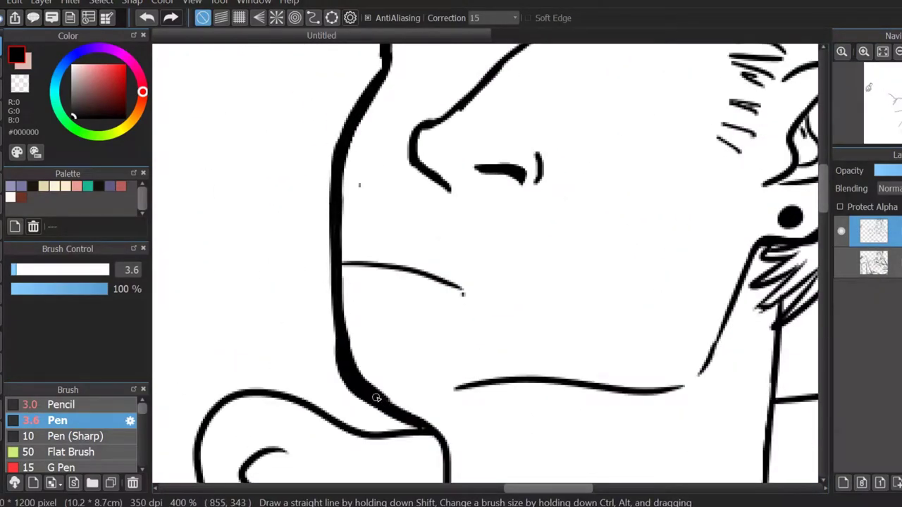
pyautogui.moveTo(898, 98); pyautogui.dragTo(886, 83)
# Step: Ink the eye outline and add hatching beneath the eye, undoing misplaced strokes
pyautogui.hotkey('ctrl', 'z')
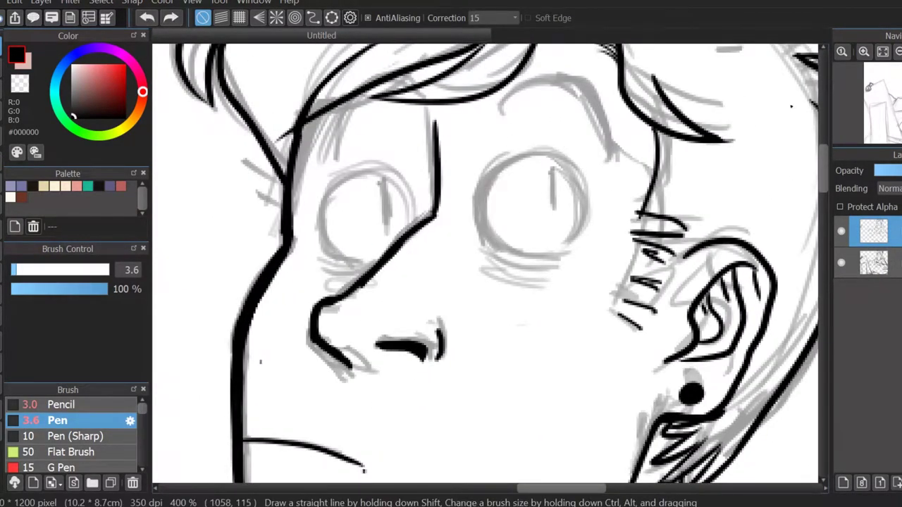
pyautogui.scroll(2, 487, 85)
pyautogui.moveTo(577, 325)
pyautogui.mouseDown()
pyautogui.moveTo(577, 174)
pyautogui.moveTo(600, 190)
pyautogui.moveTo(628, 282)
pyautogui.mouseUp()
pyautogui.hotkey('ctrl', 'z')
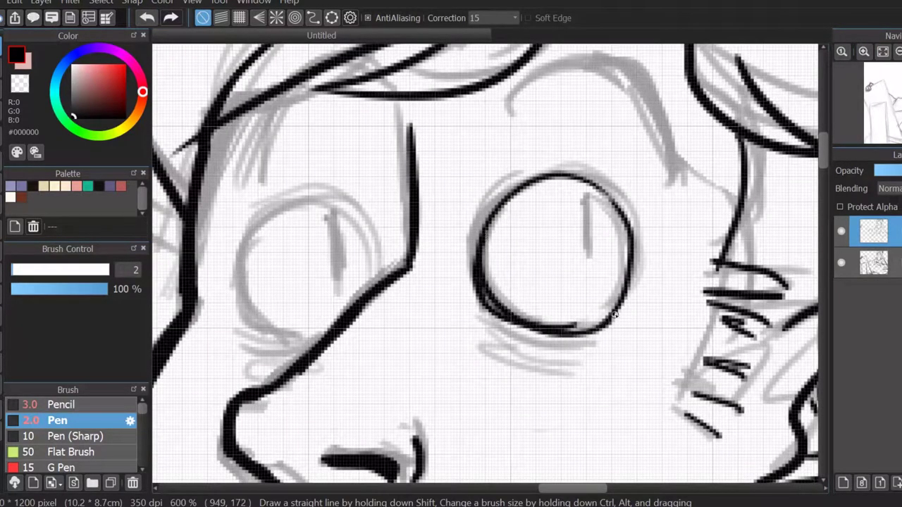
pyautogui.moveTo(510, 336)
pyautogui.mouseDown()
pyautogui.moveTo(568, 363)
pyautogui.moveTo(584, 343)
pyautogui.mouseUp()
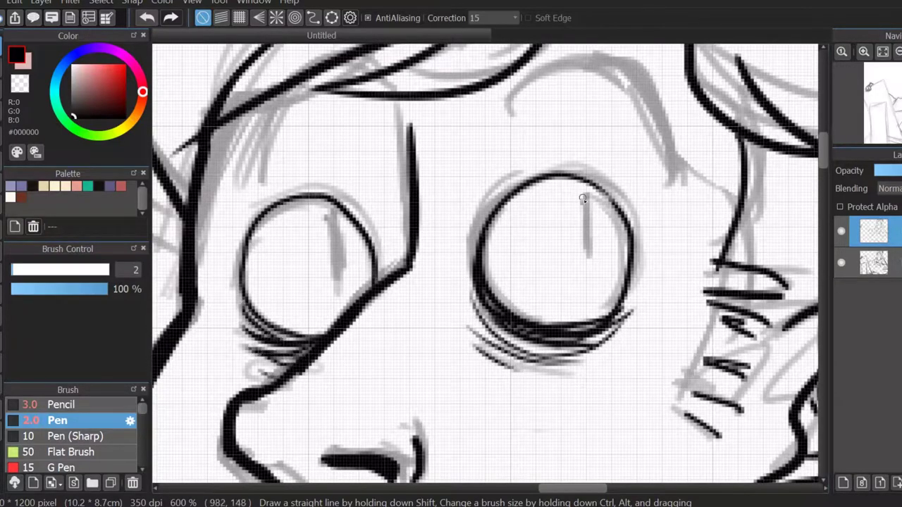
# Step: Raise the pen size to 5.1 and ink a thick black right eyebrow
pyautogui.moveTo(823, 152); pyautogui.dragTo(822, 131)
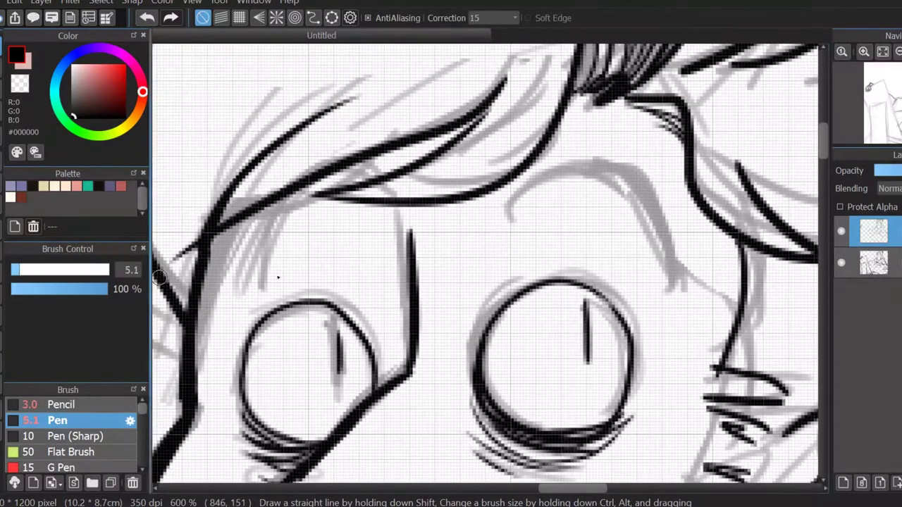
pyautogui.click(20, 270)
pyautogui.moveTo(250, 296)
pyautogui.mouseDown()
pyautogui.moveTo(310, 180)
pyautogui.moveTo(375, 167)
pyautogui.mouseUp()
pyautogui.moveTo(665, 261)
pyautogui.mouseDown()
pyautogui.moveTo(503, 201)
pyautogui.moveTo(654, 191)
pyautogui.moveTo(582, 144)
pyautogui.mouseUp()
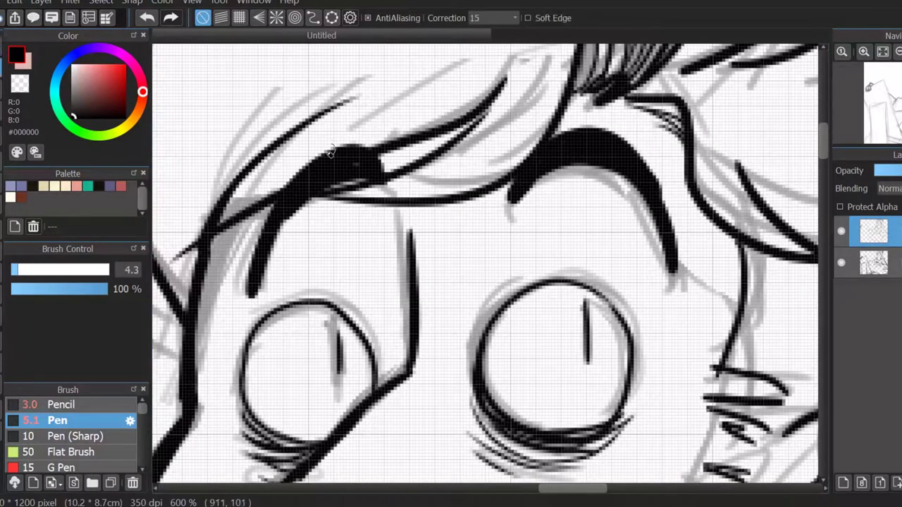
# Step: Hide and re-show the grey sketch layer to compare it with the inks
pyautogui.scroll(-5, 697, 161)
pyautogui.click(841, 262)
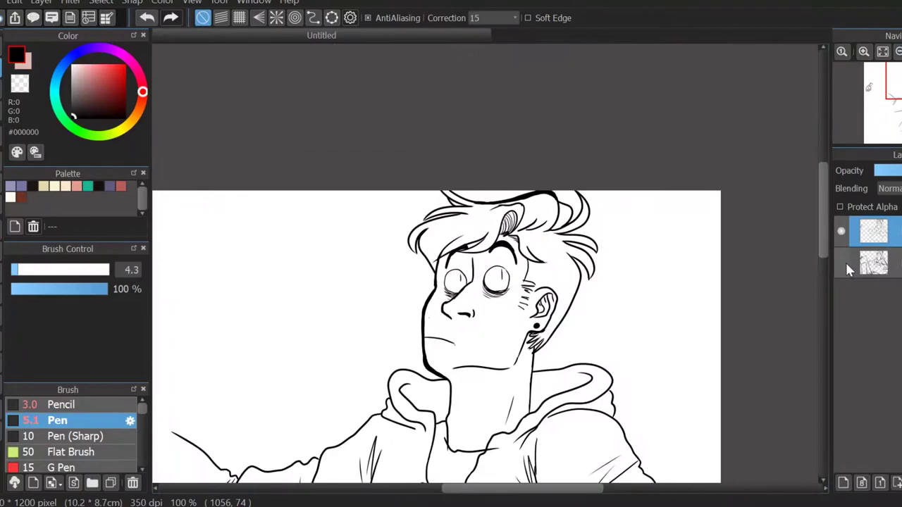
pyautogui.scroll(5, 279, 356)
pyautogui.scroll(-5, 305, 233)
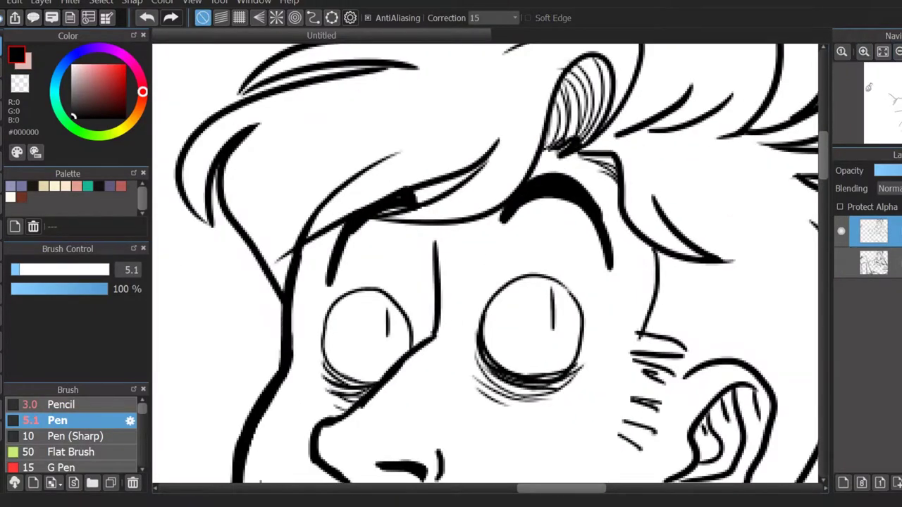
pyautogui.click(841, 262)
pyautogui.scroll(3, 493, 282)
pyautogui.scroll(4, 486, 226)
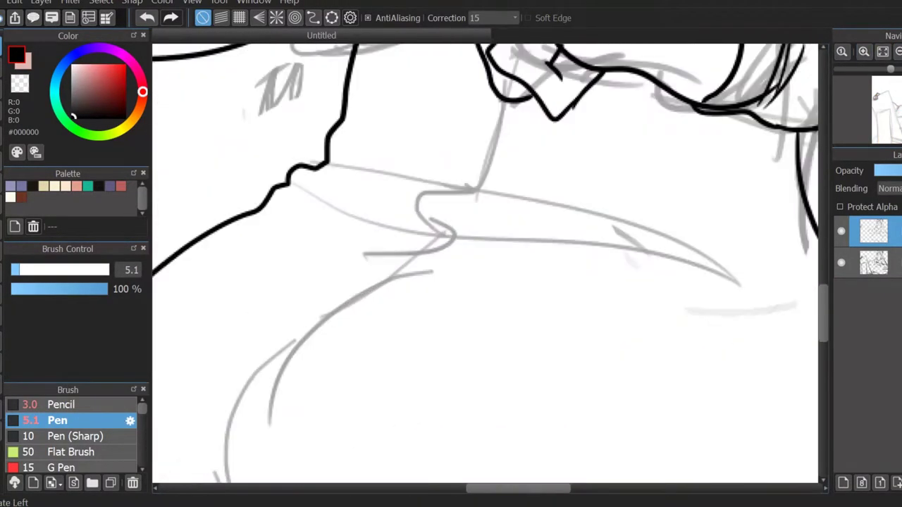
# Step: Trace the hoodie guide line and ink the long and short straight edges of the easel board
pyautogui.moveTo(470, 169); pyautogui.dragTo(333, 343)
pyautogui.moveTo(619, 44); pyautogui.dragTo(373, 385)
pyautogui.scroll(-4, 493, 282)
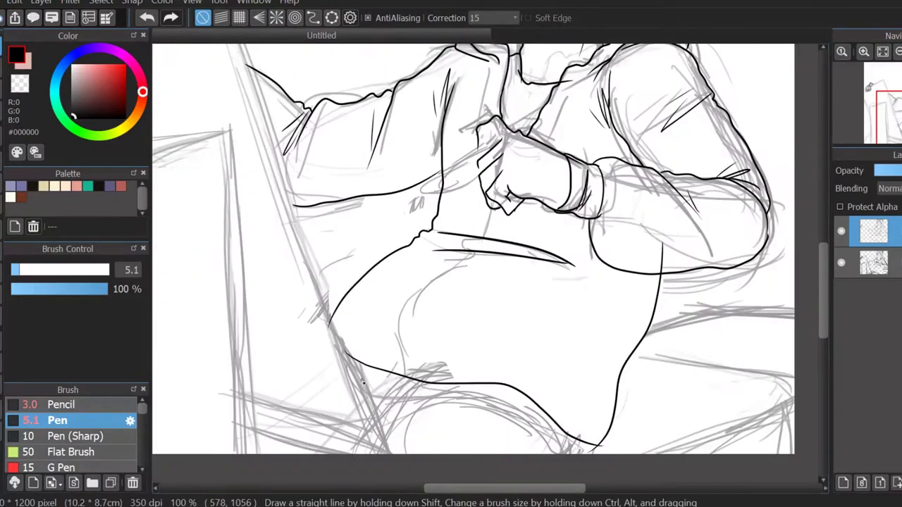
pyautogui.scroll(-2, 372, 157)
pyautogui.moveTo(348, 110); pyautogui.dragTo(437, 359)
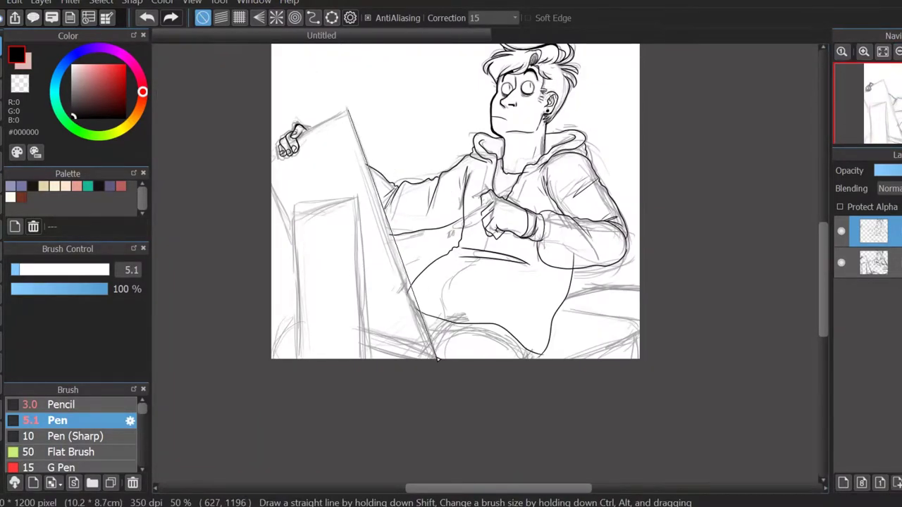
pyautogui.moveTo(242, 146); pyautogui.dragTo(292, 245)
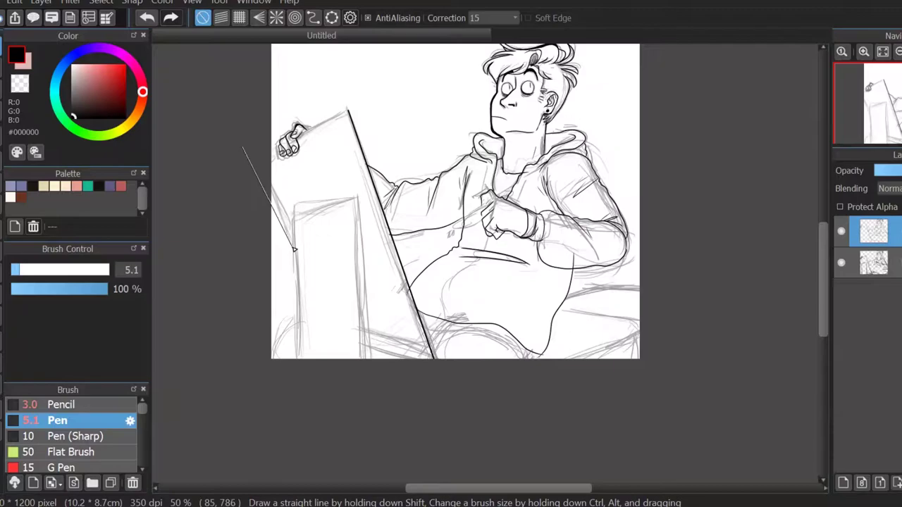
pyautogui.scroll(1, 289, 43)
# Step: Draw a grid-snapped vertical easel leg and a straight line along the board's top edge
pyautogui.click(239, 18)
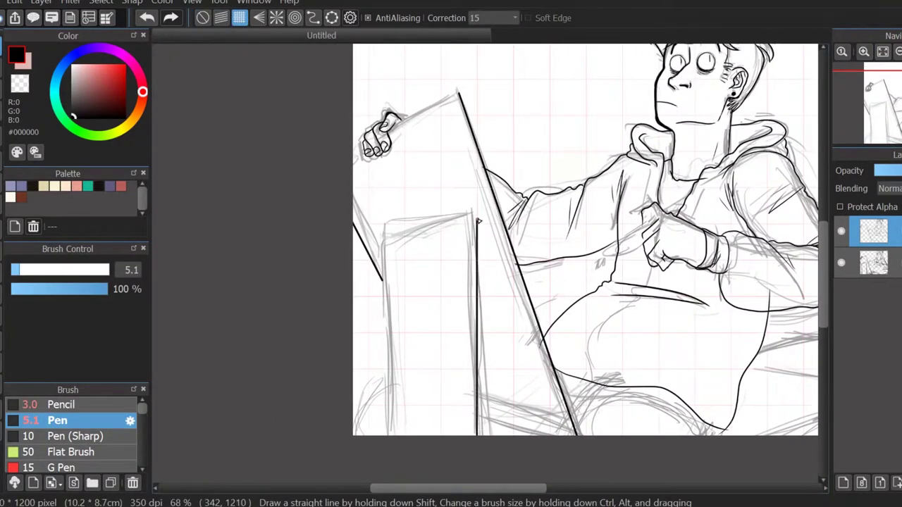
pyautogui.moveTo(380, 268); pyautogui.dragTo(381, 291)
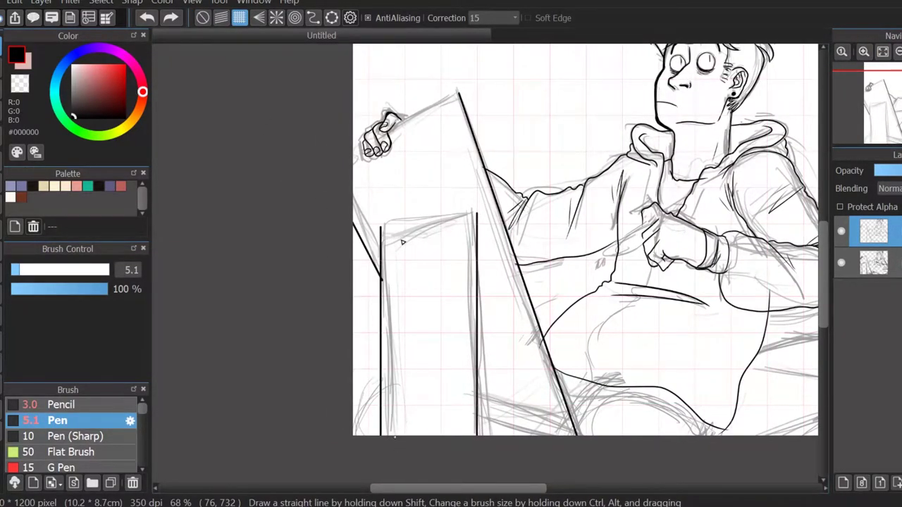
pyautogui.click(202, 17)
pyautogui.scroll(3, 880, 98)
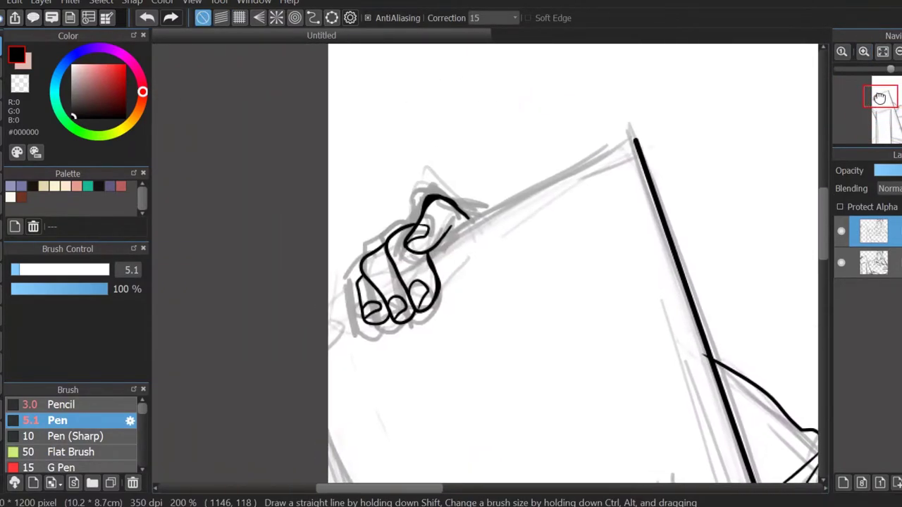
pyautogui.keyDown('shift'); pyautogui.click(456, 246); pyautogui.keyUp('shift')
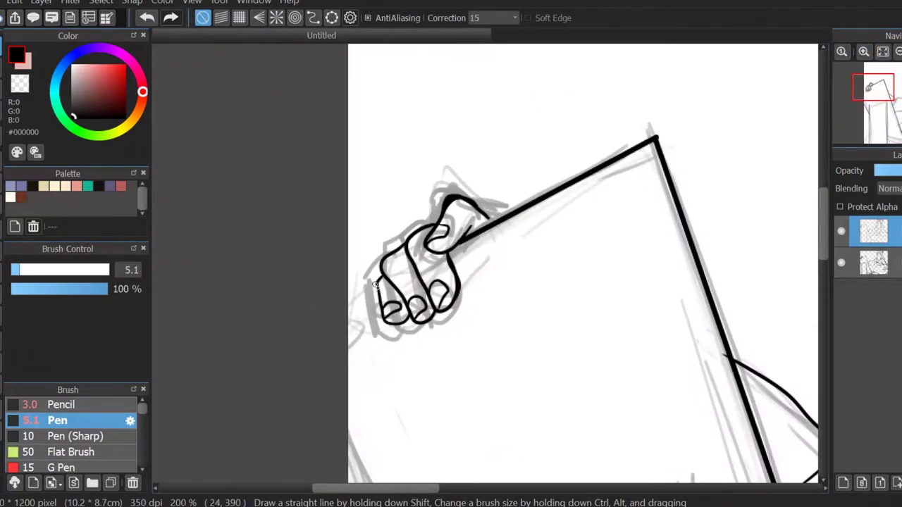
pyautogui.hotkey('ctrl', '-')
pyautogui.hotkey('ctrl', '-')
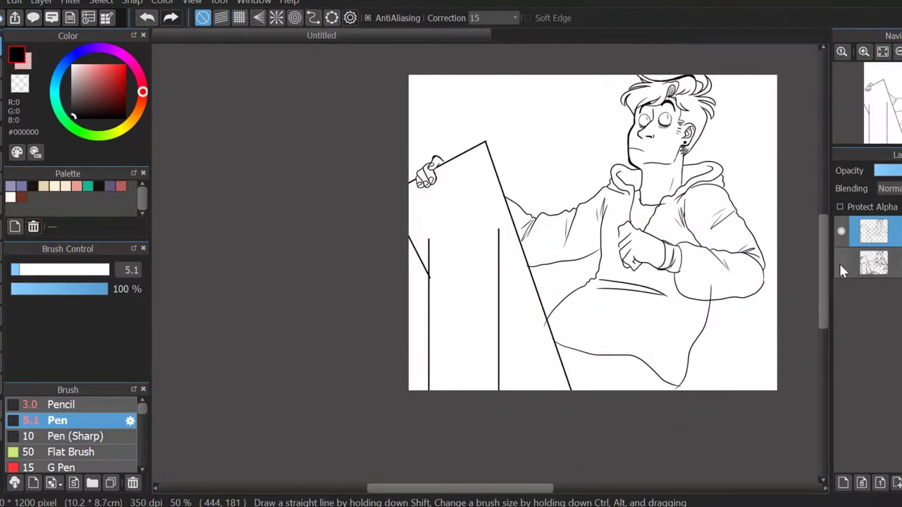
pyautogui.scroll(5, 397, 247)
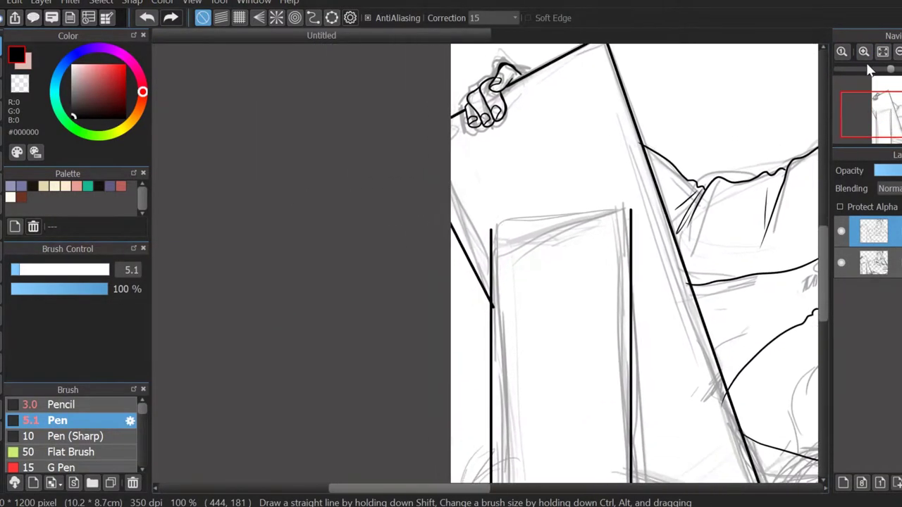
# Step: Redraw the vertical easel edge with grid snap after undoing the misplaced first line
pyautogui.press('x')
pyautogui.press('g')
pyautogui.scroll(-2, 460, 245)
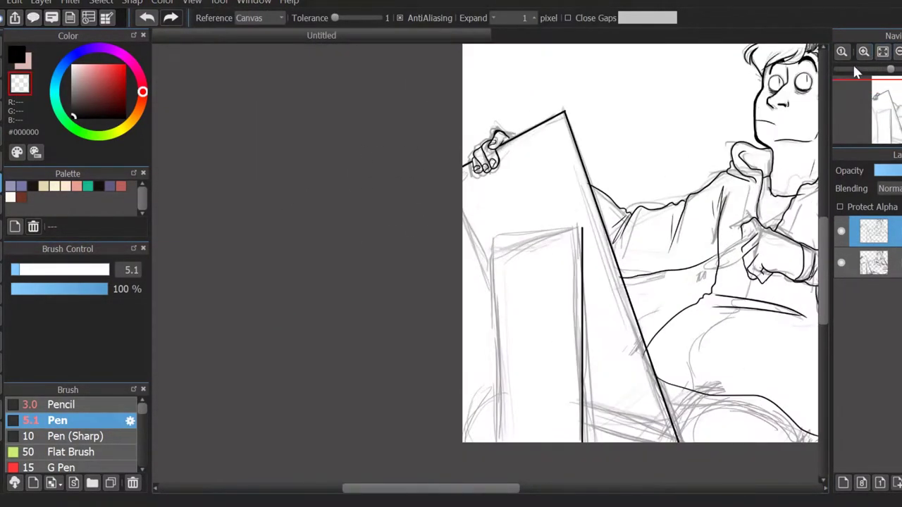
pyautogui.press('b')
pyautogui.click(239, 18)
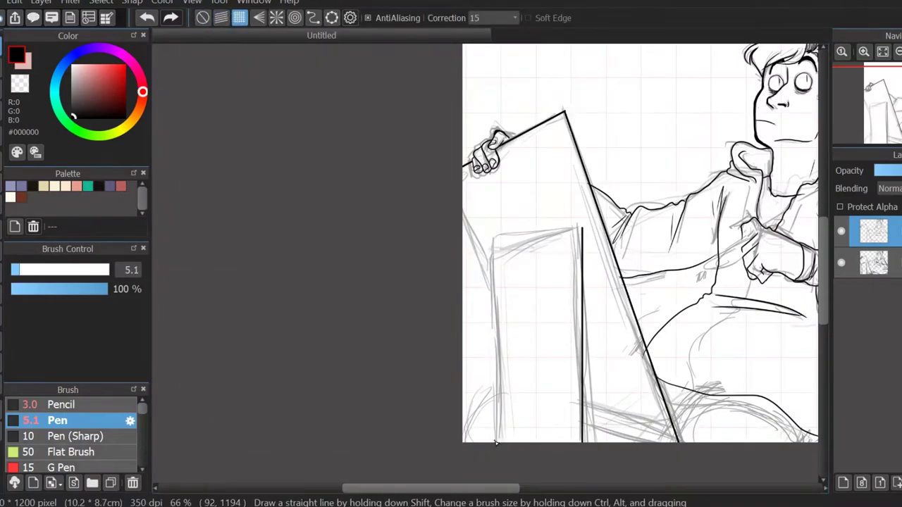
pyautogui.moveTo(497, 237); pyautogui.dragTo(497, 437)
pyautogui.hotkey('ctrl', 'z')
pyautogui.moveTo(491, 273); pyautogui.dragTo(491, 442)
pyautogui.moveTo(491, 241); pyautogui.dragTo(491, 275)
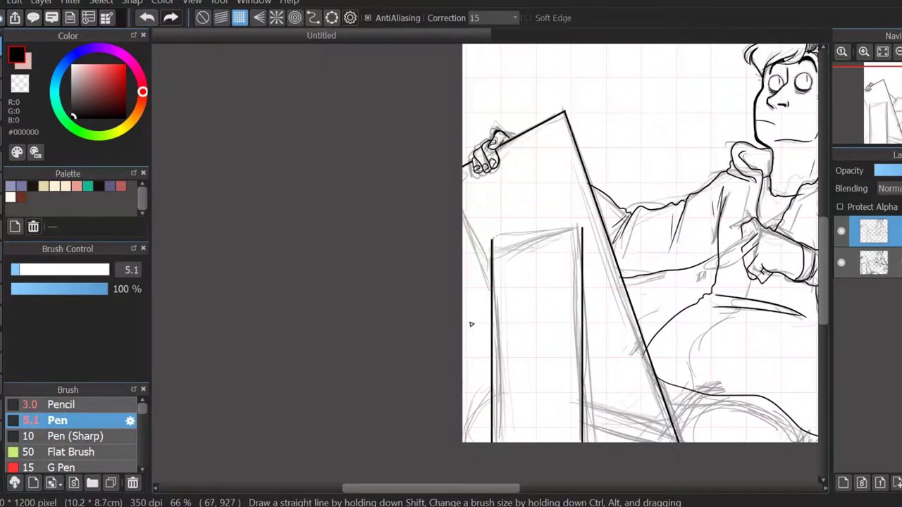
pyautogui.click(202, 18)
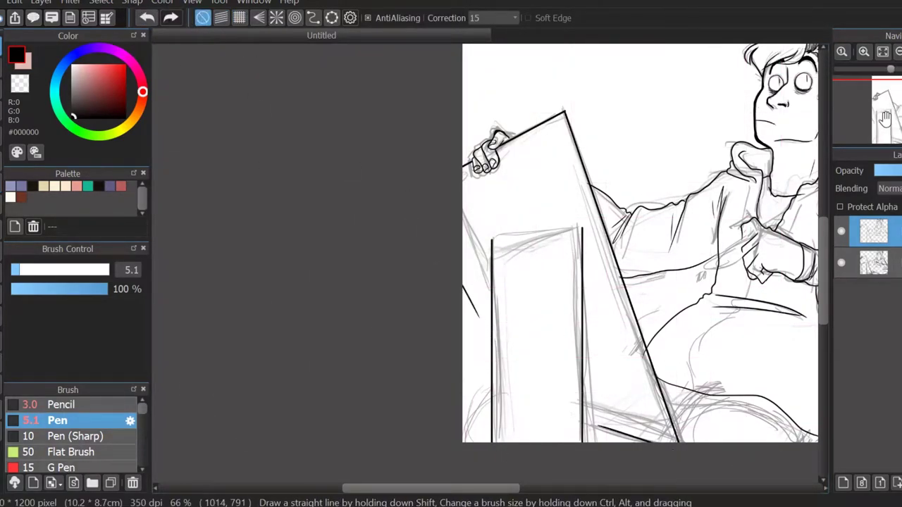
# Step: Add a thick diagonal stroke and pan the view across the drawing
pyautogui.moveTo(818, 431); pyautogui.dragTo(632, 366)
pyautogui.hotkey('ctrl', 'z')
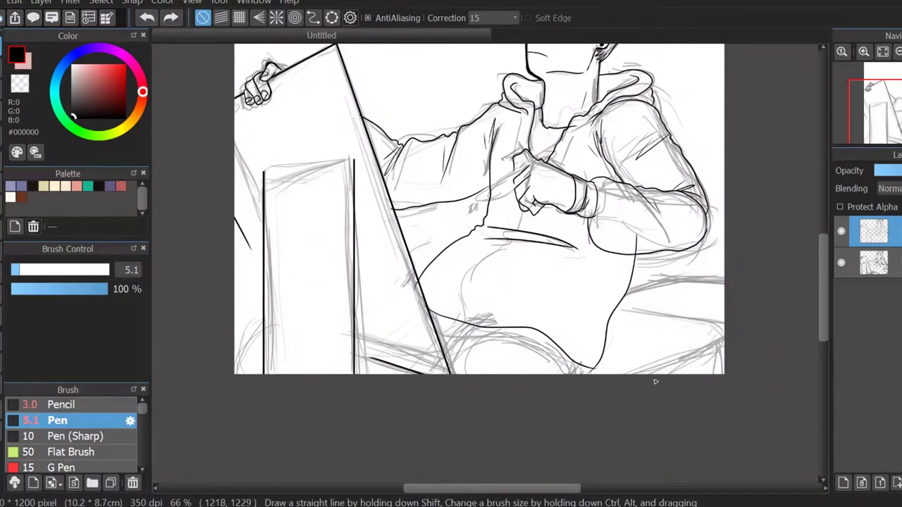
pyautogui.hotkey('ctrl', 'y')
pyautogui.moveTo(877, 112); pyautogui.dragTo(881, 73)
pyautogui.scroll(3, 882, 99)
# Step: Set stroke correction to 10 and shrink the pen to 4.1 for fine detail
pyautogui.scroll(2, 881, 73)
pyautogui.click(479, 17)
pyautogui.click(493, 226)
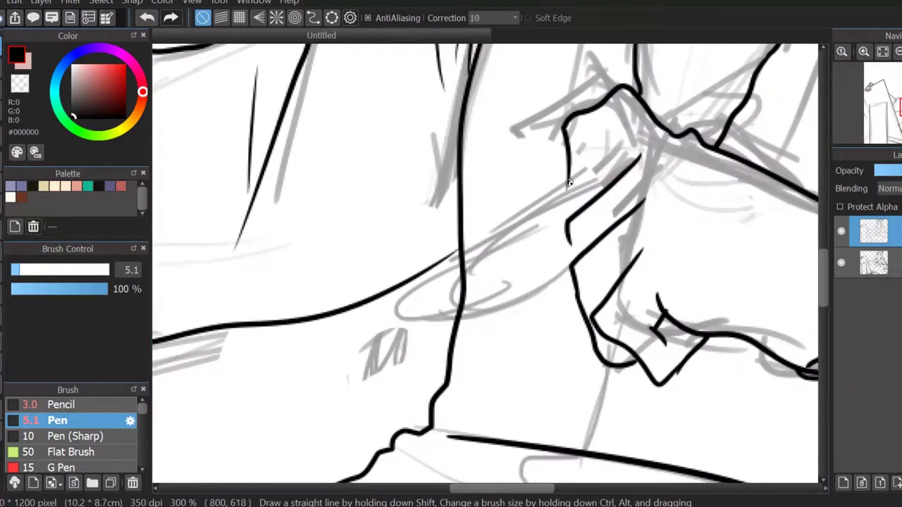
pyautogui.moveTo(570, 183)
pyautogui.mouseDown()
pyautogui.moveTo(601, 182)
pyautogui.moveTo(585, 191)
pyautogui.moveTo(613, 139)
pyautogui.moveTo(631, 155)
pyautogui.moveTo(604, 143)
pyautogui.moveTo(624, 128)
pyautogui.mouseUp()
pyautogui.hotkey('ctrl', 'z')
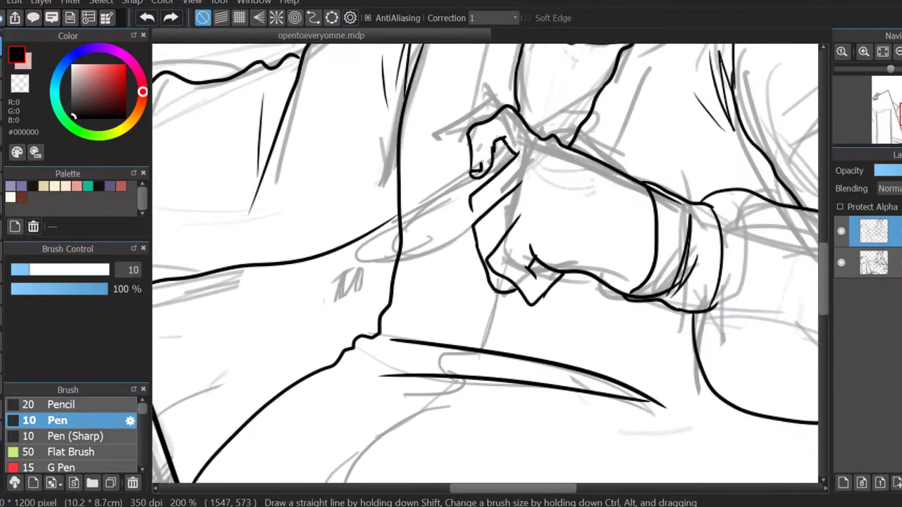
# Step: Draw the pencil shaft held in the hand
pyautogui.scroll(1, 457, 162)
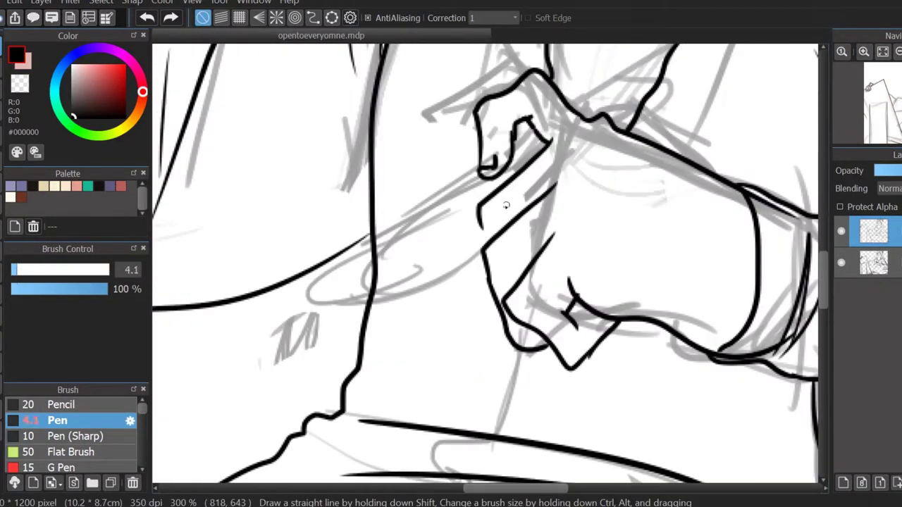
pyautogui.moveTo(513, 154); pyautogui.dragTo(541, 138)
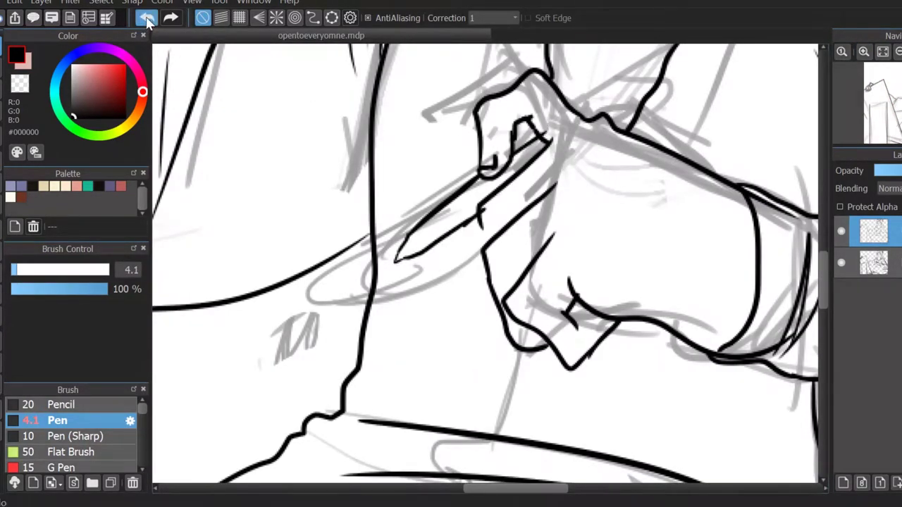
pyautogui.hotkey('ctrl', 'z')
pyautogui.hotkey('ctrl', 'y')
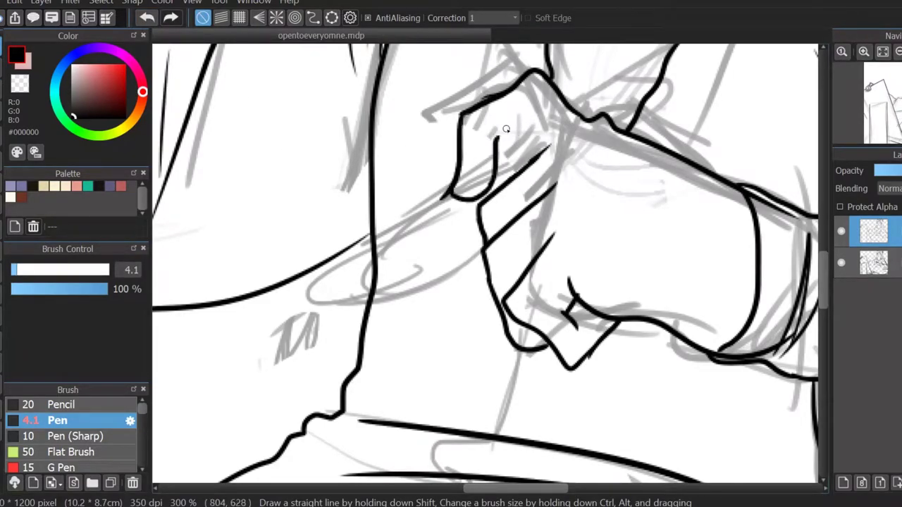
# Step: Ink the thick shadow under the fingers, undoing the stray short strokes
pyautogui.moveTo(613, 195); pyautogui.dragTo(626, 195)
pyautogui.moveTo(571, 277); pyautogui.dragTo(710, 343)
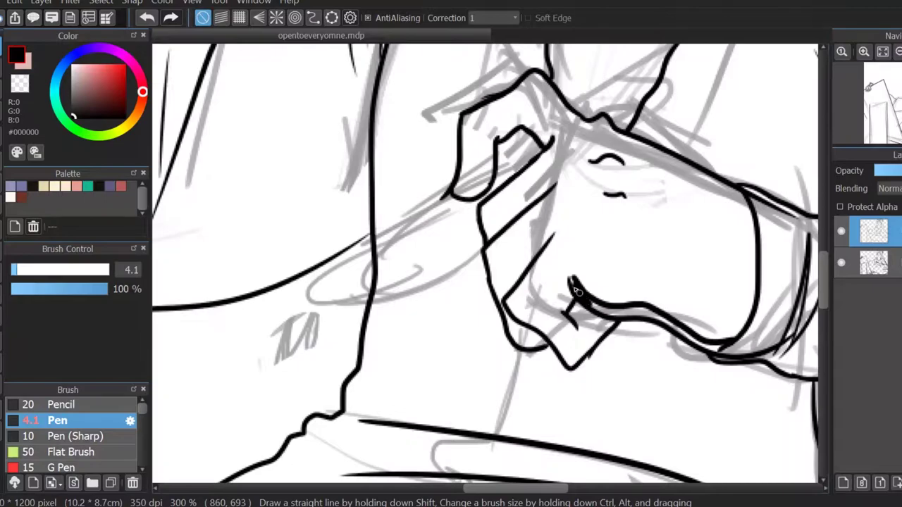
pyautogui.hotkey('ctrl', 'z')
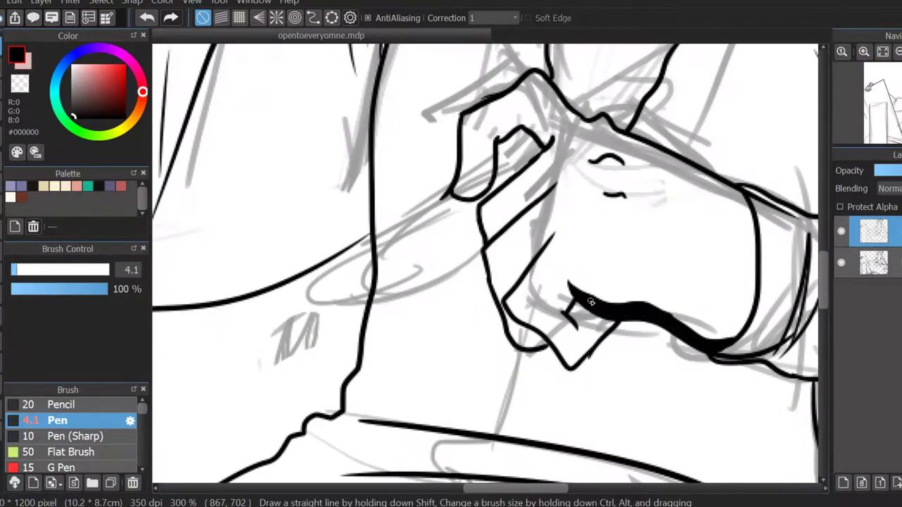
pyautogui.moveTo(574, 267); pyautogui.dragTo(579, 299)
pyautogui.hotkey('ctrl', 'z')
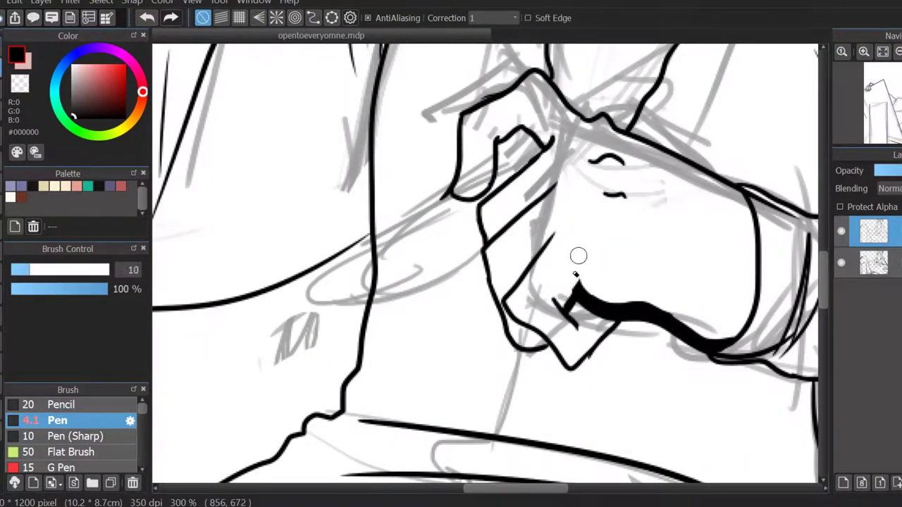
pyautogui.hotkey('ctrl', 'z')
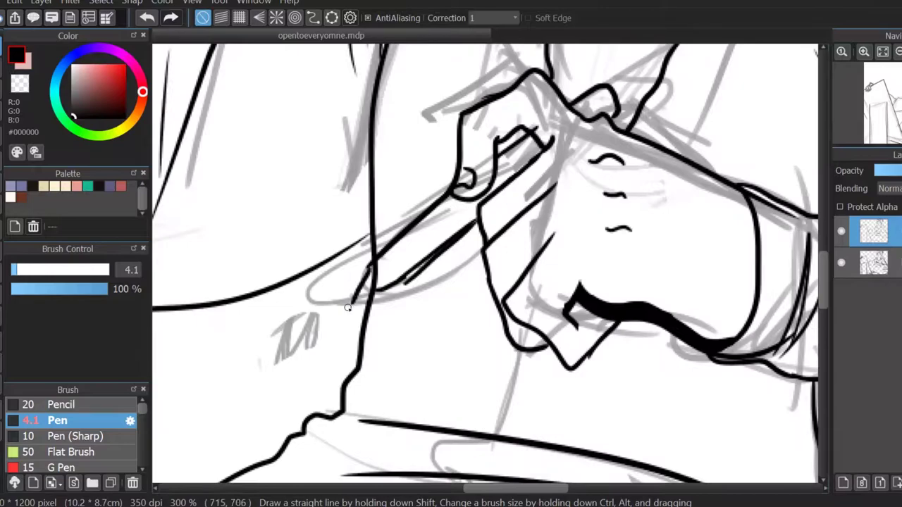
# Step: Erase stray strokes near the pencil tip and ink the pencil's top end
pyautogui.hotkey('ctrl', 'z')
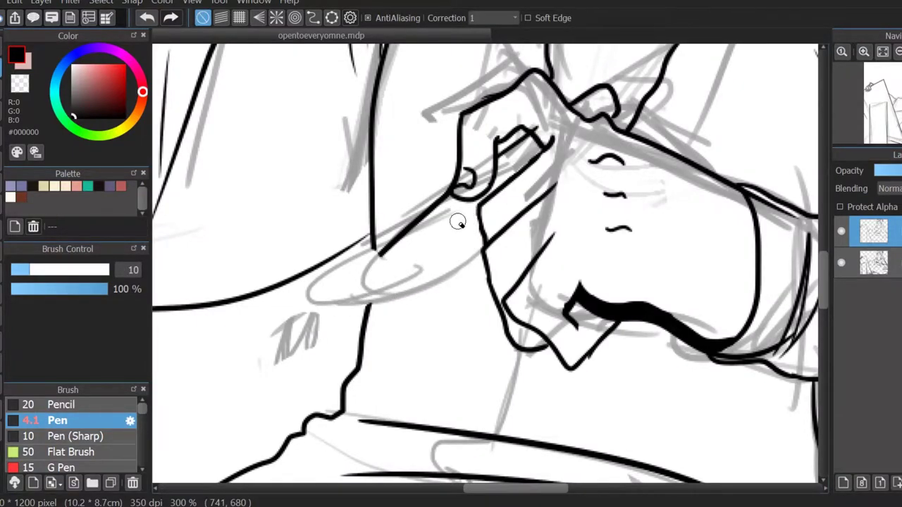
pyautogui.hotkey('ctrl', 'y')
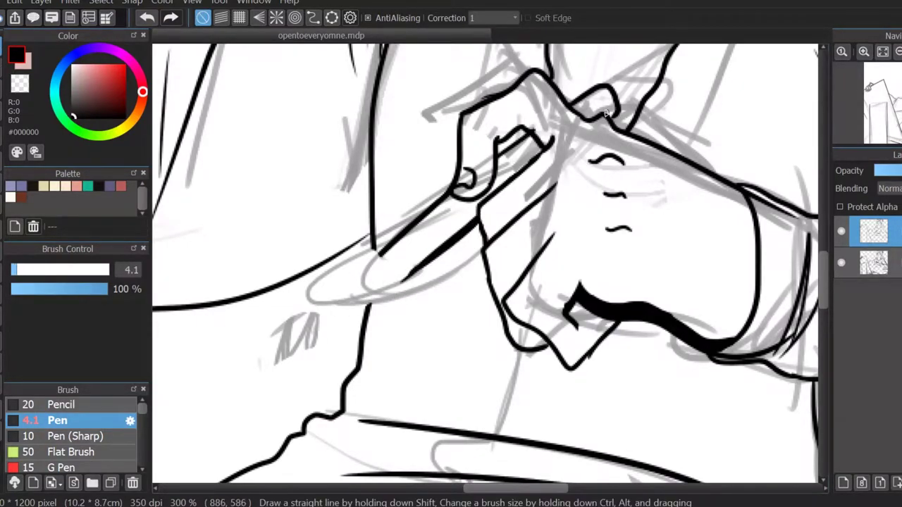
pyautogui.moveTo(393, 288)
pyautogui.mouseDown()
pyautogui.moveTo(375, 264)
pyautogui.moveTo(396, 291)
pyautogui.moveTo(366, 289)
pyautogui.mouseUp()
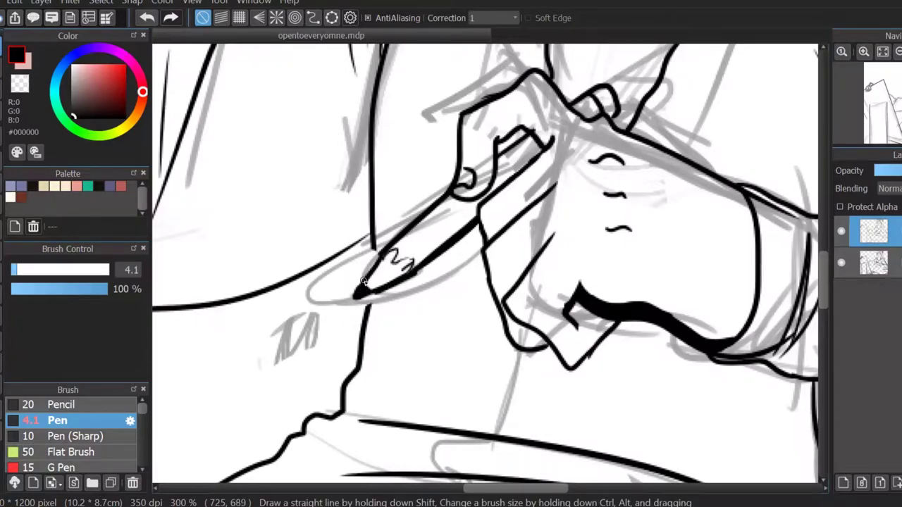
pyautogui.moveTo(552, 128); pyautogui.dragTo(543, 143)
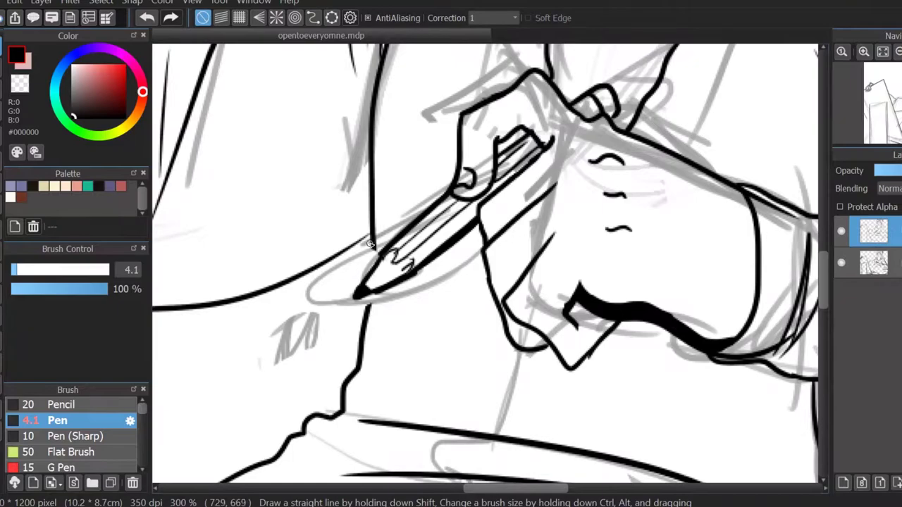
# Step: Ink a short line below the gripping hand
pyautogui.scroll(-4, 367, 311)
pyautogui.scroll(3, 652, 190)
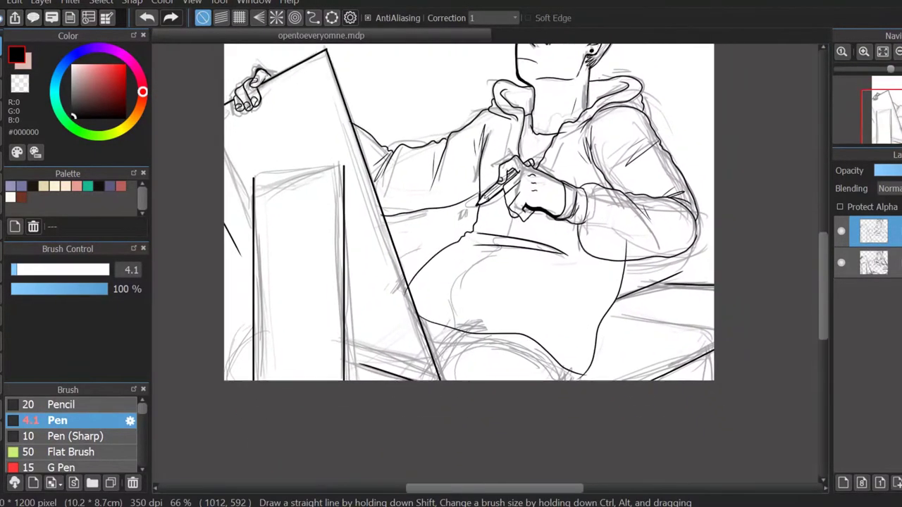
pyautogui.moveTo(522, 209); pyautogui.dragTo(533, 167)
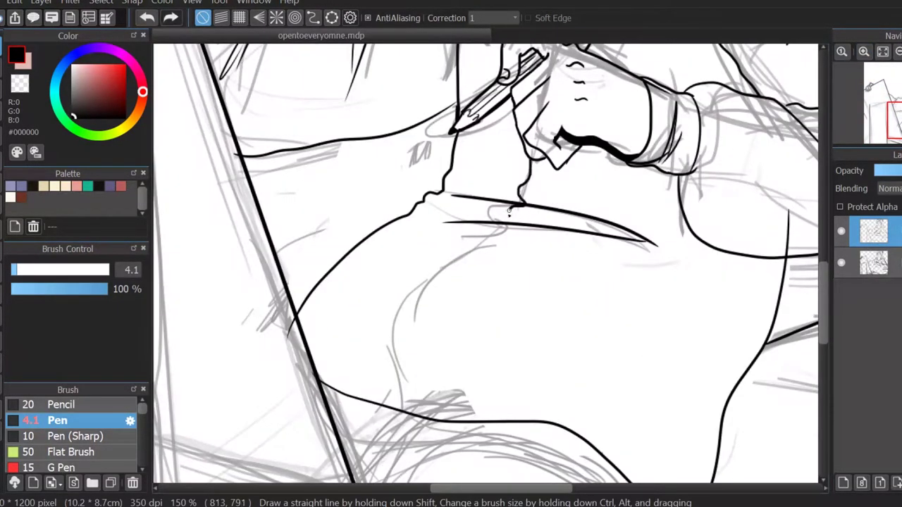
pyautogui.hscroll(5, 434, 270)
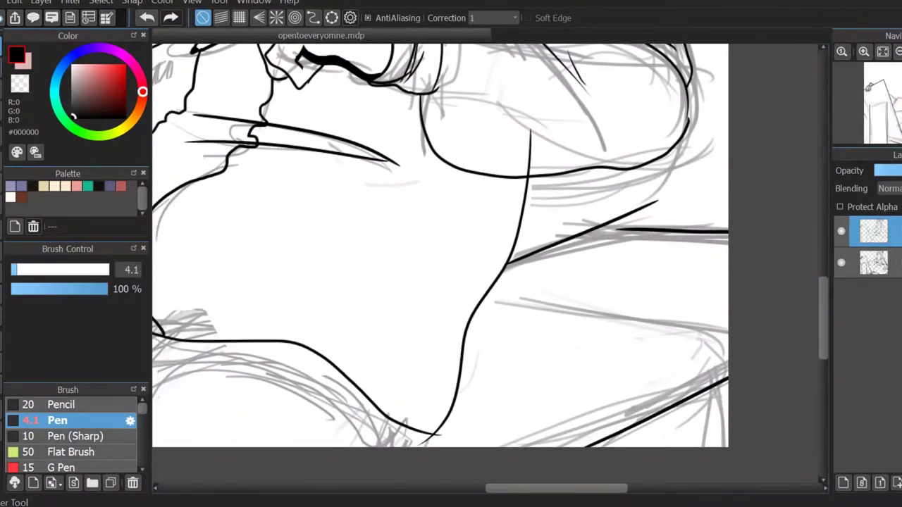
pyautogui.press(']')
pyautogui.hscroll(-5, 733, 233)
# Step: Ink a hoodie drawstring down the chest, redrawing it shorter
pyautogui.scroll(1, 733, 233)
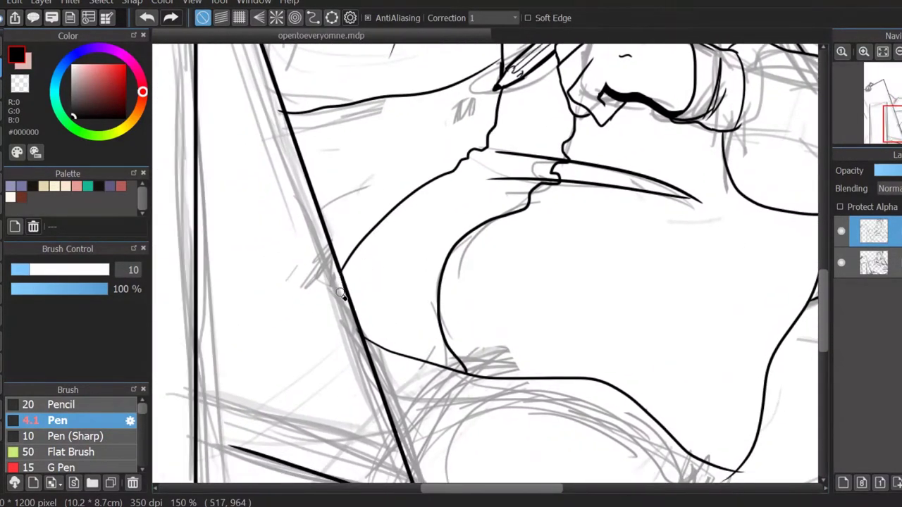
pyautogui.scroll(10, 754, 468)
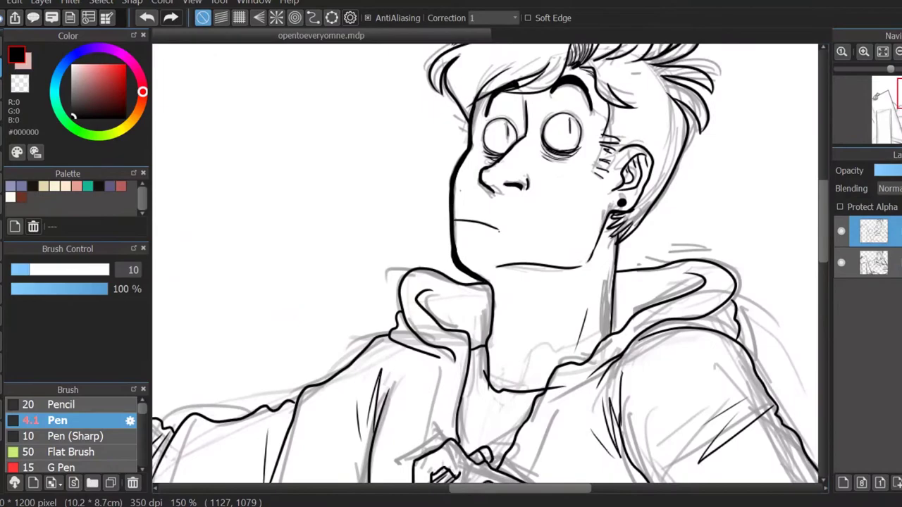
pyautogui.scroll(-10, 564, 146)
pyautogui.scroll(1, 564, 146)
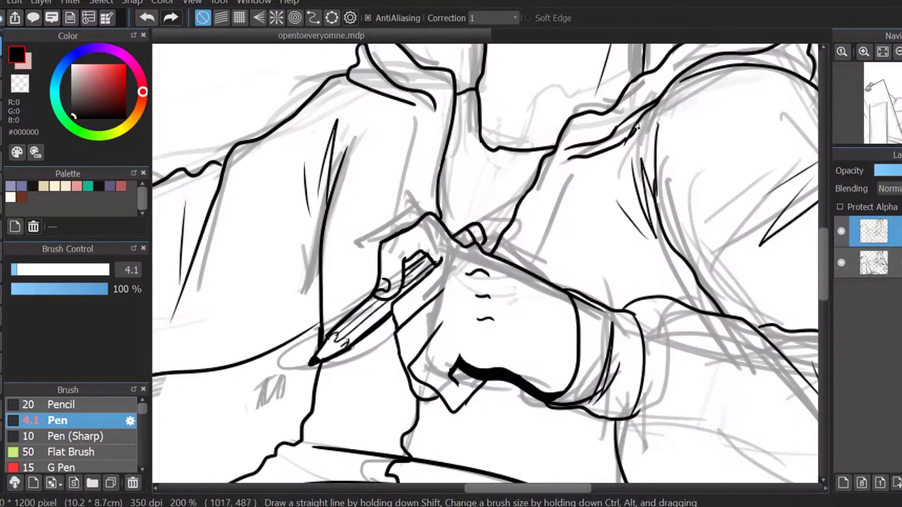
pyautogui.moveTo(580, 156); pyautogui.dragTo(546, 282)
pyautogui.moveTo(422, 115)
pyautogui.mouseDown()
pyautogui.moveTo(386, 238)
pyautogui.moveTo(404, 196)
pyautogui.mouseUp()
pyautogui.hotkey('ctrl', 'z')
# Step: Thicken the hand's edge and bottom outline and add short thin lines below it
pyautogui.moveTo(545, 291); pyautogui.dragTo(544, 289)
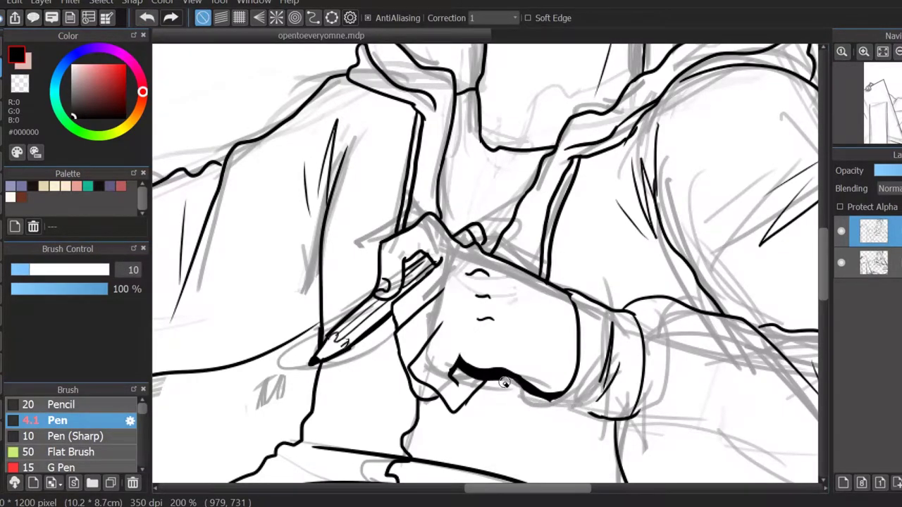
pyautogui.moveTo(504, 383); pyautogui.dragTo(483, 383)
pyautogui.scroll(1, 690, 249)
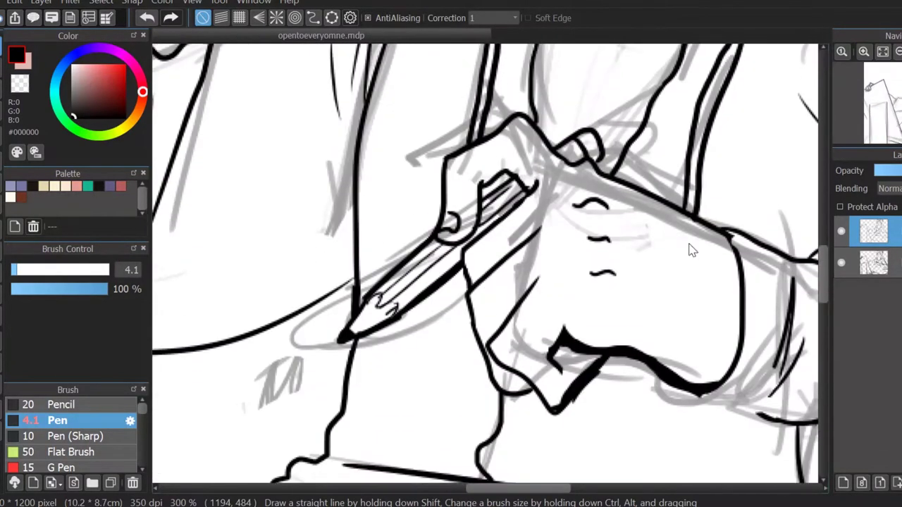
pyautogui.moveTo(492, 342); pyautogui.dragTo(541, 280)
pyautogui.moveTo(509, 366); pyautogui.dragTo(557, 407)
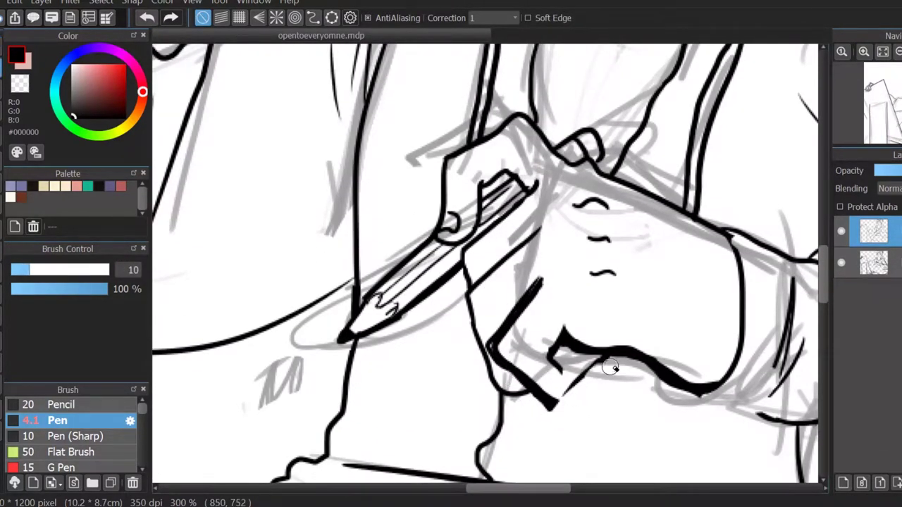
pyautogui.moveTo(611, 368); pyautogui.dragTo(589, 368)
pyautogui.moveTo(578, 394)
pyautogui.mouseDown()
pyautogui.moveTo(555, 400)
pyautogui.moveTo(556, 416)
pyautogui.mouseUp()
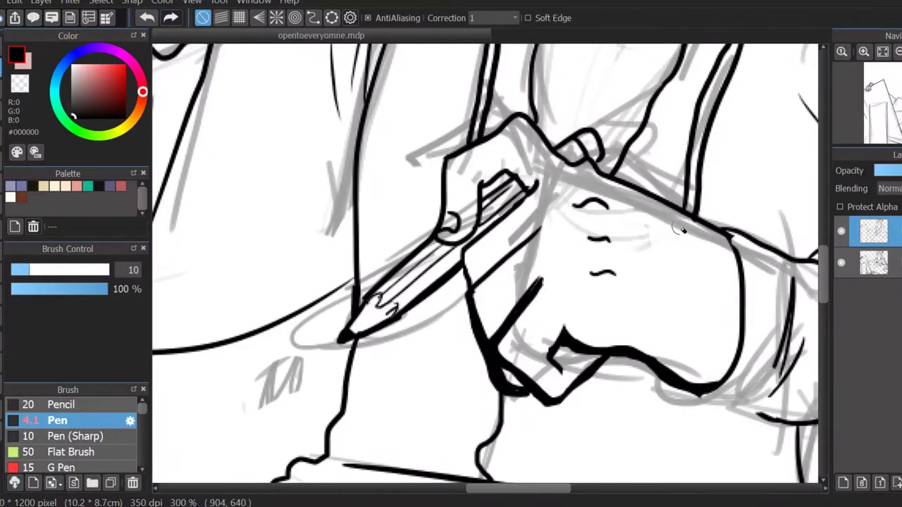
pyautogui.moveTo(726, 395); pyautogui.dragTo(705, 395)
pyautogui.moveTo(704, 395); pyautogui.dragTo(748, 406)
# Step: Toggle the sketch layer off and on to check the inks across the figure
pyautogui.hotkey('ctrl', '-')
pyautogui.click(842, 263)
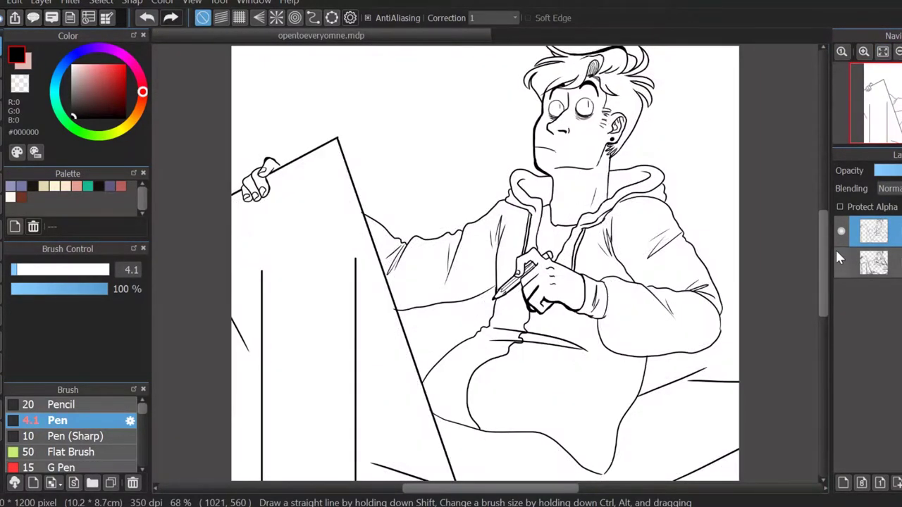
pyautogui.click(841, 263)
pyautogui.click(864, 52)
pyautogui.click(861, 51)
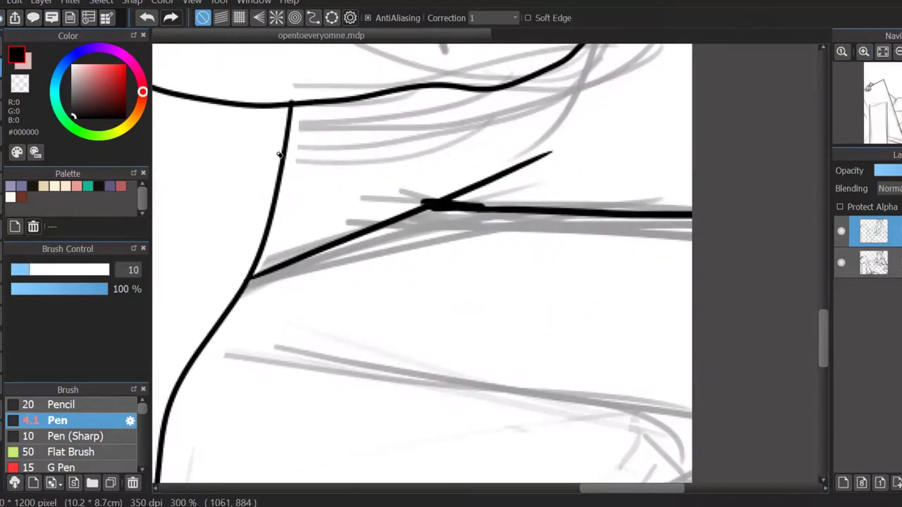
pyautogui.hotkey('ctrl', '-')
pyautogui.hotkey('ctrl', '-')
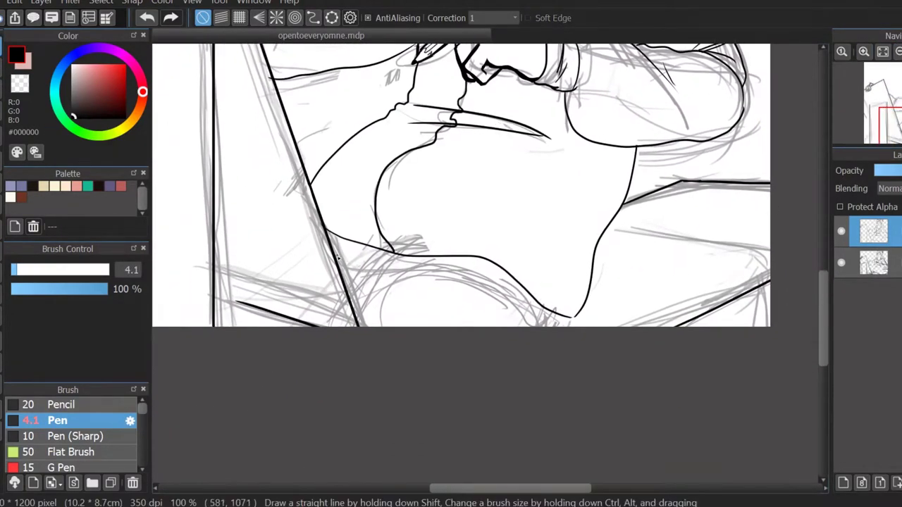
# Step: Set stroke correction to 13 and extend the diagonal easel line
pyautogui.hotkey('ctrl', '+')
pyautogui.click(506, 18)
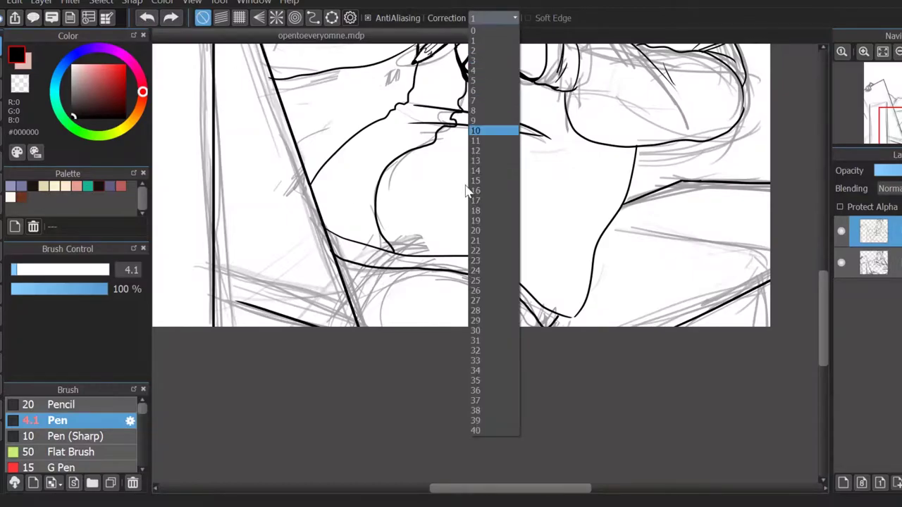
pyautogui.click(493, 233)
pyautogui.hotkey('ctrl', '-')
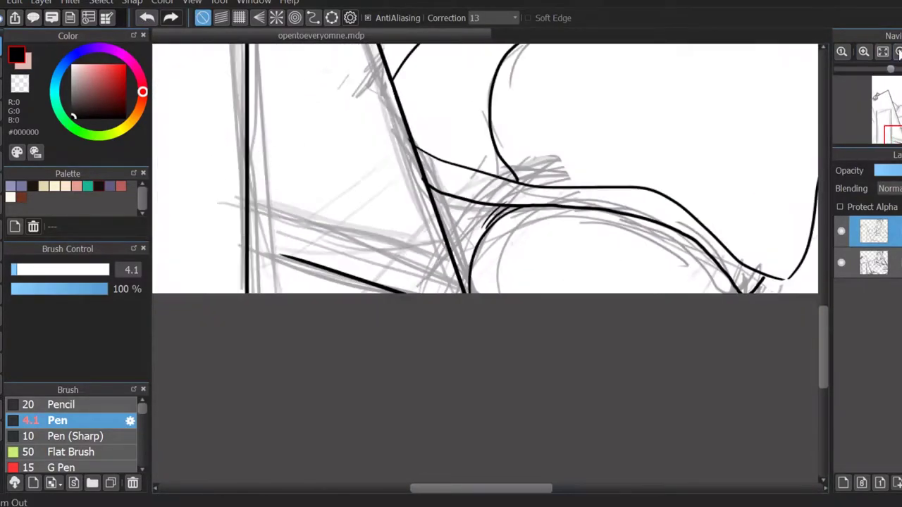
pyautogui.hotkey('ctrl', '-')
pyautogui.hotkey('ctrl', '+')
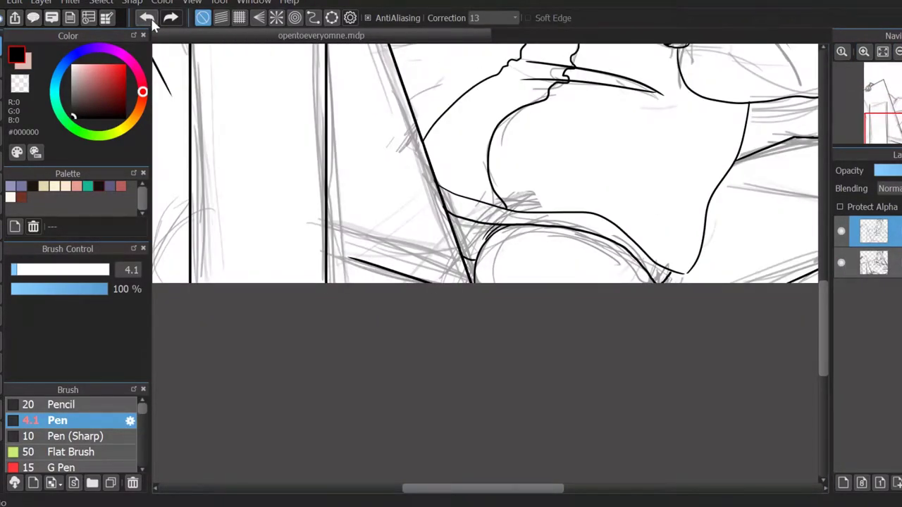
pyautogui.hotkey('ctrl', '-')
pyautogui.hotkey('ctrl', '+')
pyautogui.moveTo(385, 189); pyautogui.dragTo(367, 140)
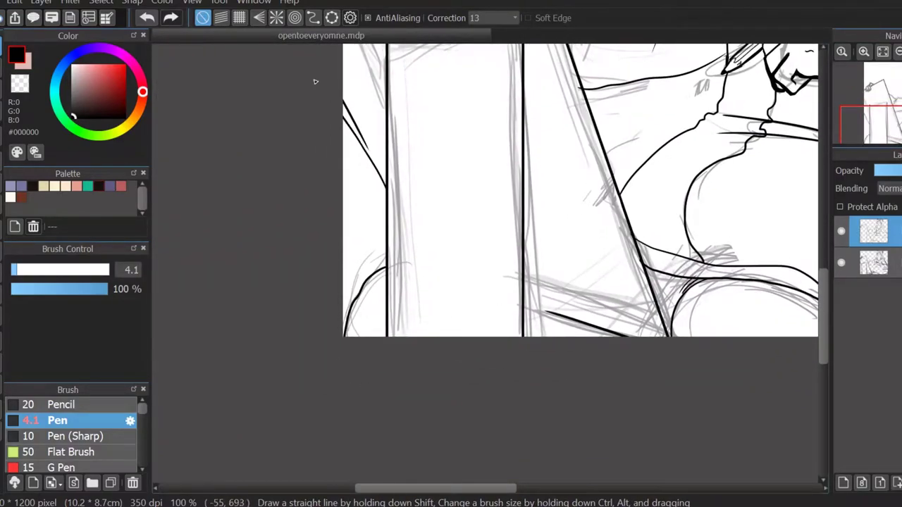
# Step: Replace the curved stroke with a straight line joining the box's two vertical edges
pyautogui.hotkey('ctrl', '-')
pyautogui.hotkey('ctrl', '+')
pyautogui.hotkey('ctrl', '+')
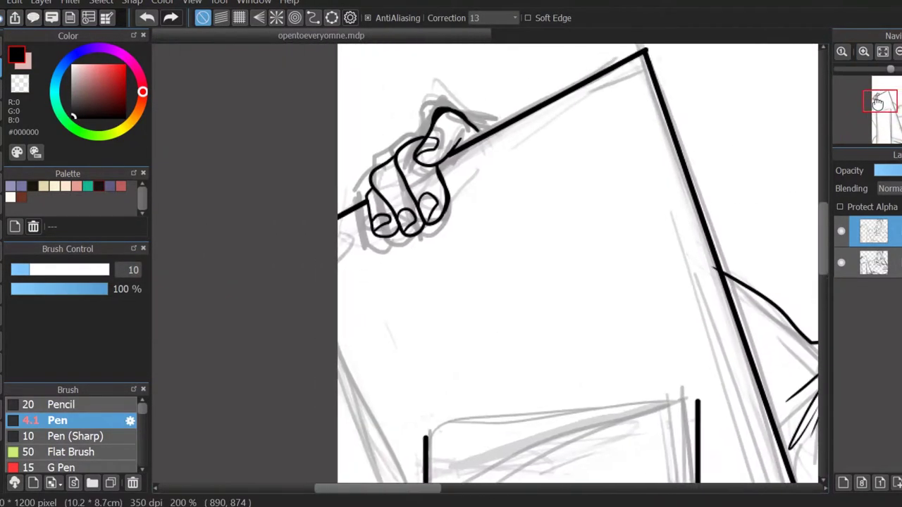
pyautogui.click(883, 51)
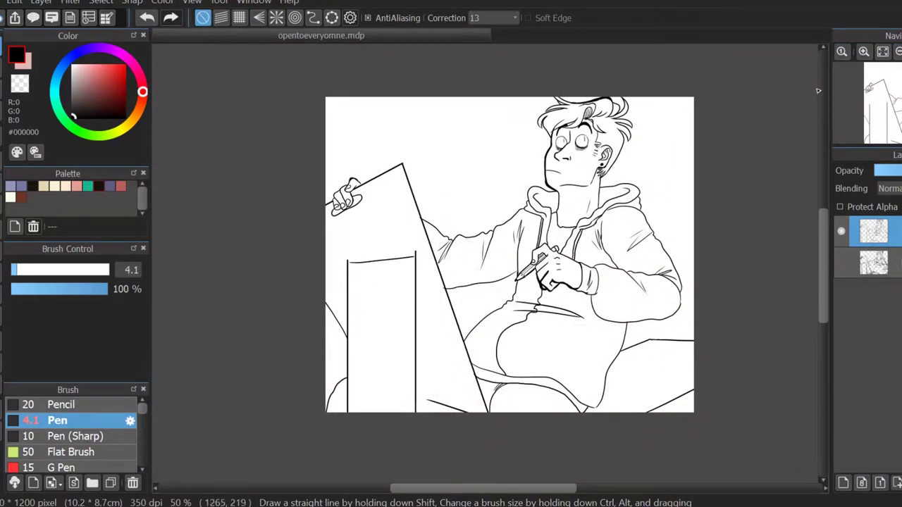
pyautogui.hotkey('ctrl', '+')
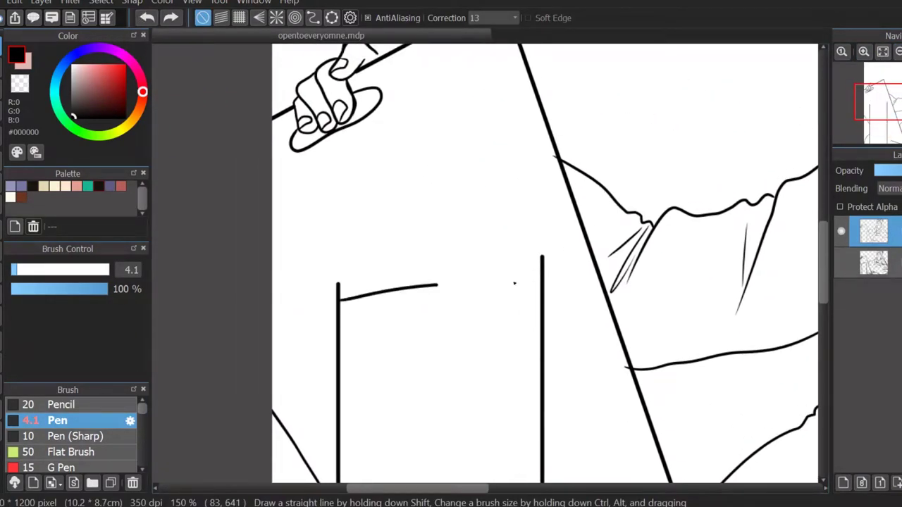
pyautogui.hotkey('ctrl', 'z')
pyautogui.keyDown('shift'); pyautogui.click(541, 275); pyautogui.keyUp('shift')
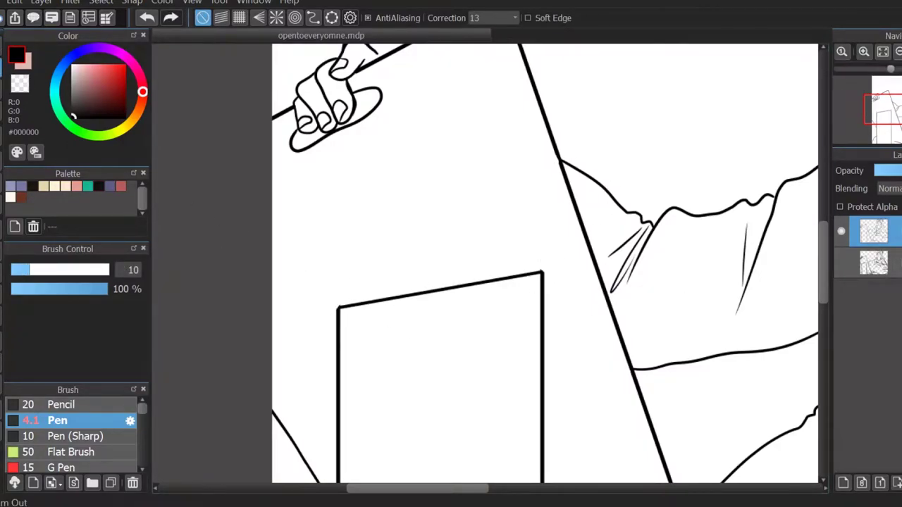
pyautogui.scroll(-5, 386, 278)
pyautogui.scroll(5, 412, 285)
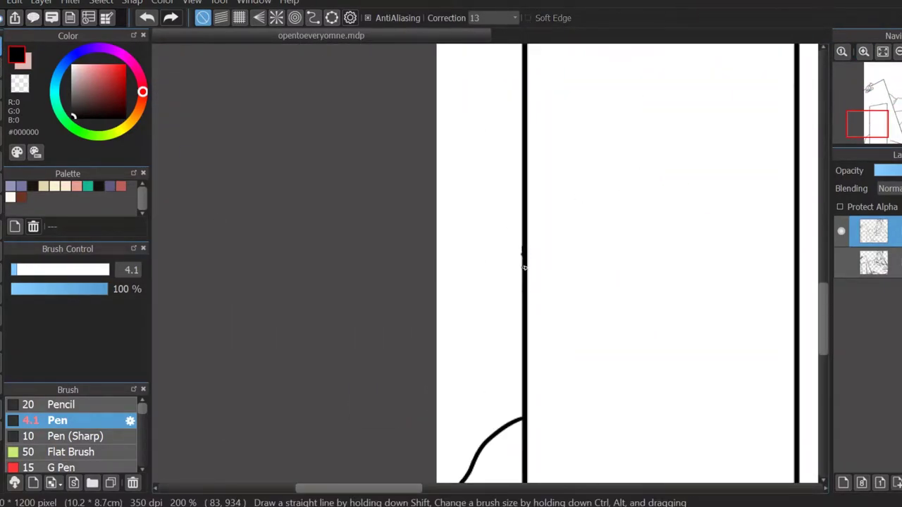
# Step: Mirror the canvas view to check the drawing, then zoom in on the band below the lap
pyautogui.hotkey('ctrl', '-')
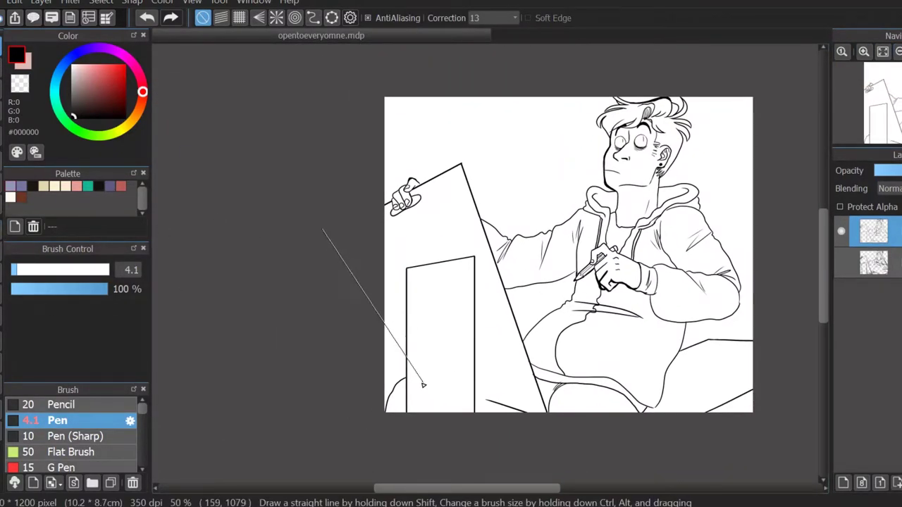
pyautogui.click(863, 51)
pyautogui.click(862, 51)
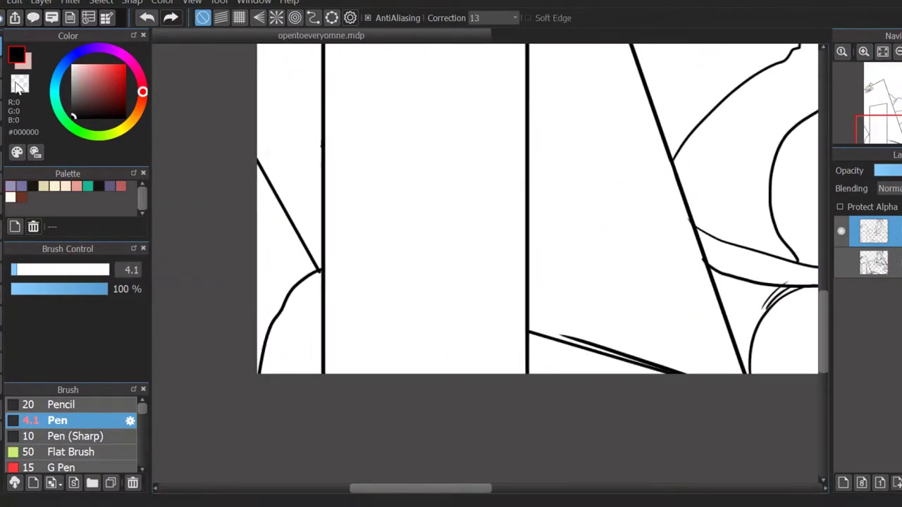
pyautogui.press('x')
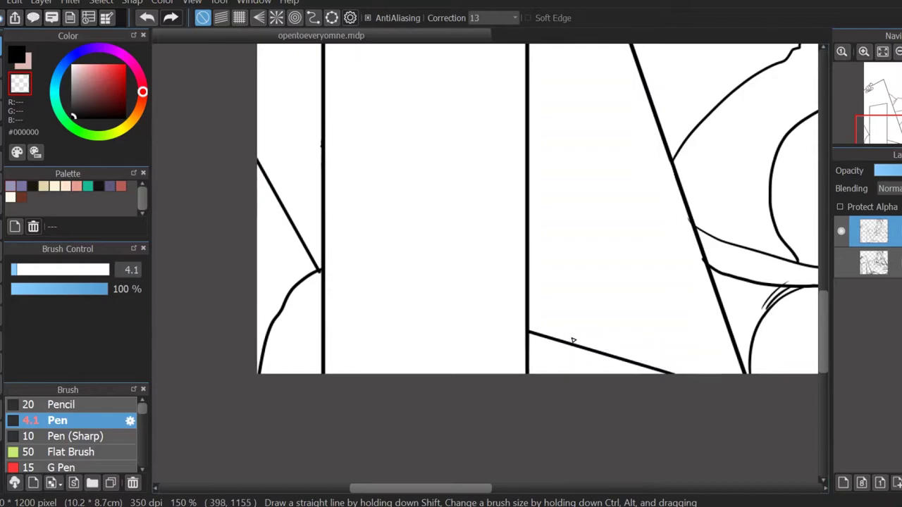
pyautogui.scroll(-5, 573, 340)
pyautogui.moveTo(894, 117); pyautogui.dragTo(890, 122)
pyautogui.click(901, 50)
pyautogui.click(901, 51)
pyautogui.click(864, 51)
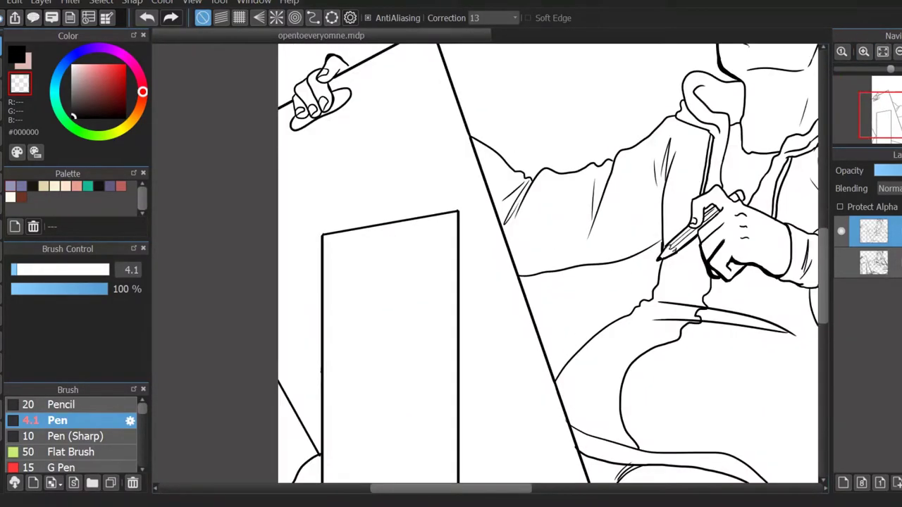
pyautogui.click(865, 51)
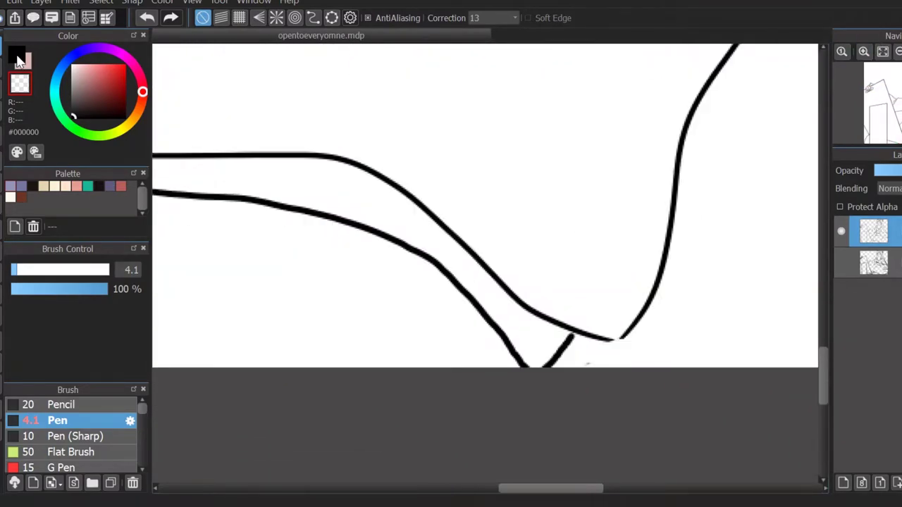
# Step: Switch back to black and hatch the middle of the band with 2 px diagonal strokes
pyautogui.click(15, 55)
pyautogui.click(20, 275)
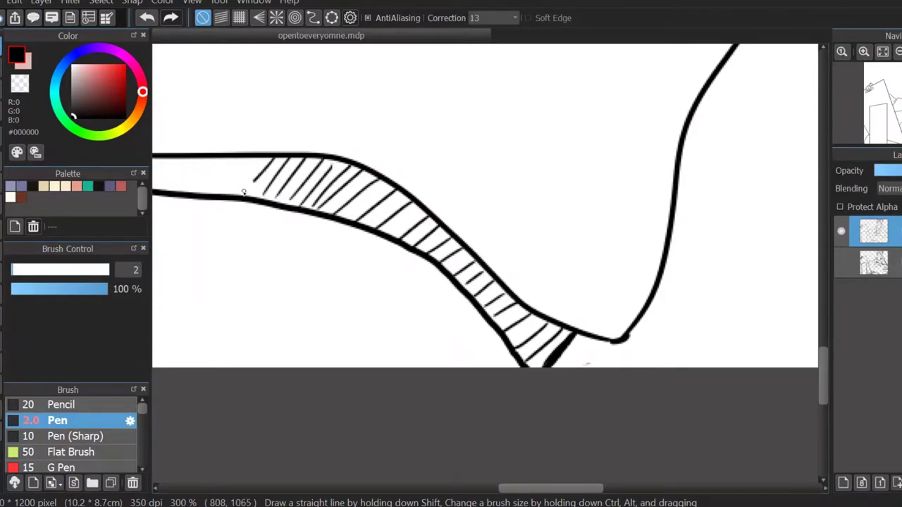
pyautogui.moveTo(534, 486); pyautogui.dragTo(467, 486)
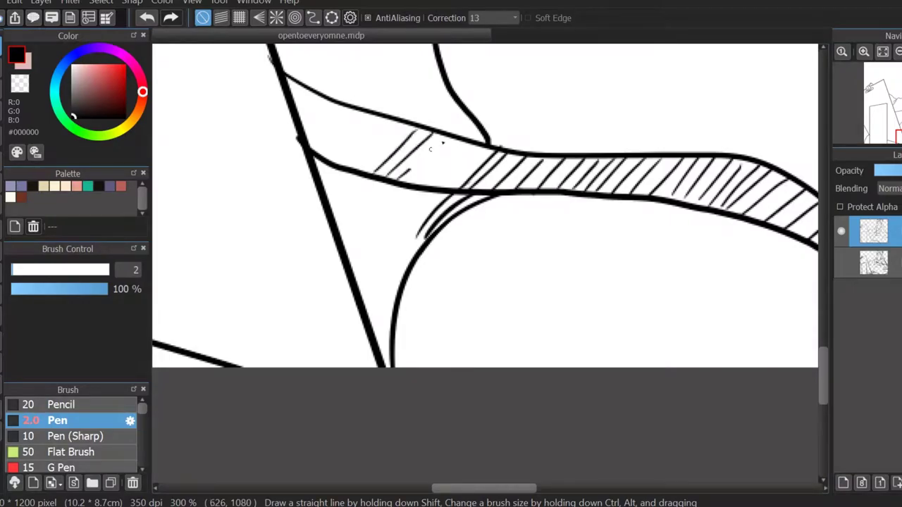
pyautogui.moveTo(423, 134); pyautogui.dragTo(391, 175)
pyautogui.moveTo(437, 136); pyautogui.dragTo(406, 177)
pyautogui.moveTo(452, 140); pyautogui.dragTo(420, 181)
pyautogui.moveTo(468, 143); pyautogui.dragTo(435, 184)
# Step: Hatch the left end of the band and zoom out to view it in context
pyautogui.moveTo(372, 113); pyautogui.dragTo(331, 159)
pyautogui.moveTo(356, 110); pyautogui.dragTo(310, 143)
pyautogui.moveTo(315, 93); pyautogui.dragTo(301, 116)
pyautogui.moveTo(305, 89); pyautogui.dragTo(295, 103)
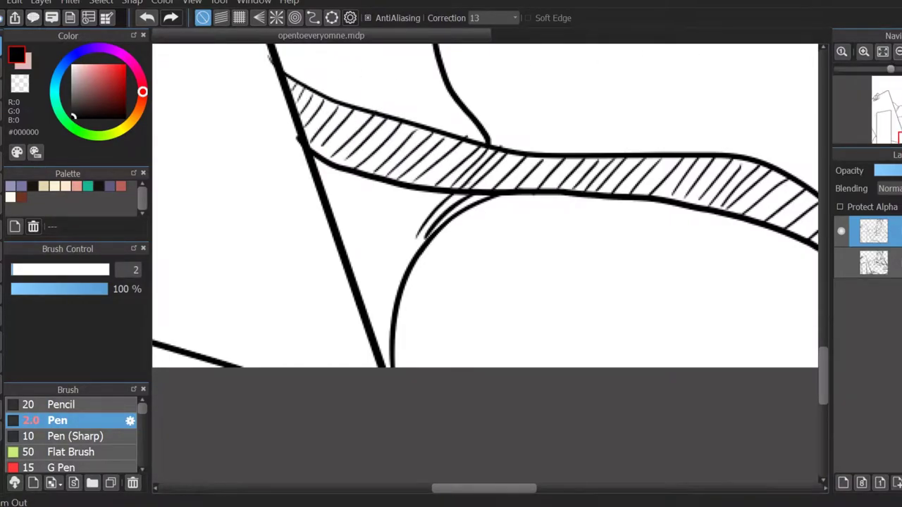
pyautogui.click(864, 52)
pyautogui.moveTo(884, 110); pyautogui.dragTo(884, 136)
# Step: Redraw the pocket and lap sketch lines on the hoodie front
pyautogui.moveTo(557, 373)
pyautogui.mouseDown()
pyautogui.moveTo(474, 274)
pyautogui.moveTo(393, 301)
pyautogui.mouseUp()
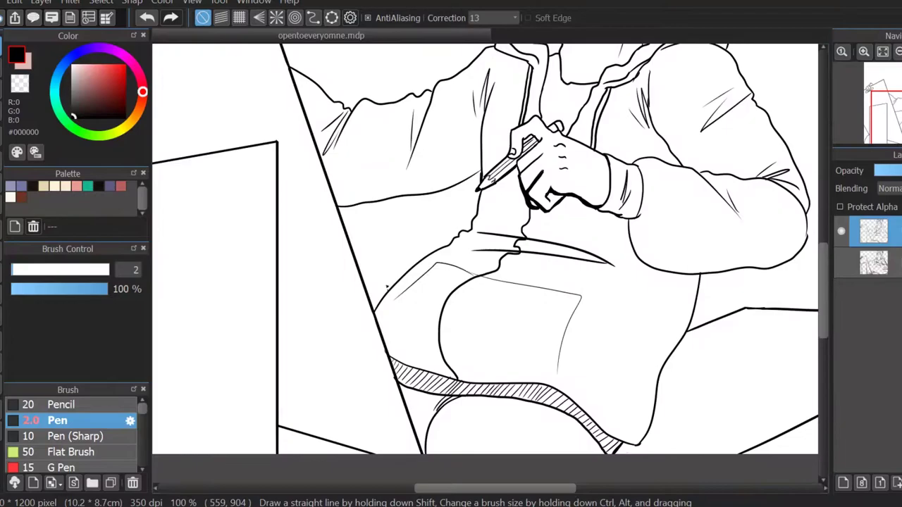
pyautogui.click(147, 18)
pyautogui.moveTo(461, 267); pyautogui.dragTo(384, 333)
# Step: Thicken the collar line, hoodie outline, line to the pencil hand and lower sleeve edge
pyautogui.moveTo(886, 116); pyautogui.dragTo(889, 103)
pyautogui.scroll(3, 477, 170)
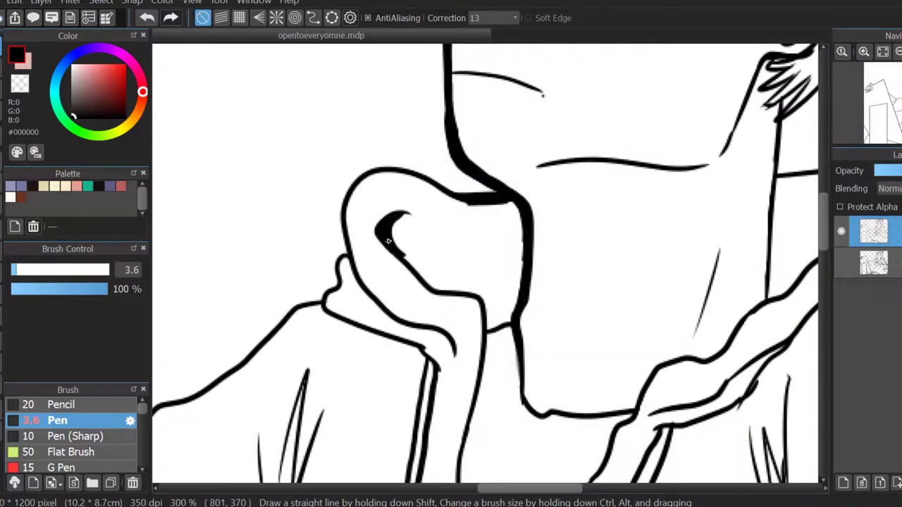
pyautogui.moveTo(490, 290); pyautogui.dragTo(486, 366)
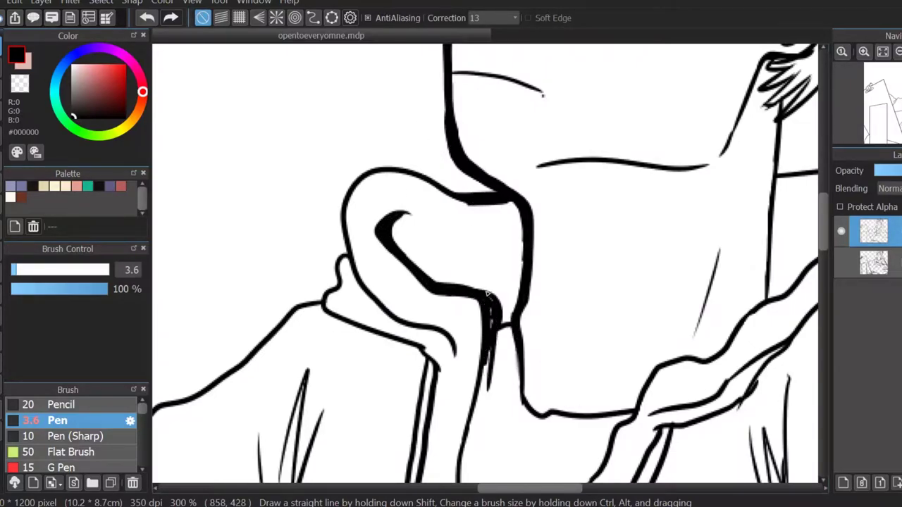
pyautogui.click(883, 53)
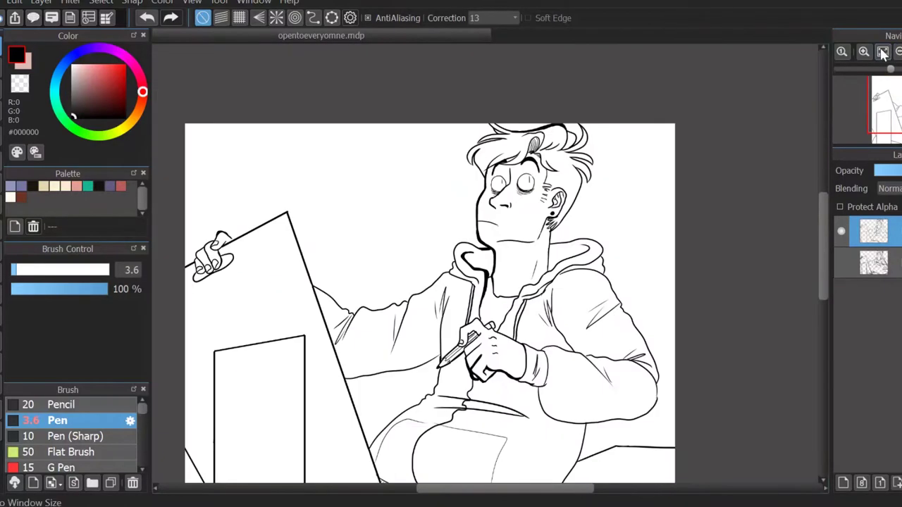
pyautogui.scroll(5, 881, 78)
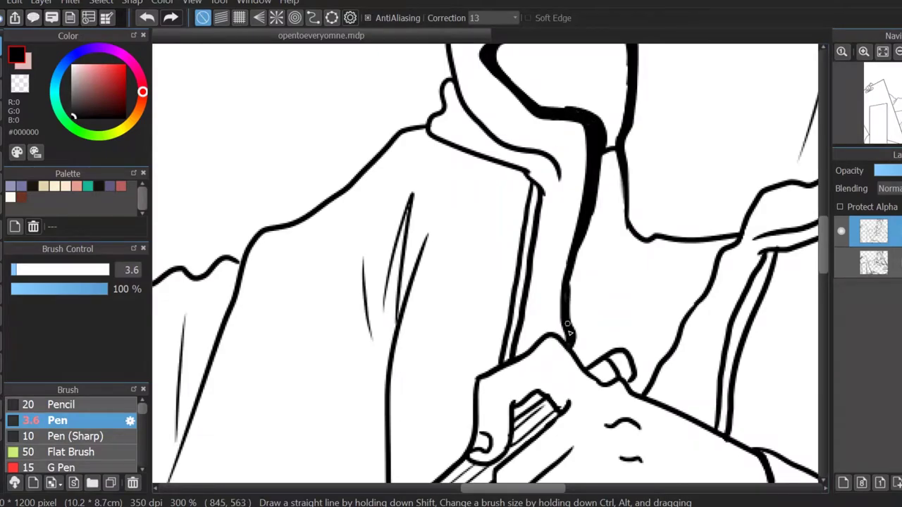
pyautogui.moveTo(568, 326); pyautogui.dragTo(573, 262)
pyautogui.scroll(-5, 574, 262)
pyautogui.hscroll(-4, 574, 262)
pyautogui.moveTo(751, 152); pyautogui.dragTo(647, 204)
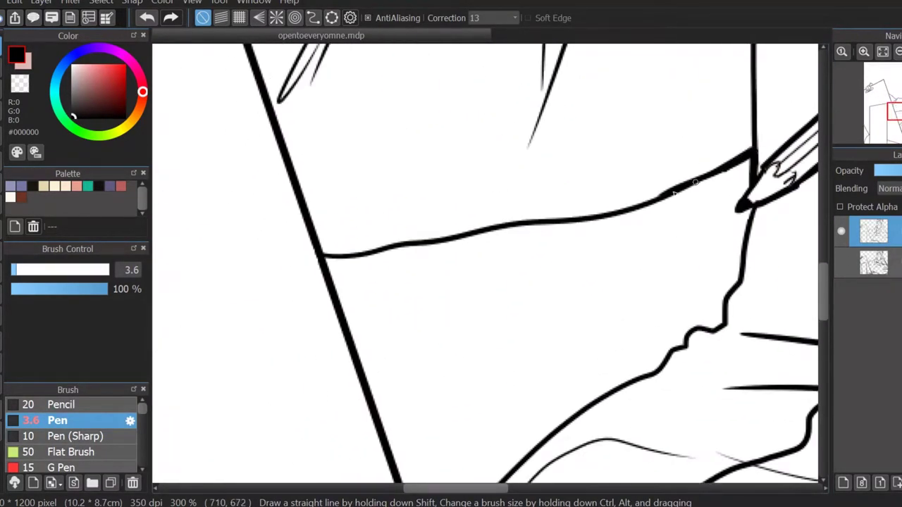
pyautogui.moveTo(507, 226); pyautogui.dragTo(750, 160)
pyautogui.moveTo(325, 266); pyautogui.dragTo(533, 226)
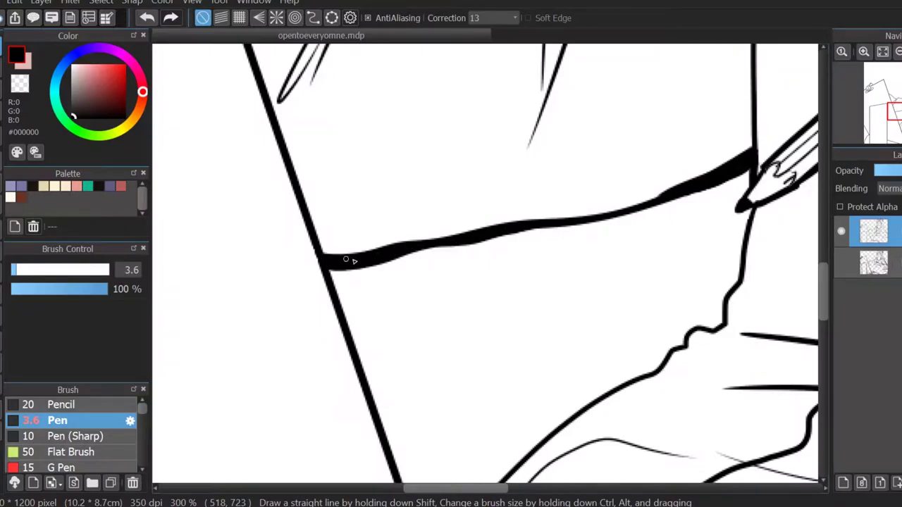
# Step: Mirror-check the proportions, then redraw a hair strand as thinner forked lines filled black
pyautogui.scroll(-6, 346, 260)
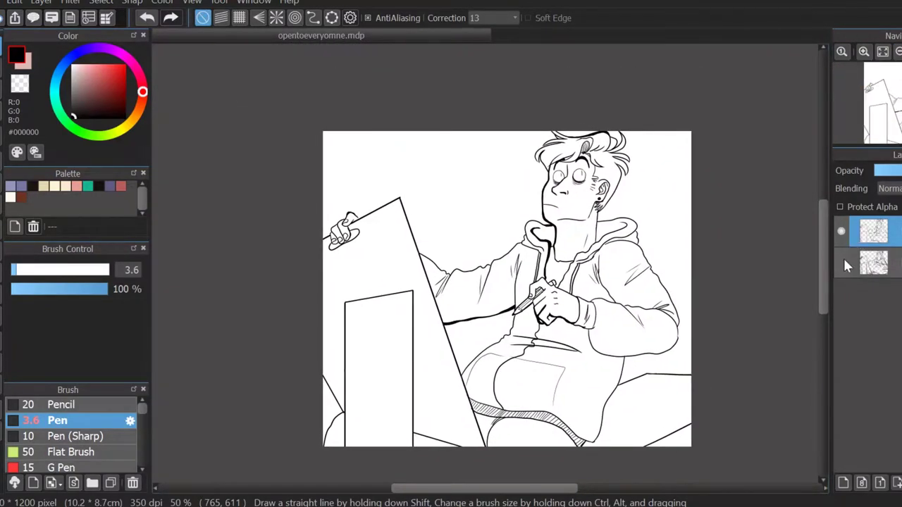
pyautogui.press('h')
pyautogui.press('h')
pyautogui.scroll(4, 494, 282)
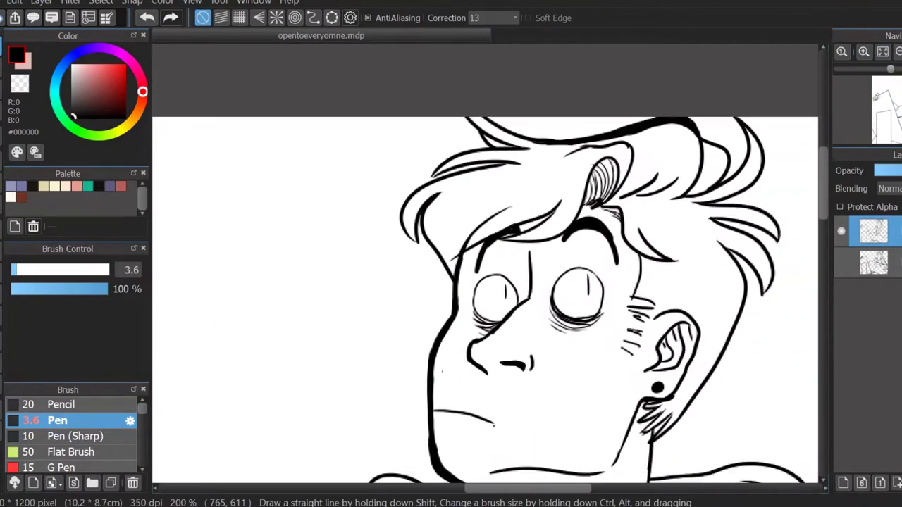
pyautogui.scroll(2, 550, 387)
pyautogui.moveTo(466, 211); pyautogui.dragTo(244, 402)
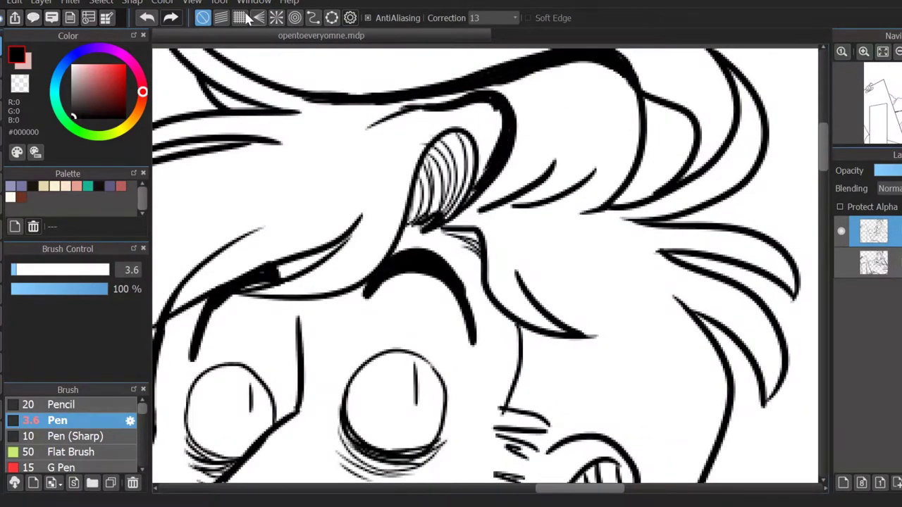
pyautogui.click(146, 17)
pyautogui.moveTo(523, 86); pyautogui.dragTo(479, 197)
pyautogui.press('g')
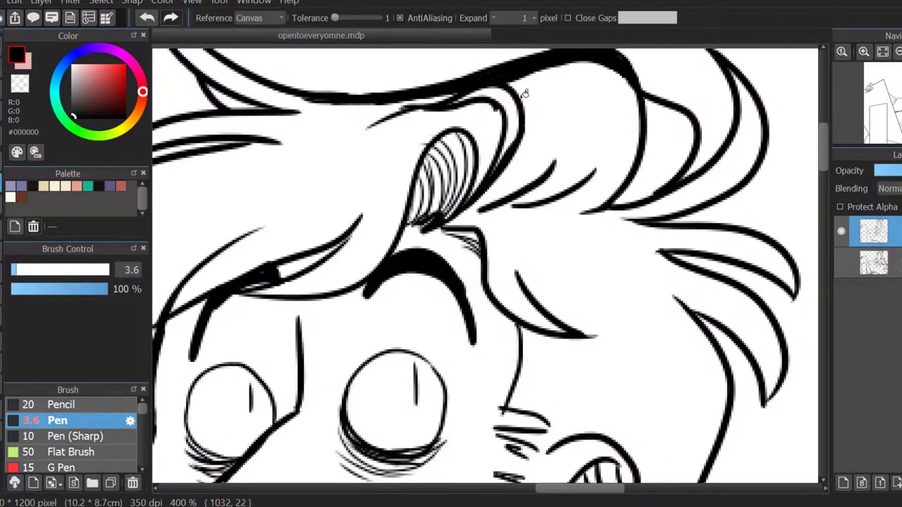
pyautogui.click(525, 93)
pyautogui.press('b')
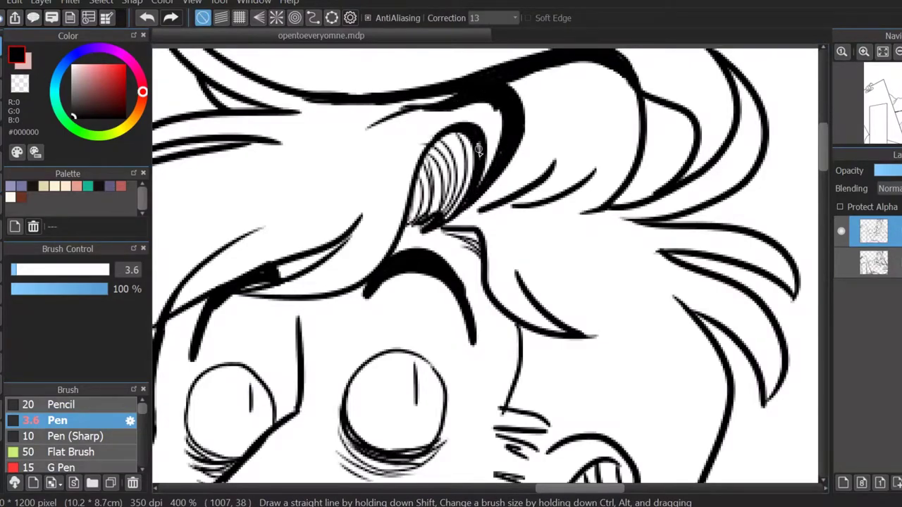
# Step: With the brush at size 10, thicken the vertical neck line
pyautogui.moveTo(479, 149); pyautogui.dragTo(485, 111)
pyautogui.scroll(-4, 485, 111)
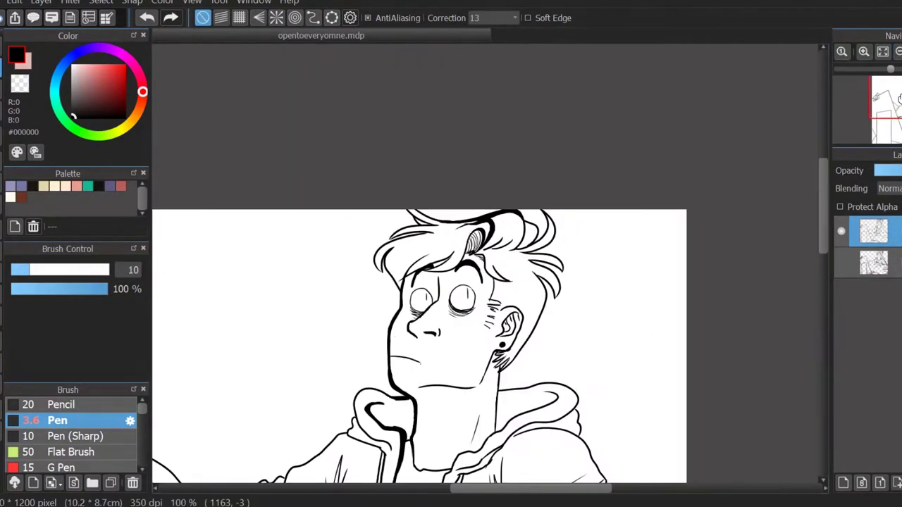
pyautogui.scroll(5, 599, 423)
pyautogui.click(18, 270)
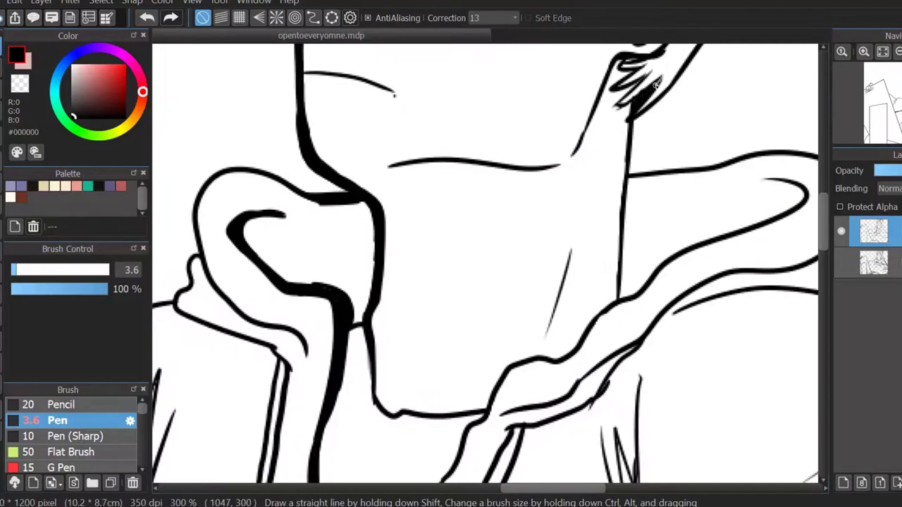
pyautogui.moveTo(638, 115)
pyautogui.mouseDown()
pyautogui.moveTo(625, 285)
pyautogui.moveTo(638, 125)
pyautogui.mouseUp()
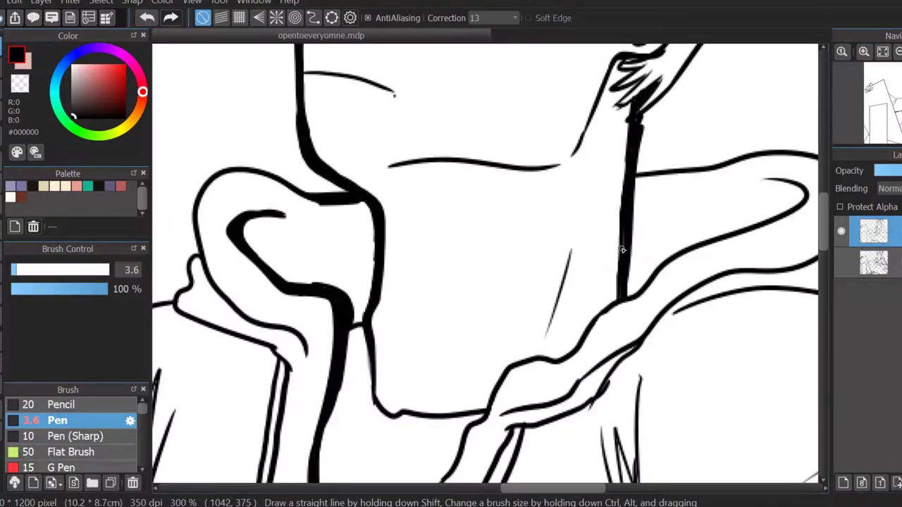
pyautogui.moveTo(708, 189); pyautogui.dragTo(534, 144)
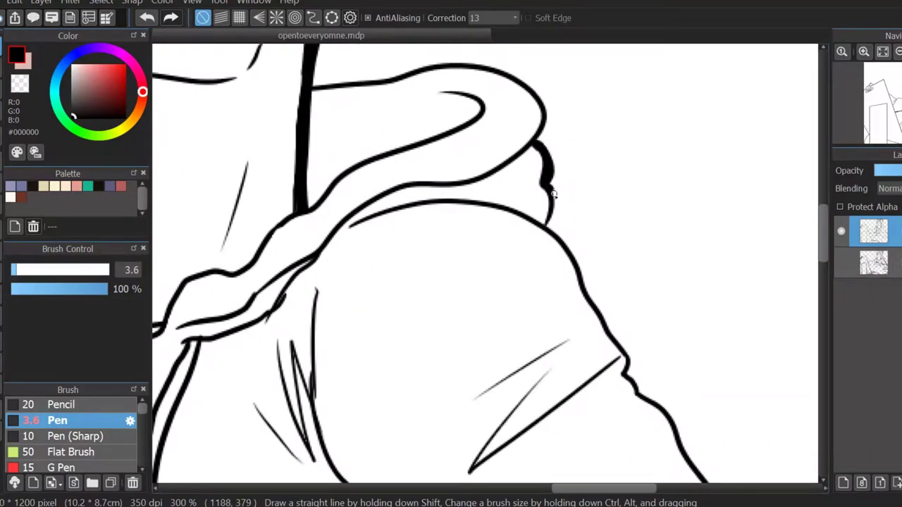
pyautogui.scroll(-6, 572, 205)
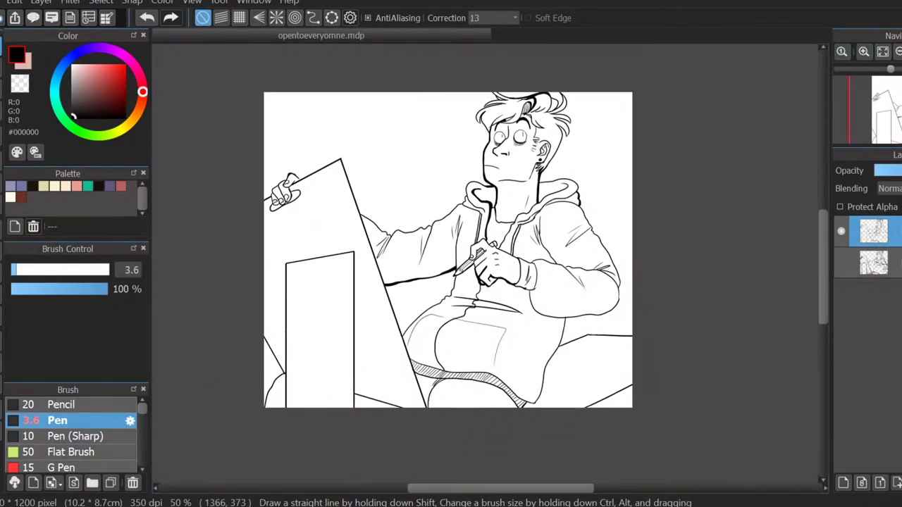
pyautogui.scroll(5, 536, 111)
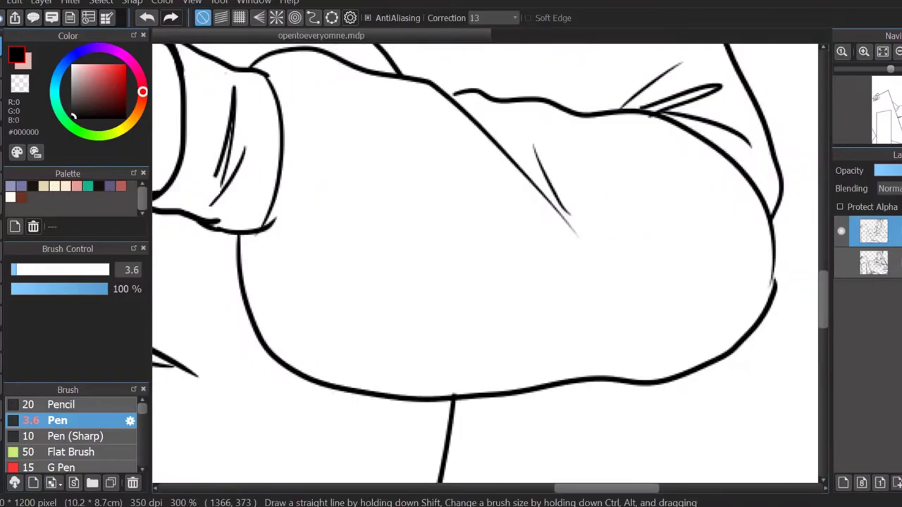
# Step: Thicken the elbow outline, bucket-fill its gaps black, and add a new blank colour layer
pyautogui.moveTo(521, 97)
pyautogui.mouseDown()
pyautogui.moveTo(585, 194)
pyautogui.moveTo(572, 240)
pyautogui.mouseUp()
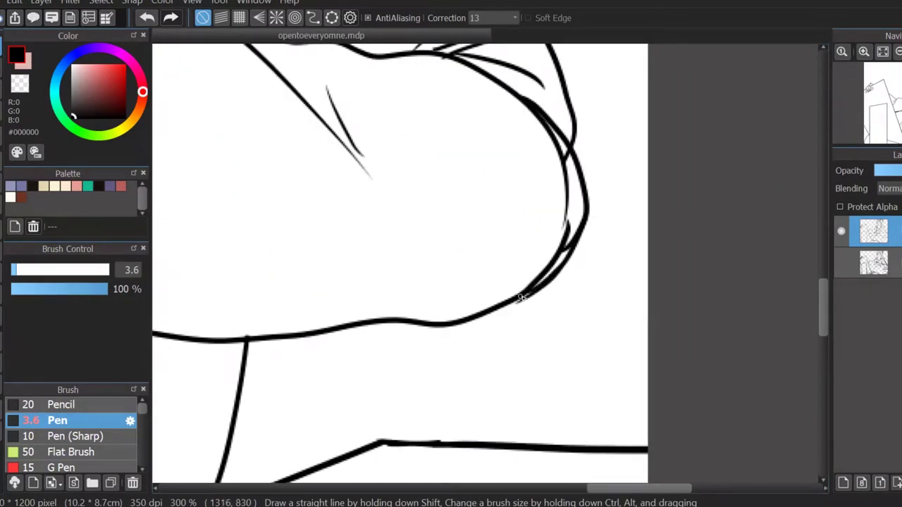
pyautogui.press('g')
pyautogui.click(574, 197)
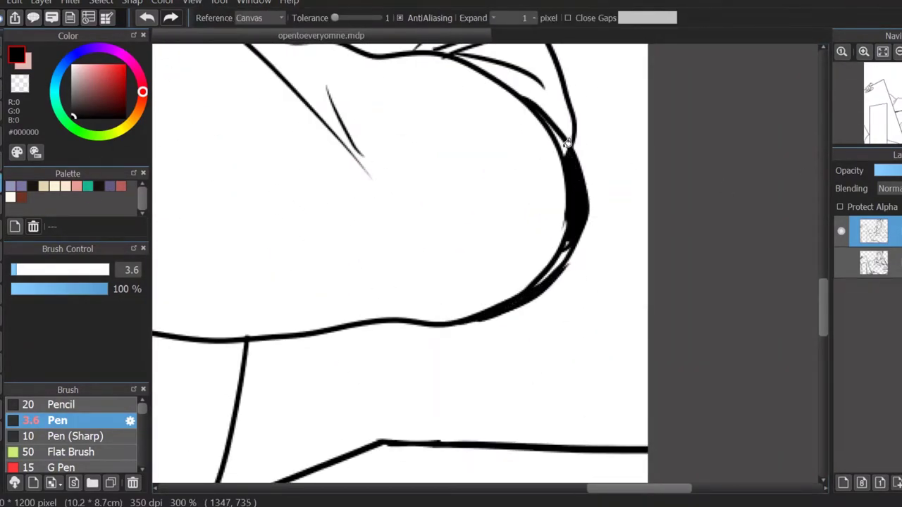
pyautogui.click(565, 146)
pyautogui.click(562, 258)
pyautogui.press('b')
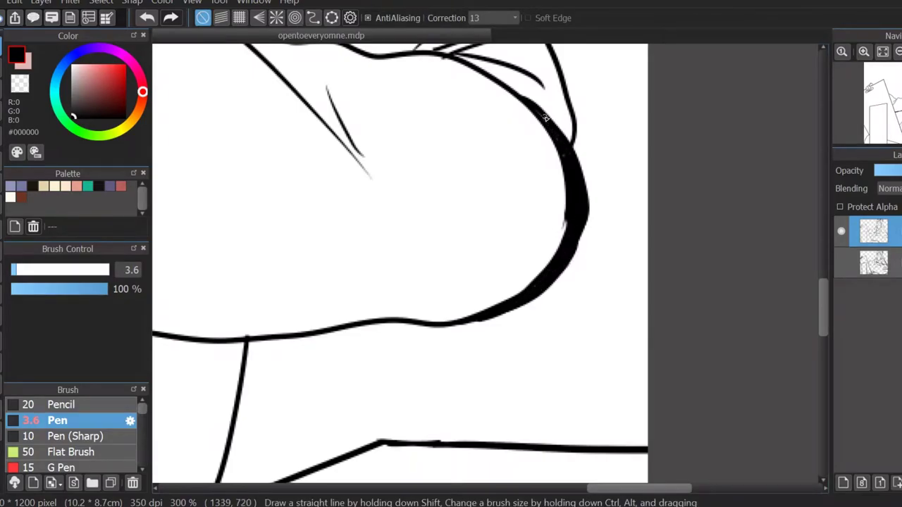
pyautogui.scroll(-5, 873, 71)
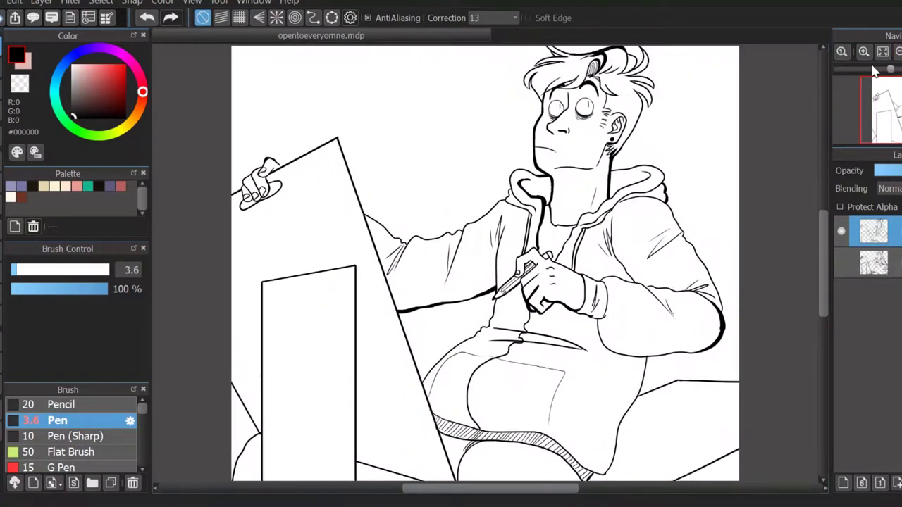
pyautogui.click(860, 262)
pyautogui.click(843, 483)
# Step: Pick peach #FFE7D2, undo a misplaced face fill, and switch between layers
pyautogui.press('g')
pyautogui.click(70, 189)
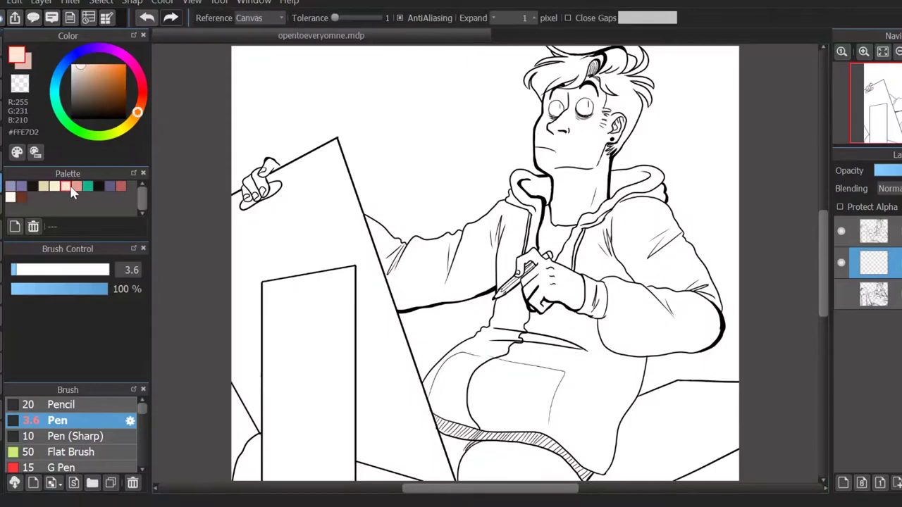
pyautogui.click(596, 169)
pyautogui.click(147, 18)
pyautogui.click(874, 294)
pyautogui.scroll(3, 872, 105)
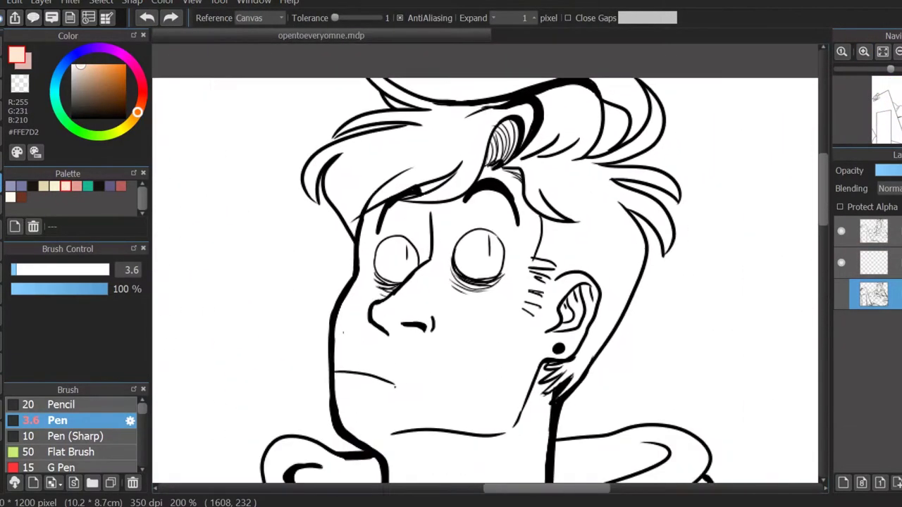
pyautogui.scroll(2, 872, 106)
pyautogui.click(874, 231)
pyautogui.press('b')
pyautogui.press('x')
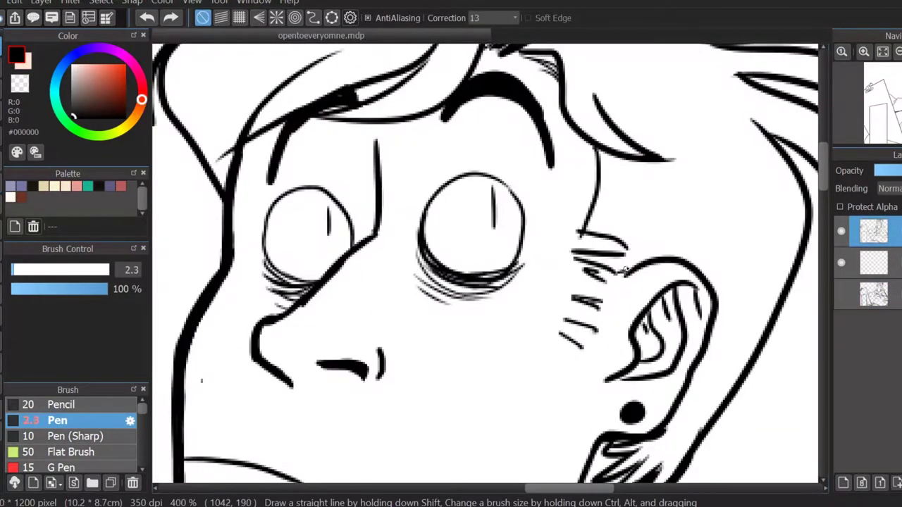
pyautogui.scroll(-1, 624, 271)
pyautogui.scroll(-2, 624, 275)
# Step: Fill the face and ear with peach on the middle colour layer
pyautogui.click(878, 266)
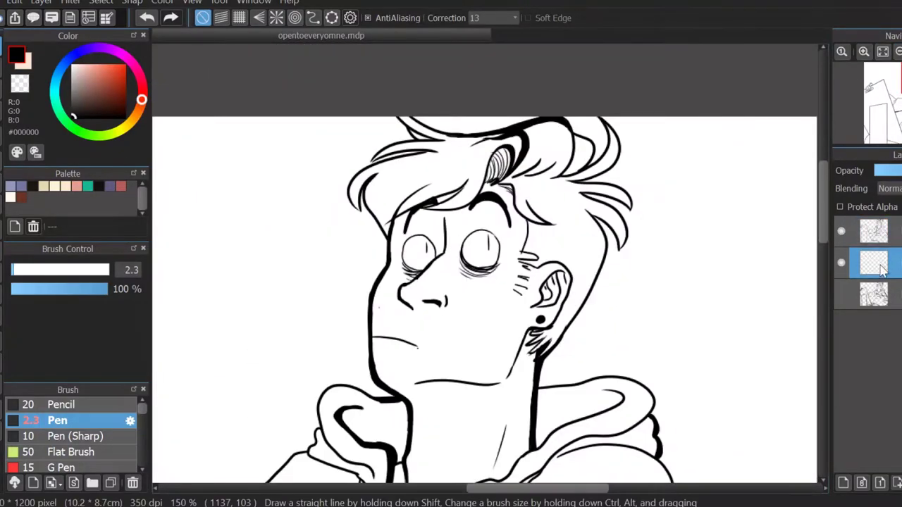
pyautogui.press('x')
pyautogui.press('g')
pyautogui.click(545, 282)
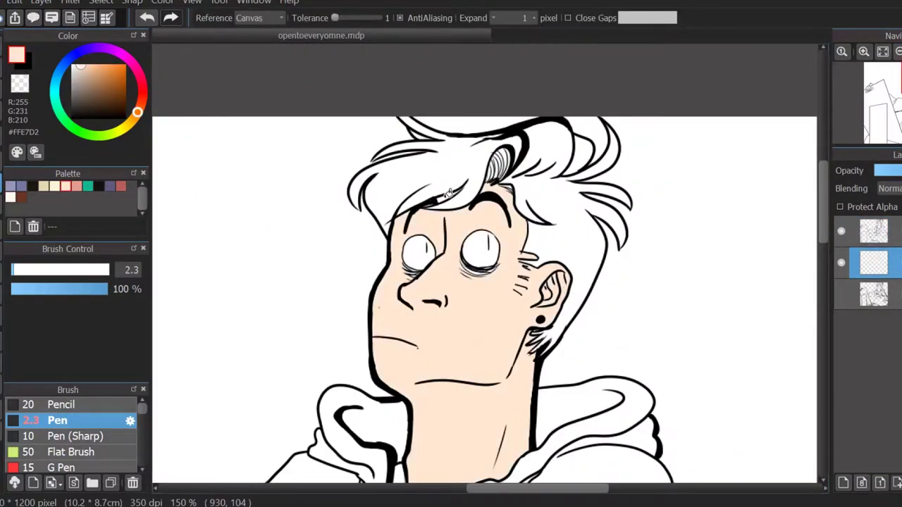
# Step: Thicken the top outline of the easel hand in black on the line-art layer
pyautogui.moveTo(881, 85)
pyautogui.mouseDown()
pyautogui.moveTo(890, 107)
pyautogui.moveTo(874, 90)
pyautogui.mouseUp()
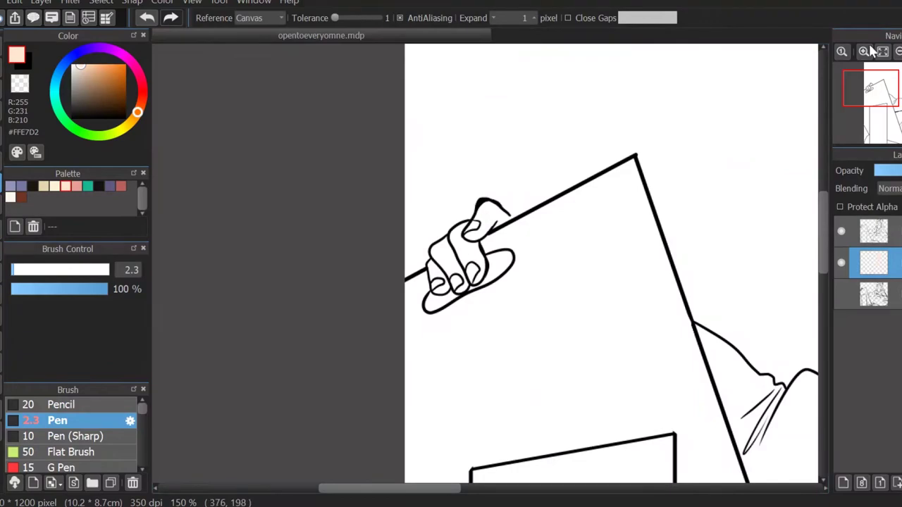
pyautogui.scroll(2, 485, 216)
pyautogui.click(874, 232)
pyautogui.press('x')
pyautogui.press('b')
pyautogui.moveTo(501, 143)
pyautogui.mouseDown()
pyautogui.moveTo(468, 155)
pyautogui.moveTo(494, 133)
pyautogui.mouseUp()
# Step: Fill the fingers and the pencil-holding hand with peach on the colour layer
pyautogui.click(874, 262)
pyautogui.press('x')
pyautogui.press('g')
pyautogui.click(415, 262)
pyautogui.click(423, 233)
pyautogui.click(459, 194)
pyautogui.click(494, 159)
pyautogui.click(458, 282)
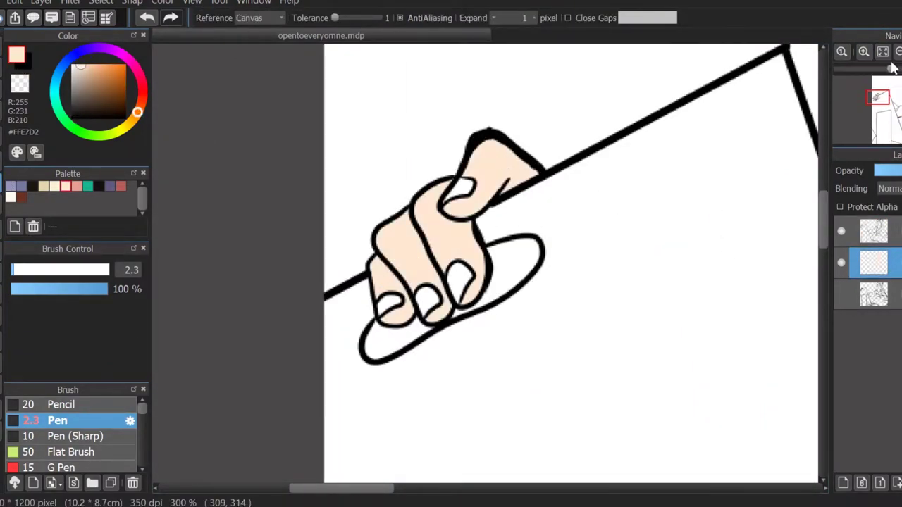
pyautogui.scroll(-5, 493, 246)
# Step: Pick the salmon blush colour, hide the line-art layer, and magic-wand the empty white area
pyautogui.hotkey('alt', 'Tab')
pyautogui.click(654, 456)
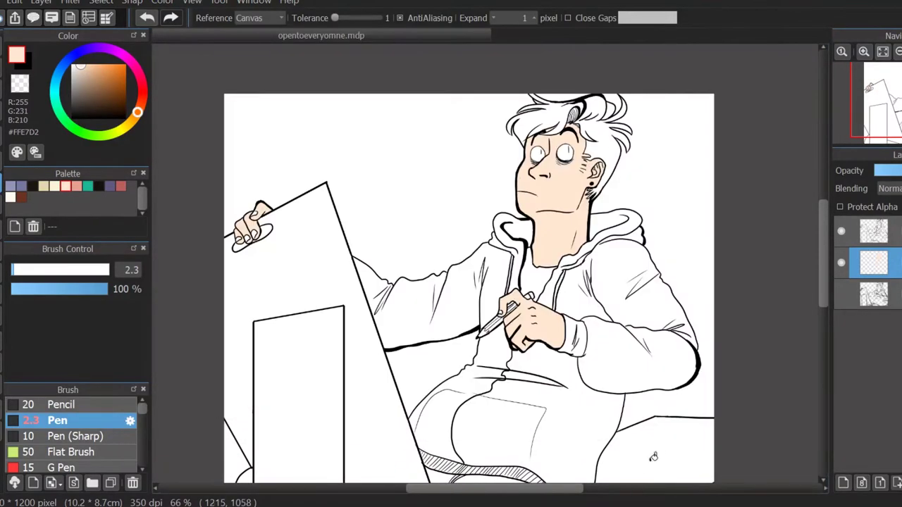
pyautogui.click(76, 186)
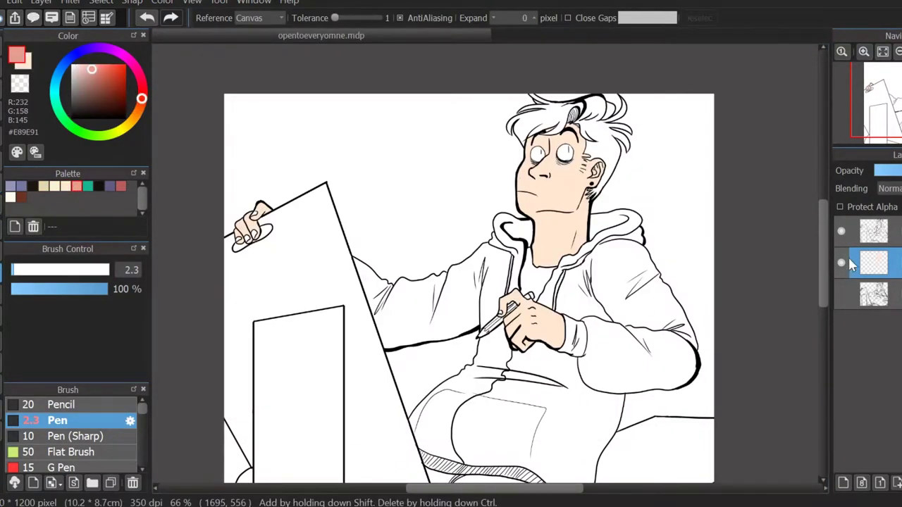
pyautogui.click(841, 231)
pyautogui.click(638, 309)
# Step: Invert the selection onto the skin fills and show the line-art layer again
pyautogui.click(101, 2)
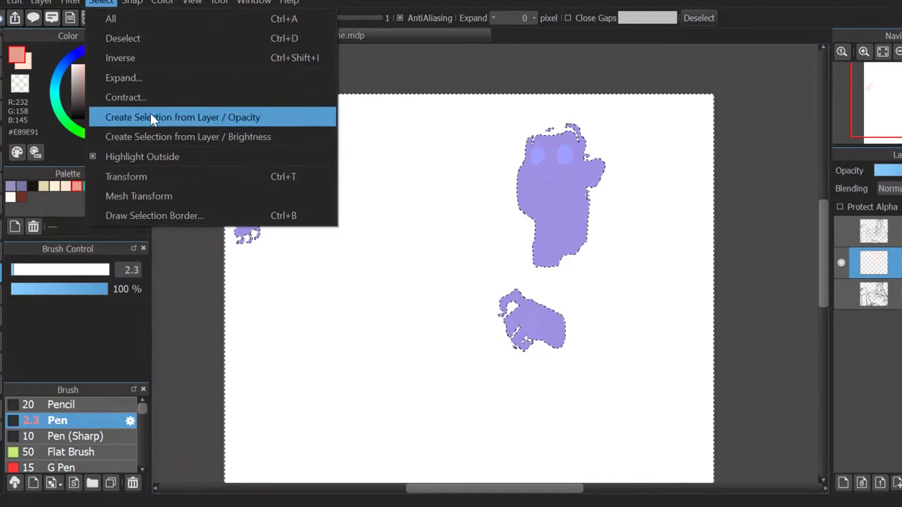
pyautogui.click(123, 56)
pyautogui.scroll(5, 493, 282)
pyautogui.click(841, 231)
# Step: Paint #E89E91 blush over the nose and both cheeks with a size-16 Flat Brush
pyautogui.press('n')
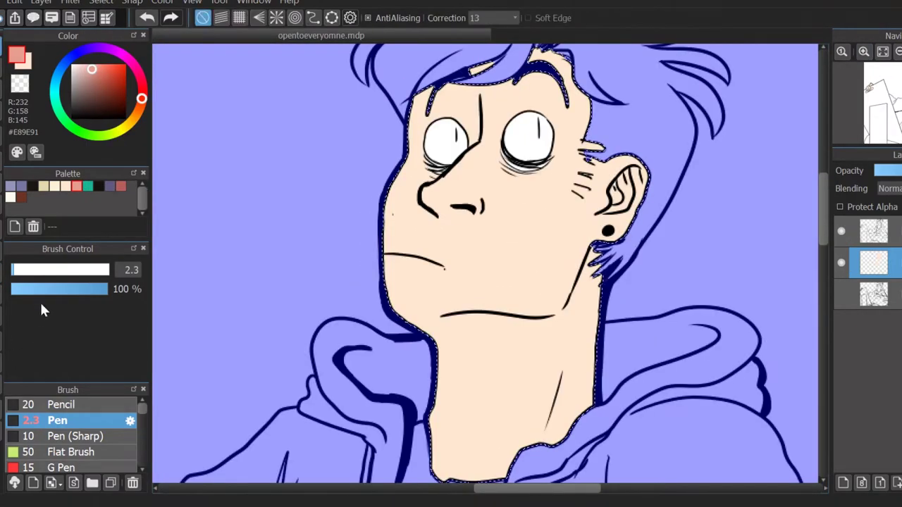
pyautogui.click(71, 452)
pyautogui.click(44, 270)
pyautogui.click(42, 270)
pyautogui.moveTo(430, 187); pyautogui.dragTo(461, 204)
pyautogui.moveTo(472, 144); pyautogui.dragTo(452, 201)
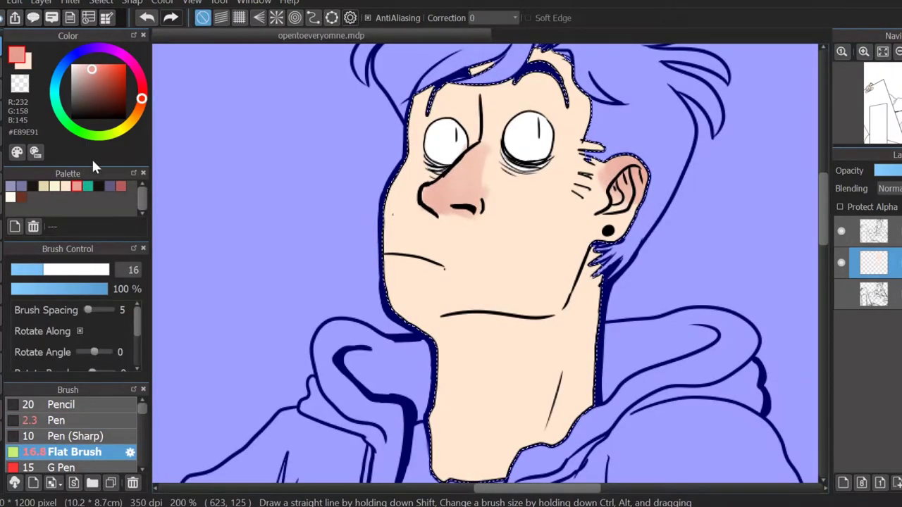
pyautogui.moveTo(504, 187); pyautogui.dragTo(596, 212)
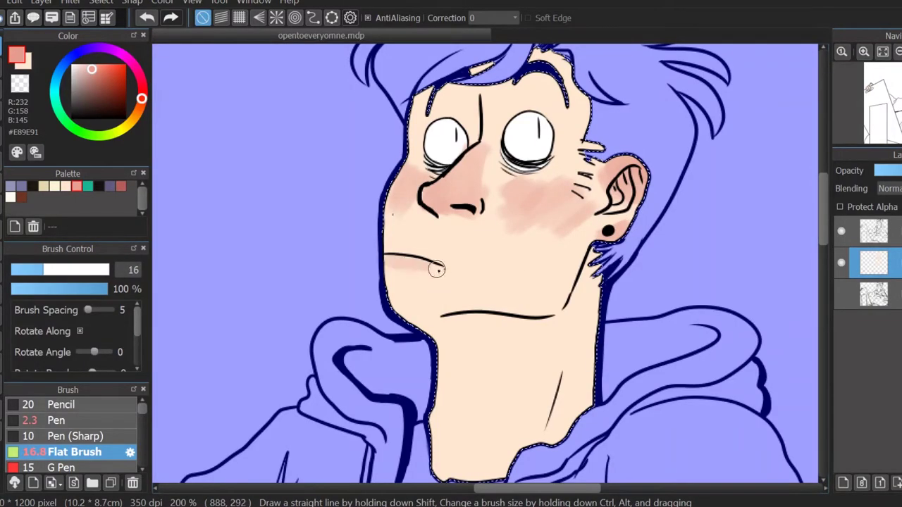
# Step: Shade the pencil hand's fingertip, knuckles and lower fingers with salmon blush
pyautogui.scroll(-10, 413, 212)
pyautogui.moveTo(395, 194)
pyautogui.mouseDown()
pyautogui.moveTo(394, 176)
pyautogui.moveTo(434, 131)
pyautogui.moveTo(432, 166)
pyautogui.mouseUp()
pyautogui.moveTo(485, 152); pyautogui.dragTo(504, 258)
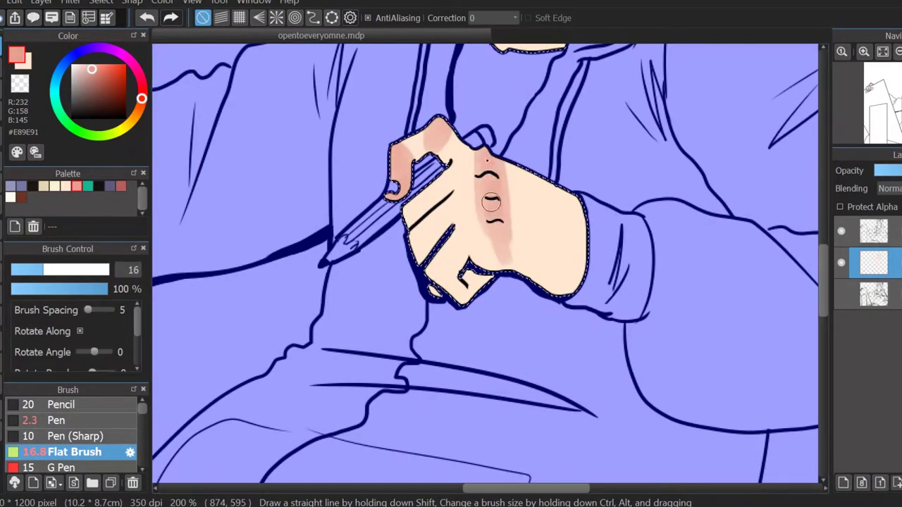
pyautogui.moveTo(423, 212); pyautogui.dragTo(436, 266)
# Step: Blend the hand shading by alternately sampling light peach and salmon tones, hiding the selection outline
pyautogui.hscroll(-10, 463, 223)
pyautogui.scroll(3, 494, 205)
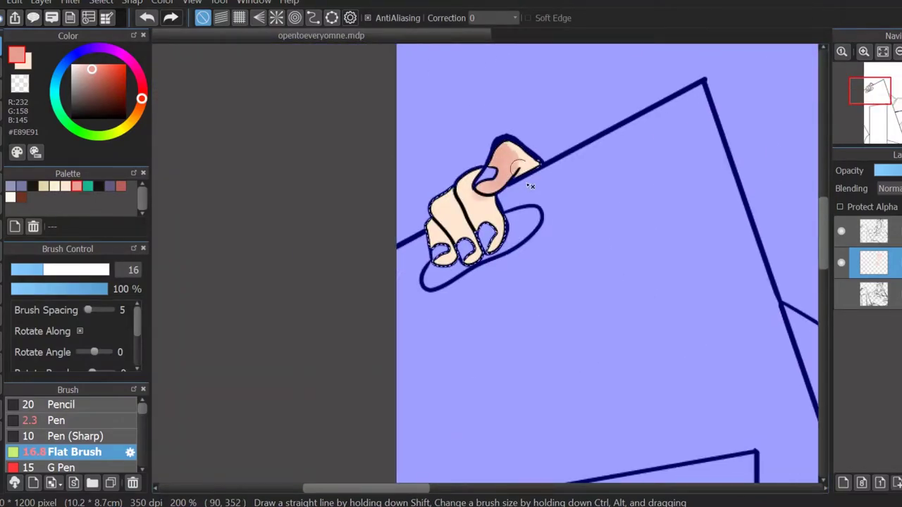
pyautogui.keyDown('alt'); pyautogui.click(449, 215); pyautogui.keyUp('alt')
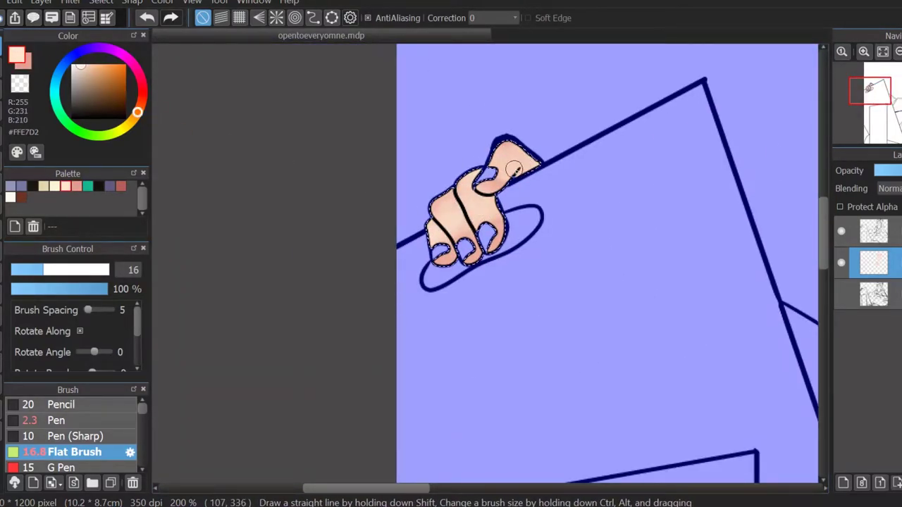
pyautogui.keyDown('alt'); pyautogui.click(485, 245); pyautogui.keyUp('alt')
pyautogui.keyDown('alt'); pyautogui.click(490, 214); pyautogui.keyUp('alt')
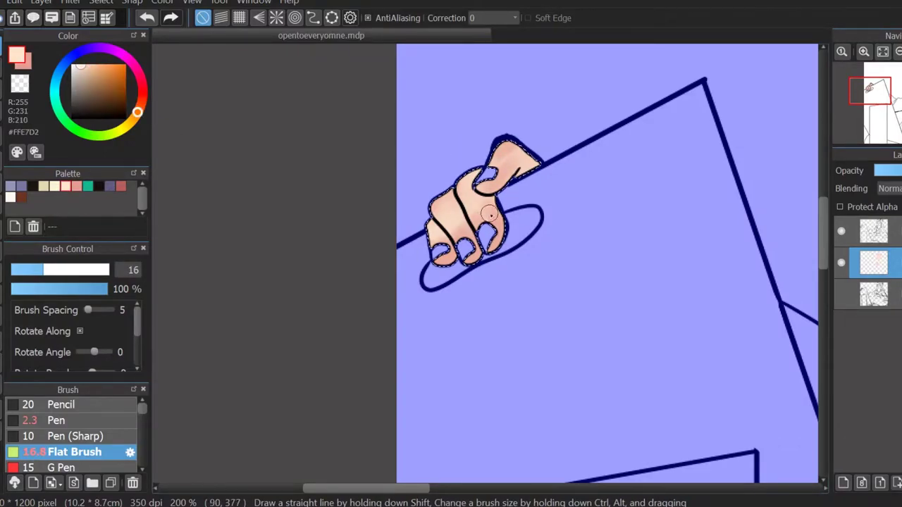
pyautogui.hotkey('ctrl', 'd')
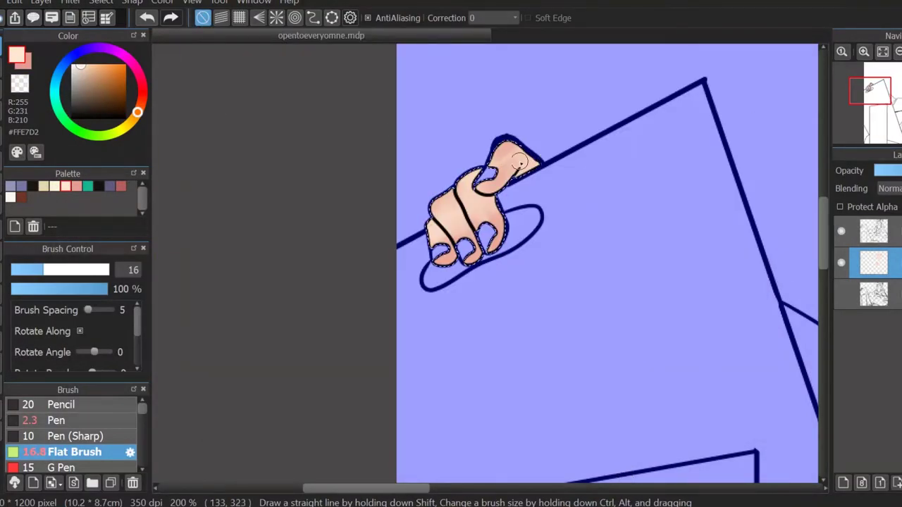
pyautogui.keyDown('alt'); pyautogui.click(476, 216); pyautogui.keyUp('alt')
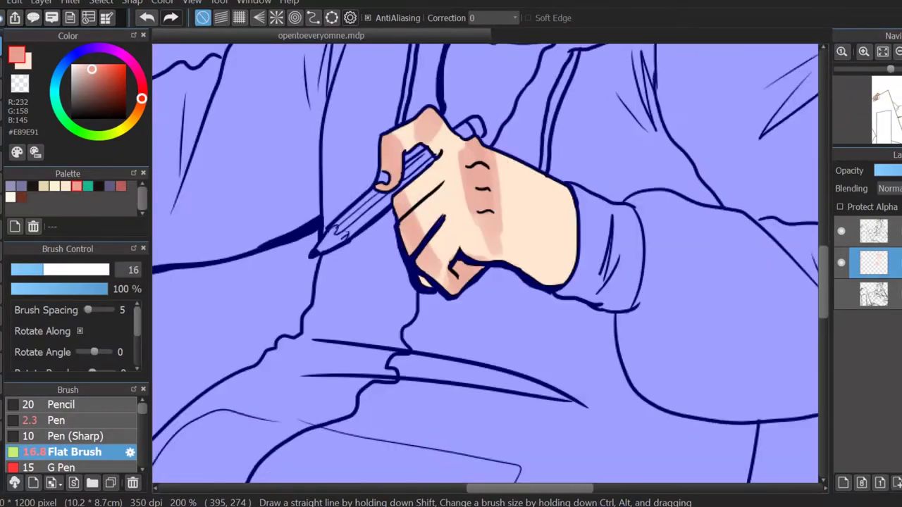
pyautogui.keyDown('alt'); pyautogui.click(417, 115); pyautogui.keyUp('alt')
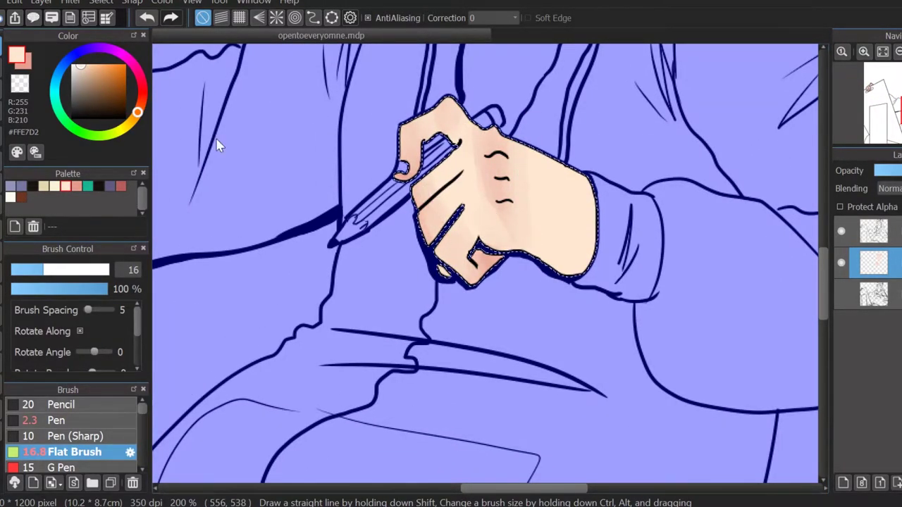
pyautogui.keyDown('alt'); pyautogui.click(409, 160); pyautogui.keyUp('alt')
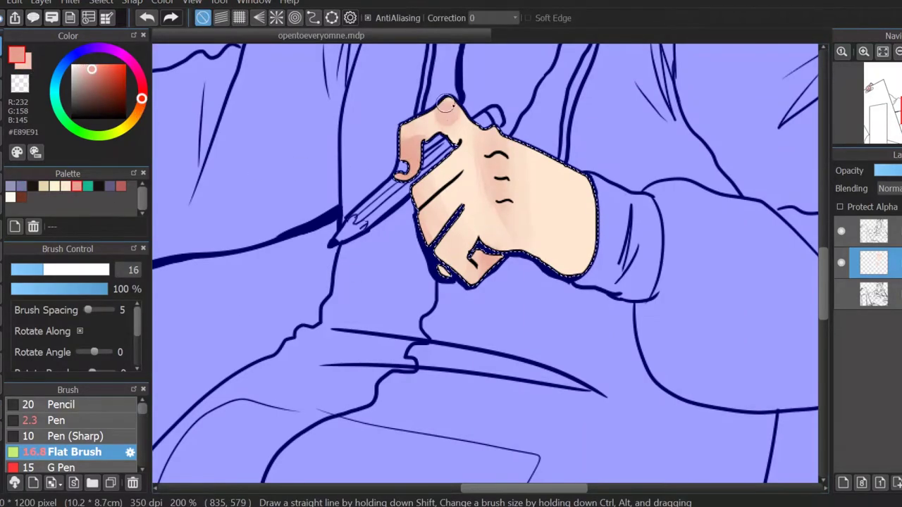
pyautogui.keyDown('alt'); pyautogui.click(464, 266); pyautogui.keyUp('alt')
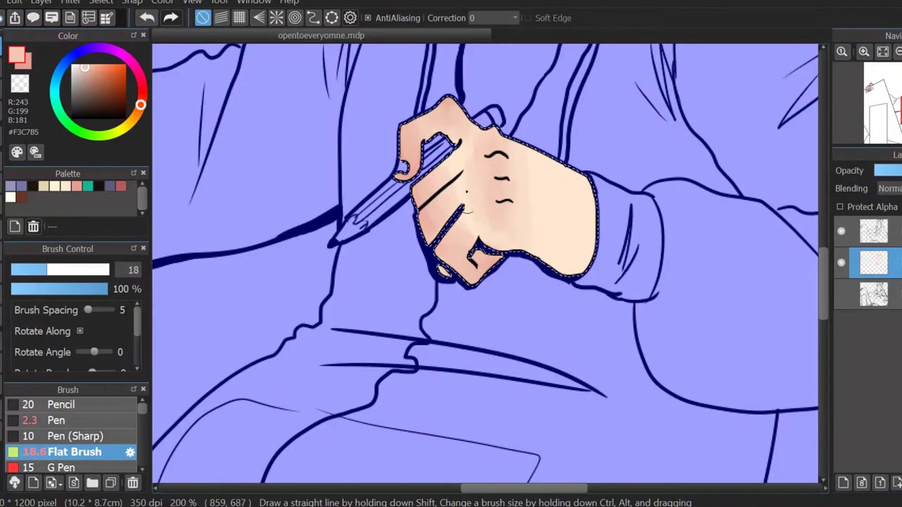
pyautogui.click(73, 188)
pyautogui.click(65, 186)
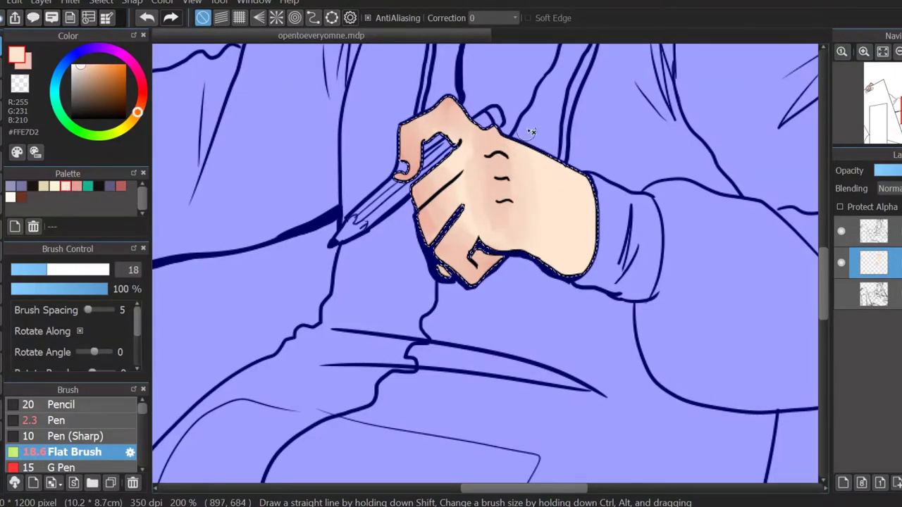
# Step: Blend the cheek blush with peach, then pick dark purple #605B7E for under-eye shadows
pyautogui.moveTo(461, 223); pyautogui.dragTo(568, 321)
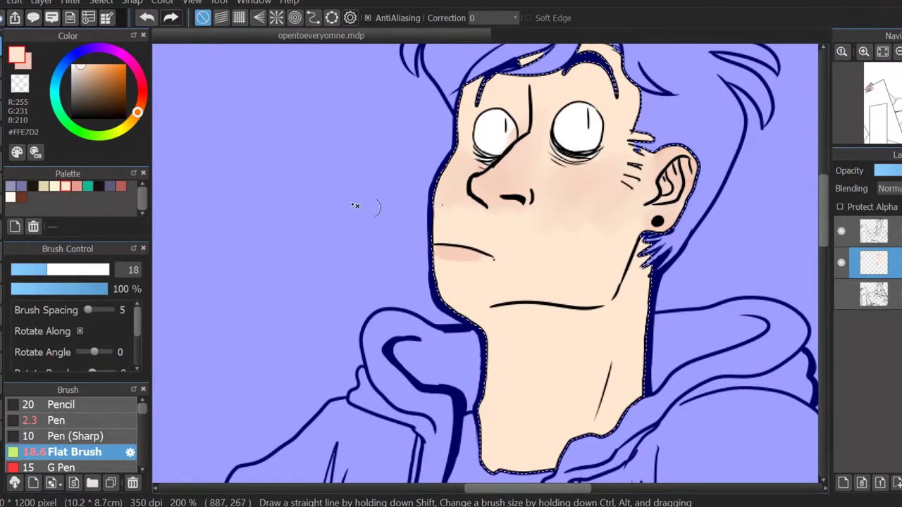
pyautogui.click(65, 79)
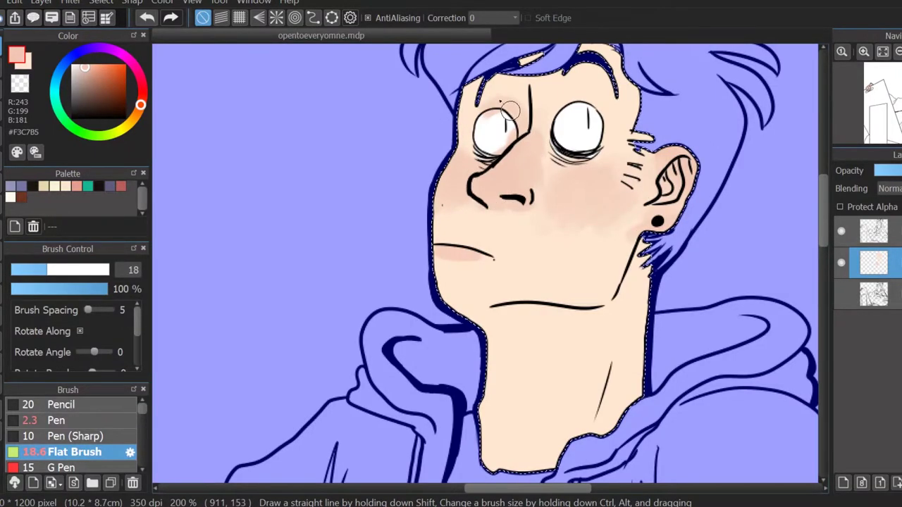
pyautogui.keyDown('alt'); pyautogui.click(557, 160); pyautogui.keyUp('alt')
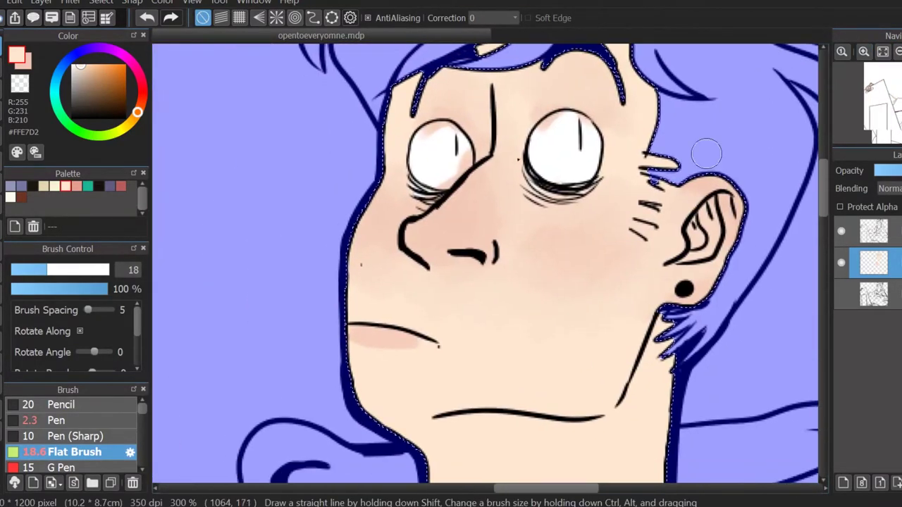
pyautogui.keyDown('alt'); pyautogui.click(558, 243); pyautogui.keyUp('alt')
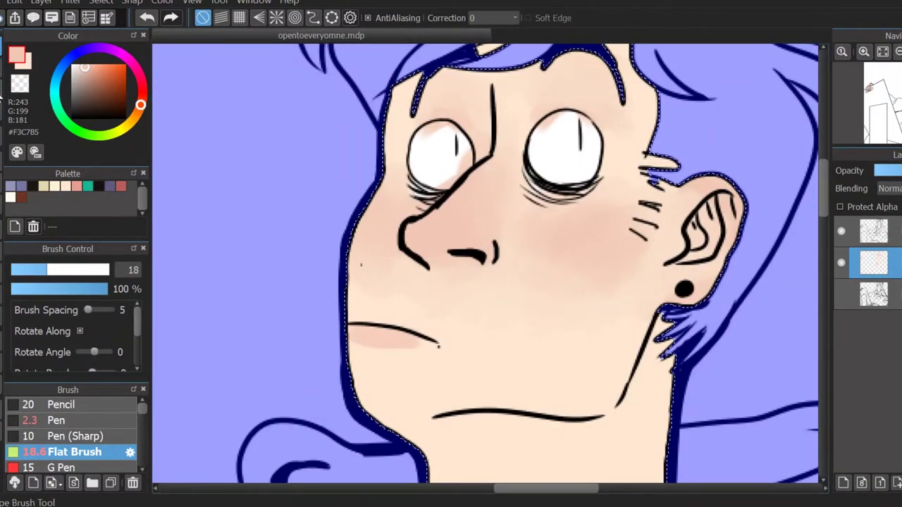
pyautogui.click(110, 186)
# Step: Paint dark shadows under the right eye, at the left eye's inner corner and above the right eye
pyautogui.click(26, 270)
pyautogui.moveTo(523, 175)
pyautogui.mouseDown()
pyautogui.moveTo(597, 188)
pyautogui.moveTo(527, 183)
pyautogui.moveTo(543, 207)
pyautogui.mouseUp()
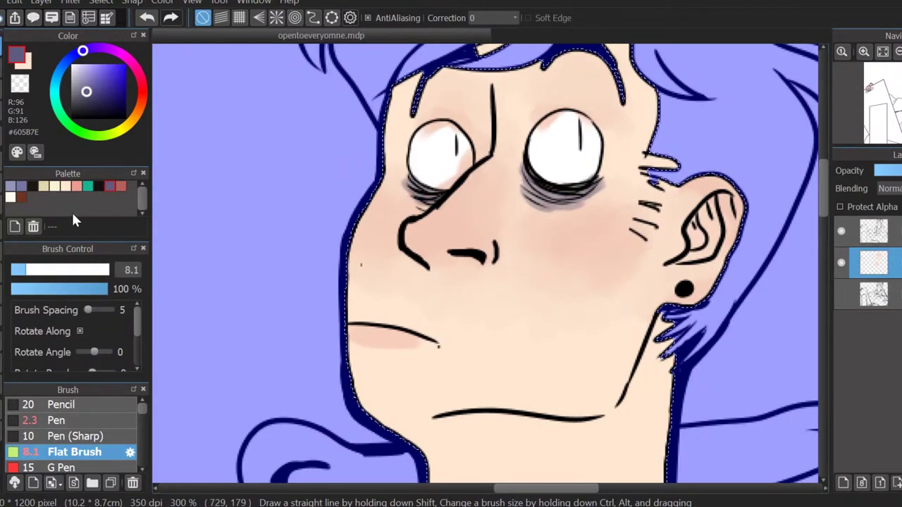
pyautogui.moveTo(456, 118); pyautogui.dragTo(485, 134)
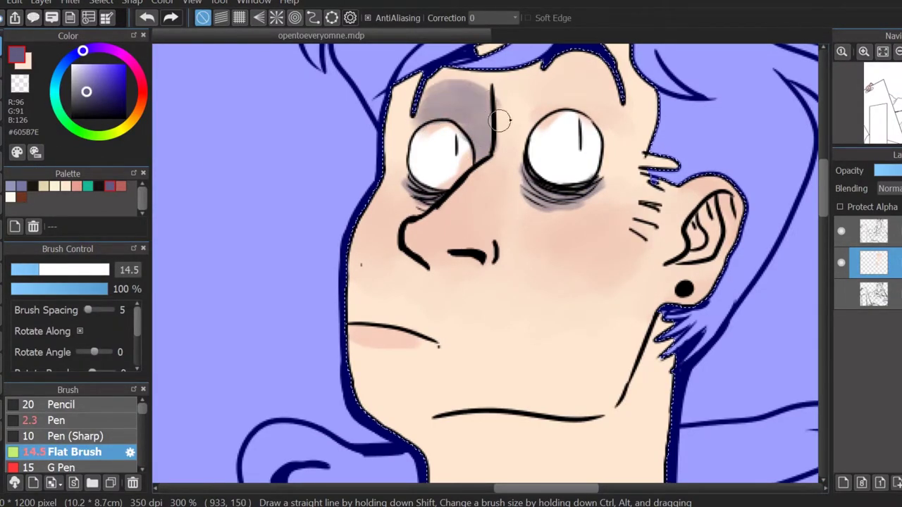
pyautogui.moveTo(529, 113)
pyautogui.mouseDown()
pyautogui.moveTo(586, 97)
pyautogui.moveTo(610, 107)
pyautogui.mouseUp()
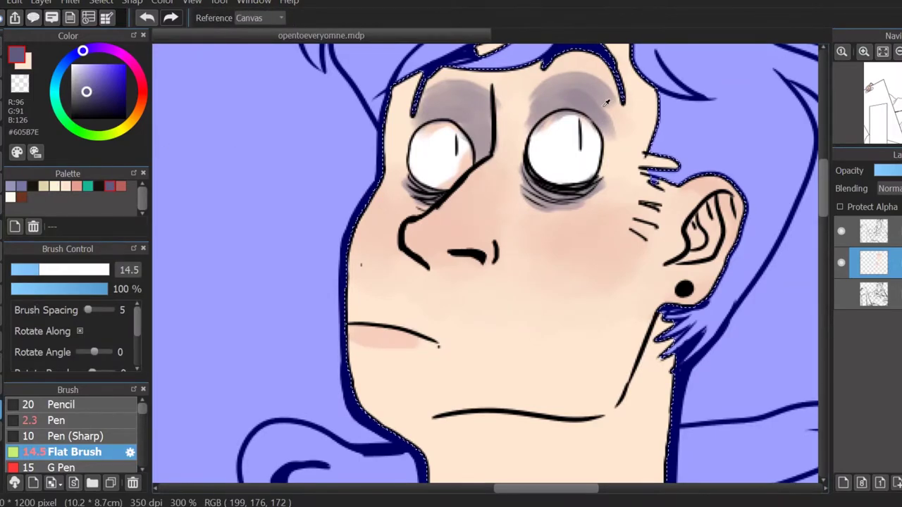
# Step: Blend muted pinkish-grey #C69C9A across the brow shadows, alternating with peach #FFE7D2
pyautogui.click(76, 186)
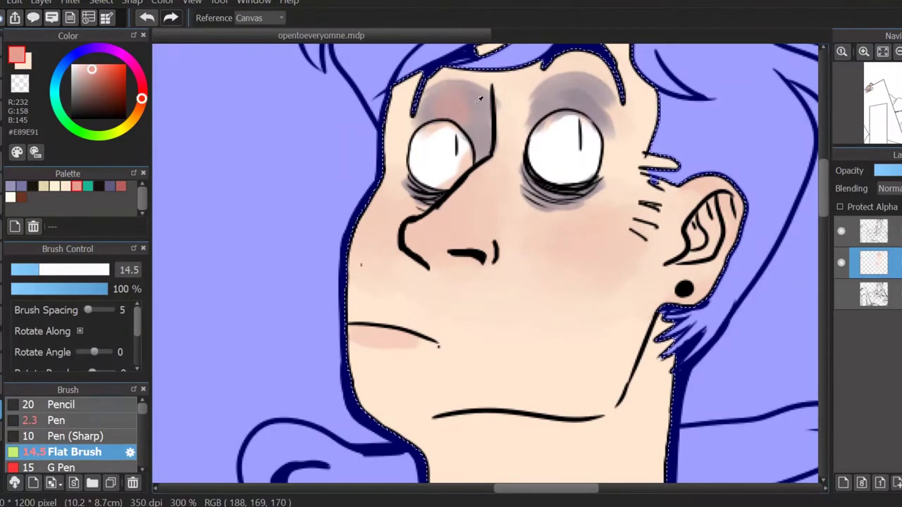
pyautogui.click(83, 76)
pyautogui.moveTo(466, 111)
pyautogui.mouseDown()
pyautogui.moveTo(479, 158)
pyautogui.moveTo(554, 98)
pyautogui.mouseUp()
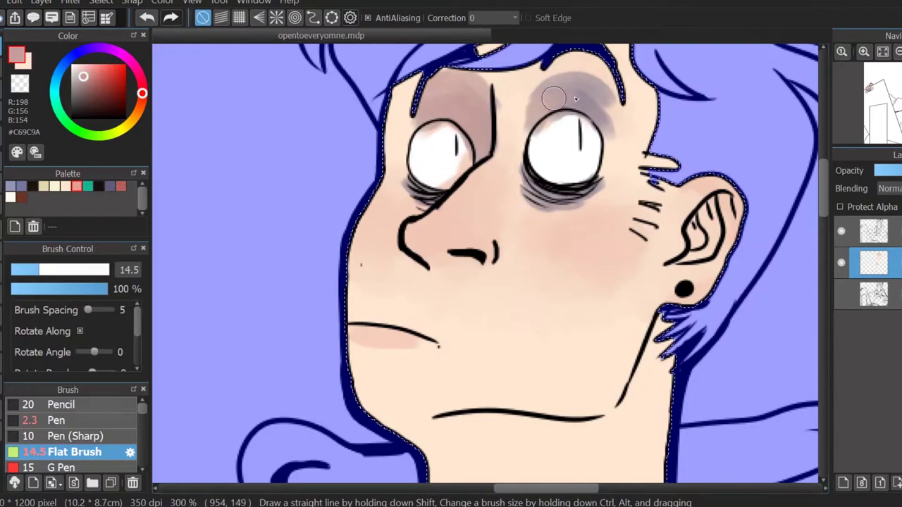
pyautogui.click(66, 186)
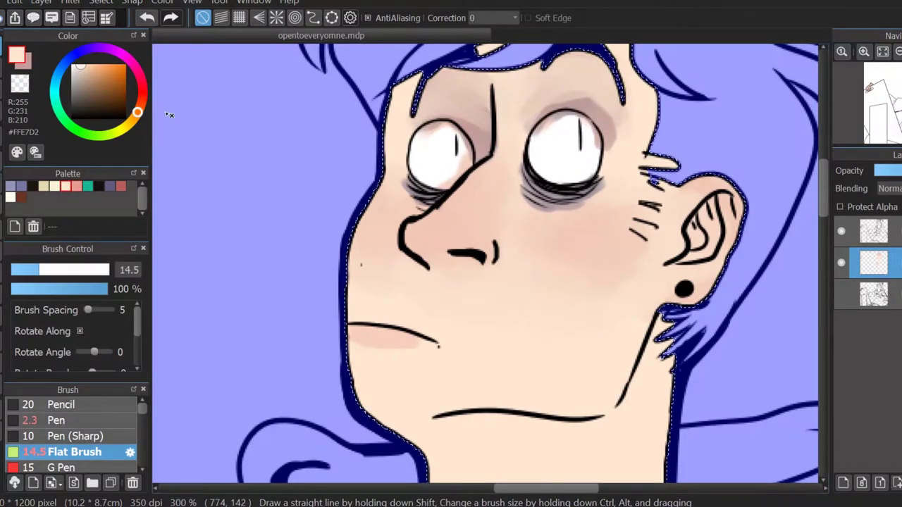
pyautogui.press('x')
pyautogui.press('x')
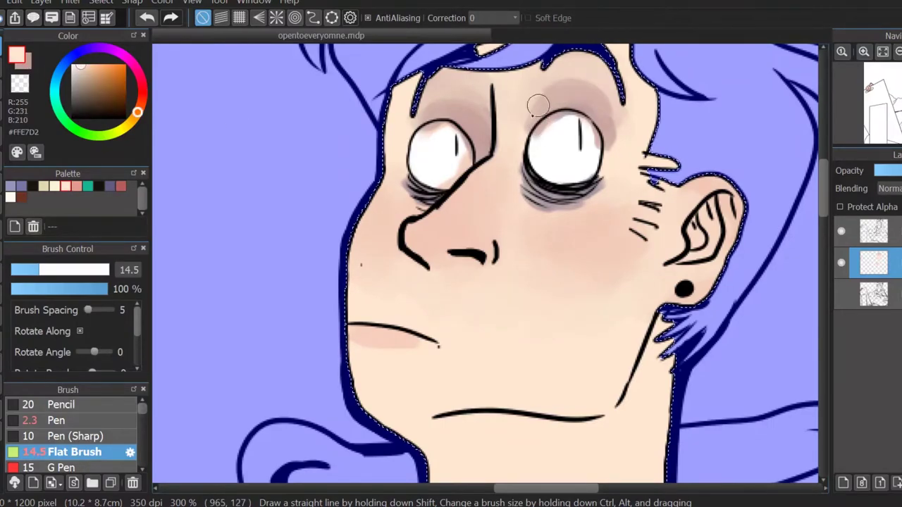
pyautogui.moveTo(540, 101); pyautogui.dragTo(482, 127)
pyautogui.press('x')
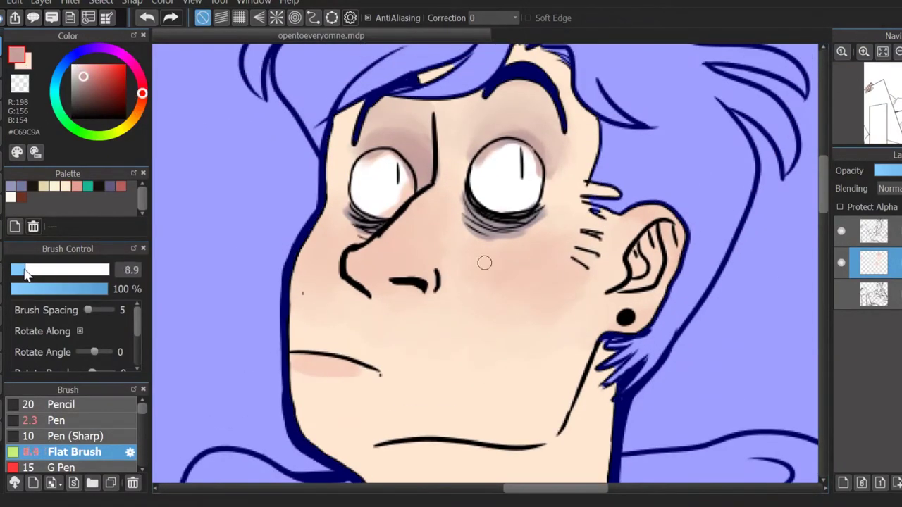
pyautogui.press('x')
pyautogui.hotkey('ctrl', 'd')
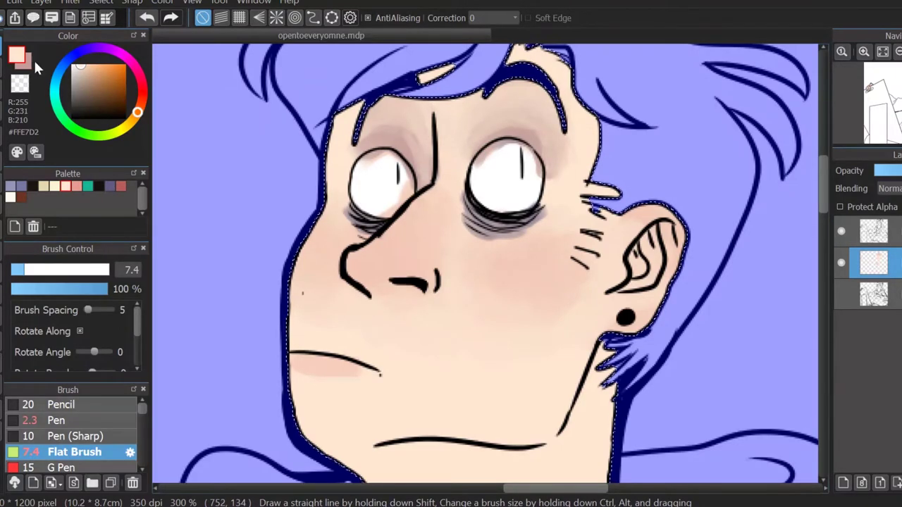
pyautogui.press('x')
pyautogui.hotkey('ctrl', 'd')
# Step: Deepen the shading above both eyes at brush size 15, then soften edges with peach
pyautogui.click(42, 272)
pyautogui.moveTo(456, 166)
pyautogui.mouseDown()
pyautogui.moveTo(525, 173)
pyautogui.moveTo(529, 123)
pyautogui.moveTo(570, 155)
pyautogui.mouseUp()
pyautogui.press('x')
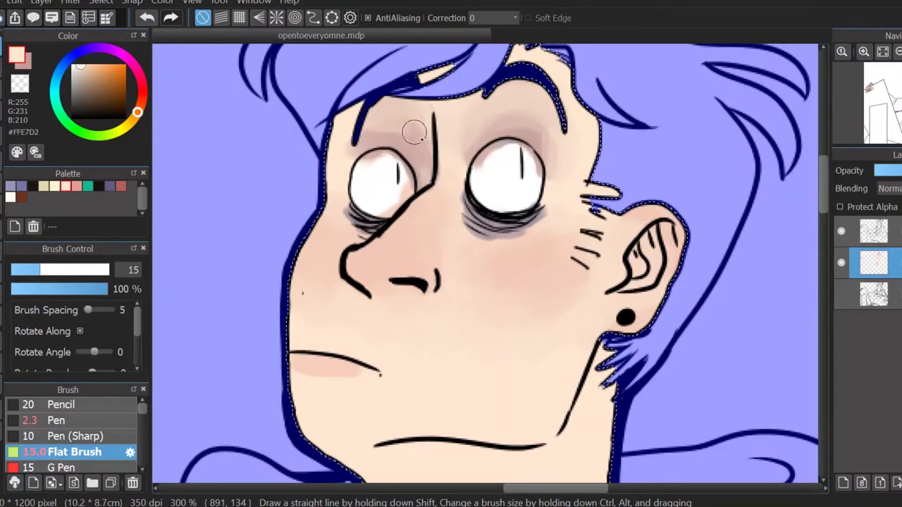
pyautogui.press('x')
pyautogui.hotkey('ctrl', 'shift', 'd')
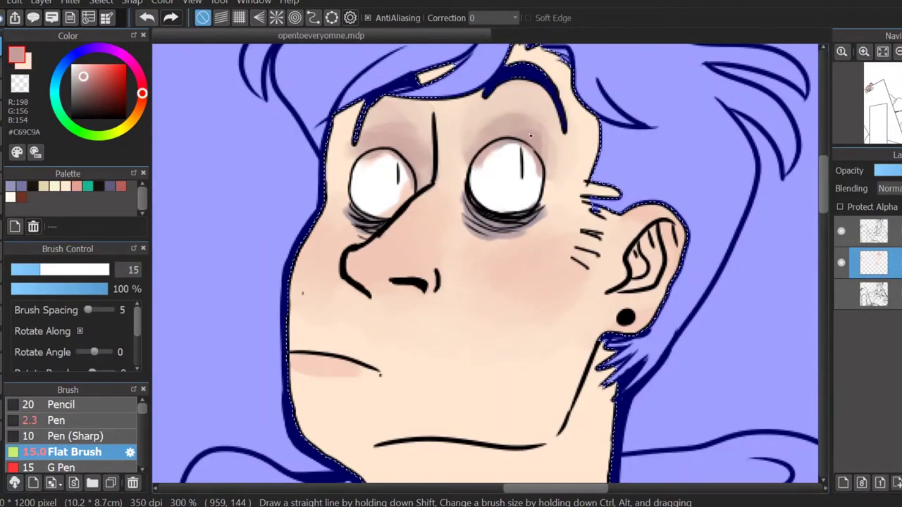
pyautogui.press('x')
pyautogui.click(24, 270)
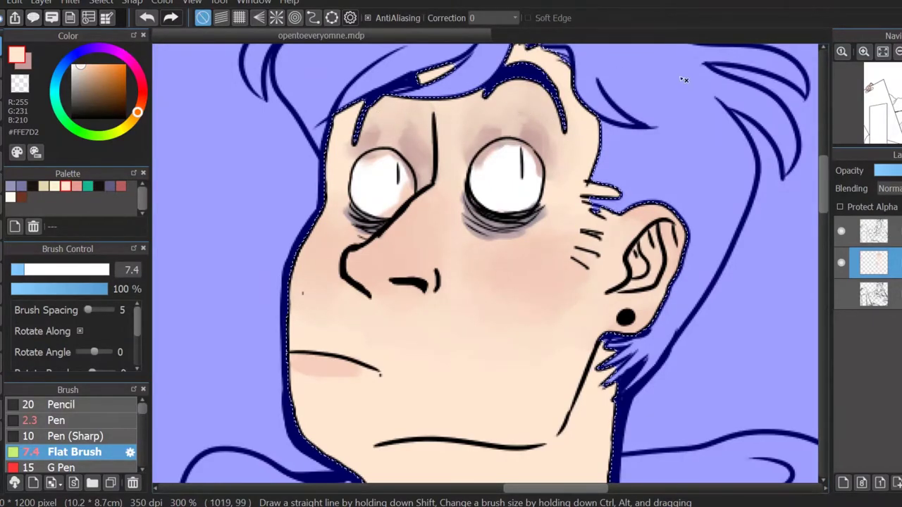
# Step: Tint the eye whites warm cream #FFFBEE using the Pen
pyautogui.scroll(-5, 683, 80)
pyautogui.scroll(6, 357, 150)
pyautogui.keyDown('alt'); pyautogui.click(356, 150); pyautogui.keyUp('alt')
pyautogui.press('p')
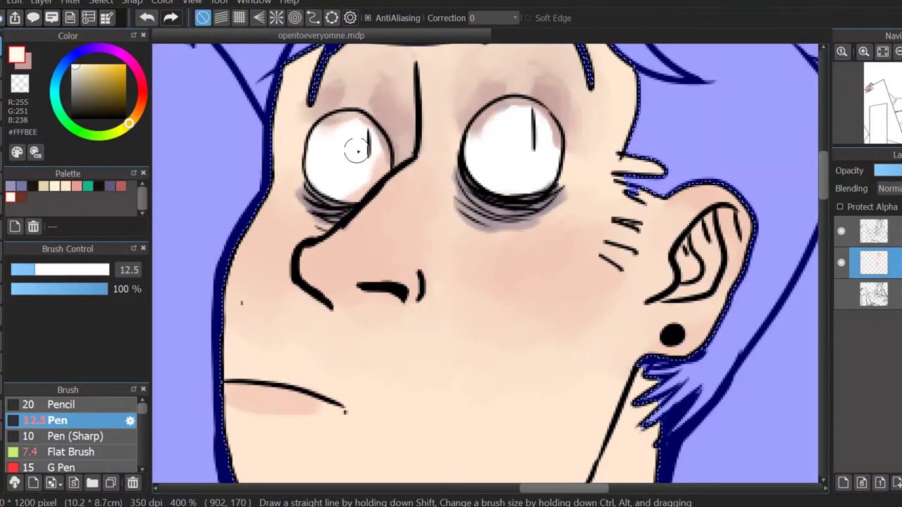
pyautogui.moveTo(503, 131)
pyautogui.mouseDown()
pyautogui.moveTo(525, 168)
pyautogui.moveTo(486, 147)
pyautogui.moveTo(508, 111)
pyautogui.mouseUp()
# Step: Bucket-fill the hair with dark brown #1D1610 on a new layer
pyautogui.scroll(-5, 528, 162)
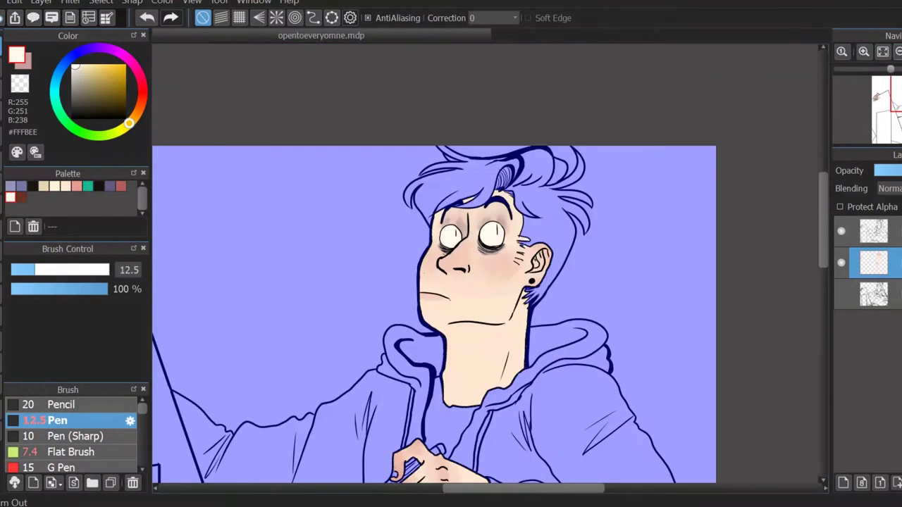
pyautogui.scroll(2, 534, 272)
pyautogui.scroll(-2, 533, 272)
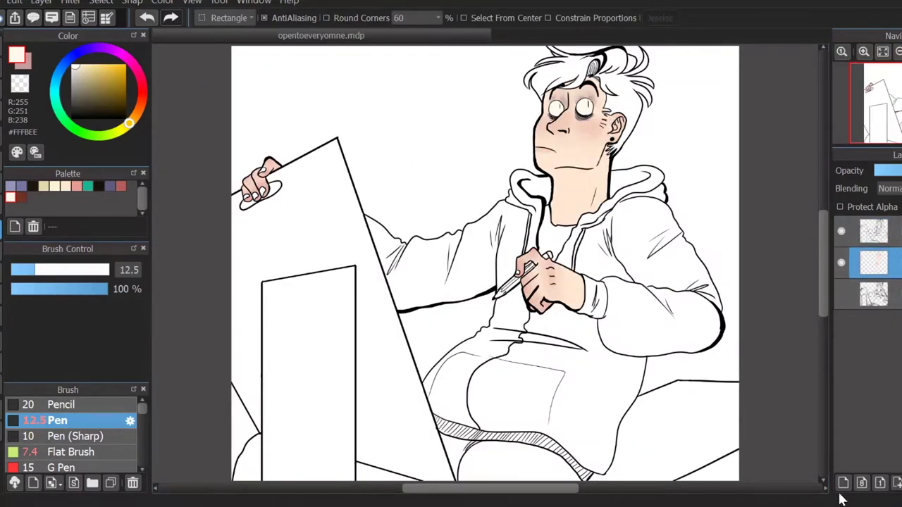
pyautogui.hotkey('ctrl', 'shift', 'n')
pyautogui.click(33, 187)
pyautogui.press('g')
pyautogui.click(565, 73)
pyautogui.click(623, 102)
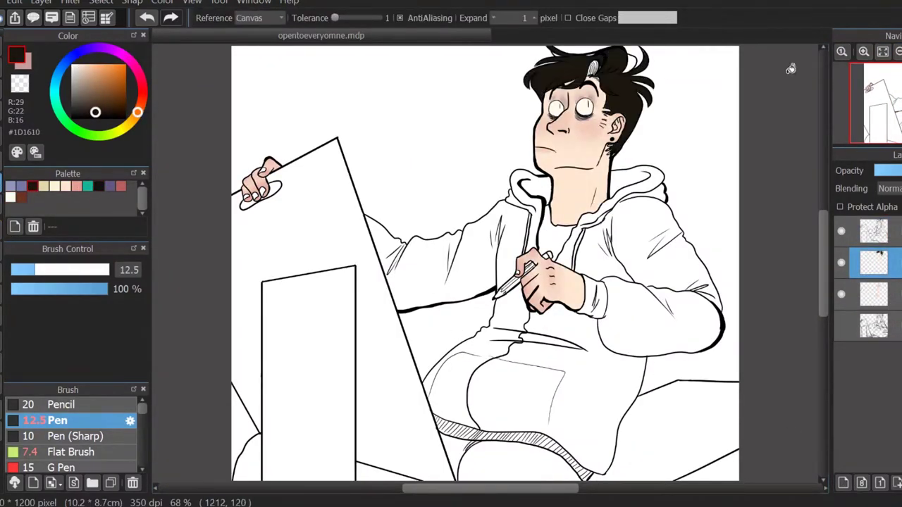
# Step: Paint over the white hair hatching, highlights and small gaps with a size 10.7 Pen
pyautogui.scroll(3, 578, 85)
pyautogui.scroll(-3, 343, 142)
pyautogui.press('b')
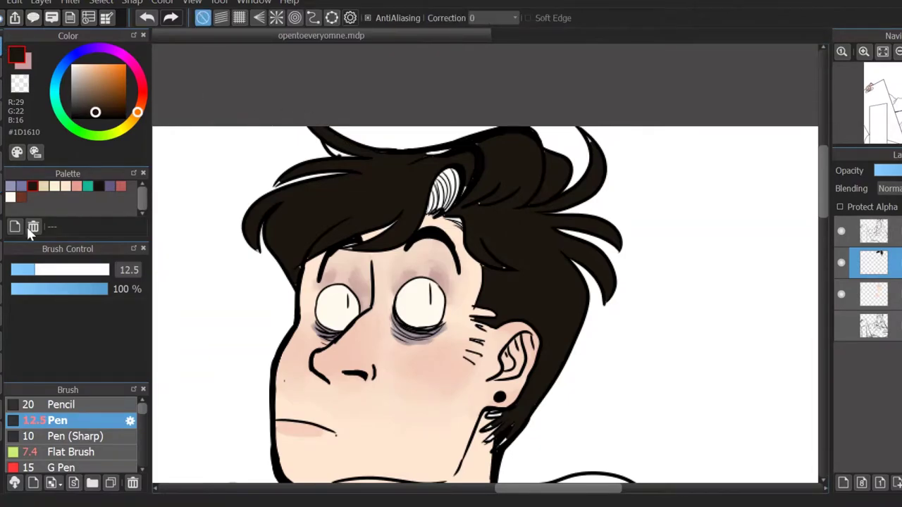
pyautogui.click(31, 270)
pyautogui.scroll(1, 486, 253)
pyautogui.moveTo(431, 120)
pyautogui.mouseDown()
pyautogui.moveTo(405, 177)
pyautogui.moveTo(442, 159)
pyautogui.mouseUp()
pyautogui.moveTo(394, 103); pyautogui.dragTo(434, 92)
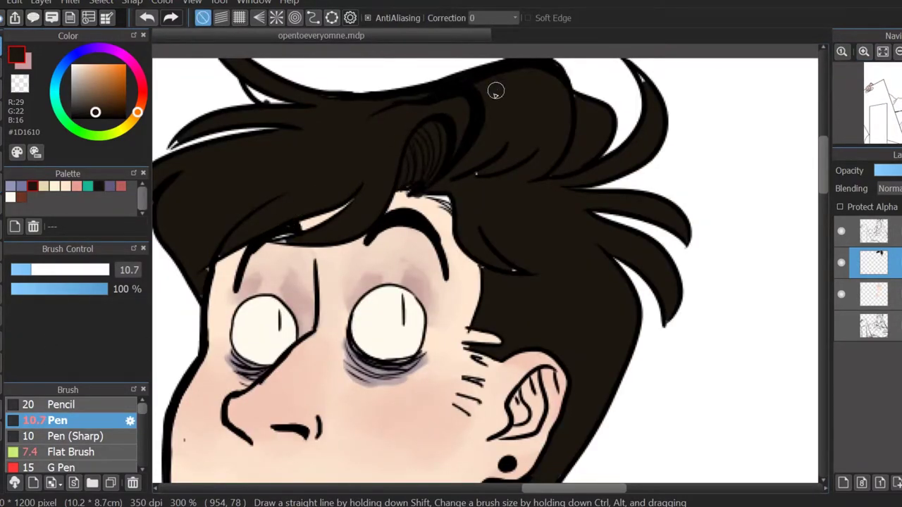
pyautogui.moveTo(493, 267); pyautogui.dragTo(489, 280)
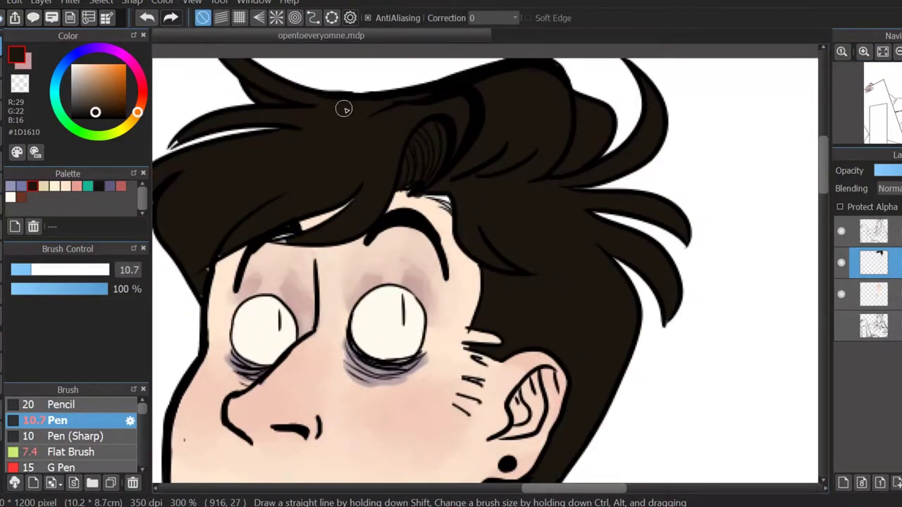
# Step: Move the view to the face and compare the peach skin and dark hair colours
pyautogui.moveTo(197, 281)
pyautogui.mouseDown()
pyautogui.moveTo(353, 141)
pyautogui.moveTo(395, 281)
pyautogui.moveTo(420, 291)
pyautogui.mouseUp()
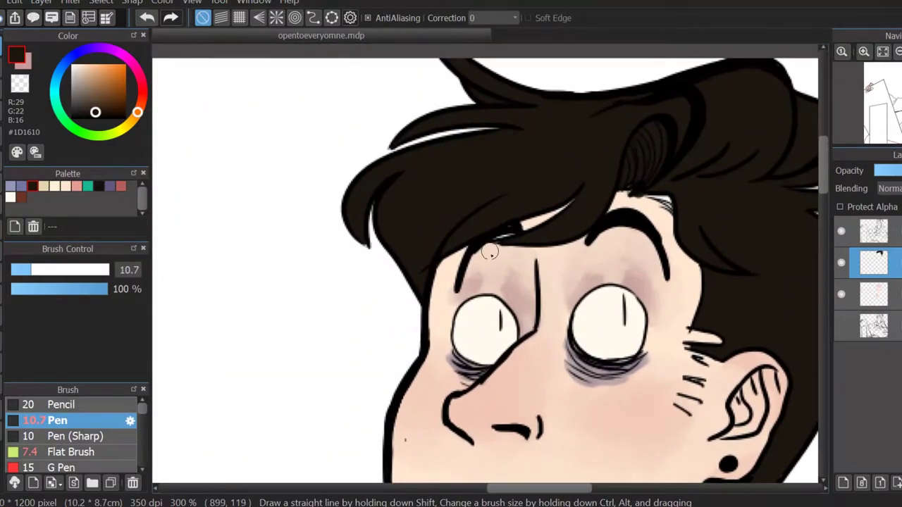
pyautogui.scroll(-5, 527, 340)
pyautogui.hscroll(5, 527, 340)
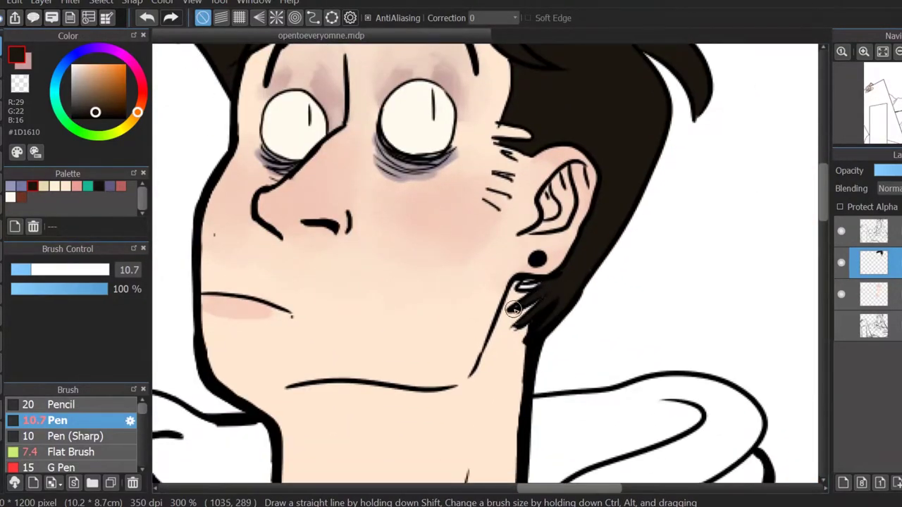
pyautogui.click(70, 185)
pyautogui.scroll(5, 423, 254)
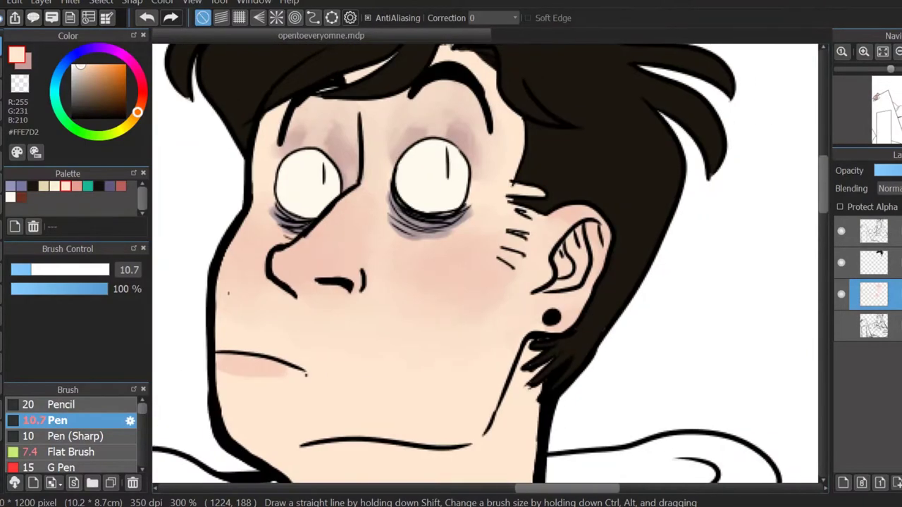
pyautogui.scroll(-5, 401, 253)
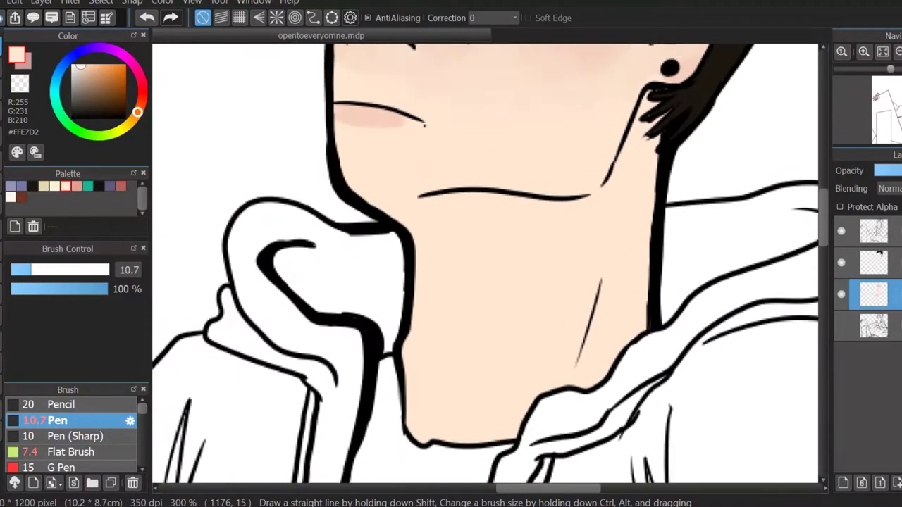
pyautogui.scroll(5, 461, 196)
pyautogui.click(98, 185)
# Step: Make the hair layer active, check the hair alone, and switch to Magic Wand with a warmer dark brown
pyautogui.click(874, 262)
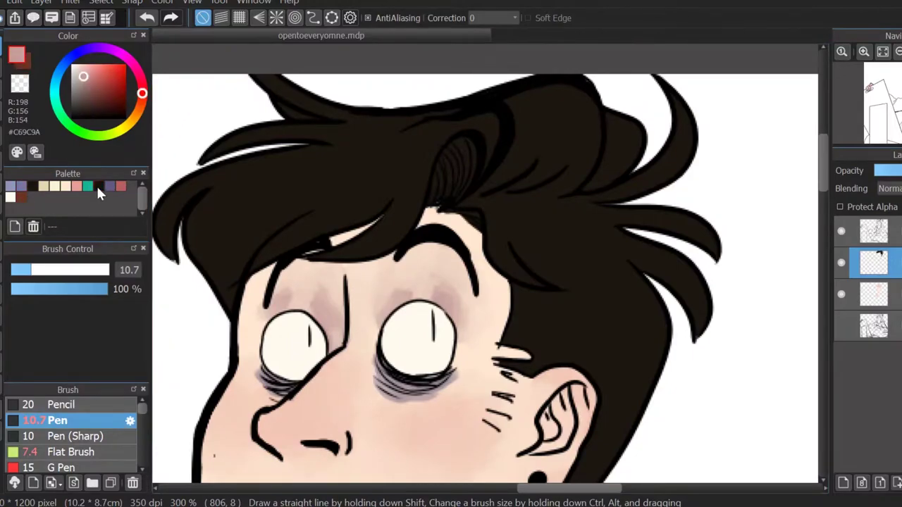
pyautogui.click(99, 189)
pyautogui.click(841, 294)
pyautogui.click(841, 230)
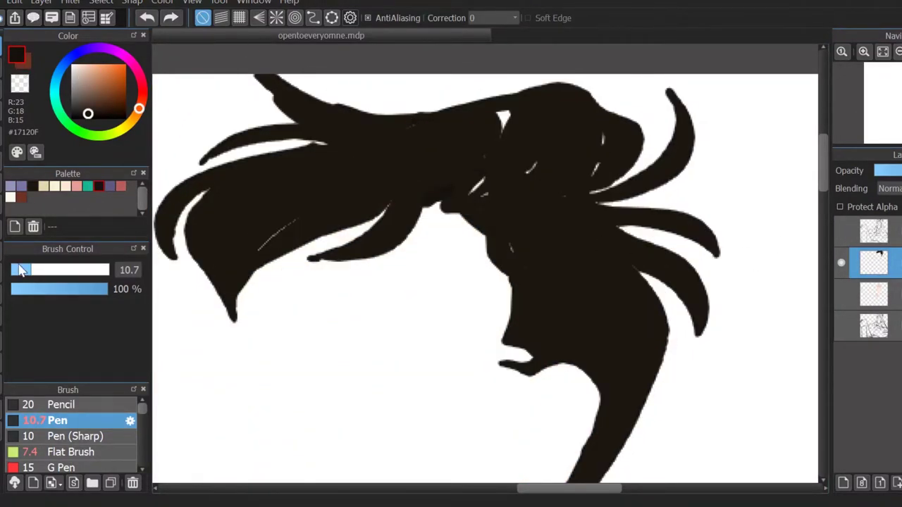
pyautogui.keyDown('alt'); pyautogui.click(373, 163); pyautogui.keyUp('alt')
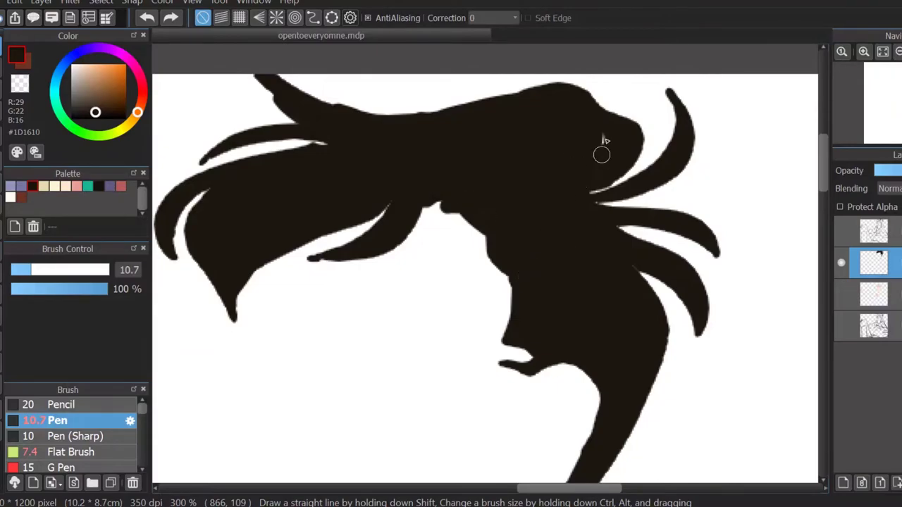
pyautogui.press('w')
pyautogui.click(326, 228)
# Step: Paint #6B3421 Flat Brush highlight streaks across the top, left and right hair, then show the skin layer
pyautogui.click(841, 231)
pyautogui.click(108, 96)
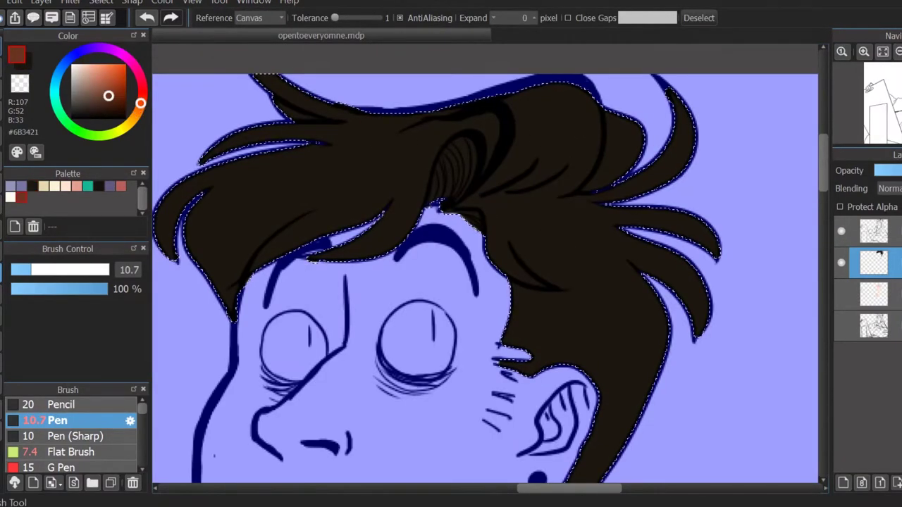
pyautogui.click(70, 452)
pyautogui.moveTo(337, 210); pyautogui.dragTo(397, 145)
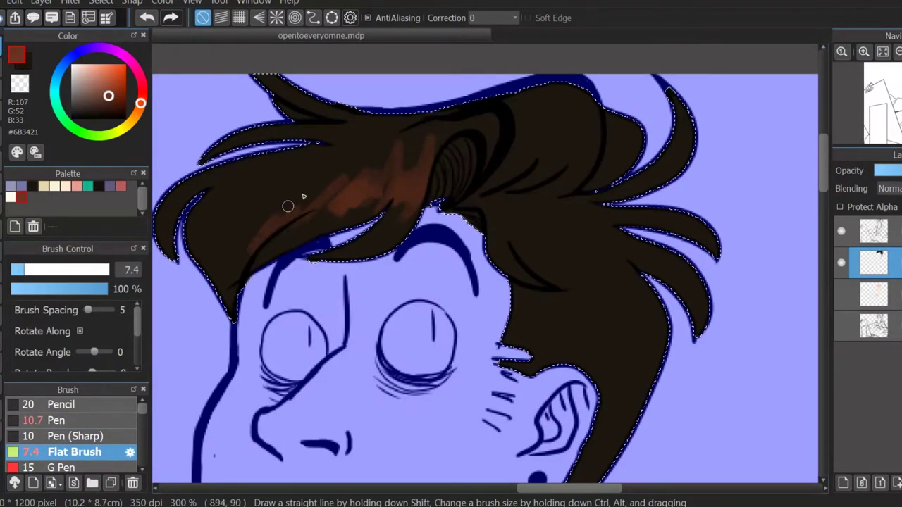
pyautogui.moveTo(287, 206)
pyautogui.mouseDown()
pyautogui.moveTo(239, 226)
pyautogui.moveTo(215, 276)
pyautogui.mouseUp()
pyautogui.moveTo(604, 173)
pyautogui.mouseDown()
pyautogui.moveTo(518, 162)
pyautogui.moveTo(527, 273)
pyautogui.mouseUp()
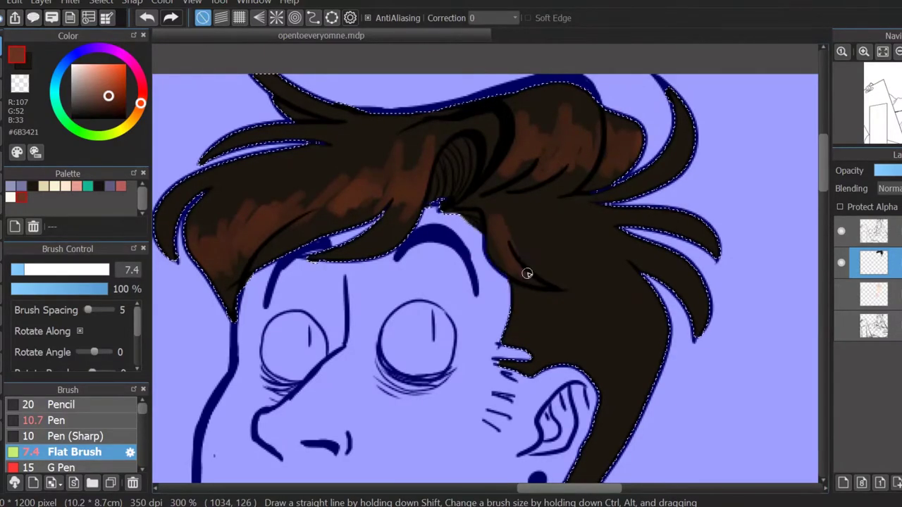
pyautogui.click(33, 186)
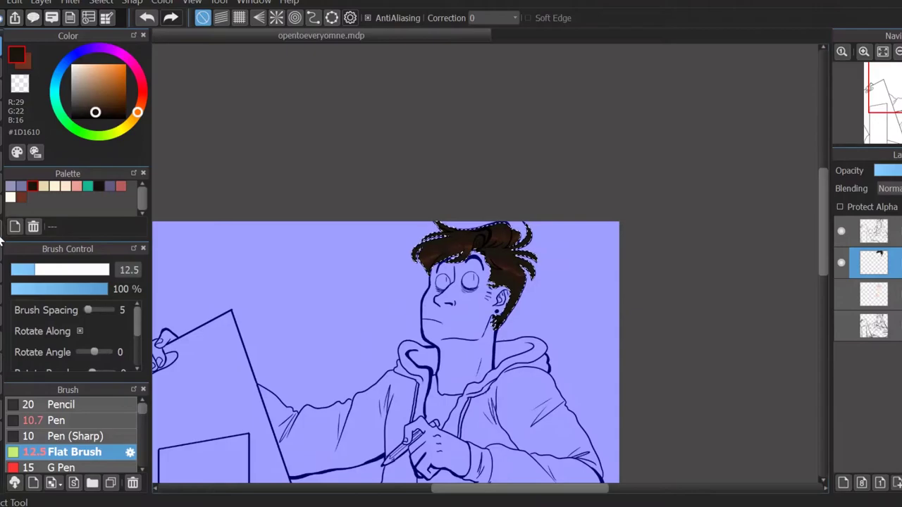
pyautogui.click(843, 294)
# Step: Bucket-fill the hoodie's sleeve, hood, shoulders, arm, torso and cuff grey
pyautogui.scroll(3, 486, 268)
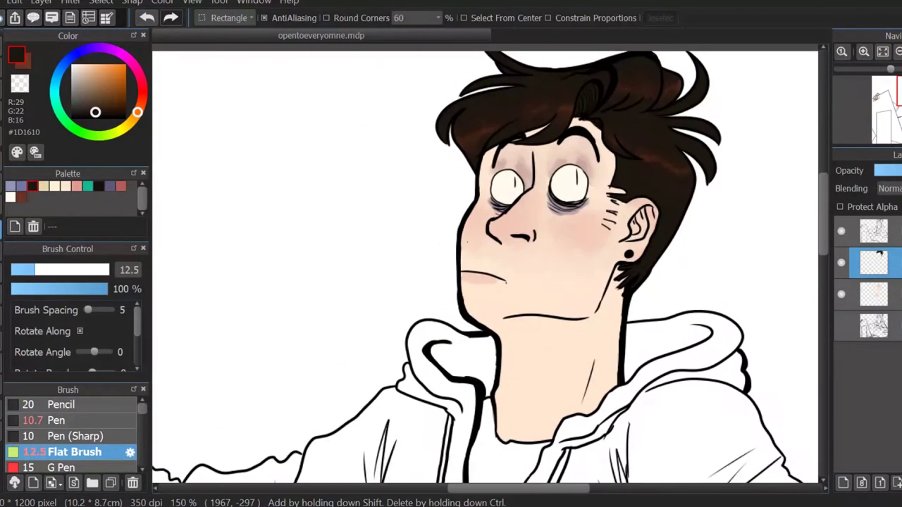
pyautogui.scroll(-4, 487, 268)
pyautogui.click(1, 416)
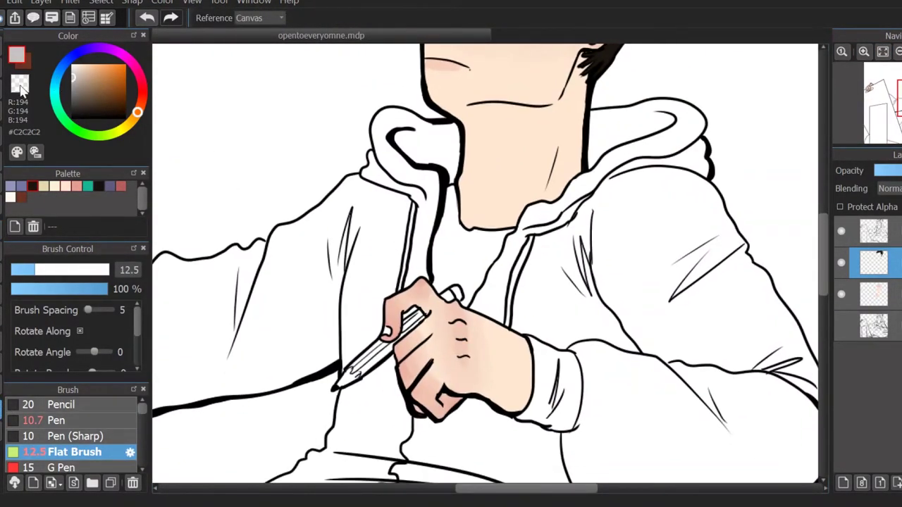
pyautogui.click(639, 257)
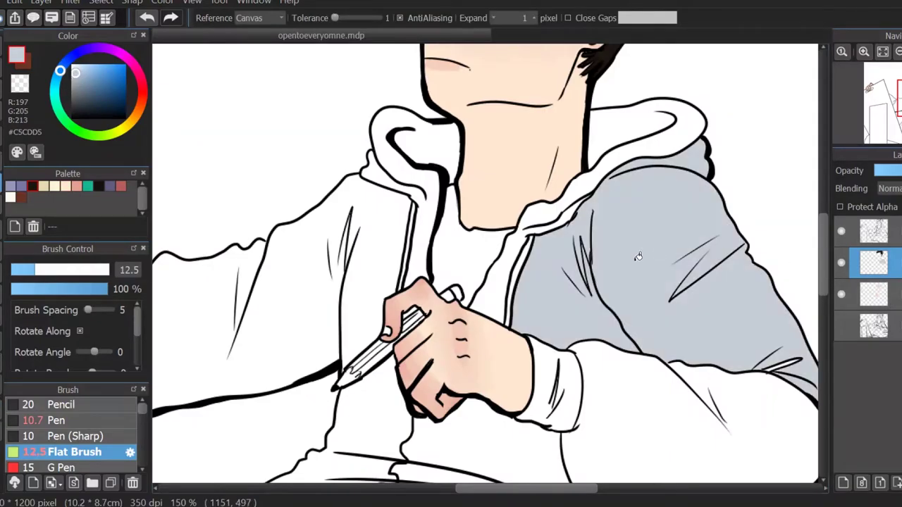
pyautogui.click(599, 169)
pyautogui.click(446, 148)
pyautogui.click(382, 225)
pyautogui.click(403, 415)
pyautogui.click(669, 423)
pyautogui.click(554, 388)
# Step: Eyedrop the skin tone from the hand and fill the palm inside the thumb pink
pyautogui.scroll(-3, 486, 268)
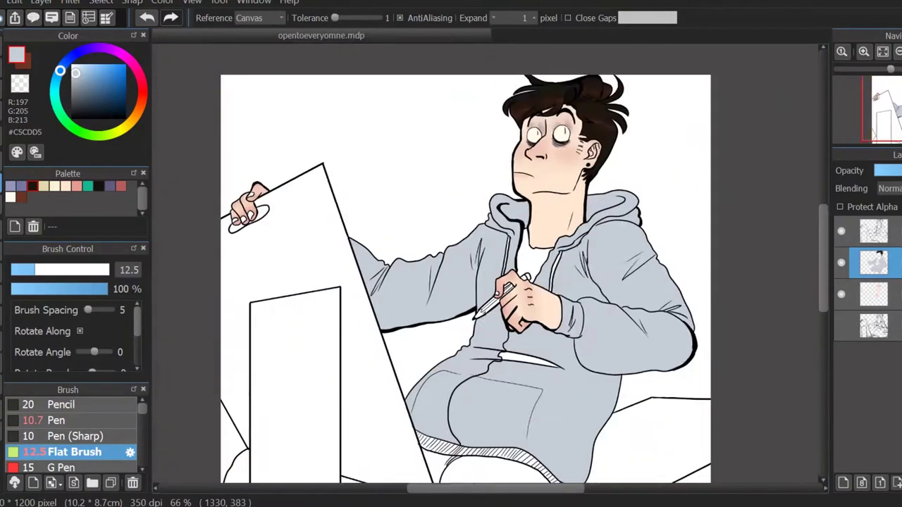
pyautogui.scroll(4, 486, 267)
pyautogui.moveTo(232, 451)
pyautogui.mouseDown()
pyautogui.moveTo(370, 311)
pyautogui.moveTo(265, 237)
pyautogui.mouseUp()
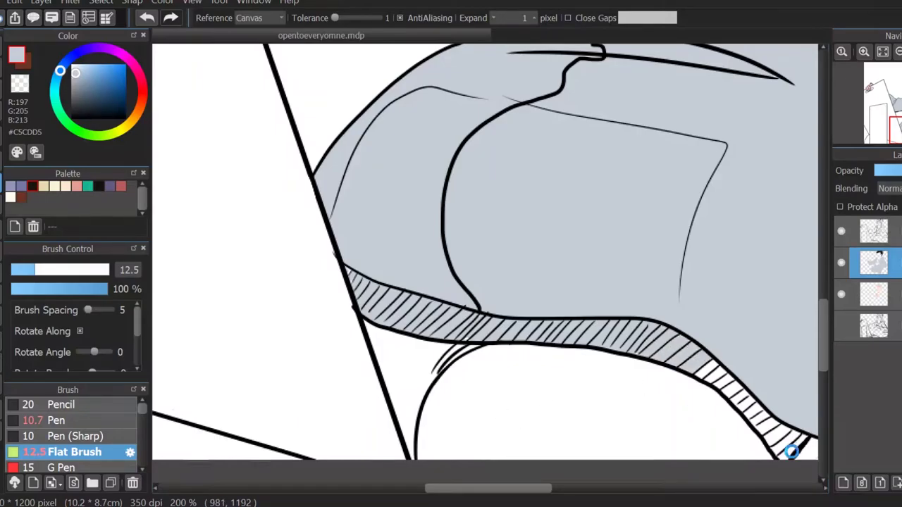
pyautogui.moveTo(482, 250)
pyautogui.mouseDown()
pyautogui.moveTo(439, 251)
pyautogui.moveTo(459, 231)
pyautogui.mouseUp()
pyautogui.moveTo(873, 98)
pyautogui.mouseDown()
pyautogui.moveTo(872, 118)
pyautogui.moveTo(877, 90)
pyautogui.mouseUp()
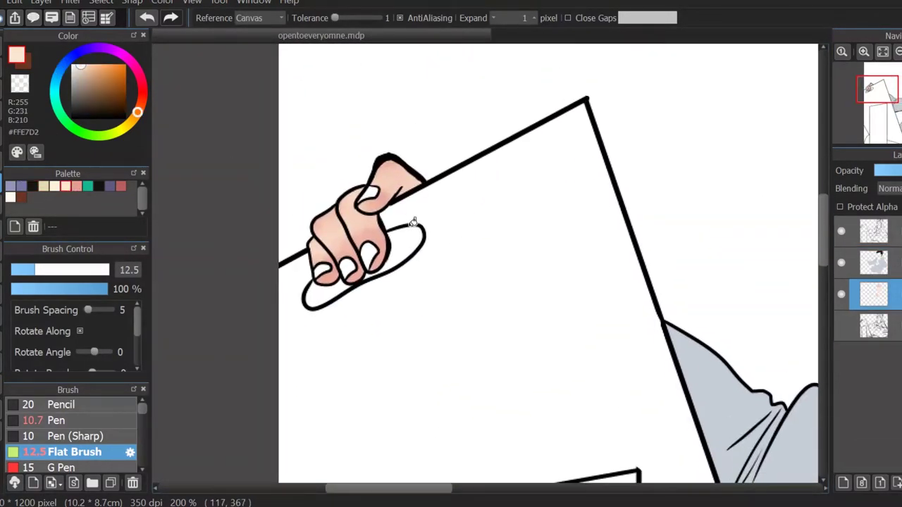
pyautogui.click(2, 408)
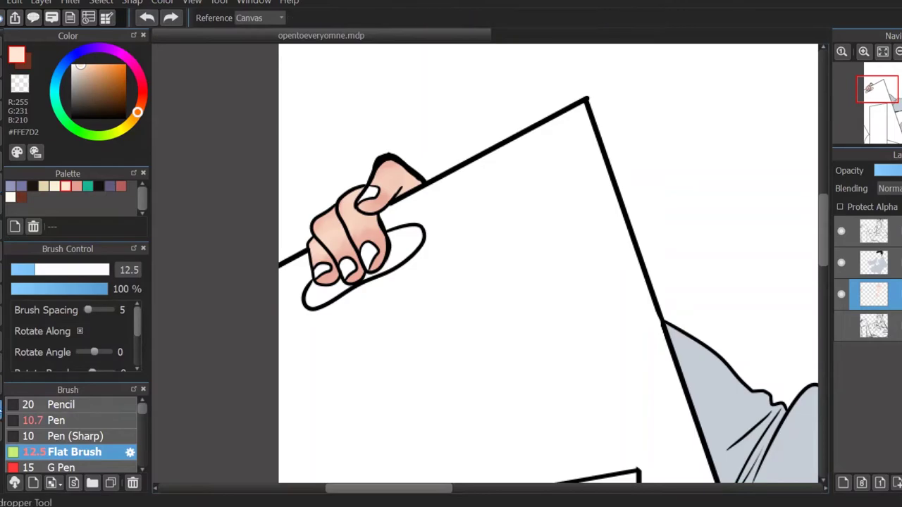
pyautogui.click(3, 113)
pyautogui.click(405, 250)
# Step: Pick the hoodie grey with a thin Pen brush and paint a stroke near the sleeve
pyautogui.press('b')
pyautogui.click(60, 420)
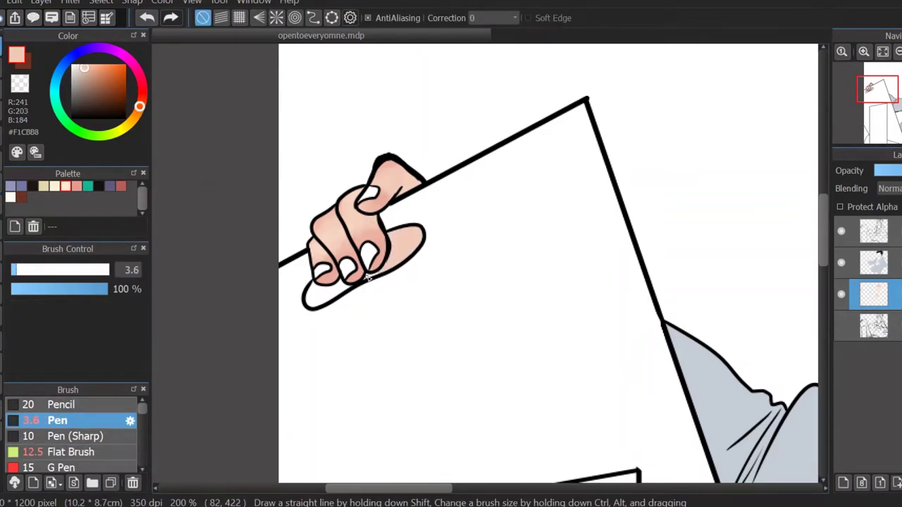
pyautogui.scroll(-4, 593, 269)
pyautogui.moveTo(594, 268); pyautogui.dragTo(543, 252)
pyautogui.scroll(4, 543, 251)
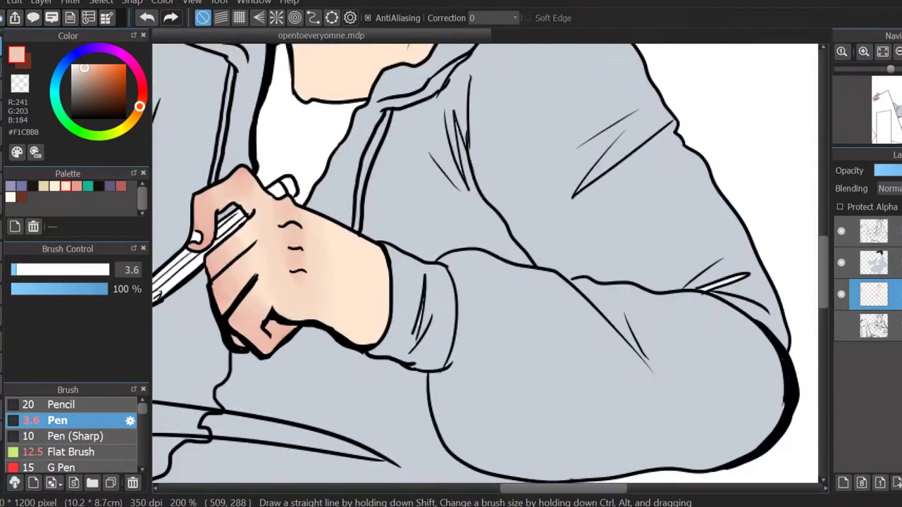
pyautogui.moveTo(414, 303)
pyautogui.mouseDown()
pyautogui.moveTo(279, 233)
pyautogui.moveTo(296, 233)
pyautogui.mouseUp()
pyautogui.keyDown('alt'); pyautogui.click(280, 232); pyautogui.keyUp('alt')
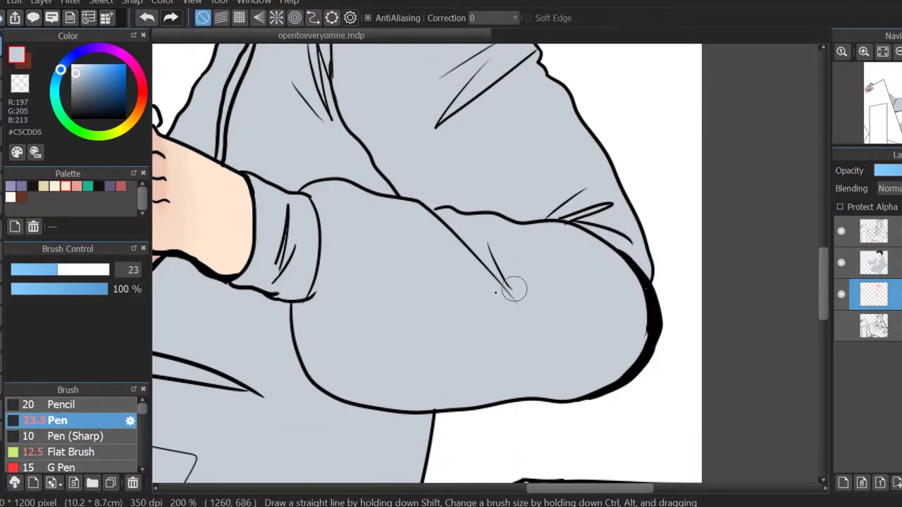
pyautogui.moveTo(554, 173); pyautogui.dragTo(501, 176)
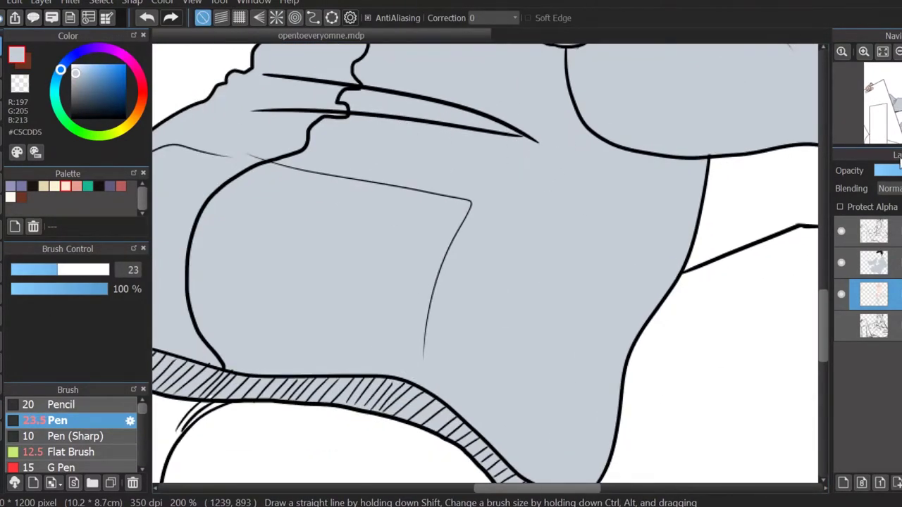
pyautogui.scroll(10, 378, 399)
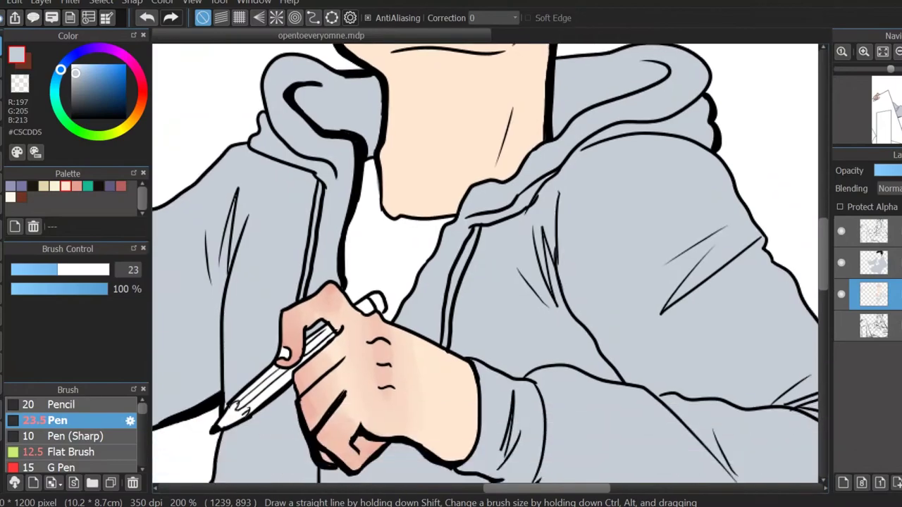
# Step: Undo the stray grey, activate the hair-and-hoodie layer, and hide the line-art and skin layers
pyautogui.click(146, 18)
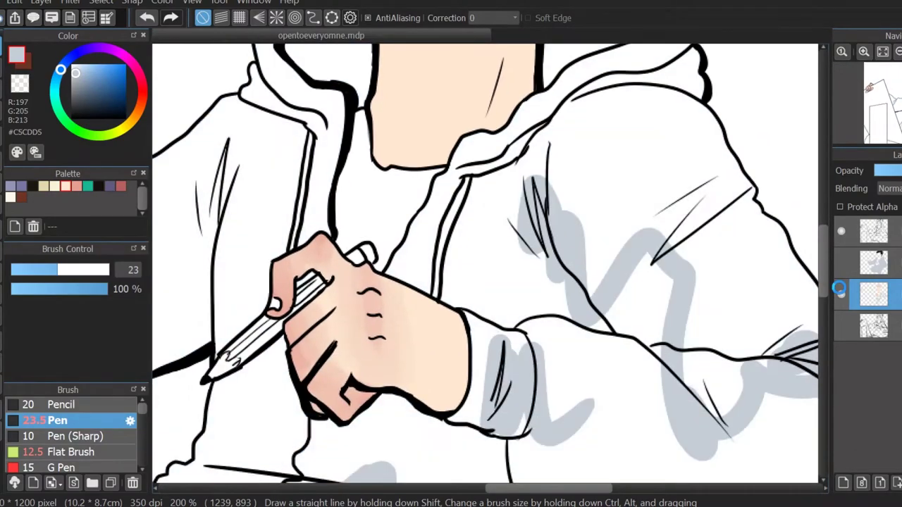
pyautogui.click(146, 17)
pyautogui.hotkey('ctrl', '-')
pyautogui.hotkey('ctrl', '-')
pyautogui.hotkey('ctrl', '-')
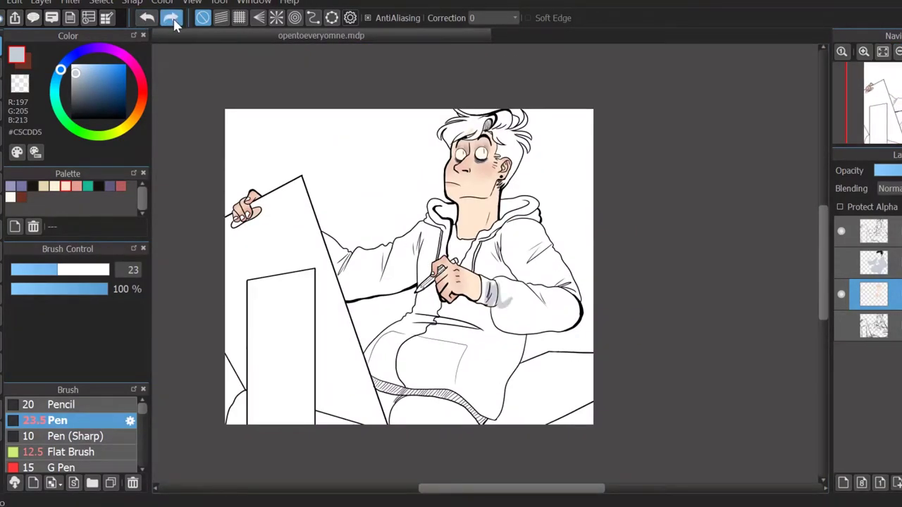
pyautogui.click(841, 262)
pyautogui.click(874, 262)
pyautogui.click(841, 231)
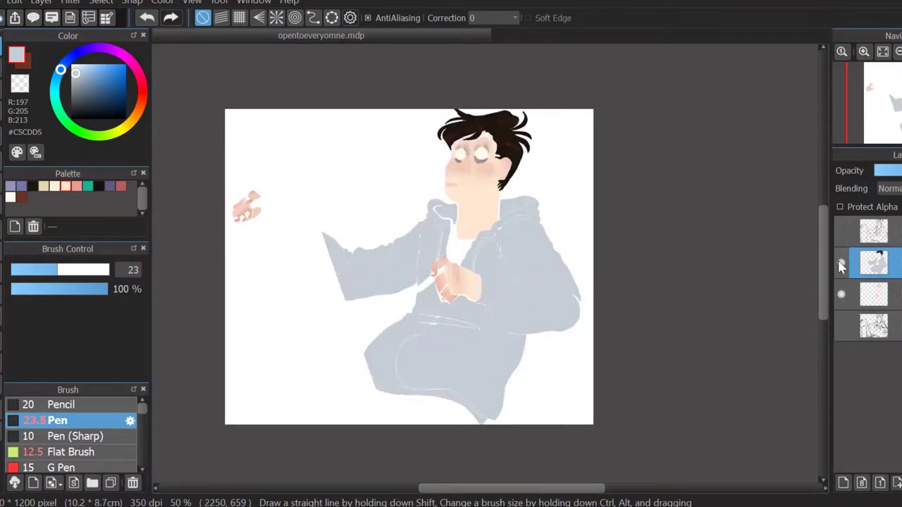
pyautogui.click(841, 294)
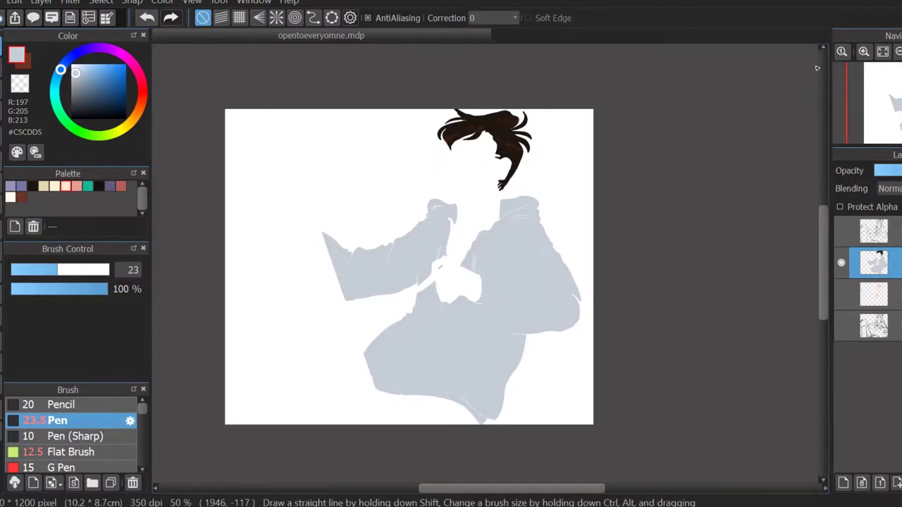
pyautogui.scroll(3, 486, 270)
# Step: Magic-wand select the grey hoodie area and show the line-art layer again
pyautogui.press('w')
pyautogui.click(486, 269)
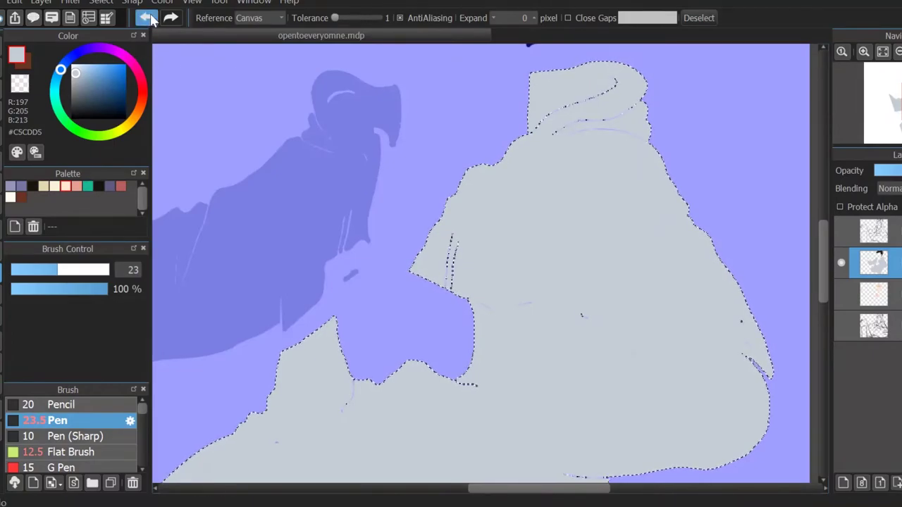
pyautogui.click(146, 18)
pyautogui.click(101, 2)
pyautogui.click(141, 157)
pyautogui.scroll(-3, 634, 254)
pyautogui.click(841, 231)
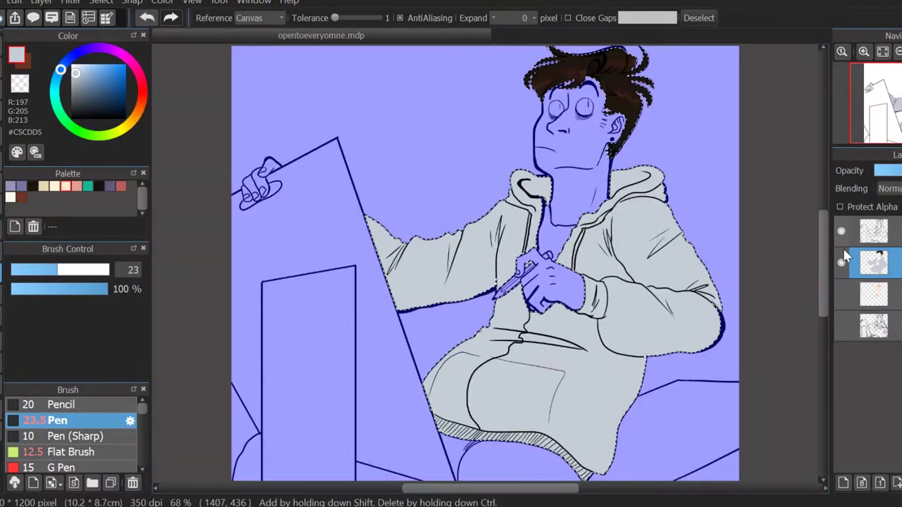
# Step: Set a Splatter Brush to Particle Size and Scatter Strength 100 and spatter dark purple on the hoodie's hip
pyautogui.press('i')
pyautogui.click(95, 185)
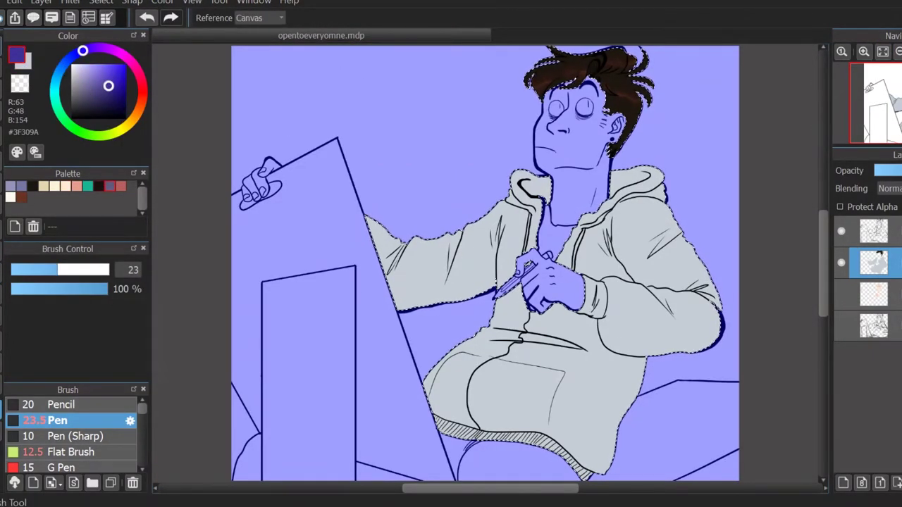
pyautogui.press('b')
pyautogui.scroll(-8, 145, 412)
pyautogui.click(77, 443)
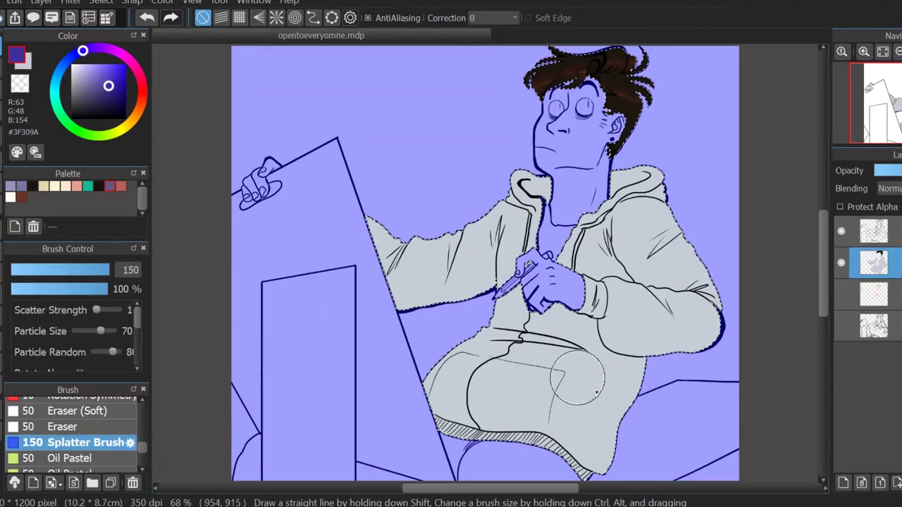
pyautogui.moveTo(100, 331); pyautogui.dragTo(117, 331)
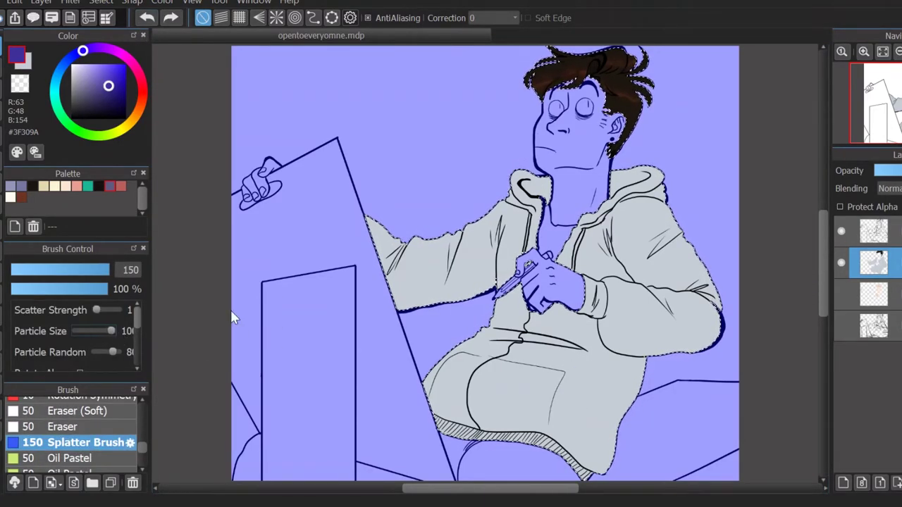
pyautogui.moveTo(97, 310); pyautogui.dragTo(111, 311)
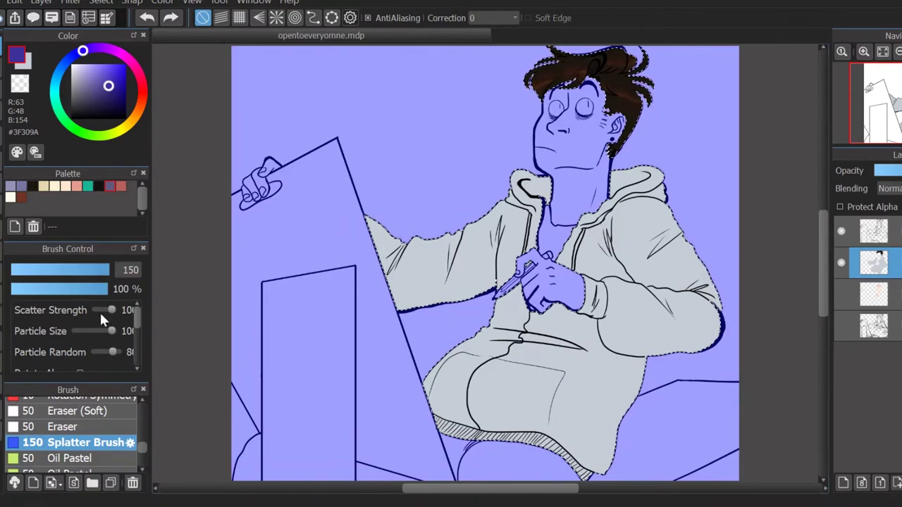
pyautogui.scroll(-5, 120, 351)
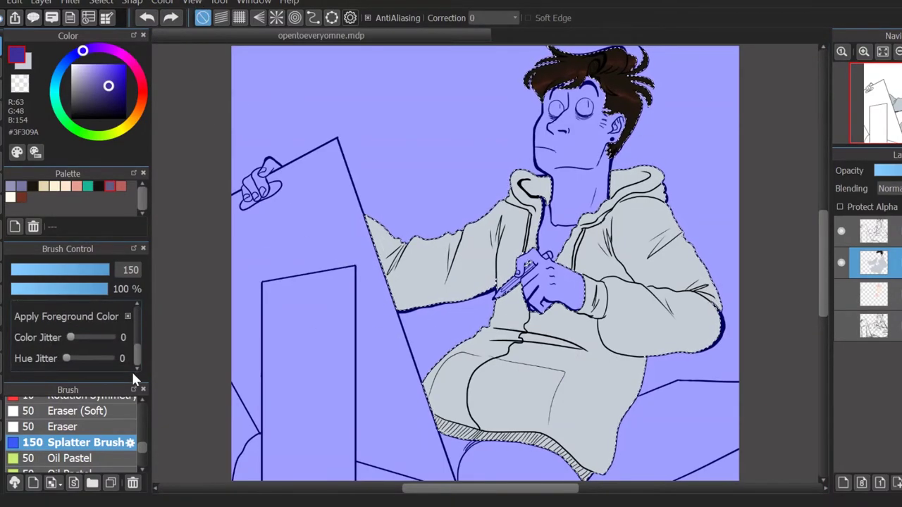
pyautogui.scroll(5, 135, 353)
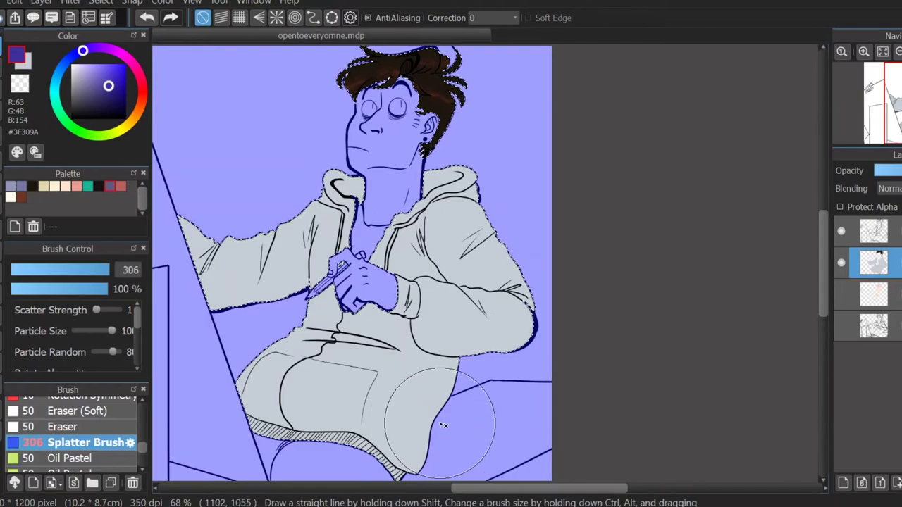
pyautogui.moveTo(437, 374); pyautogui.dragTo(419, 423)
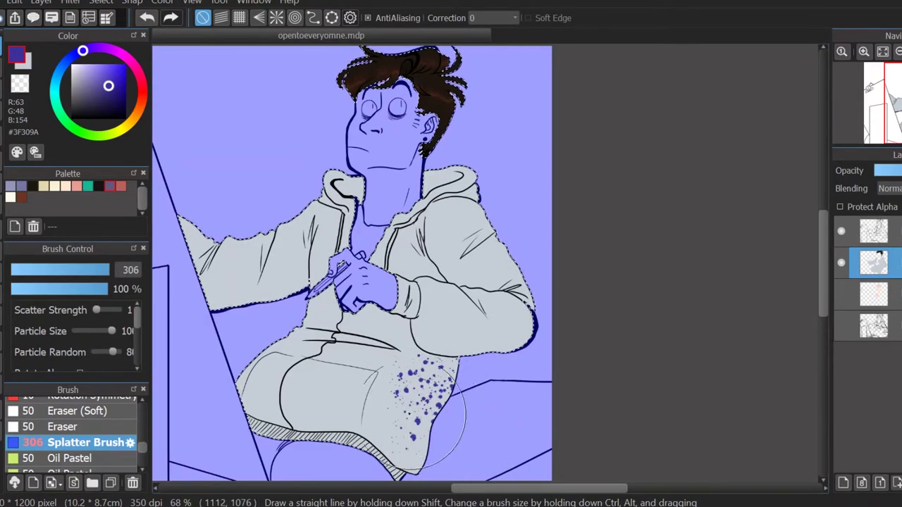
# Step: Spatter pale yellow specks across the hoodie's shoulder
pyautogui.click(118, 134)
pyautogui.hotkey('ctrl', 'd')
pyautogui.click(96, 69)
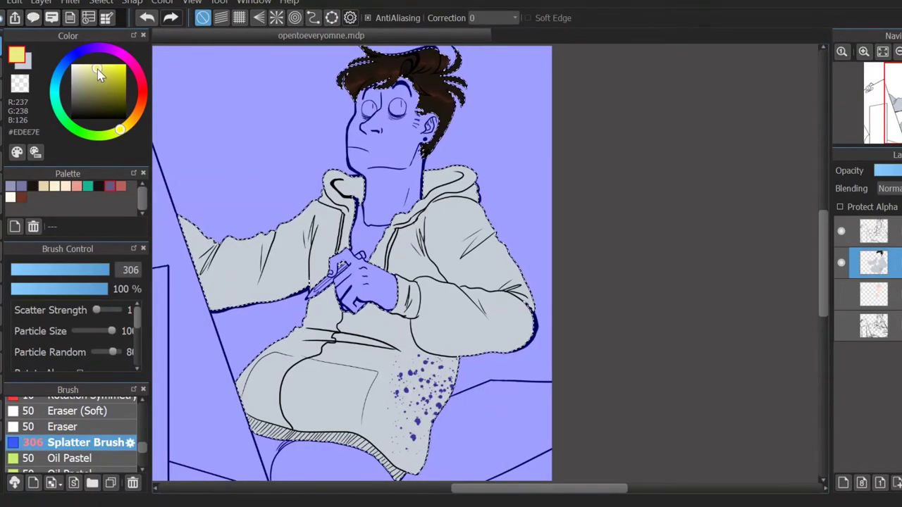
pyautogui.click(98, 270)
pyautogui.click(97, 270)
pyautogui.hotkey('ctrl', 'z')
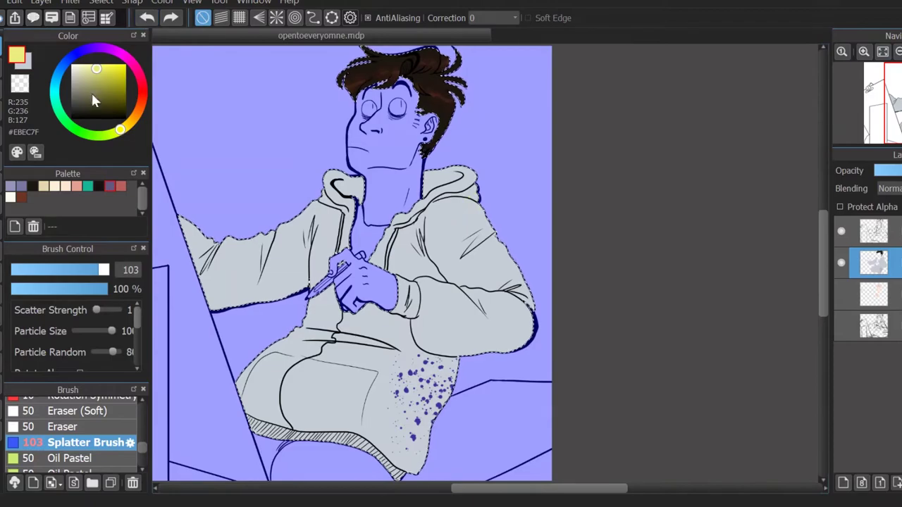
pyautogui.click(86, 65)
pyautogui.moveTo(474, 248)
pyautogui.mouseDown()
pyautogui.moveTo(467, 224)
pyautogui.moveTo(604, 203)
pyautogui.mouseUp()
# Step: Spatter salmon specks on the left sleeve, then pick near-white and drop the selection
pyautogui.click(137, 112)
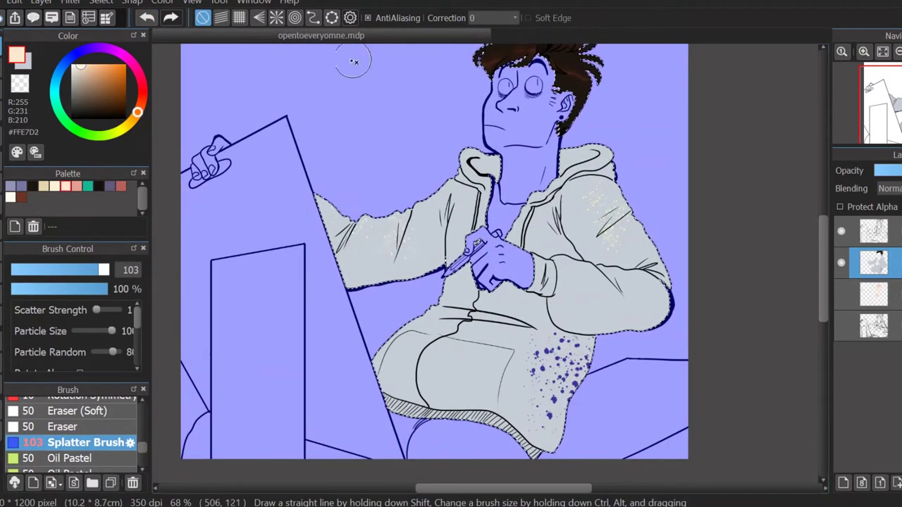
pyautogui.click(79, 187)
pyautogui.click(854, 86)
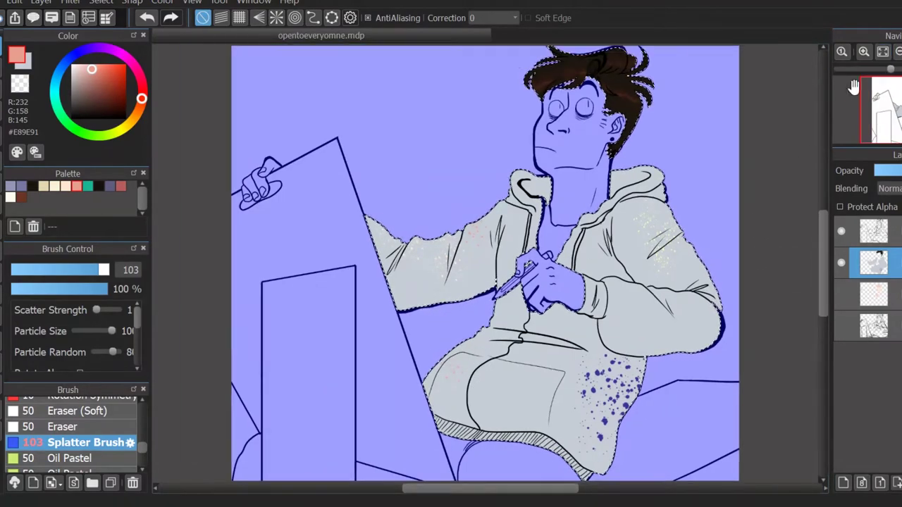
pyautogui.click(11, 197)
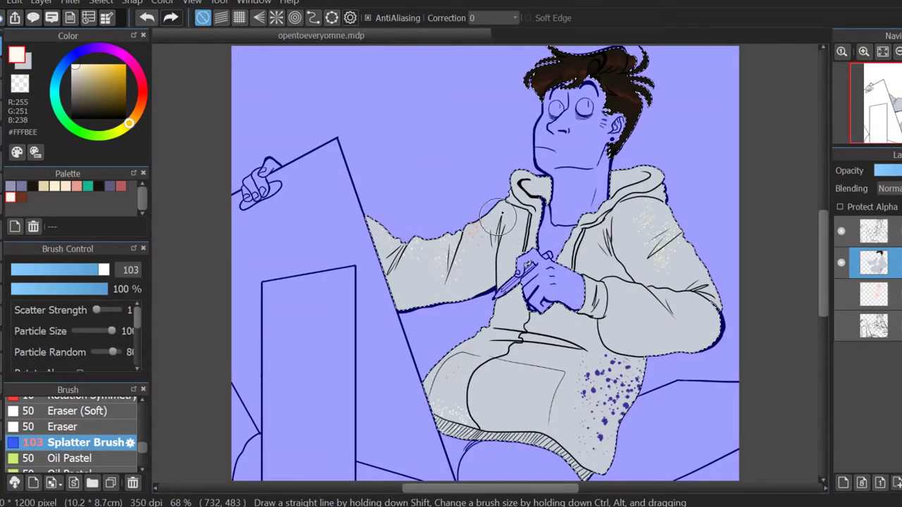
pyautogui.hotkey('ctrl', 'd')
# Step: Zoom in on the chest and fill the shirt below the neck dark grey
pyautogui.press('m')
pyautogui.hotkey('ctrl', '+')
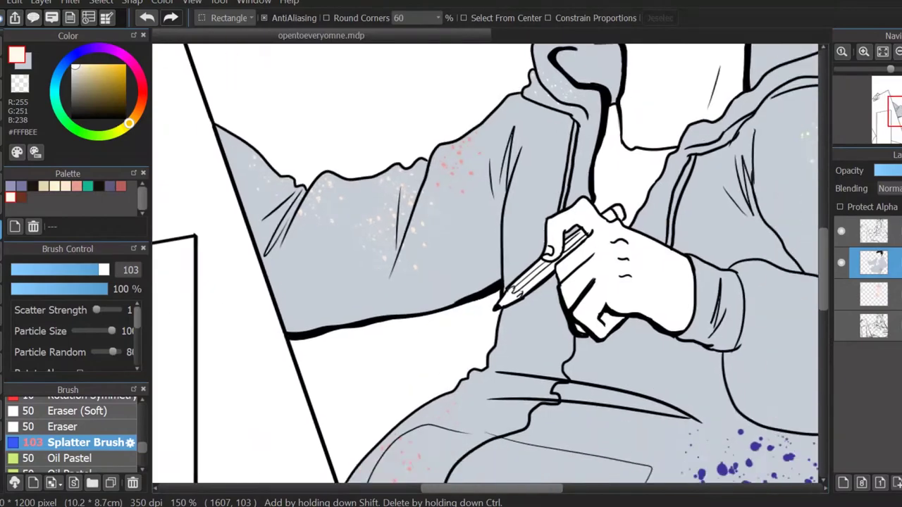
pyautogui.moveTo(505, 235)
pyautogui.mouseDown()
pyautogui.moveTo(338, 310)
pyautogui.moveTo(359, 287)
pyautogui.mouseUp()
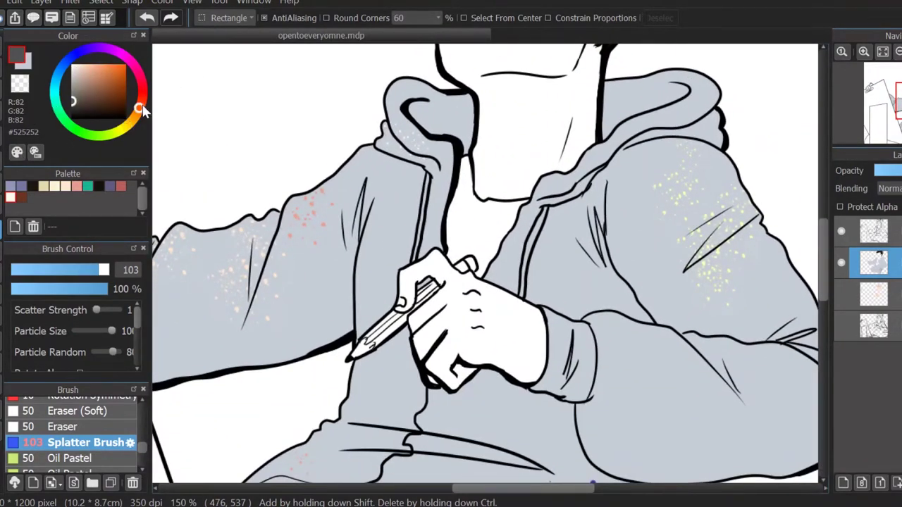
pyautogui.press('g')
pyautogui.click(492, 275)
pyautogui.hotkey('ctrl', 'z')
pyautogui.click(74, 103)
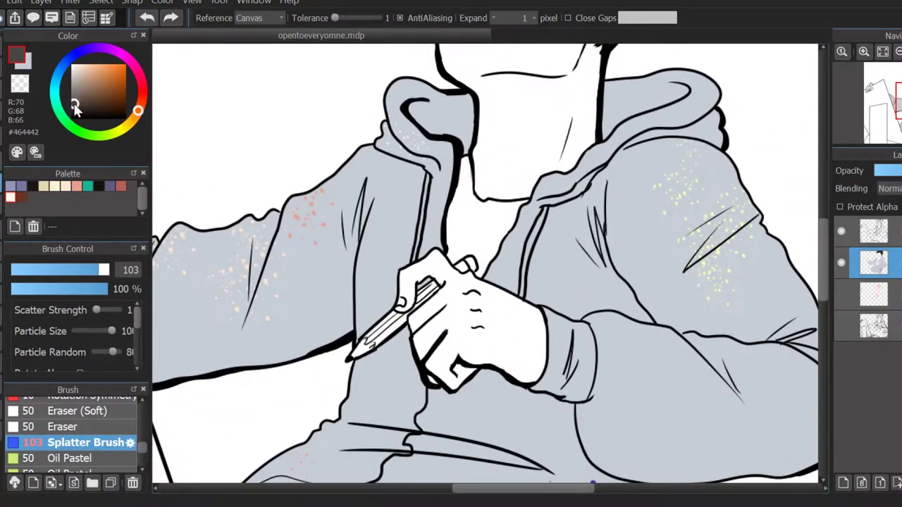
pyautogui.click(492, 275)
pyautogui.hotkey('ctrl', '-')
pyautogui.hotkey('ctrl', '-')
pyautogui.hotkey('ctrl', '-')
pyautogui.hotkey('ctrl', '+')
pyautogui.hotkey('ctrl', '+')
pyautogui.hotkey('ctrl', '+')
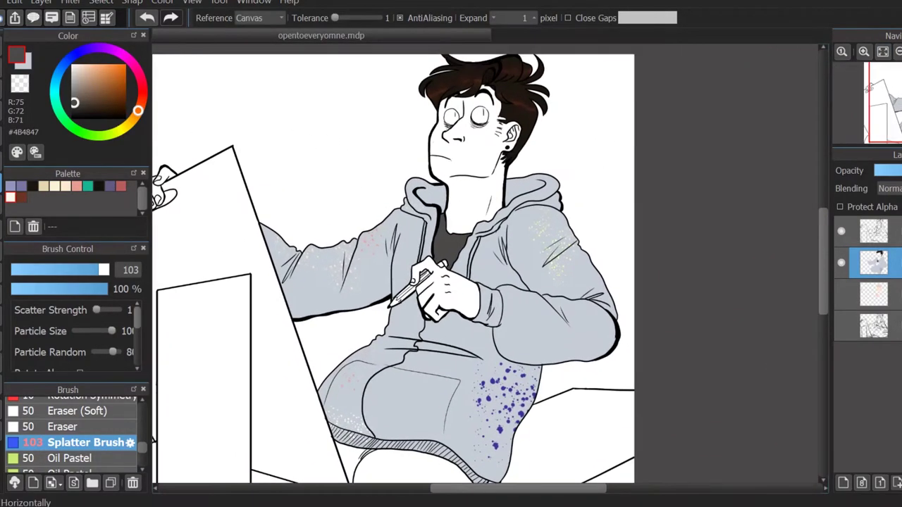
# Step: Fill the pants with dark purple #605B7E and undo the stray purple blob by the outline
pyautogui.press('h')
pyautogui.scroll(3, 219, 270)
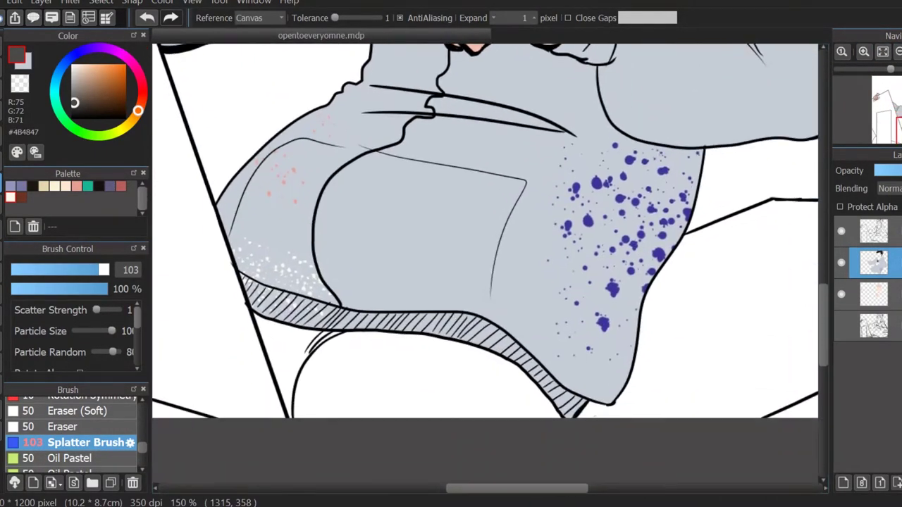
pyautogui.click(370, 301)
pyautogui.press('b')
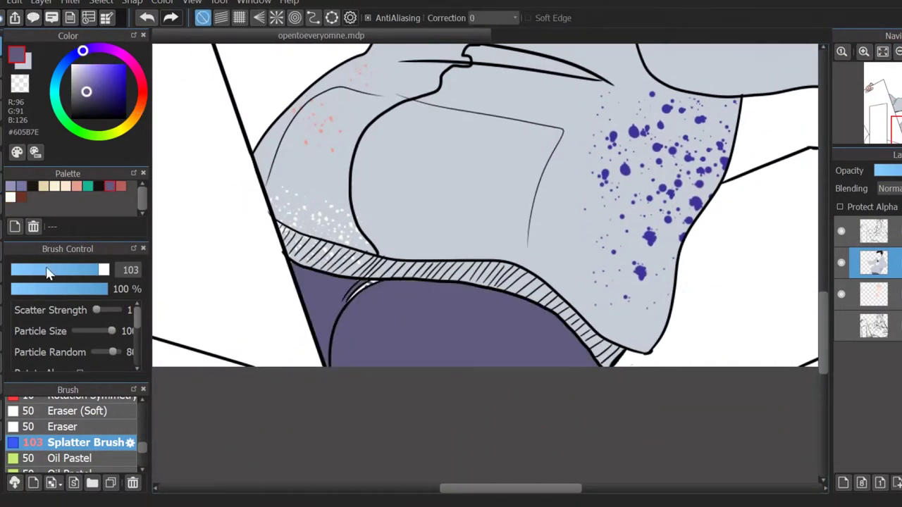
pyautogui.scroll(5, 141, 423)
pyautogui.click(56, 420)
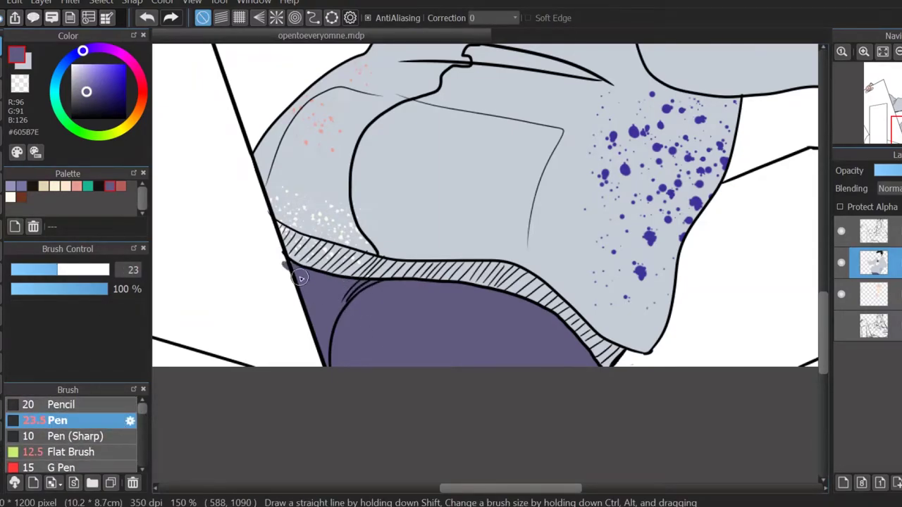
pyautogui.hotkey('ctrl', 'z')
pyautogui.scroll(-5, 799, 137)
pyautogui.press('g')
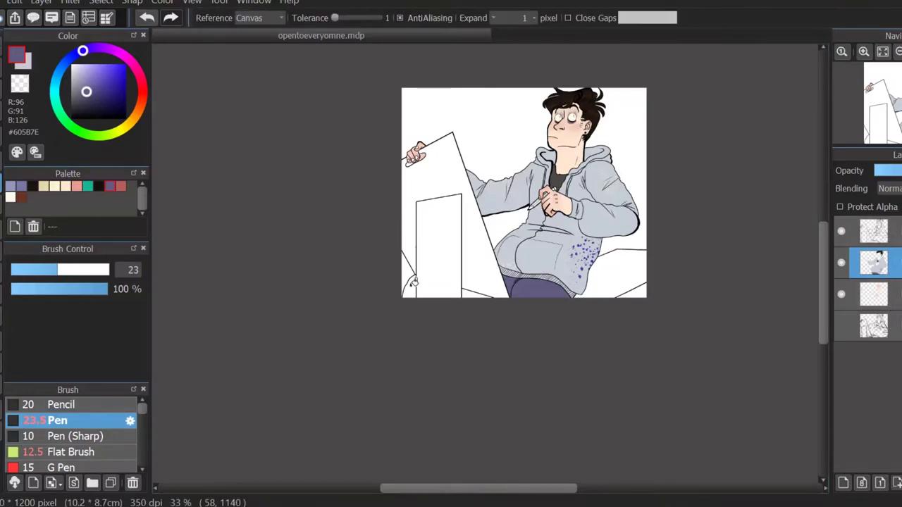
# Step: Add a new empty layer and fill the graffiti box with tan
pyautogui.click(844, 482)
pyautogui.click(124, 128)
pyautogui.click(85, 95)
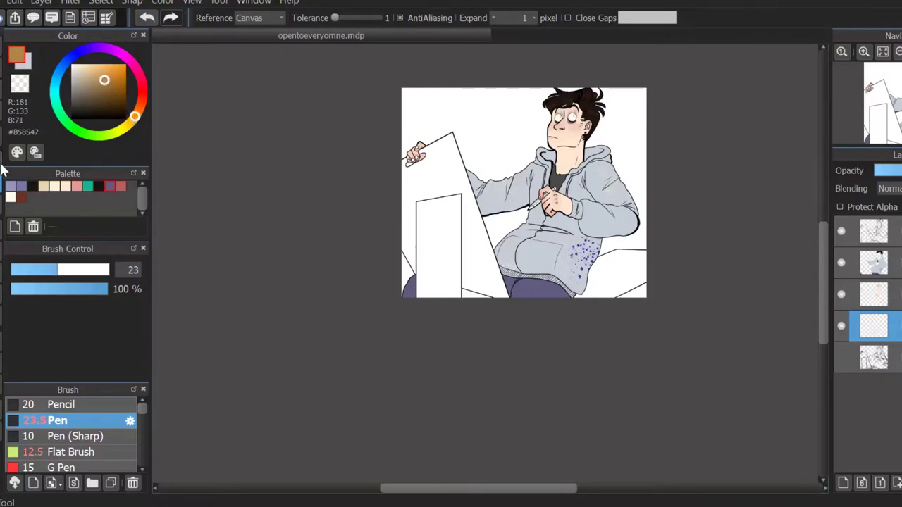
pyautogui.click(448, 276)
pyautogui.hotkey('ctrl', 'z')
pyautogui.hotkey('ctrl', 'y')
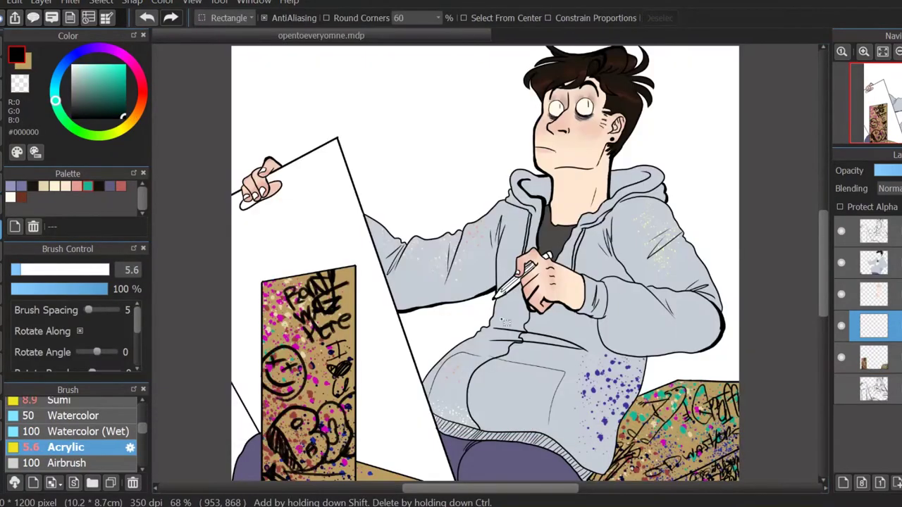
# Step: Fill the white easel board with a dark red-brown
pyautogui.click(21, 197)
pyautogui.click(113, 107)
pyautogui.press('g')
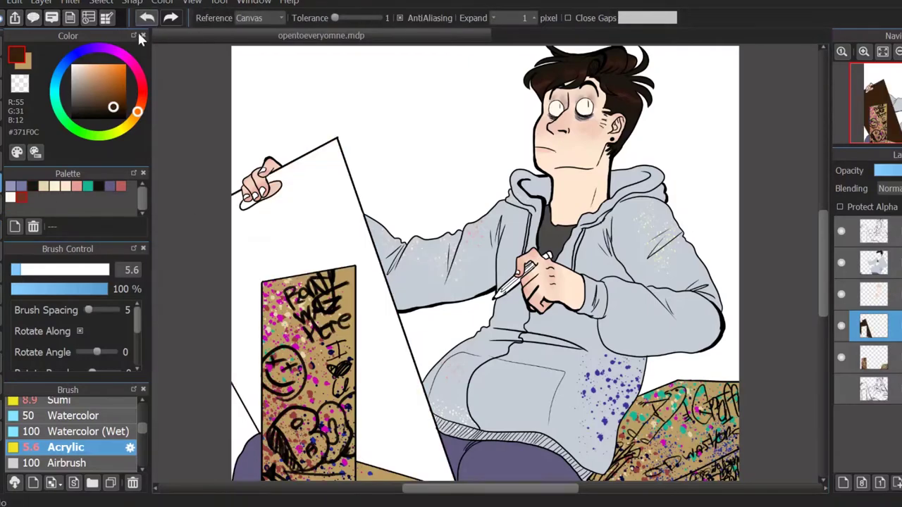
pyautogui.click(317, 241)
pyautogui.hotkey('ctrl', 'z')
pyautogui.click(314, 271)
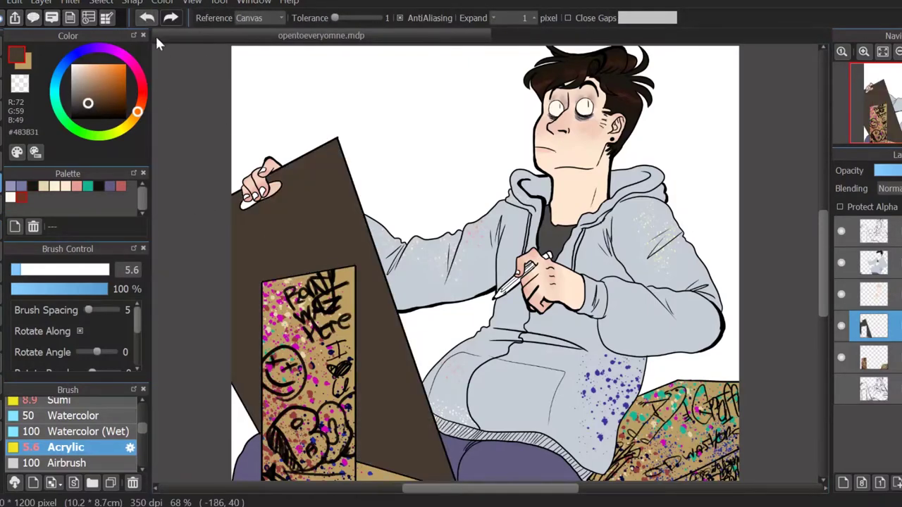
# Step: Pick a near-black brown and magic-wand select only the brown board, then restore the hidden layers
pyautogui.click(121, 113)
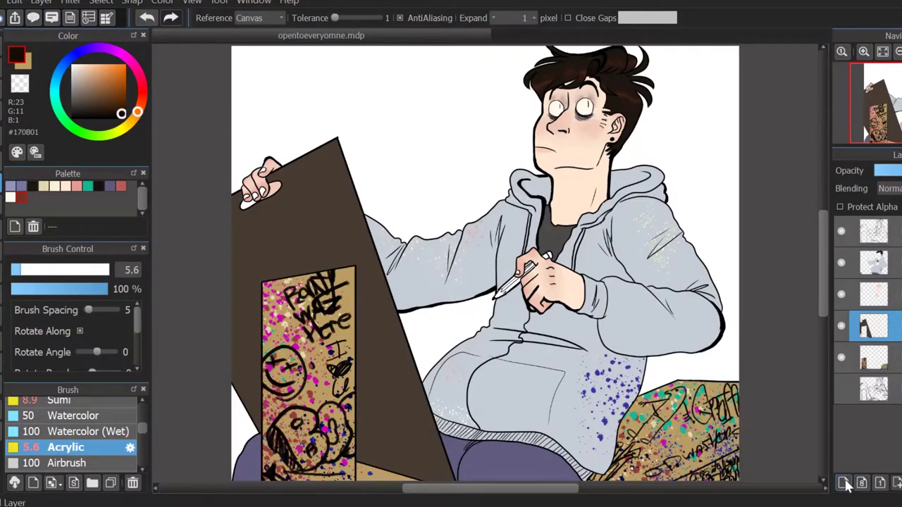
pyautogui.keyDown('alt'); pyautogui.click(841, 326); pyautogui.keyUp('alt')
pyautogui.press('w')
pyautogui.click(354, 288)
pyautogui.keyDown('shift'); pyautogui.click(310, 367); pyautogui.keyUp('shift')
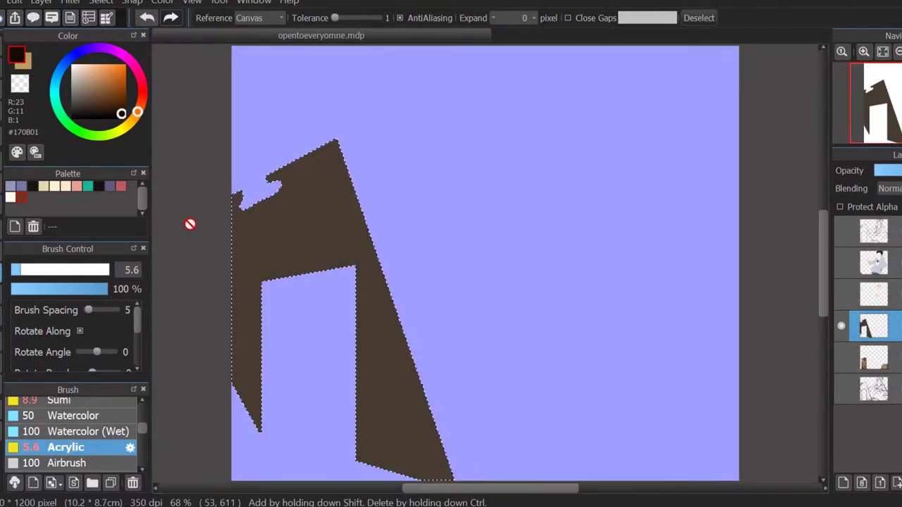
pyautogui.click(841, 231)
pyautogui.click(841, 262)
pyautogui.click(841, 294)
pyautogui.click(841, 357)
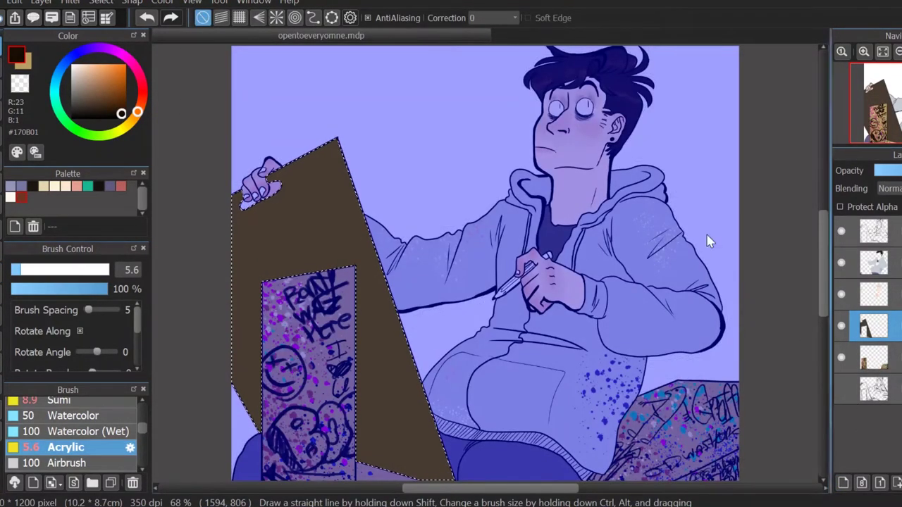
# Step: Speckle the board's lower part with dark Splatter Brush dots, then deselect
pyautogui.scroll(-5, 141, 439)
pyautogui.click(78, 432)
pyautogui.click(395, 451)
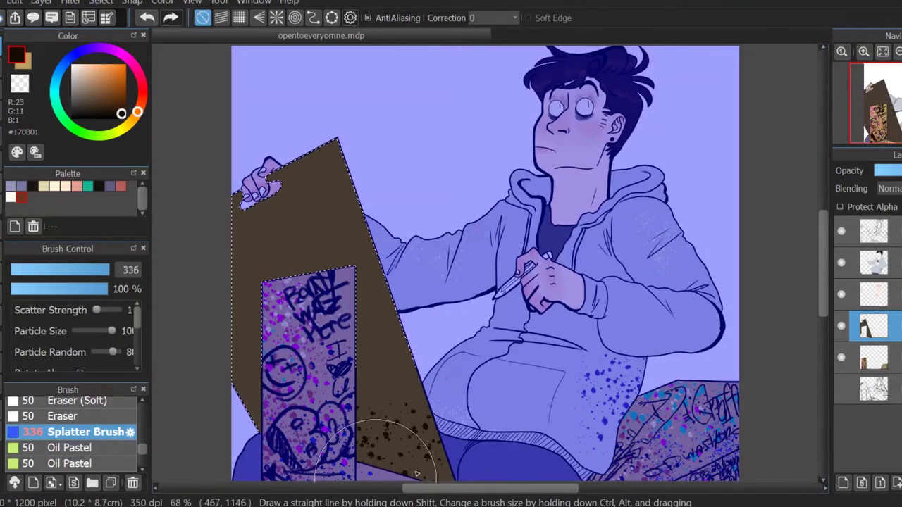
pyautogui.click(388, 353)
pyautogui.keyDown('alt'); pyautogui.click(303, 232); pyautogui.keyUp('alt')
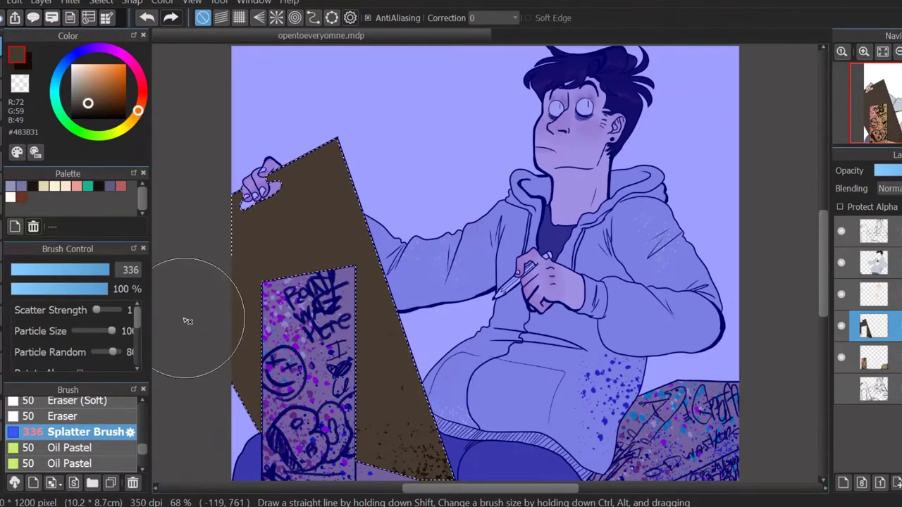
pyautogui.scroll(2, 894, 113)
pyautogui.moveTo(894, 112); pyautogui.dragTo(886, 96)
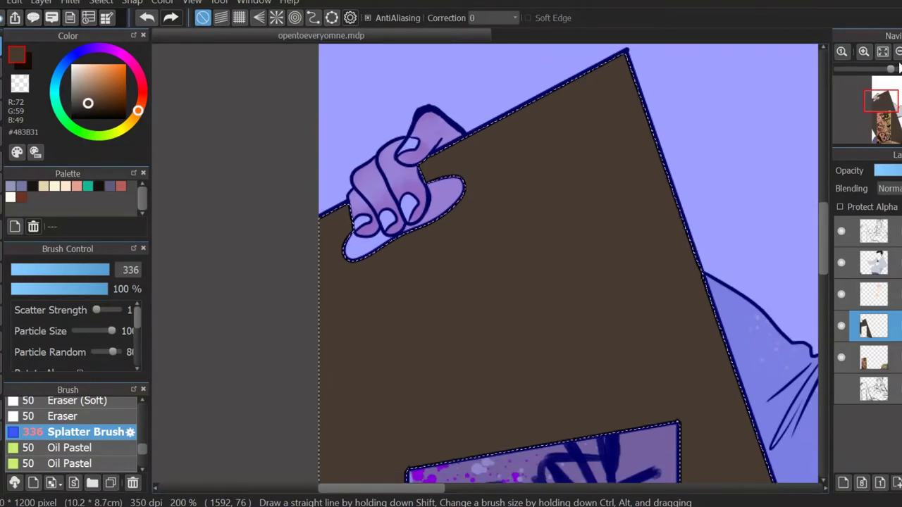
pyautogui.scroll(-2, 887, 96)
pyautogui.press('m')
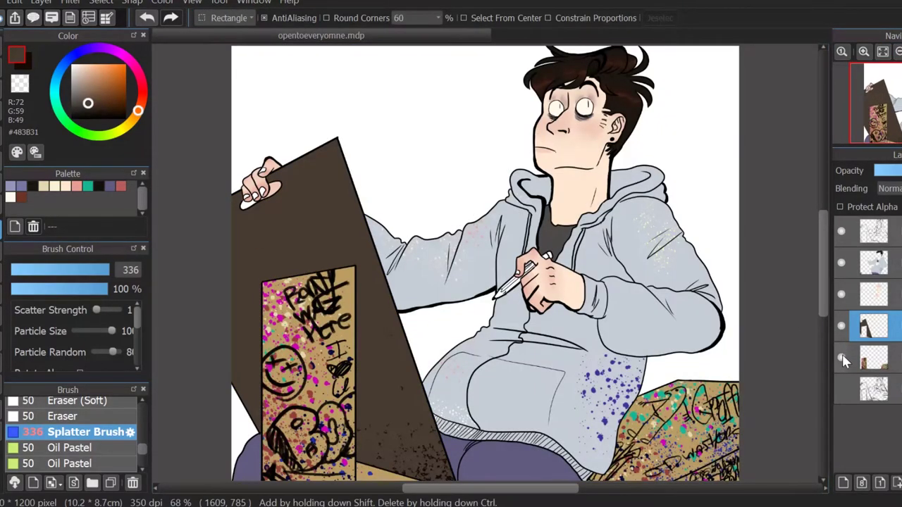
# Step: Bucket-fill the pencil body yellow
pyautogui.scroll(3, 536, 282)
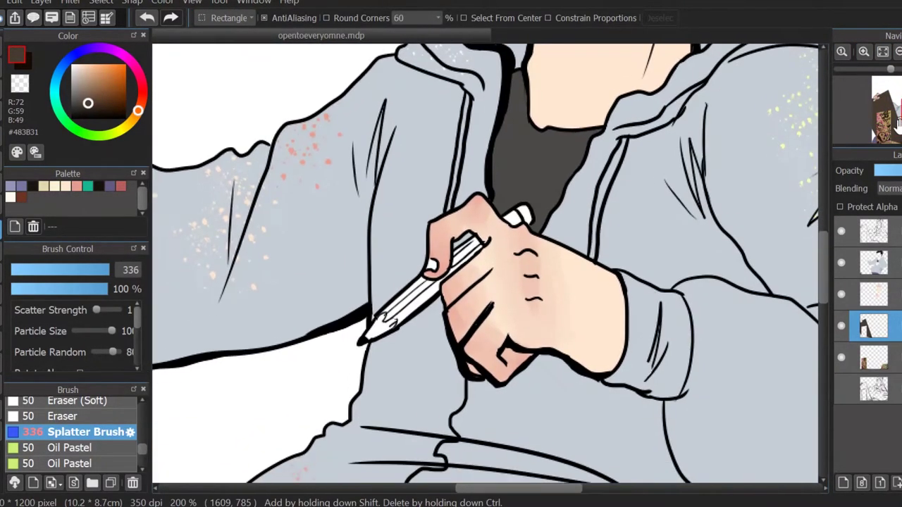
pyautogui.press('g')
pyautogui.click(92, 76)
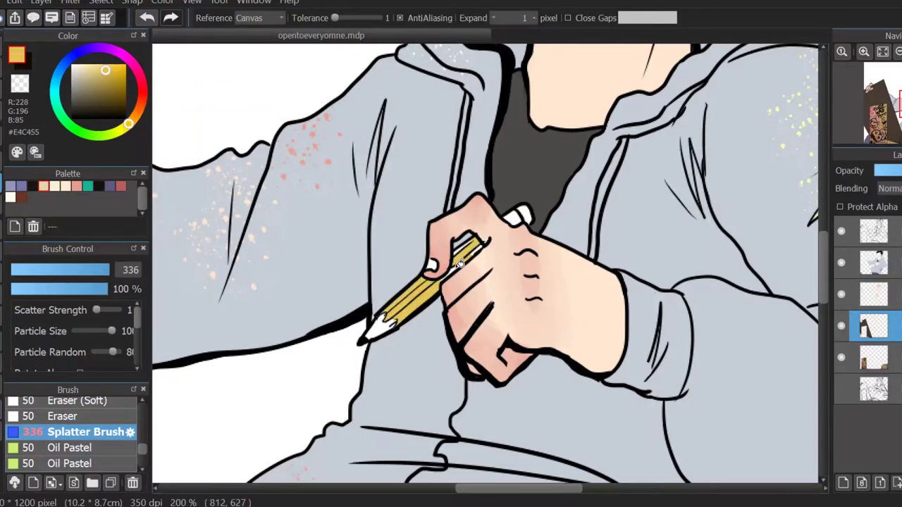
pyautogui.scroll(2, 482, 227)
pyautogui.press('b')
pyautogui.scroll(3, 77, 429)
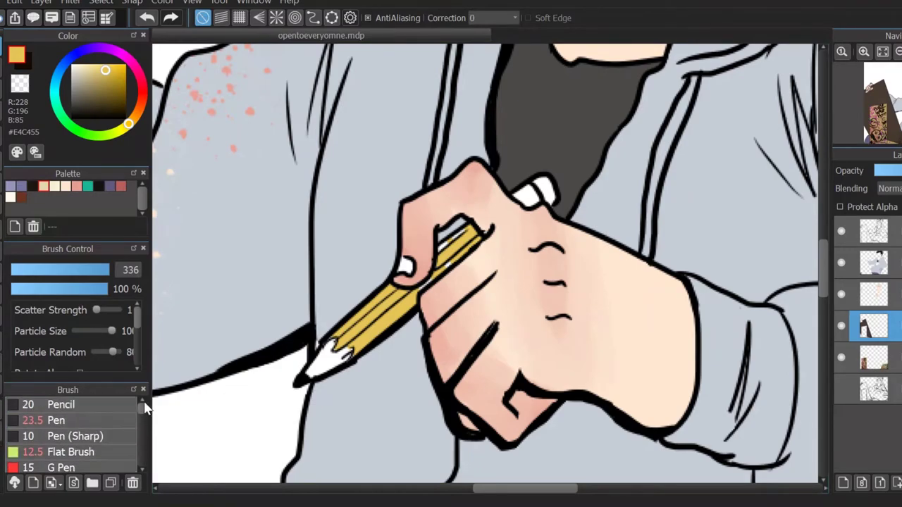
pyautogui.click(56, 420)
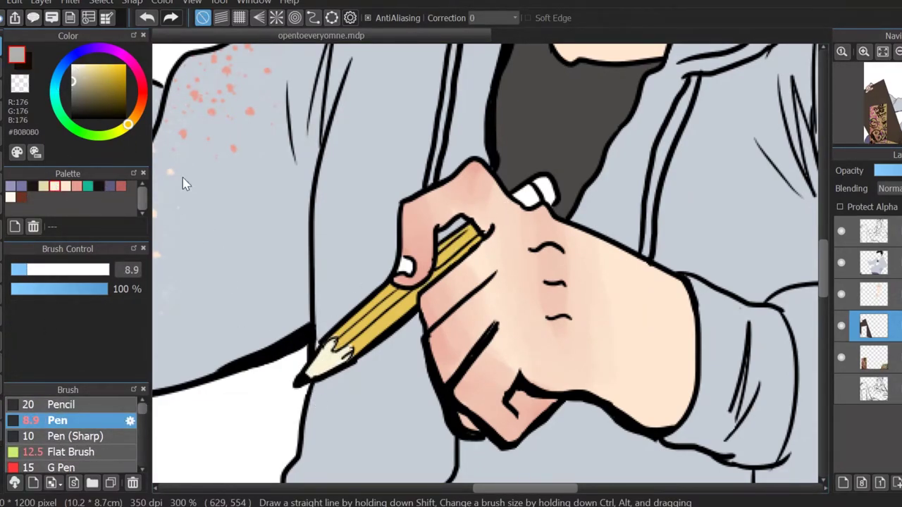
pyautogui.press('g')
# Step: Add very light pink touches to the hands with the Flat Brush on the hand-detail layer
pyautogui.click(67, 188)
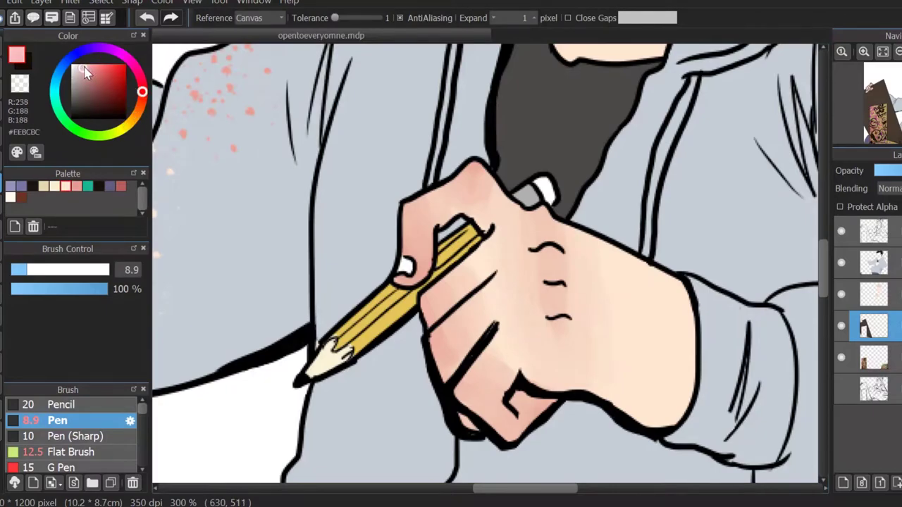
pyautogui.scroll(-3, 585, 200)
pyautogui.scroll(4, 585, 199)
pyautogui.click(874, 294)
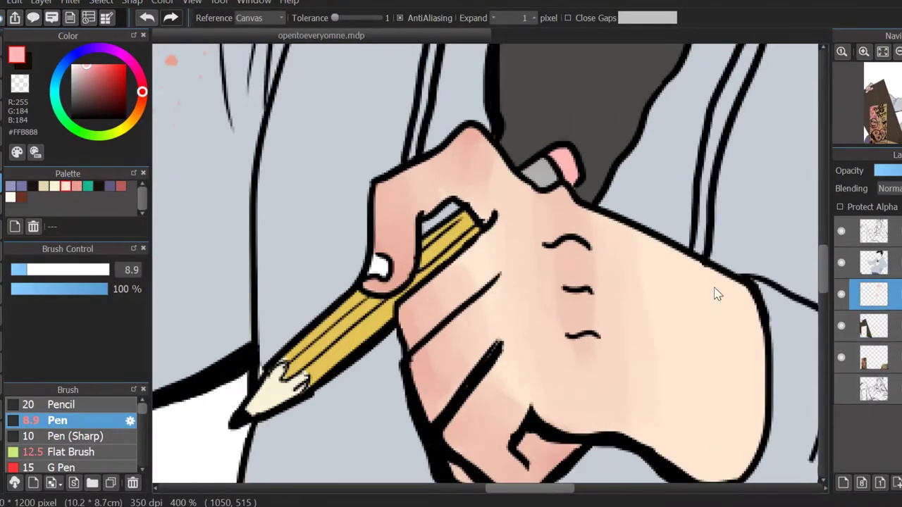
pyautogui.keyDown('alt'); pyautogui.click(380, 247); pyautogui.keyUp('alt')
pyautogui.click(77, 57)
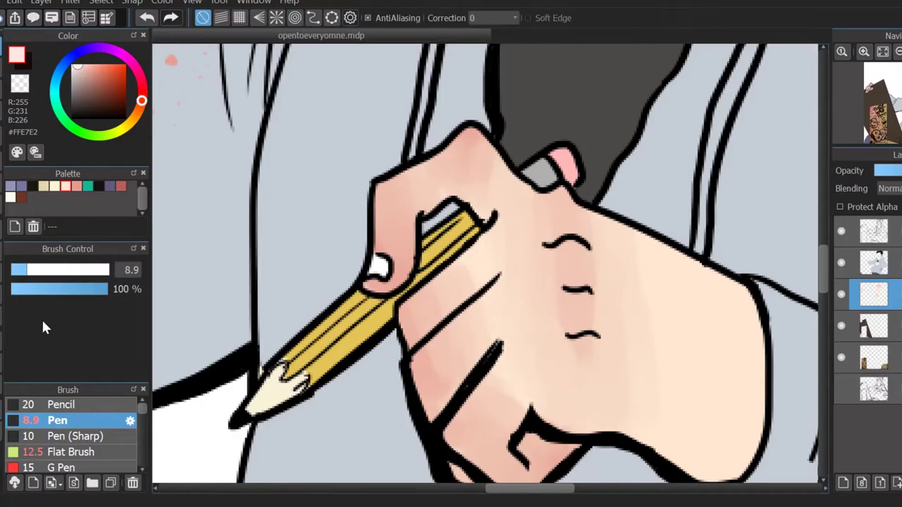
pyautogui.click(71, 451)
pyautogui.click(898, 51)
pyautogui.scroll(4, 434, 192)
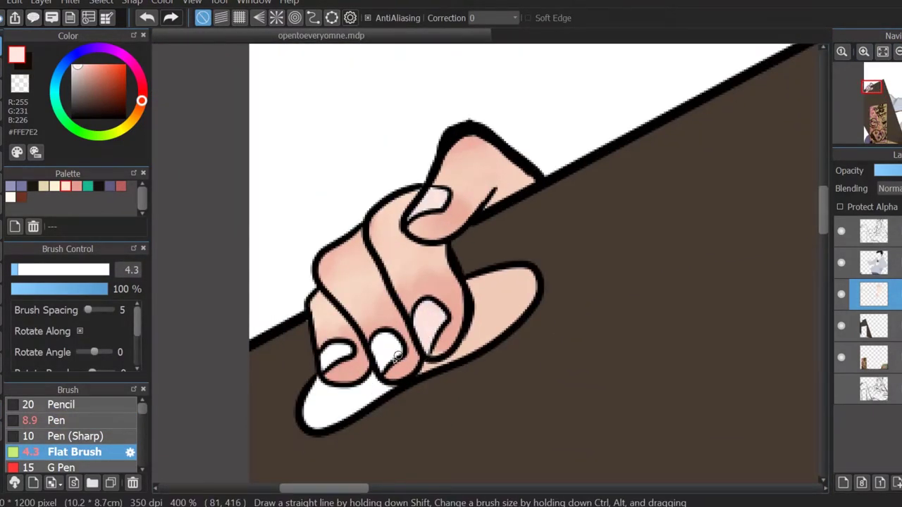
pyautogui.scroll(-4, 369, 342)
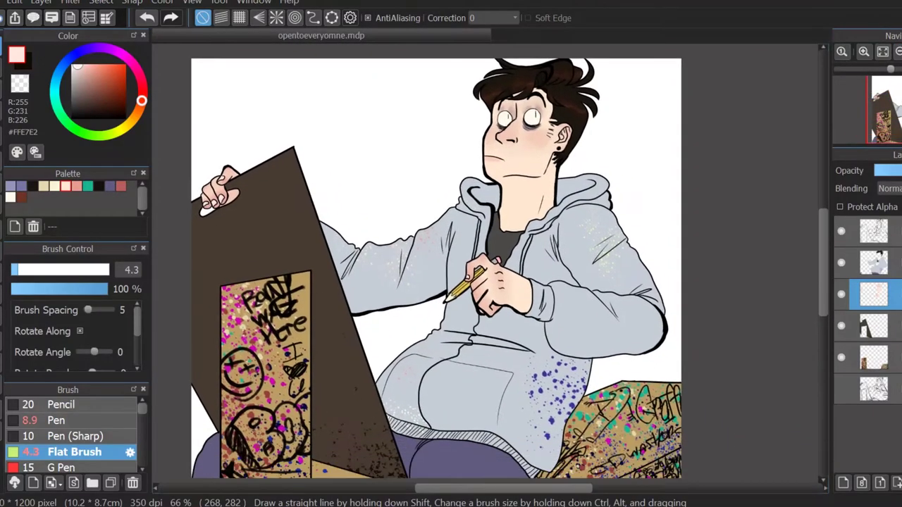
pyautogui.scroll(3, 465, 337)
# Step: Paint blue-purple #7376A0 irises with the Pen, then mirror the canvas to check proportions
pyautogui.click(22, 186)
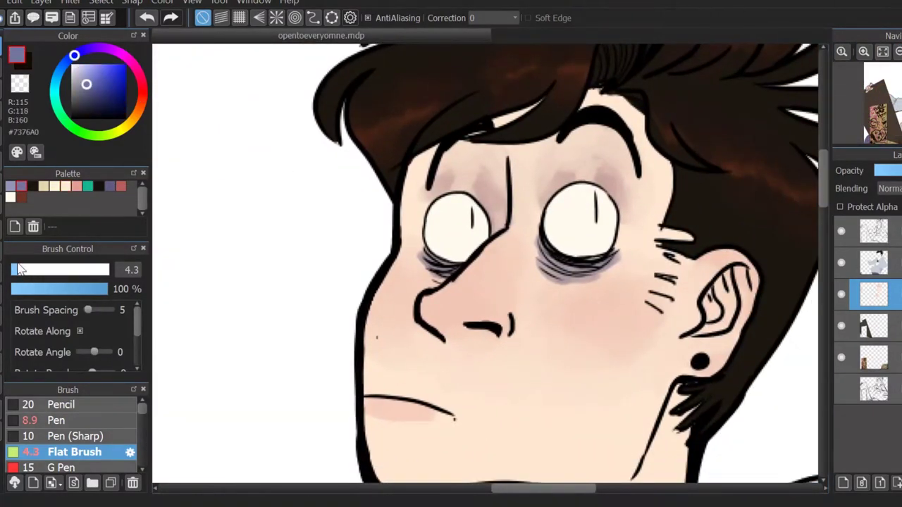
pyautogui.click(56, 420)
pyautogui.moveTo(468, 210); pyautogui.dragTo(471, 218)
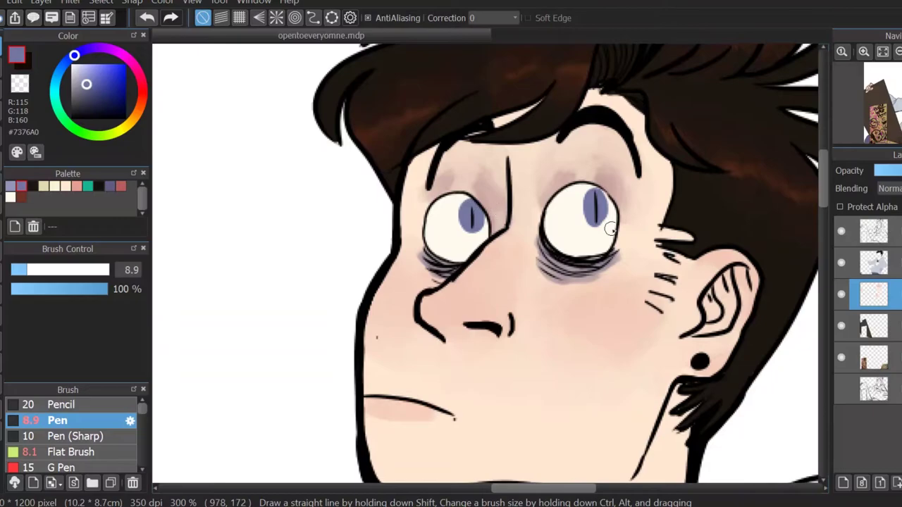
pyautogui.click(897, 52)
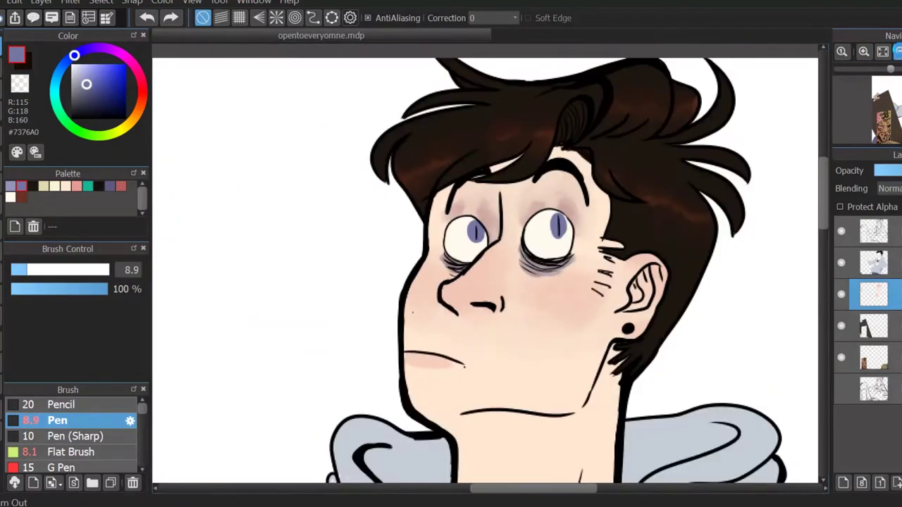
pyautogui.click(896, 52)
pyautogui.click(897, 52)
pyautogui.click(899, 52)
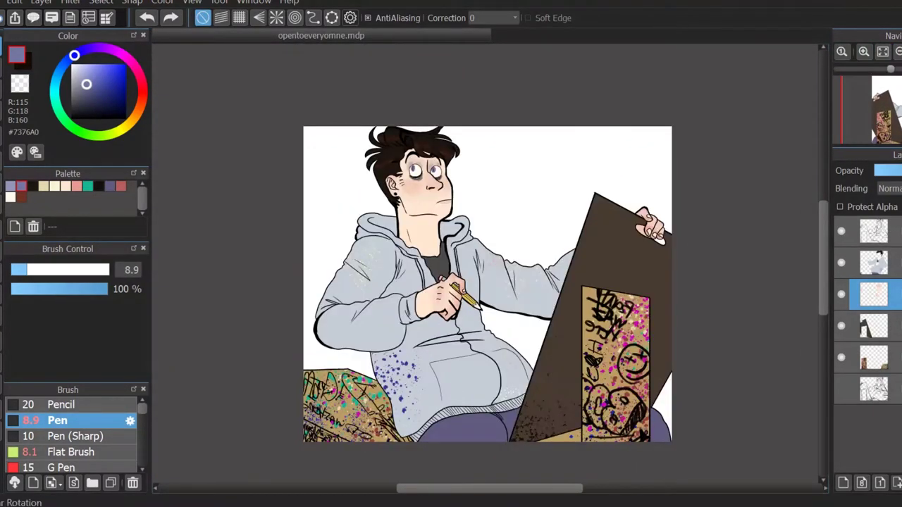
pyautogui.click(899, 52)
pyautogui.click(874, 389)
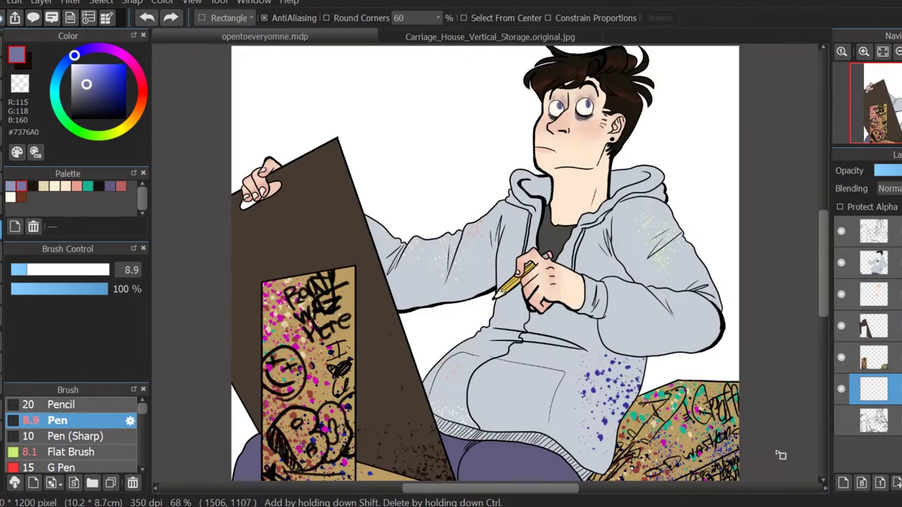
# Step: Paste the Carriage_House_Vertical_Storage photo as a new layer and enlarge it across the canvas
pyautogui.click(14, 2)
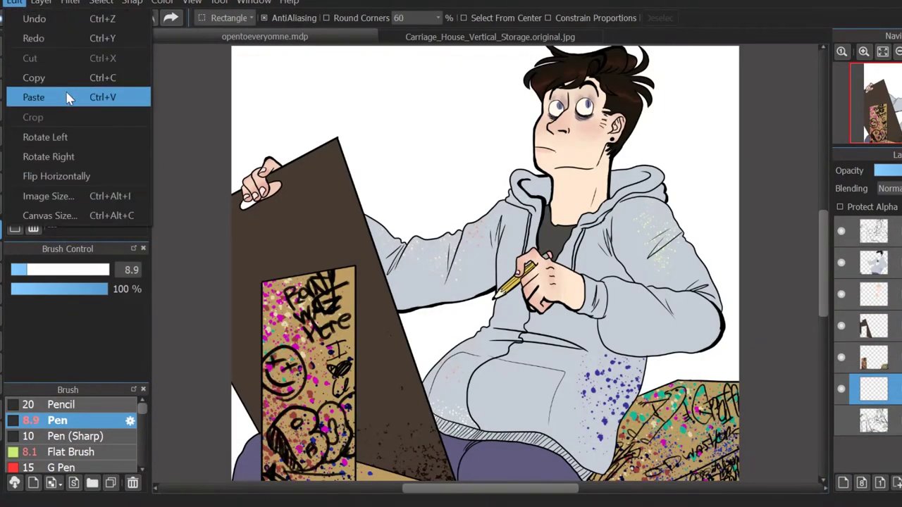
pyautogui.click(67, 94)
pyautogui.hotkey('ctrl', 't')
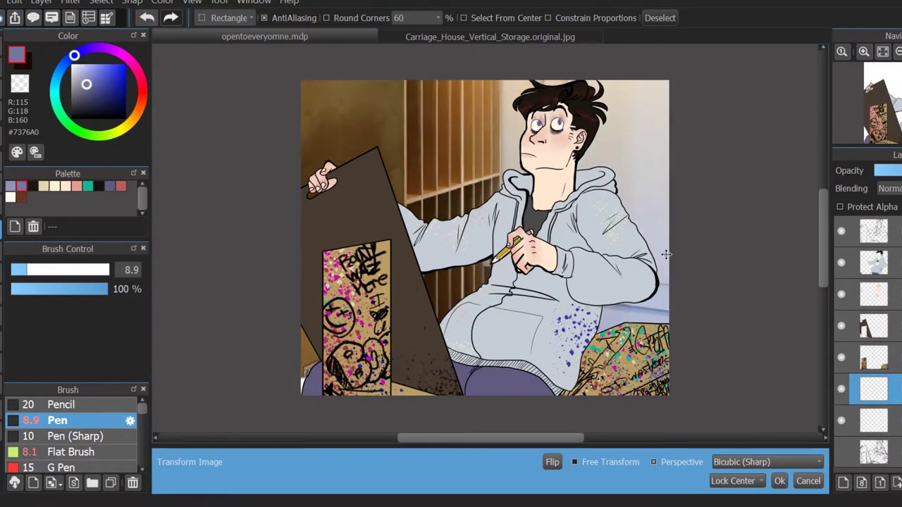
pyautogui.hotkey('ctrl', '-')
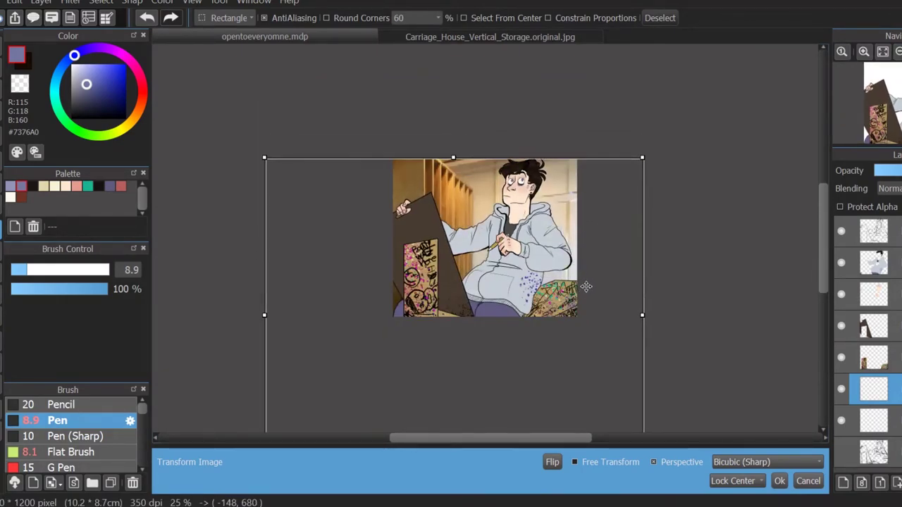
pyautogui.press('Return')
pyautogui.hotkey('ctrl', 'd')
pyautogui.hotkey('ctrl', '0')
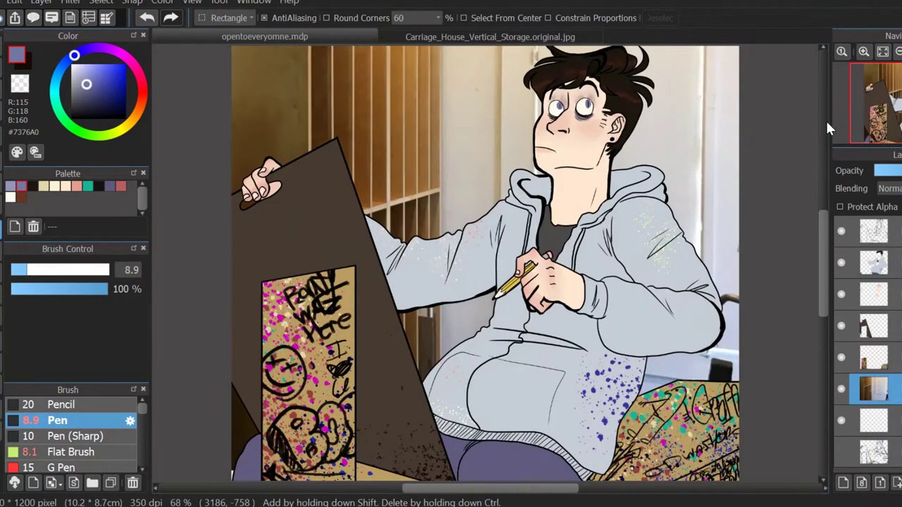
# Step: Move the blank layer up and select the figure by inverting a Magic Wand background selection
pyautogui.moveTo(866, 422); pyautogui.dragTo(867, 267)
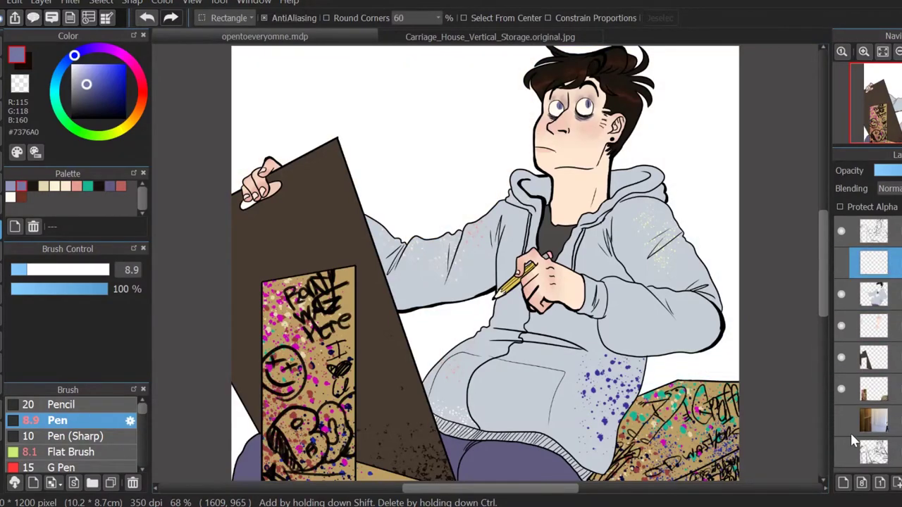
pyautogui.press('w')
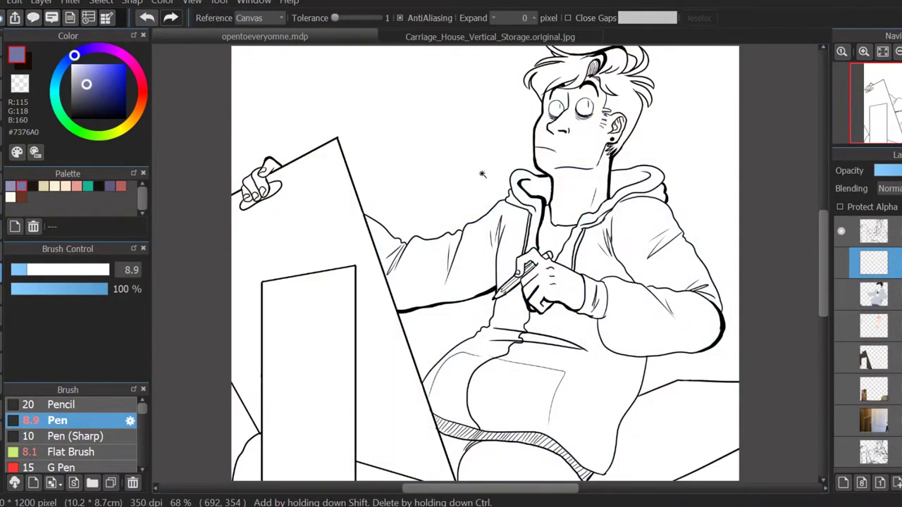
pyautogui.click(484, 175)
pyautogui.click(101, 2)
pyautogui.click(134, 56)
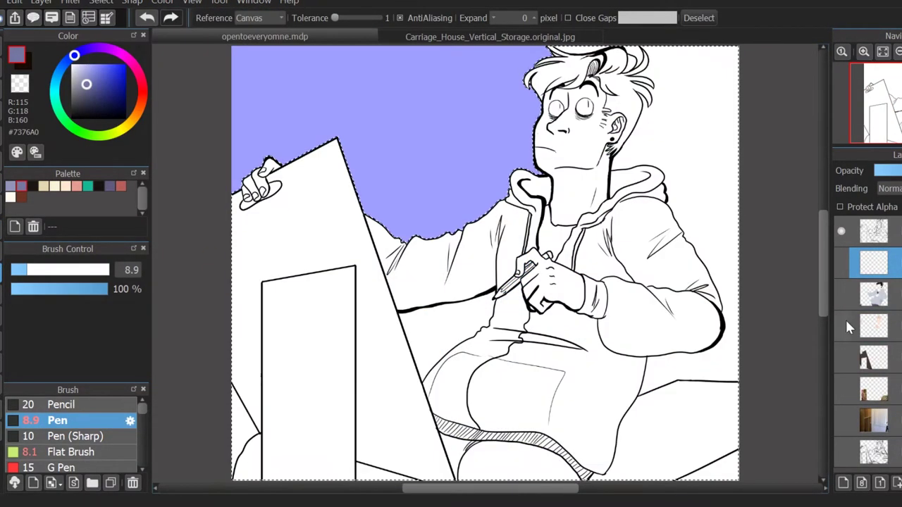
# Step: Shade the hair, cheek, neck, forehead, eye sockets and ear in grey with the Pen
pyautogui.press('b')
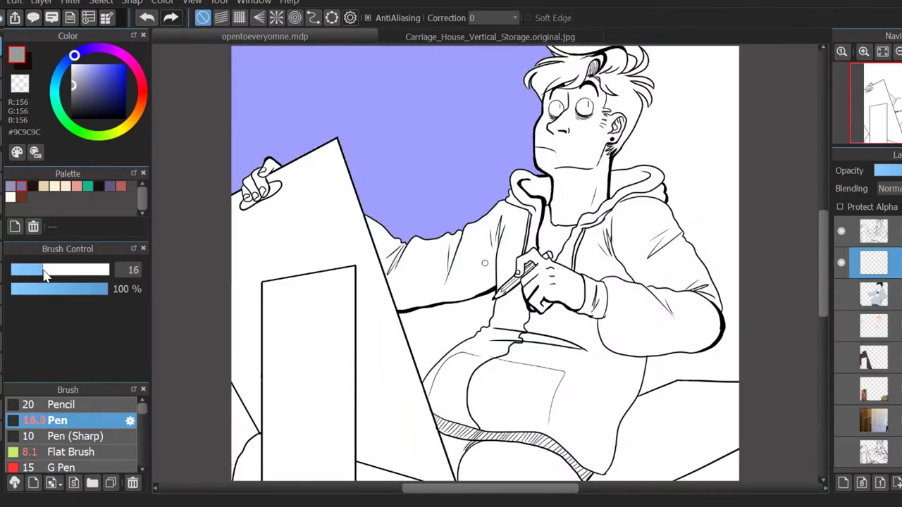
pyautogui.scroll(4, 372, 261)
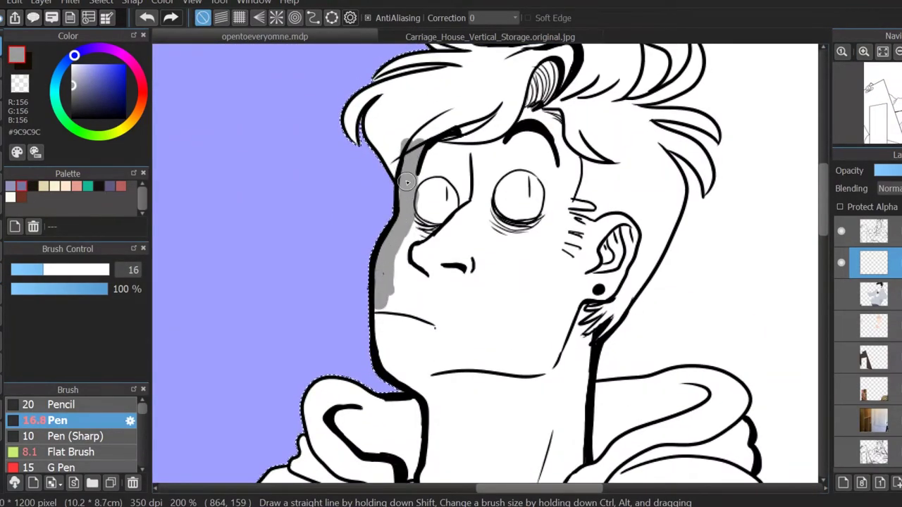
pyautogui.moveTo(376, 99)
pyautogui.mouseDown()
pyautogui.moveTo(352, 133)
pyautogui.moveTo(425, 73)
pyautogui.mouseUp()
pyautogui.moveTo(458, 99); pyautogui.dragTo(387, 149)
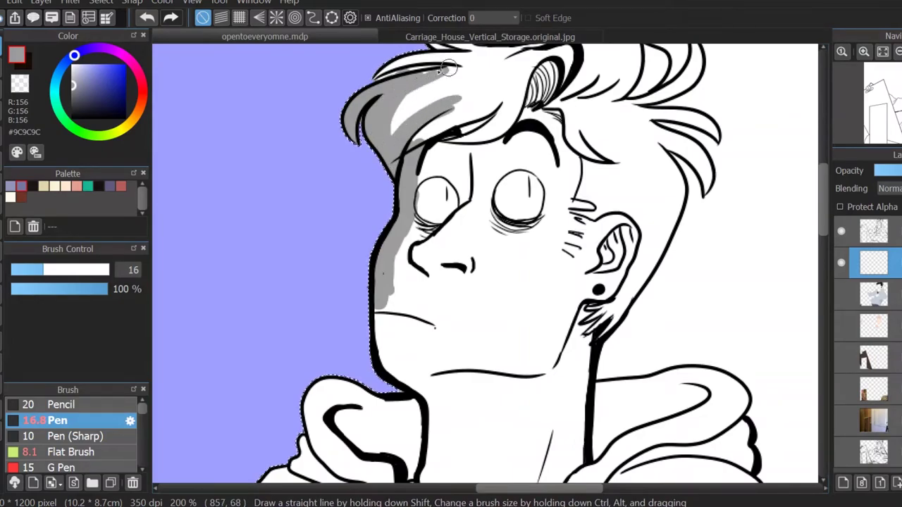
pyautogui.moveTo(373, 78); pyautogui.dragTo(473, 53)
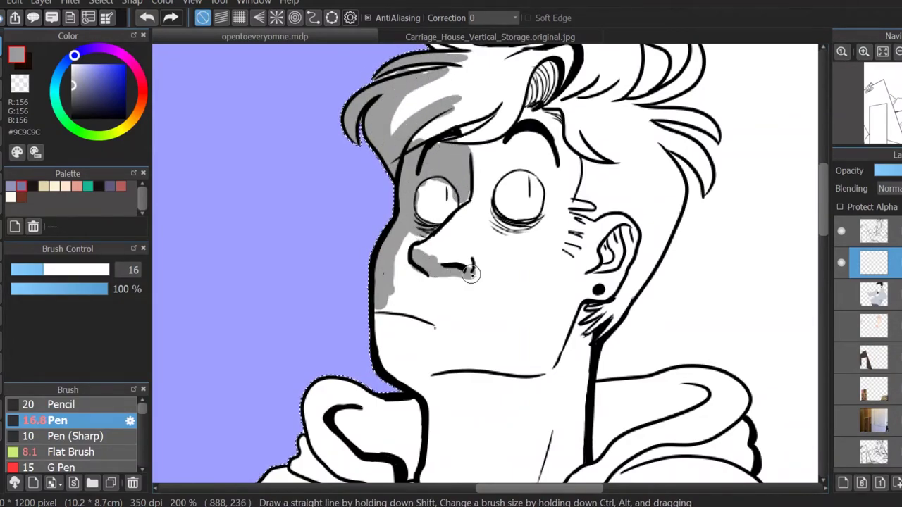
pyautogui.moveTo(417, 288); pyautogui.dragTo(403, 291)
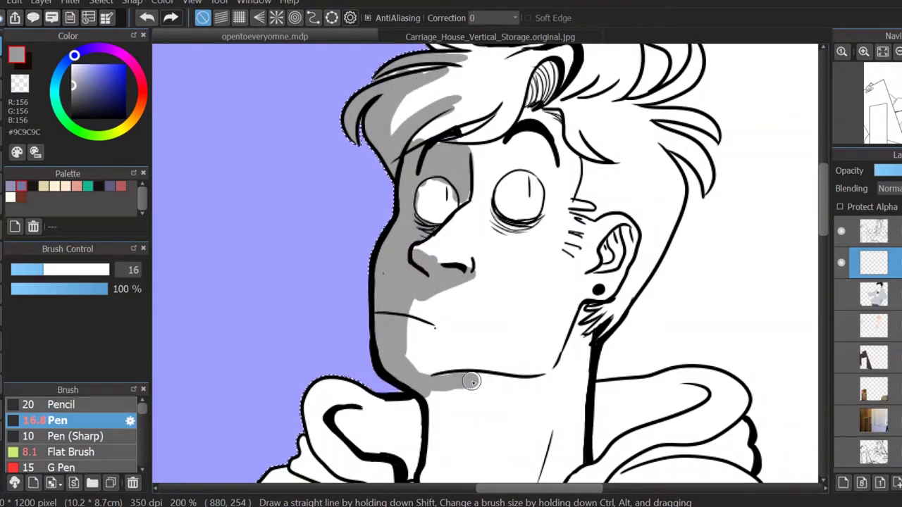
pyautogui.moveTo(471, 381)
pyautogui.mouseDown()
pyautogui.moveTo(519, 382)
pyautogui.moveTo(430, 458)
pyautogui.moveTo(342, 423)
pyautogui.moveTo(415, 451)
pyautogui.mouseUp()
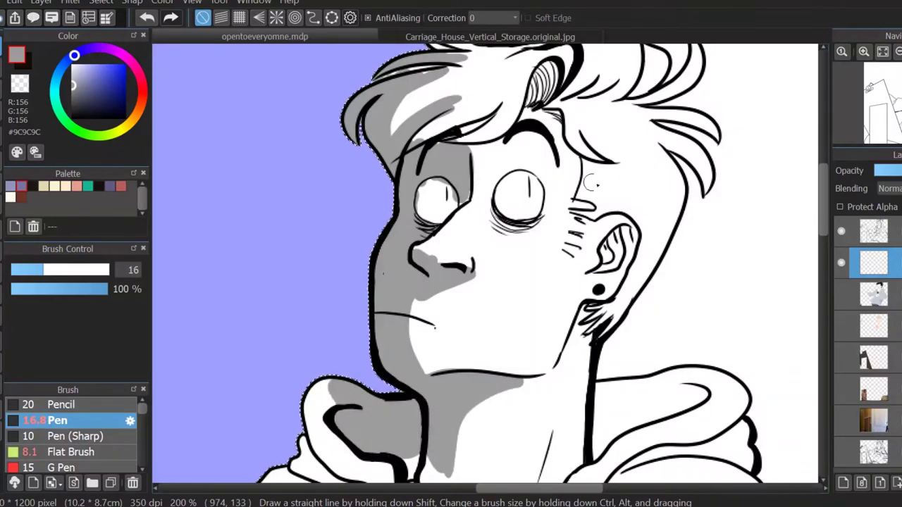
pyautogui.moveTo(536, 104); pyautogui.dragTo(541, 72)
pyautogui.moveTo(457, 132); pyautogui.dragTo(506, 93)
pyautogui.moveTo(420, 206); pyautogui.dragTo(448, 185)
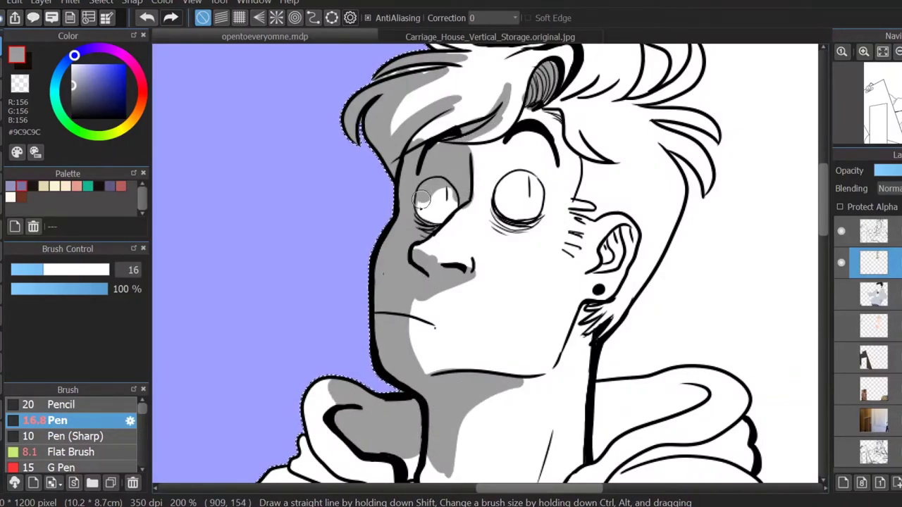
pyautogui.moveTo(497, 213); pyautogui.dragTo(525, 186)
pyautogui.moveTo(610, 261); pyautogui.dragTo(623, 233)
# Step: Shade the hood fold, hoodie shoulder, front and underarm in grey
pyautogui.moveTo(667, 69); pyautogui.dragTo(724, 195)
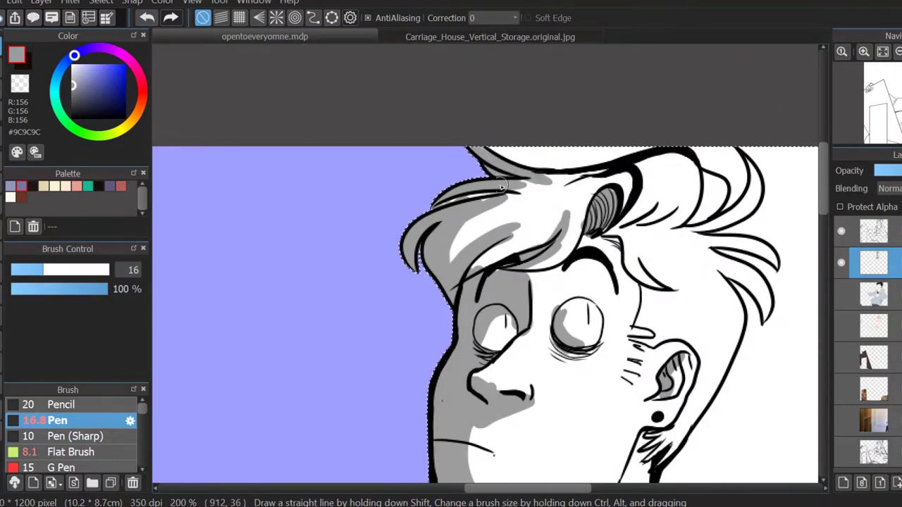
pyautogui.scroll(-5, 724, 196)
pyautogui.moveTo(568, 173)
pyautogui.mouseDown()
pyautogui.moveTo(595, 256)
pyautogui.moveTo(557, 296)
pyautogui.mouseUp()
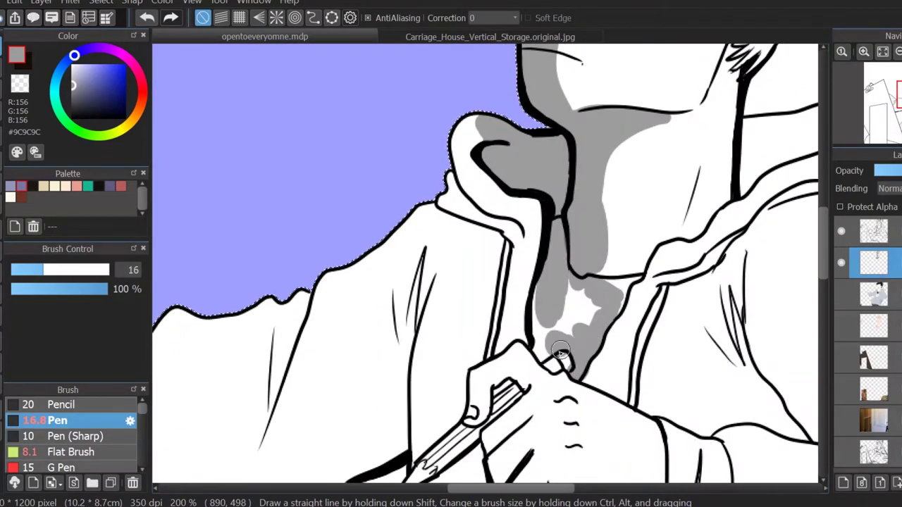
pyautogui.moveTo(471, 126); pyautogui.dragTo(466, 177)
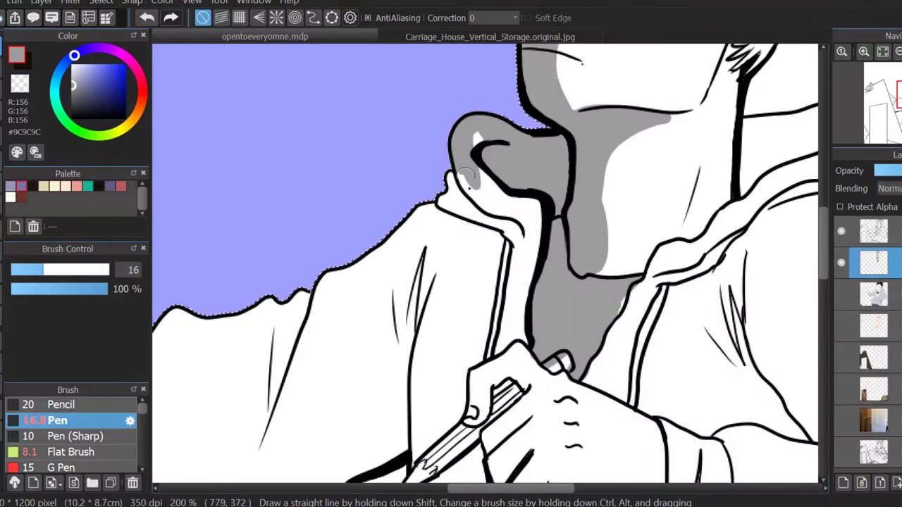
pyautogui.hotkey('ctrl', '-')
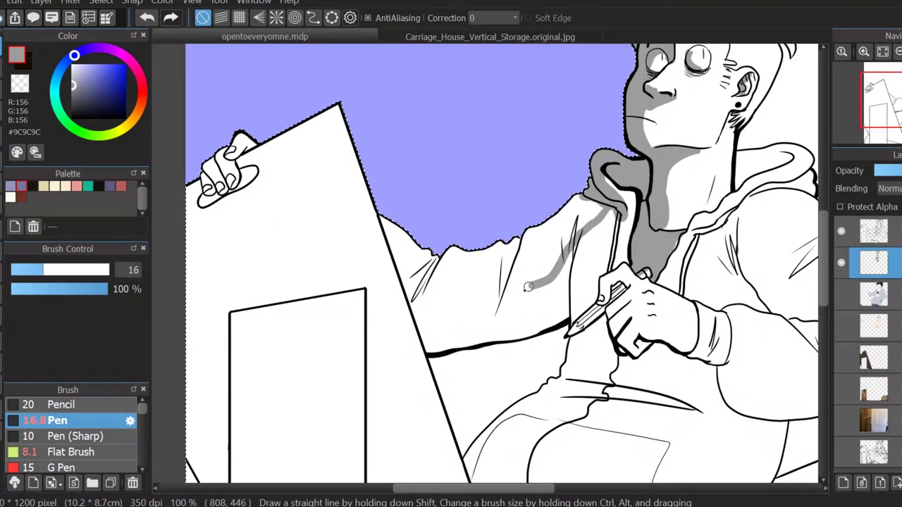
pyautogui.moveTo(394, 225)
pyautogui.mouseDown()
pyautogui.moveTo(407, 248)
pyautogui.moveTo(530, 257)
pyautogui.mouseUp()
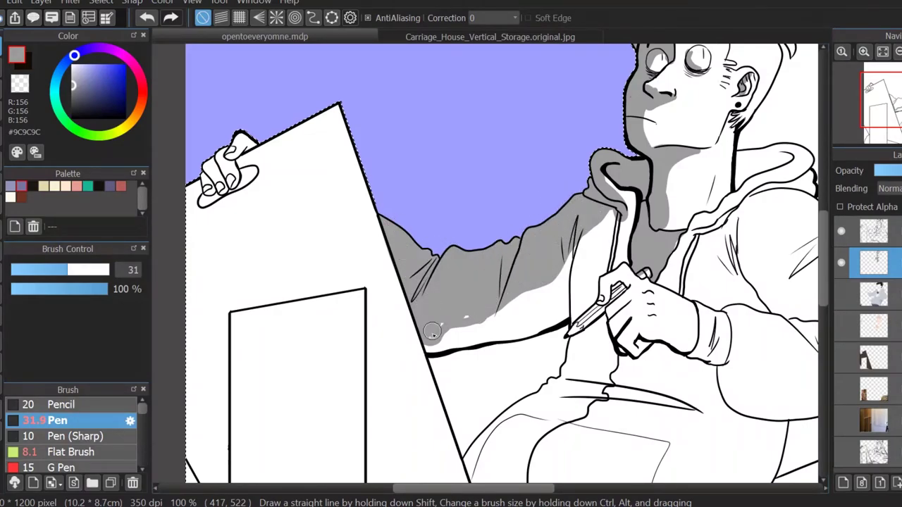
pyautogui.moveTo(599, 212); pyautogui.dragTo(574, 310)
pyautogui.moveTo(565, 258)
pyautogui.mouseDown()
pyautogui.moveTo(476, 331)
pyautogui.moveTo(390, 374)
pyautogui.mouseUp()
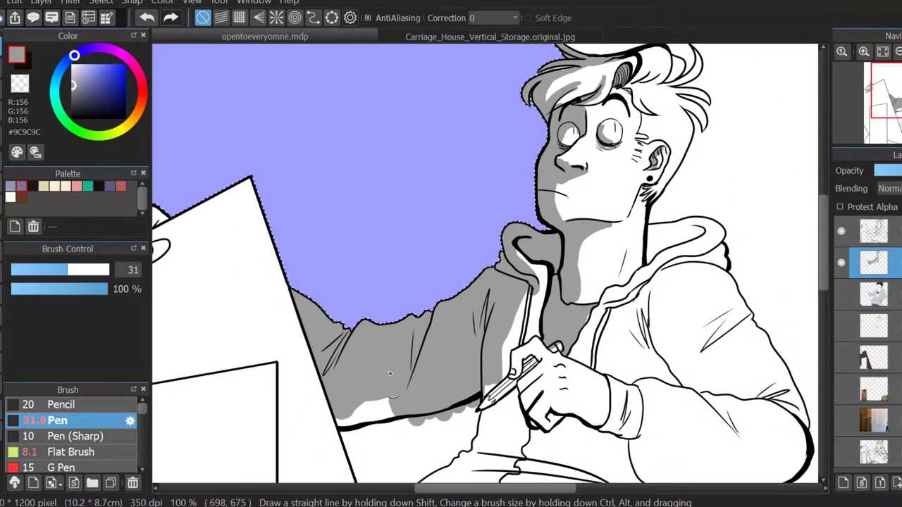
pyautogui.moveTo(507, 359)
pyautogui.mouseDown()
pyautogui.moveTo(493, 383)
pyautogui.moveTo(507, 226)
pyautogui.moveTo(497, 254)
pyautogui.moveTo(481, 259)
pyautogui.moveTo(487, 296)
pyautogui.moveTo(595, 243)
pyautogui.moveTo(544, 259)
pyautogui.moveTo(497, 388)
pyautogui.moveTo(467, 427)
pyautogui.moveTo(525, 402)
pyautogui.mouseUp()
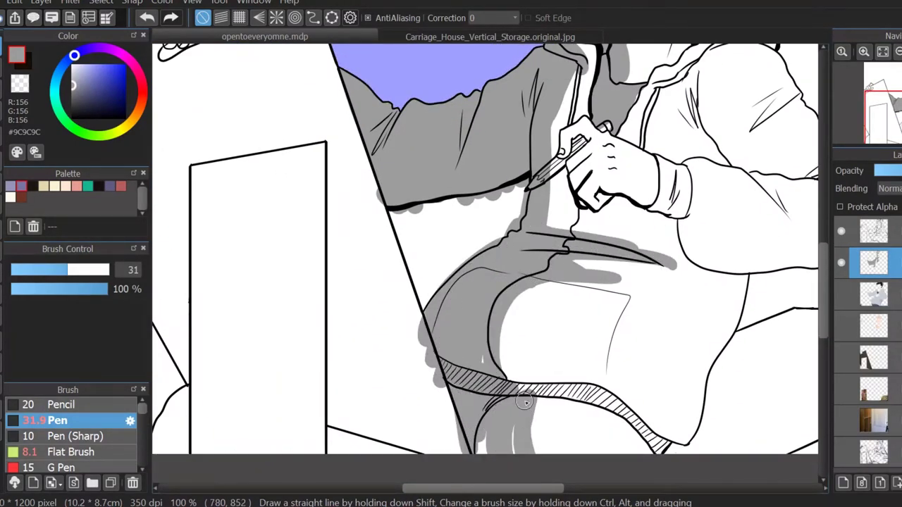
# Step: Shade the thighs, forearm, sleeves, hood top and collar in grey
pyautogui.moveTo(478, 349)
pyautogui.mouseDown()
pyautogui.moveTo(331, 437)
pyautogui.moveTo(296, 423)
pyautogui.mouseUp()
pyautogui.moveTo(608, 244)
pyautogui.mouseDown()
pyautogui.moveTo(333, 236)
pyautogui.moveTo(417, 357)
pyautogui.mouseUp()
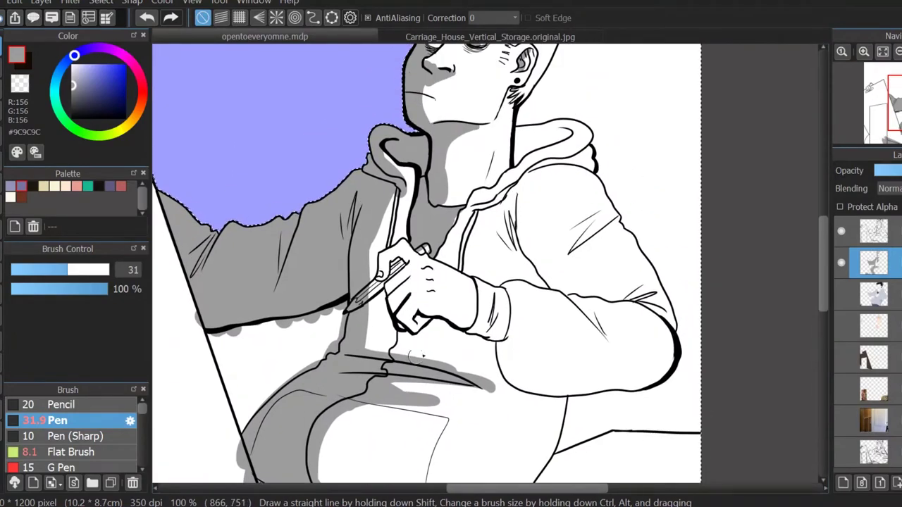
pyautogui.moveTo(387, 292); pyautogui.dragTo(380, 258)
pyautogui.moveTo(496, 340)
pyautogui.mouseDown()
pyautogui.moveTo(564, 395)
pyautogui.moveTo(628, 386)
pyautogui.mouseUp()
pyautogui.moveTo(521, 196); pyautogui.dragTo(557, 246)
pyautogui.moveTo(564, 289)
pyautogui.mouseDown()
pyautogui.moveTo(652, 297)
pyautogui.moveTo(624, 286)
pyautogui.mouseUp()
pyautogui.moveTo(520, 159); pyautogui.dragTo(571, 131)
pyautogui.moveTo(515, 187)
pyautogui.mouseDown()
pyautogui.moveTo(481, 206)
pyautogui.moveTo(546, 289)
pyautogui.moveTo(609, 441)
pyautogui.mouseUp()
pyautogui.moveTo(889, 99); pyautogui.dragTo(878, 118)
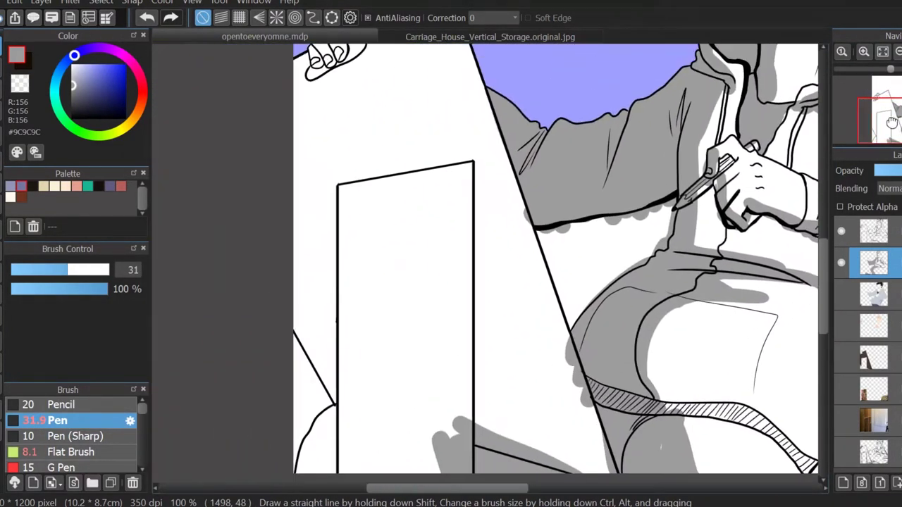
# Step: Bucket-fill the drawing board flat grey
pyautogui.press('g')
pyautogui.click(423, 303)
pyautogui.click(506, 302)
pyautogui.click(899, 128)
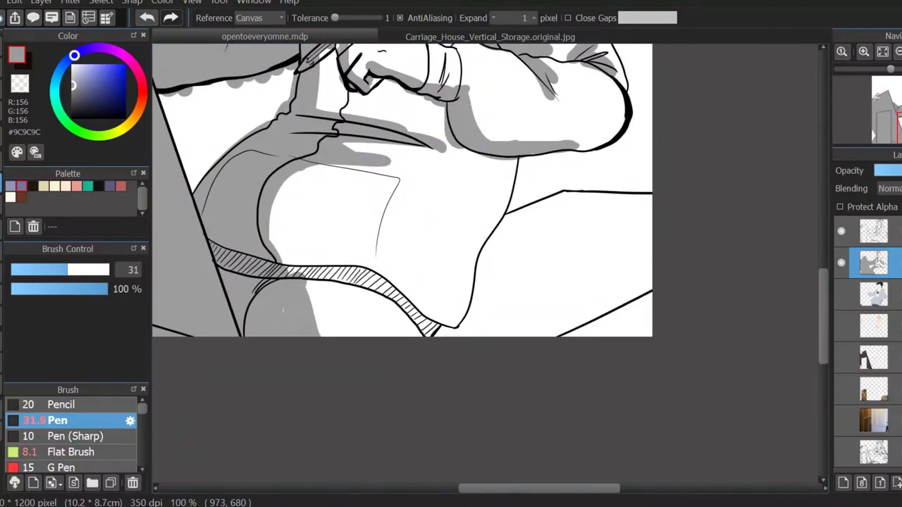
# Step: Shade grey around the hatched hoodie hem and the hands, touching up with the Eraser
pyautogui.press('b')
pyautogui.moveTo(266, 250); pyautogui.dragTo(395, 289)
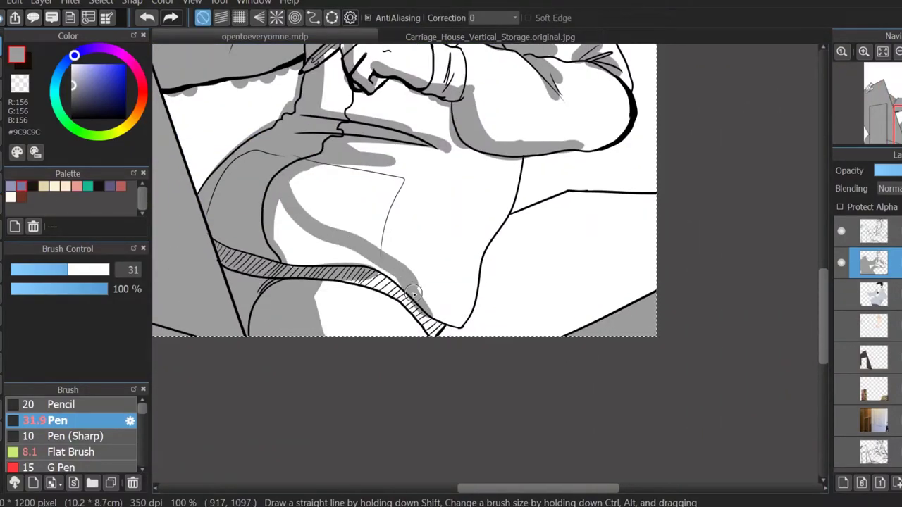
pyautogui.moveTo(282, 211); pyautogui.dragTo(353, 261)
pyautogui.moveTo(889, 120); pyautogui.dragTo(871, 92)
pyautogui.hotkey('ctrl', '+')
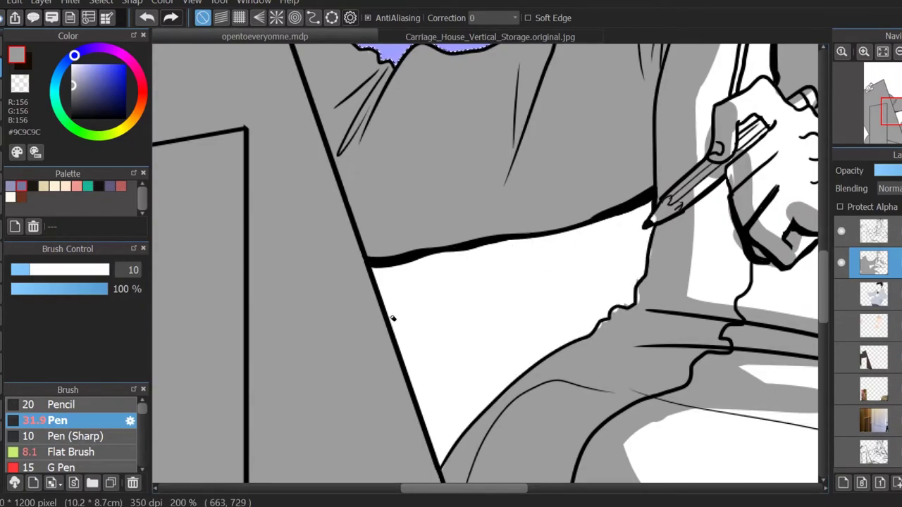
pyautogui.press('b')
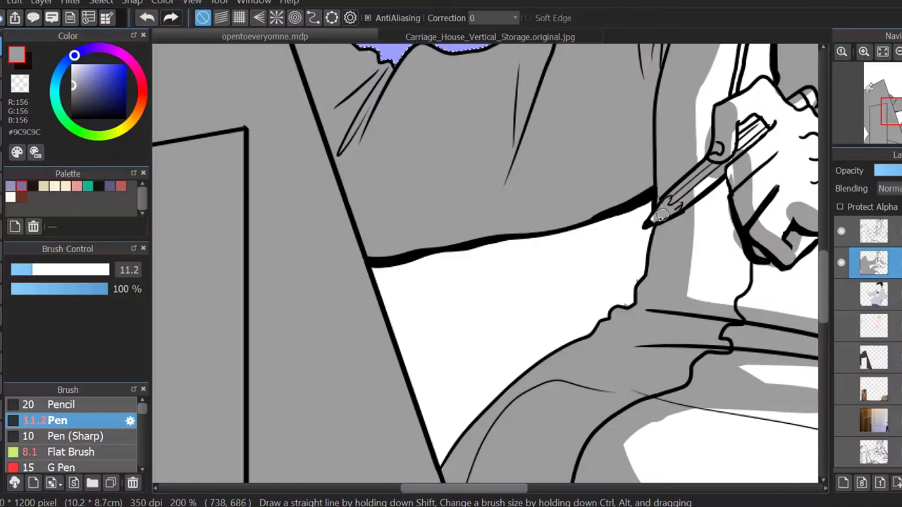
pyautogui.scroll(-5, 704, 246)
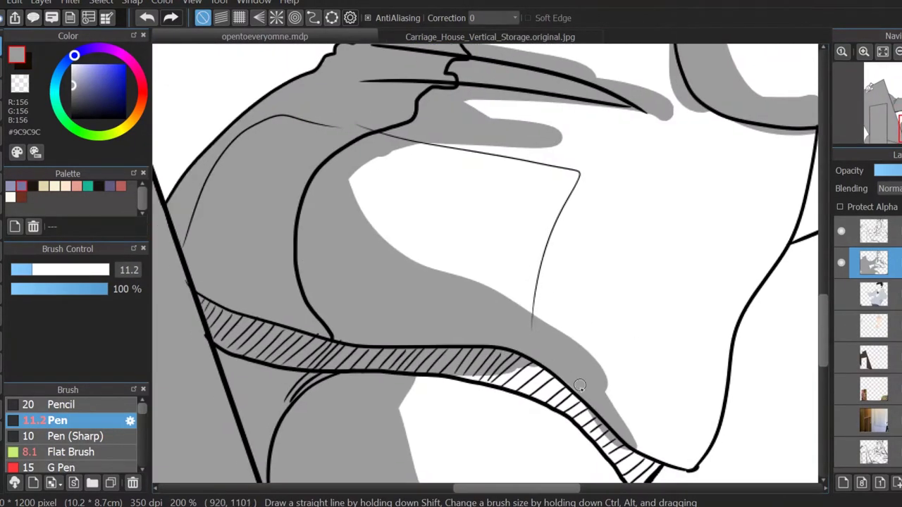
pyautogui.scroll(5, 539, 370)
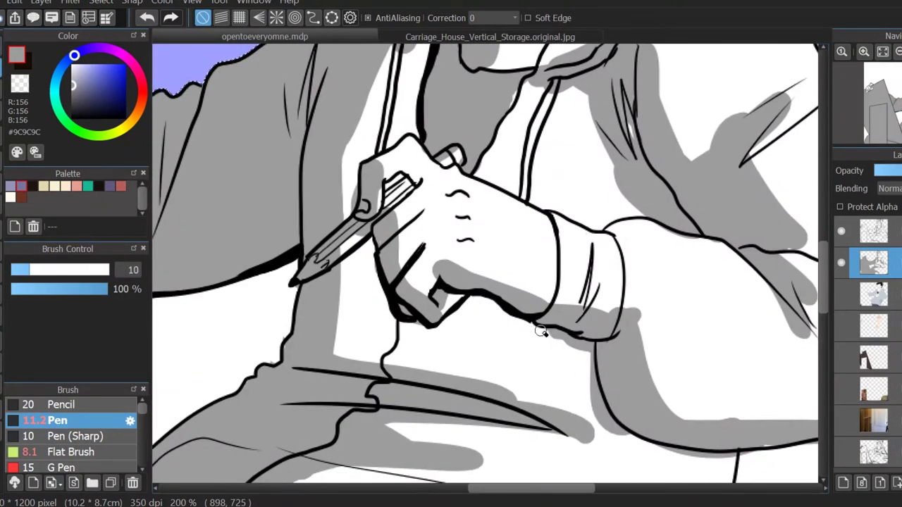
pyautogui.press('b')
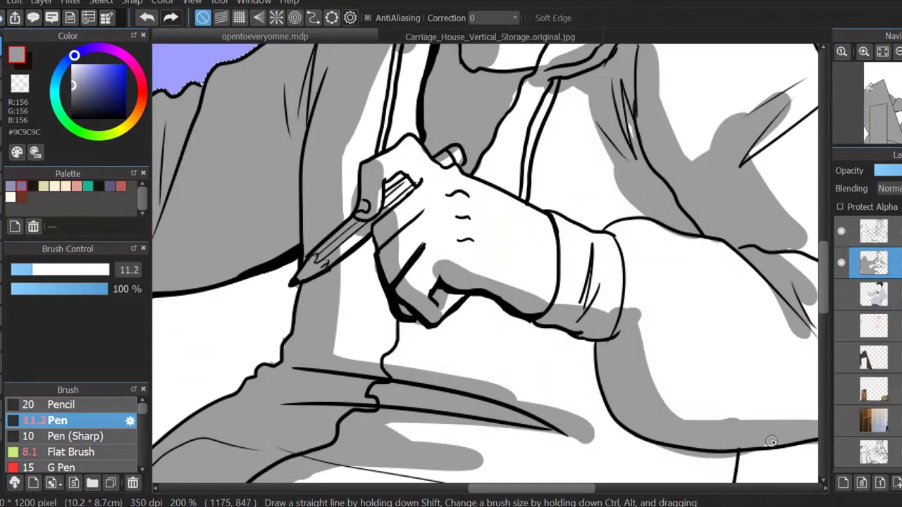
pyautogui.press('e')
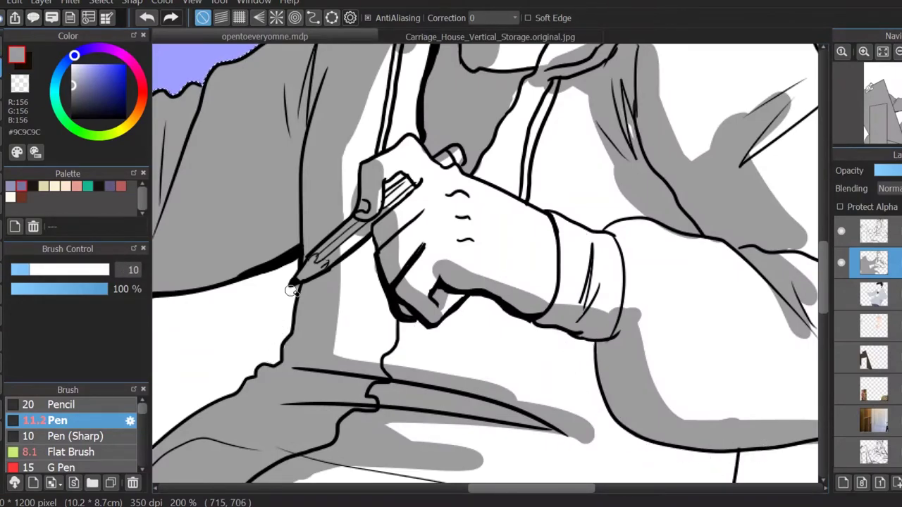
pyautogui.press('b')
pyautogui.press('e')
pyautogui.press('b')
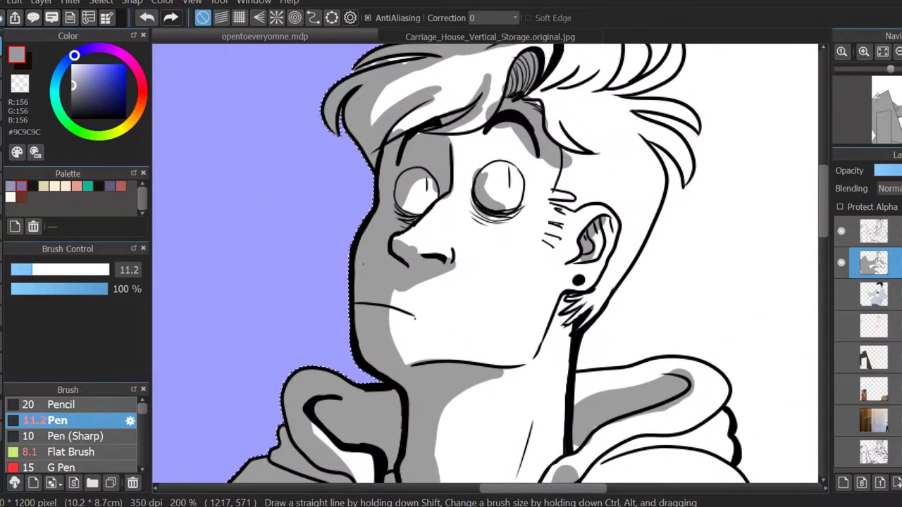
# Step: Erase the stray shading at the top of the hair and near the crown
pyautogui.moveTo(524, 124); pyautogui.dragTo(633, 211)
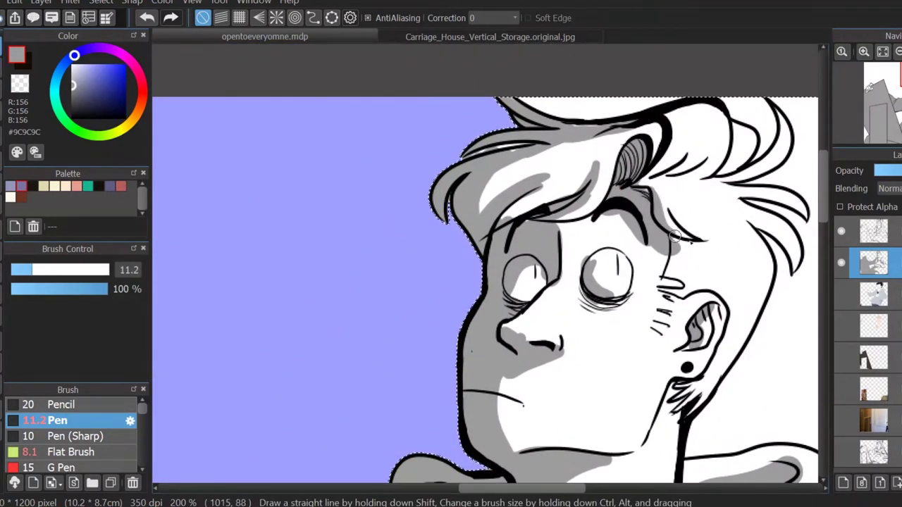
pyautogui.press('e')
pyautogui.press('b')
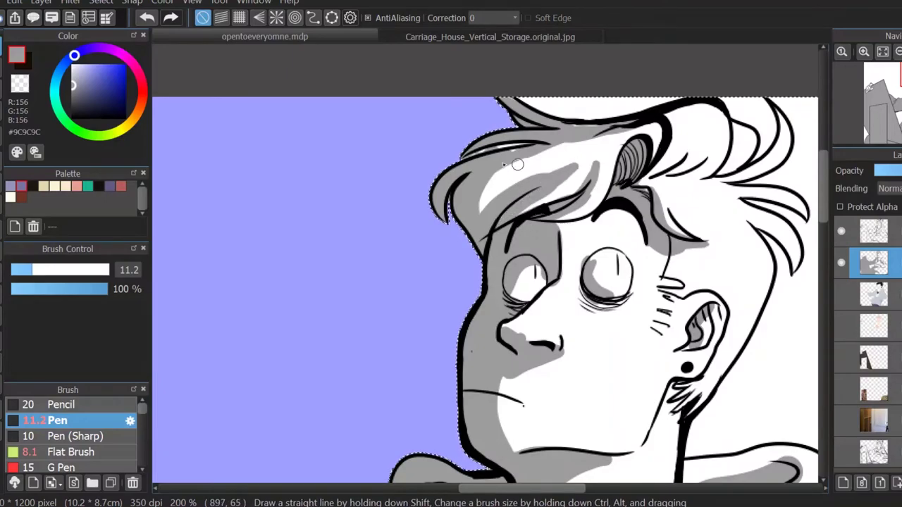
pyautogui.press('e')
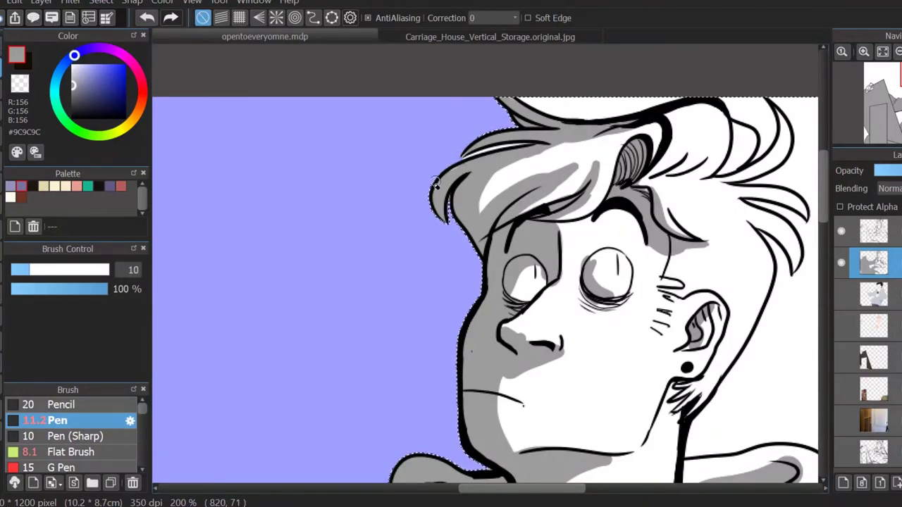
pyautogui.moveTo(493, 127); pyautogui.dragTo(564, 106)
pyautogui.moveTo(655, 145); pyautogui.dragTo(705, 106)
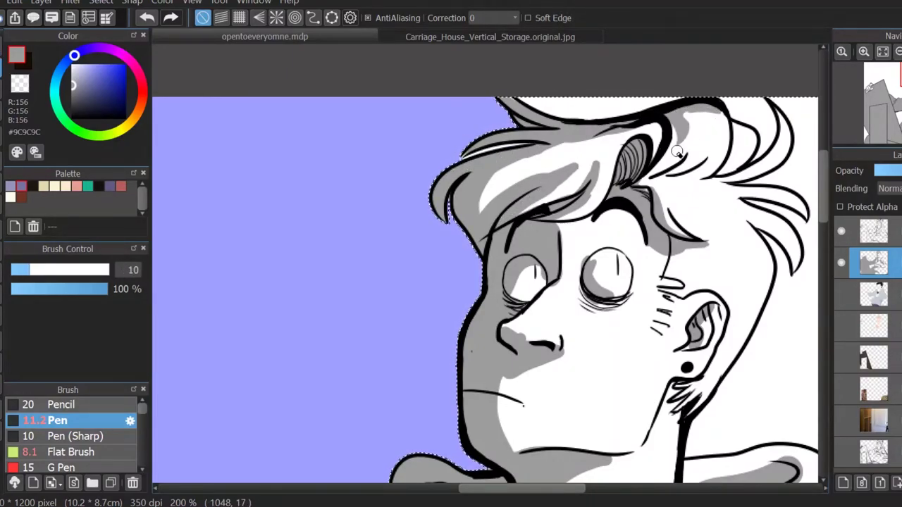
# Step: Erase the old hood lines at the shoulder and redraw the curved hood line
pyautogui.press('b')
pyautogui.press('e')
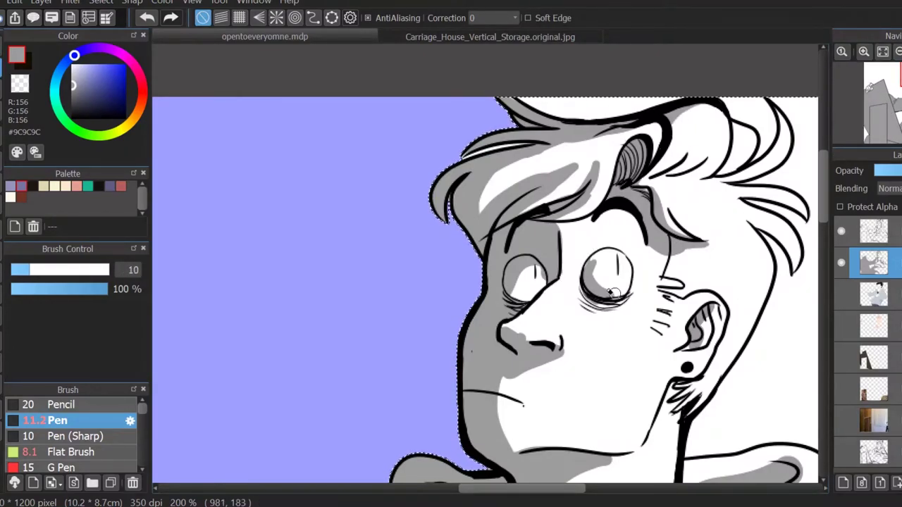
pyautogui.press('b')
pyautogui.press('e')
pyautogui.press('b')
pyautogui.scroll(-3, 859, 67)
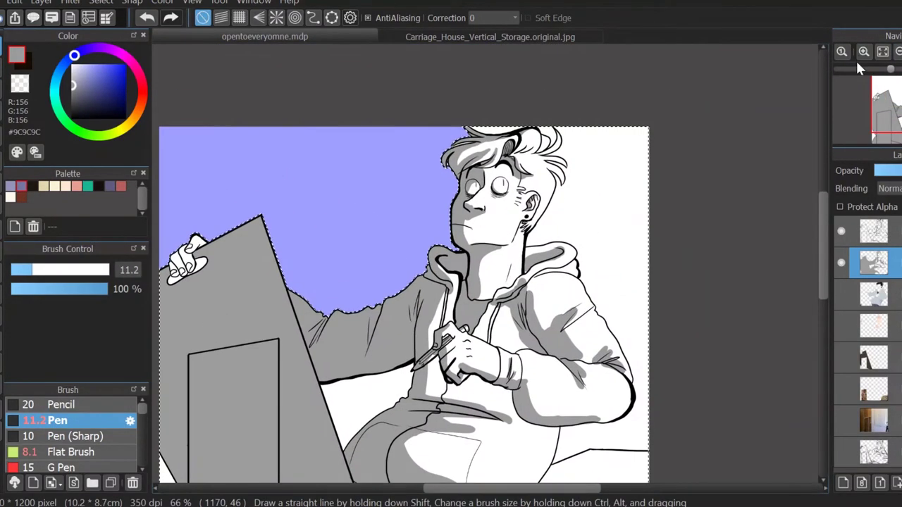
pyautogui.scroll(3, 856, 58)
pyautogui.press('e')
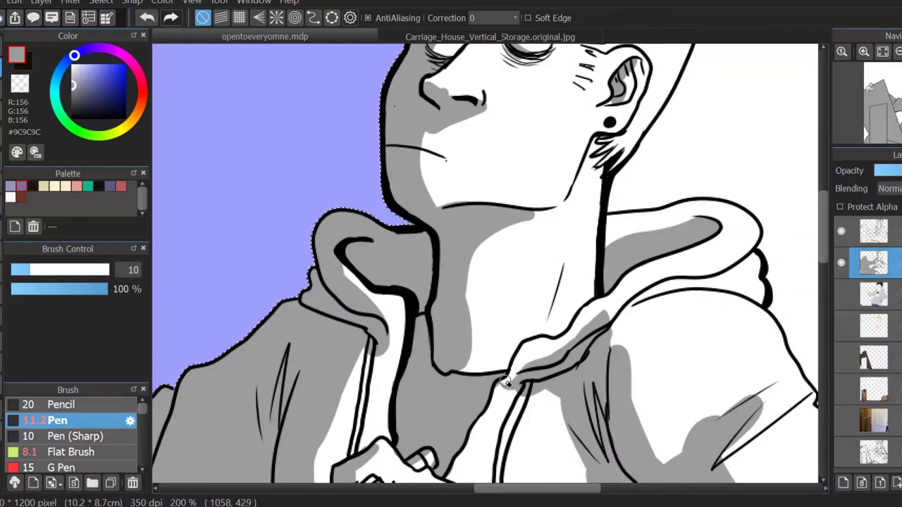
pyautogui.moveTo(571, 338); pyautogui.dragTo(606, 310)
pyautogui.press('b')
pyautogui.moveTo(585, 335)
pyautogui.mouseDown()
pyautogui.moveTo(655, 296)
pyautogui.moveTo(746, 275)
pyautogui.mouseUp()
pyautogui.press('e')
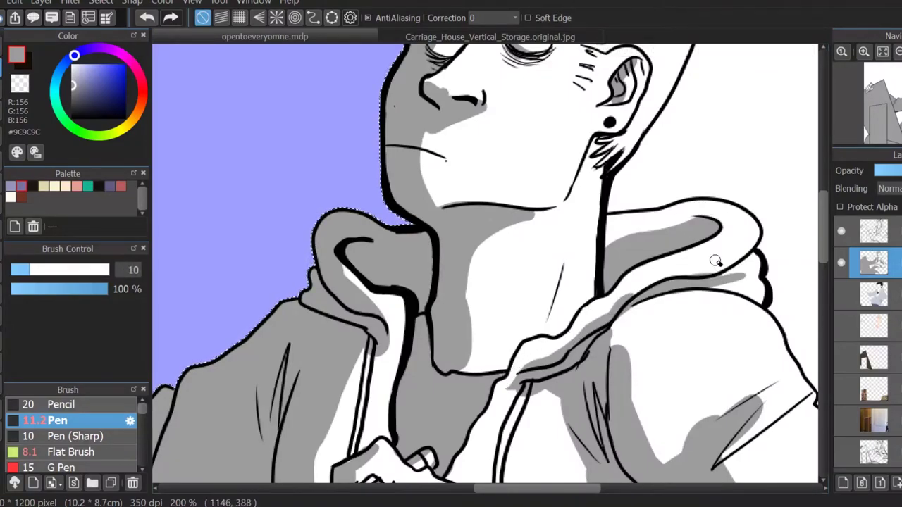
pyautogui.press('b')
pyautogui.scroll(-3, 615, 298)
pyautogui.scroll(3, 585, 272)
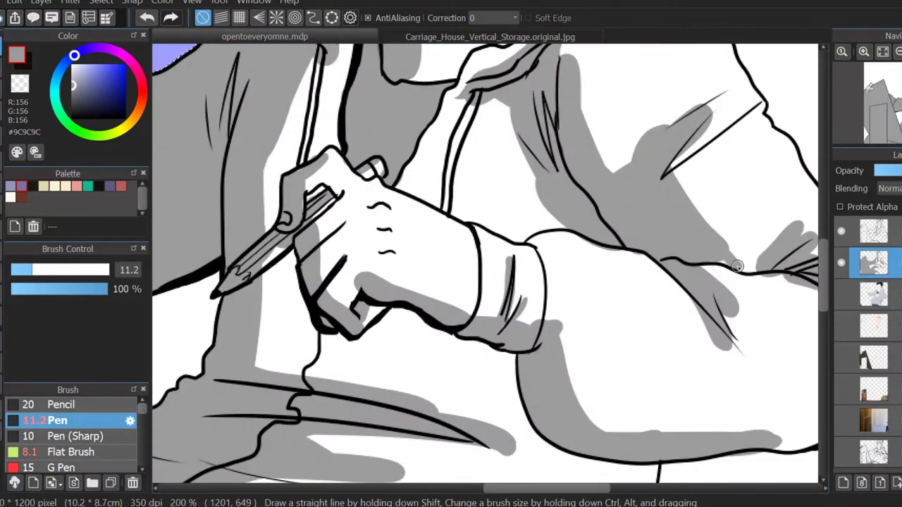
# Step: Erase and redraw a section of the arm outline
pyautogui.moveTo(709, 150); pyautogui.dragTo(521, 233)
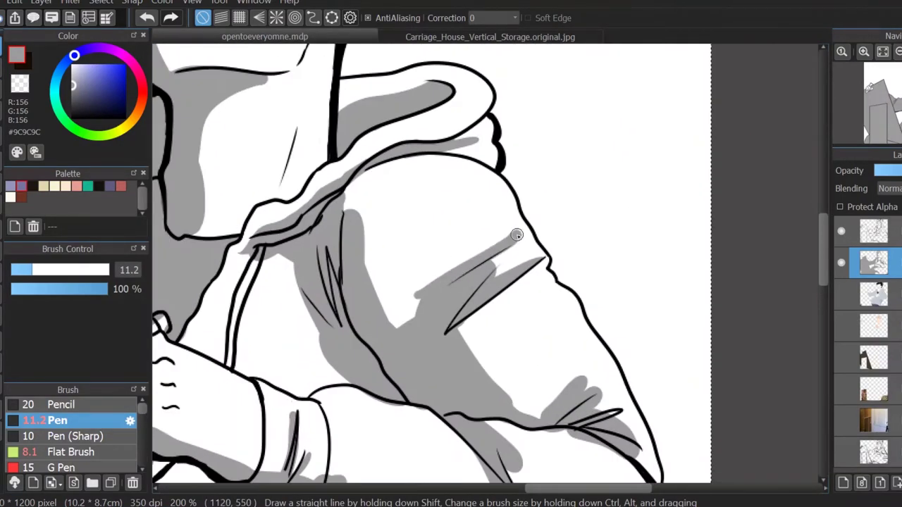
pyautogui.press('e')
pyautogui.moveTo(412, 310); pyautogui.dragTo(392, 135)
pyautogui.press('b')
pyautogui.press('e')
pyautogui.moveTo(493, 327)
pyautogui.mouseDown()
pyautogui.moveTo(443, 275)
pyautogui.moveTo(513, 334)
pyautogui.mouseUp()
pyautogui.press('b')
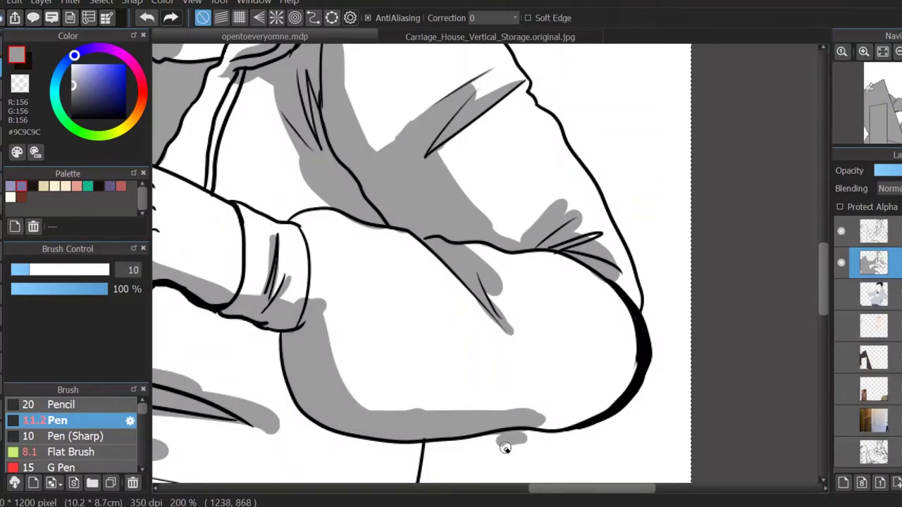
# Step: Shade the sleeve's lower edge, the fingers, back of the hand and thumb grey
pyautogui.moveTo(543, 421); pyautogui.dragTo(578, 426)
pyautogui.click(863, 52)
pyautogui.scroll(5, 442, 331)
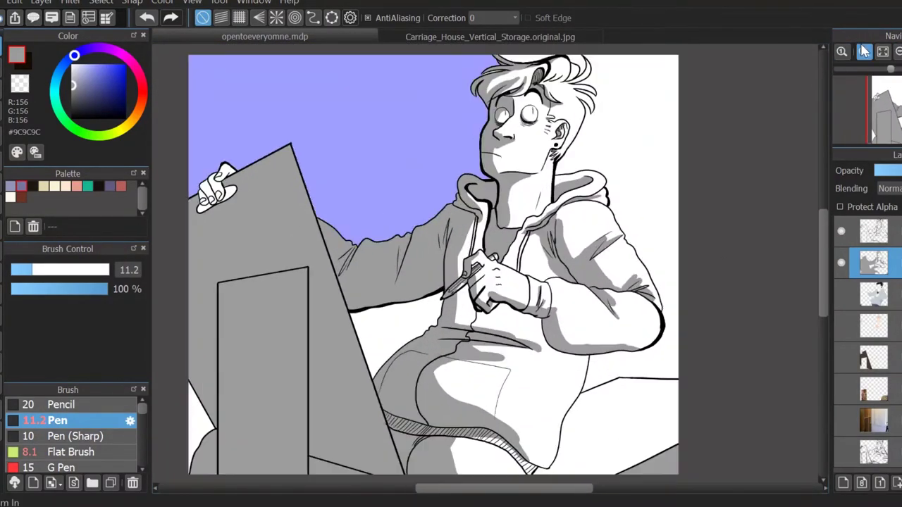
pyautogui.moveTo(459, 325)
pyautogui.mouseDown()
pyautogui.moveTo(436, 277)
pyautogui.moveTo(470, 268)
pyautogui.moveTo(502, 323)
pyautogui.moveTo(500, 274)
pyautogui.mouseUp()
pyautogui.moveTo(497, 234); pyautogui.dragTo(529, 184)
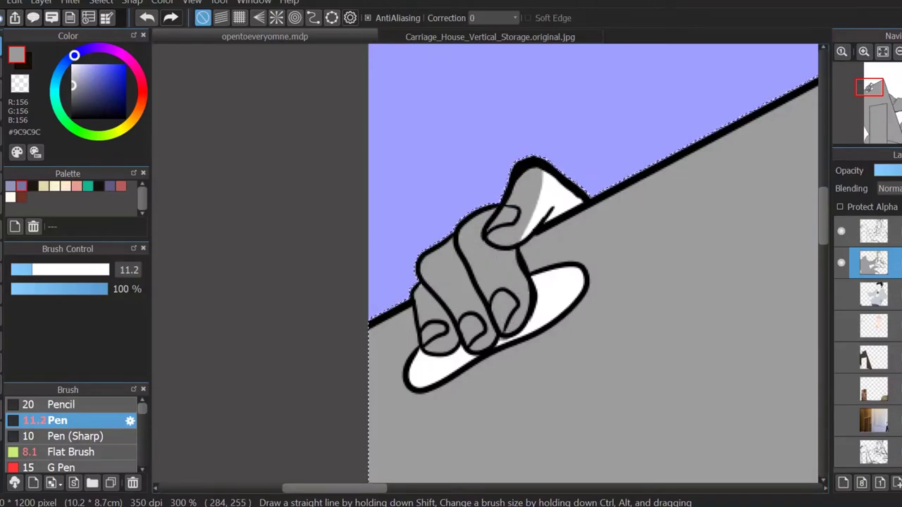
pyautogui.scroll(-5, 528, 185)
# Step: Make the hidden colour, graffiti and other layers visible again
pyautogui.press('m')
pyautogui.scroll(-1, 485, 263)
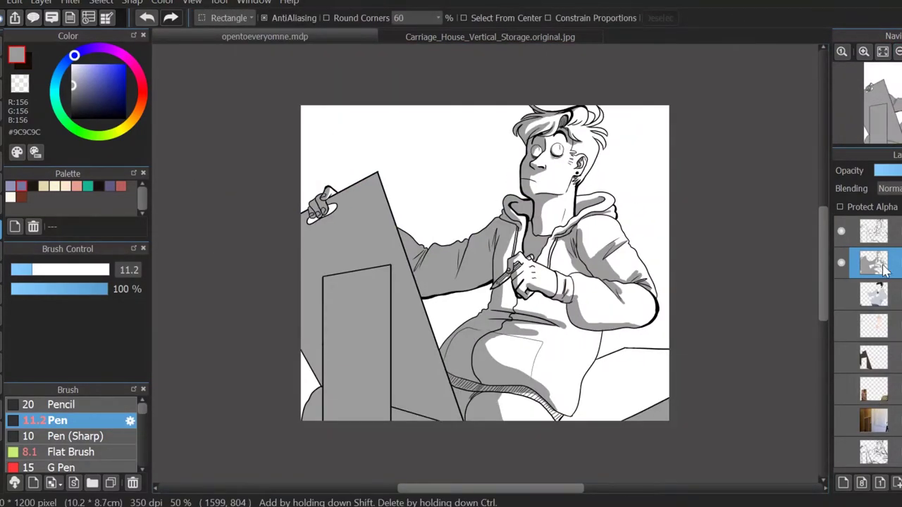
pyautogui.click(841, 294)
pyautogui.click(841, 326)
pyautogui.click(841, 357)
pyautogui.click(840, 389)
# Step: Show the background photo, then select the whole canvas and fill it deep purple
pyautogui.click(841, 421)
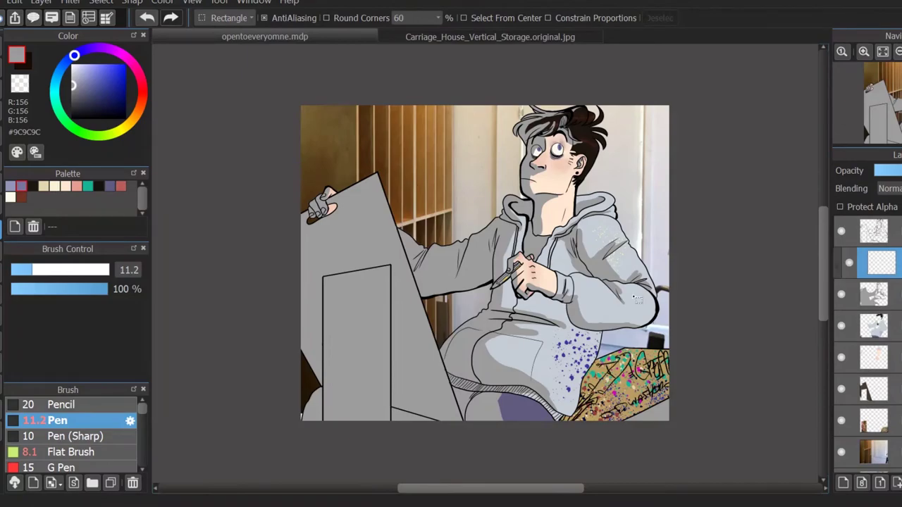
pyautogui.click(123, 56)
pyautogui.click(125, 72)
pyautogui.moveTo(252, 75); pyautogui.dragTo(697, 439)
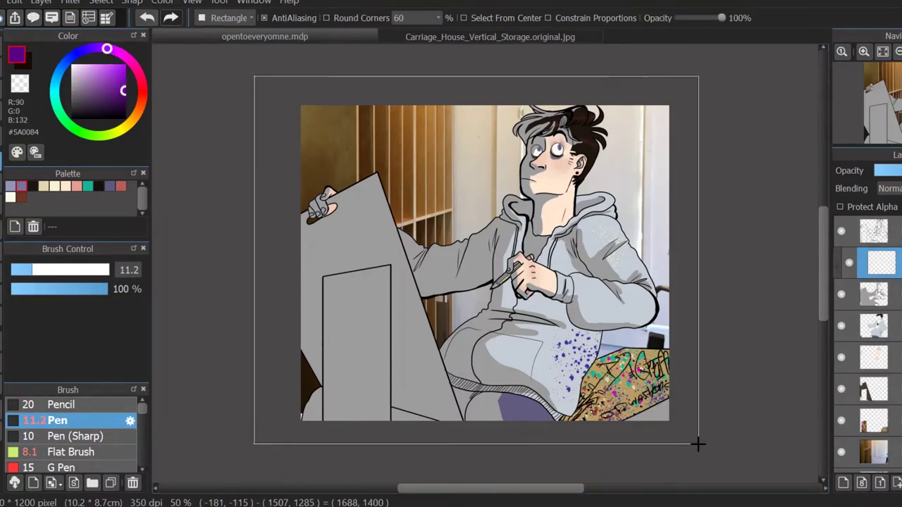
pyautogui.hotkey('ctrl', 'u')
# Step: Add a tint layer and try Multiply, then Overlay blending on it
pyautogui.click(874, 294)
pyautogui.click(889, 188)
pyautogui.click(889, 212)
pyautogui.click(889, 188)
pyautogui.click(889, 241)
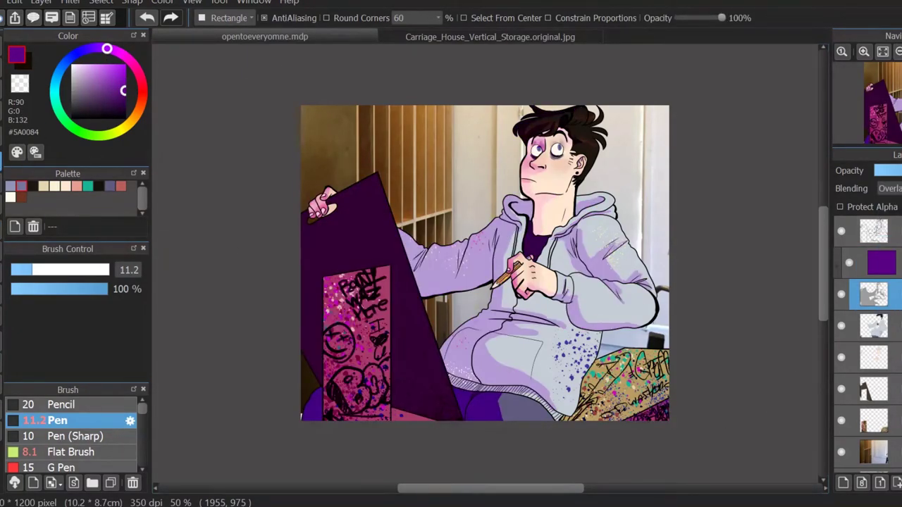
# Step: Refill the tint layer with blue and lighter purples, settling on dark purple #442770
pyautogui.click(881, 262)
pyautogui.click(83, 51)
pyautogui.hotkey('ctrl', 'u')
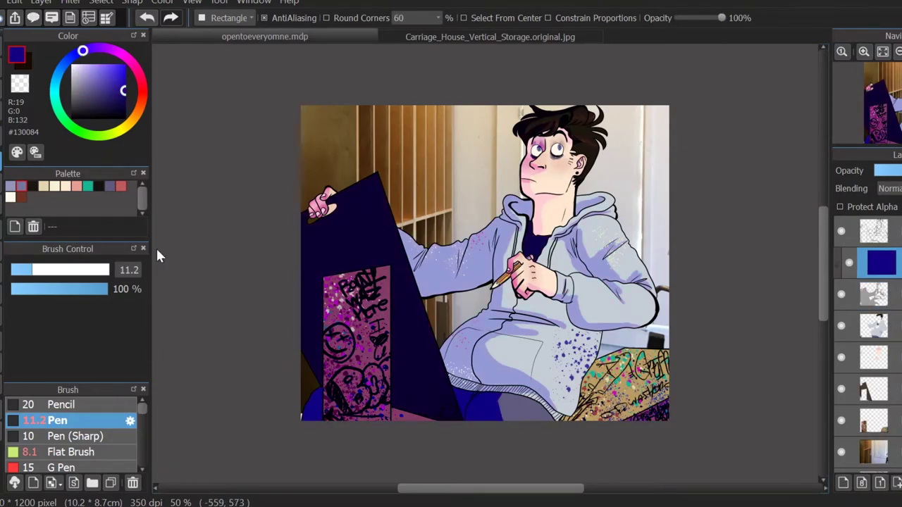
pyautogui.click(123, 78)
pyautogui.hotkey('ctrl', 'u')
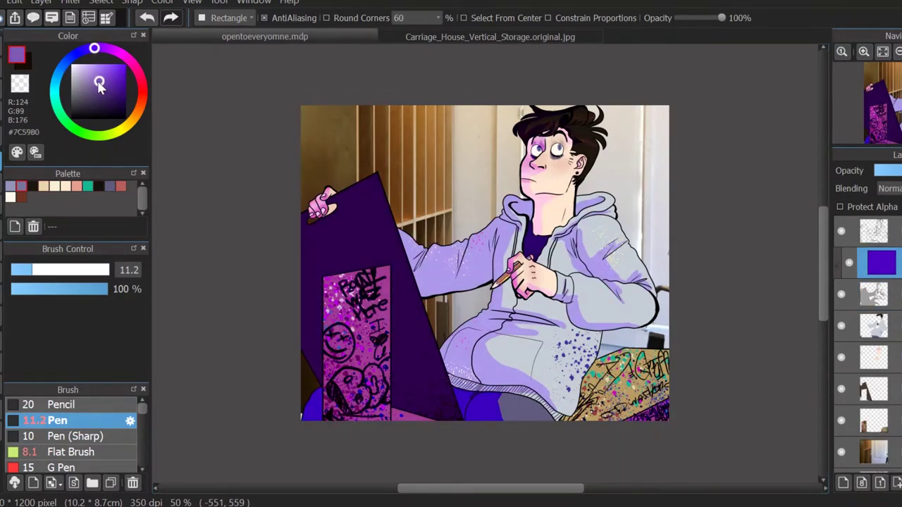
pyautogui.hotkey('ctrl', 'u')
pyautogui.click(107, 94)
pyautogui.hotkey('ctrl', 'u')
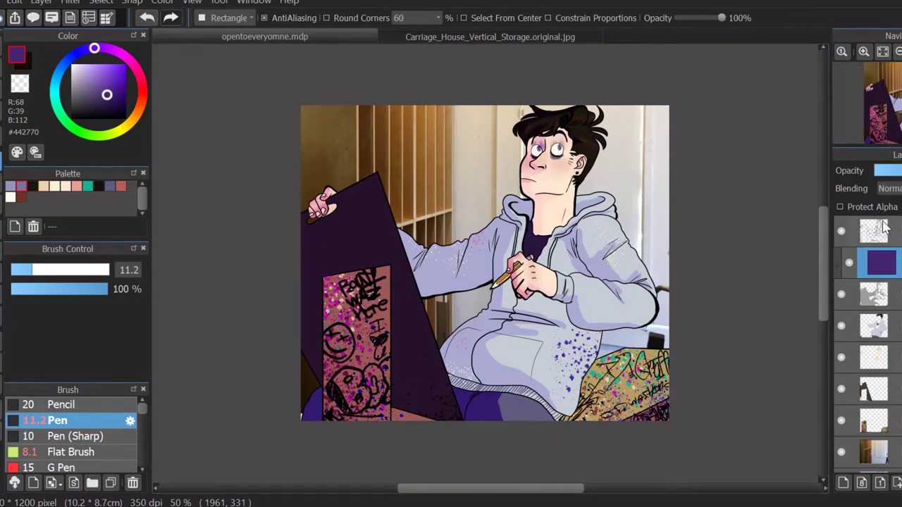
# Step: Try Difference, Burn and Dodge blending on the layer below the tint layer
pyautogui.click(881, 293)
pyautogui.click(890, 188)
pyautogui.click(890, 281)
pyautogui.click(890, 189)
pyautogui.click(890, 301)
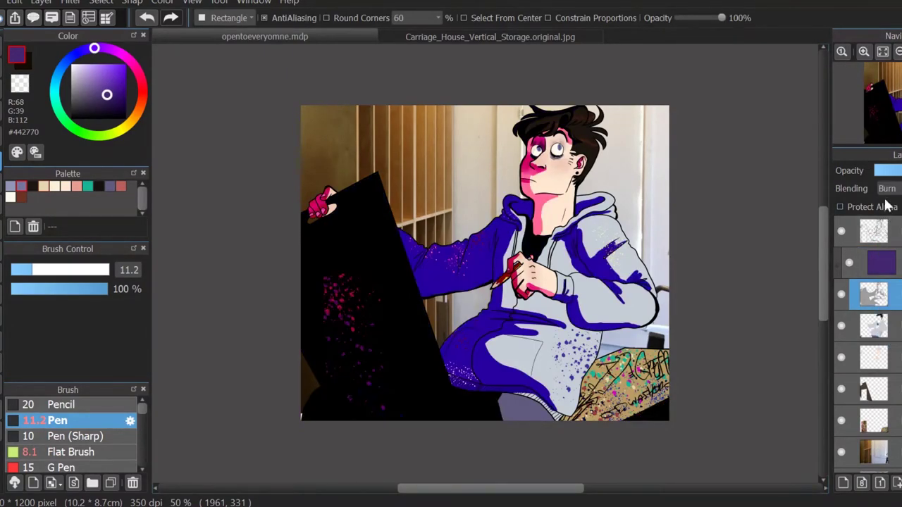
pyautogui.click(890, 188)
pyautogui.click(889, 291)
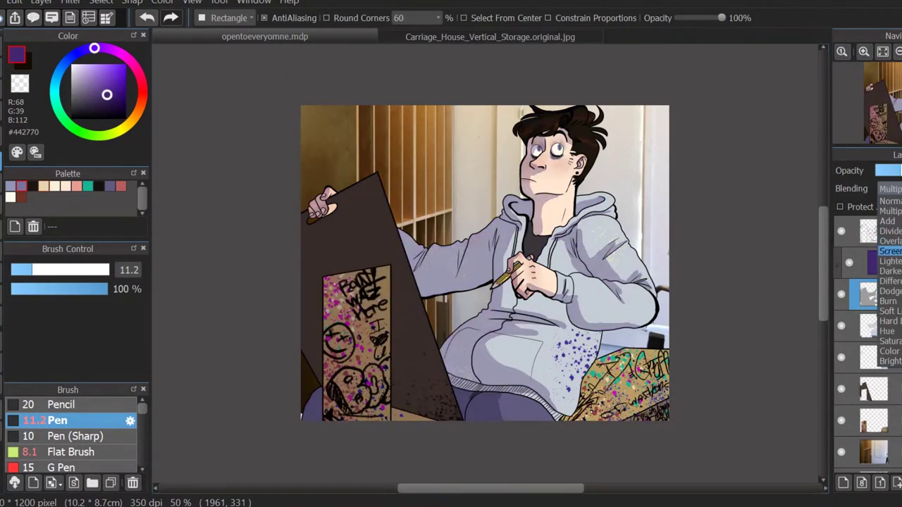
# Step: Cycle through further blending modes, including Color and Dodge, then settle on one
pyautogui.click(889, 188)
pyautogui.click(889, 291)
pyautogui.click(890, 188)
pyautogui.click(889, 310)
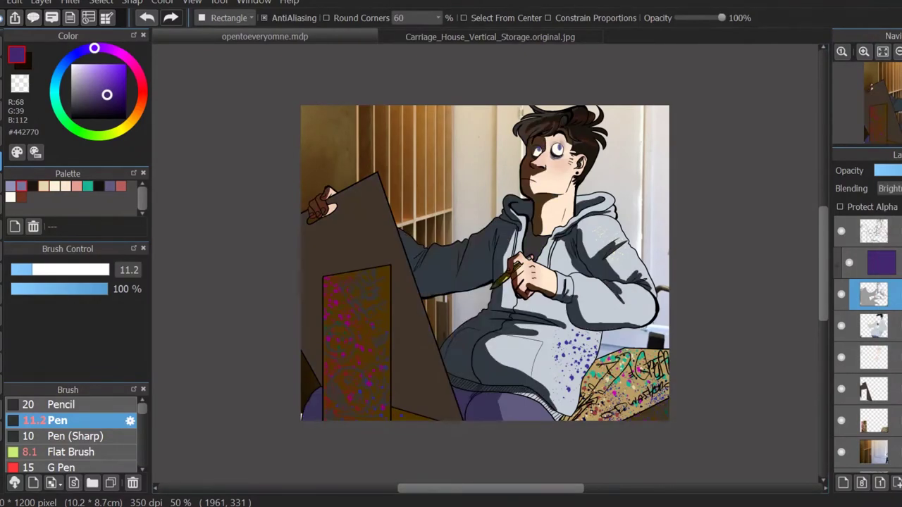
pyautogui.click(889, 188)
pyautogui.click(890, 342)
pyautogui.click(889, 189)
pyautogui.click(890, 330)
pyautogui.click(890, 188)
pyautogui.click(889, 291)
pyautogui.click(890, 188)
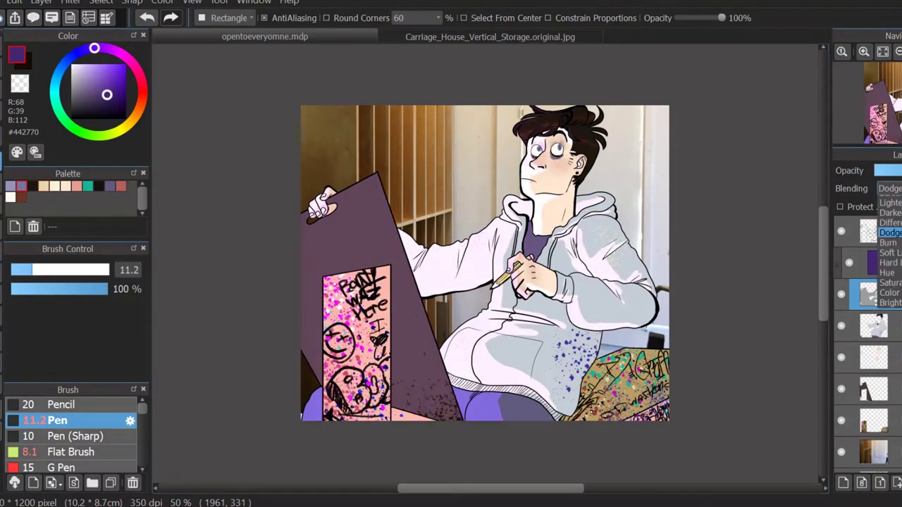
pyautogui.click(889, 271)
# Step: Add a new blank layer and move the purple tint layer down the stack
pyautogui.click(881, 262)
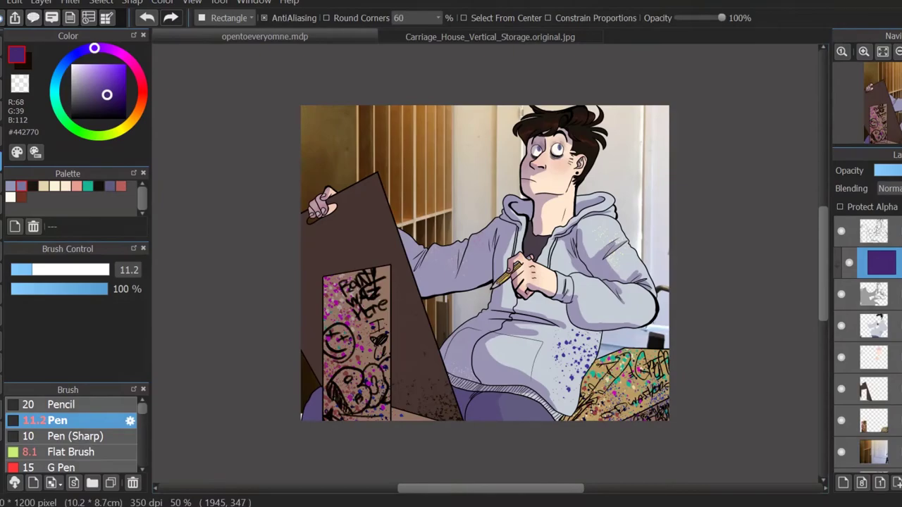
pyautogui.click(874, 294)
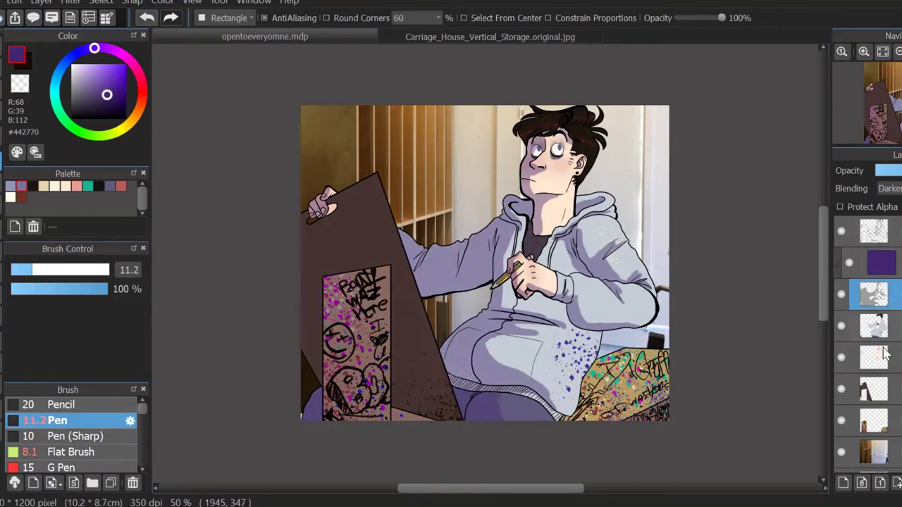
pyautogui.click(843, 482)
pyautogui.hotkey('ctrl', '-')
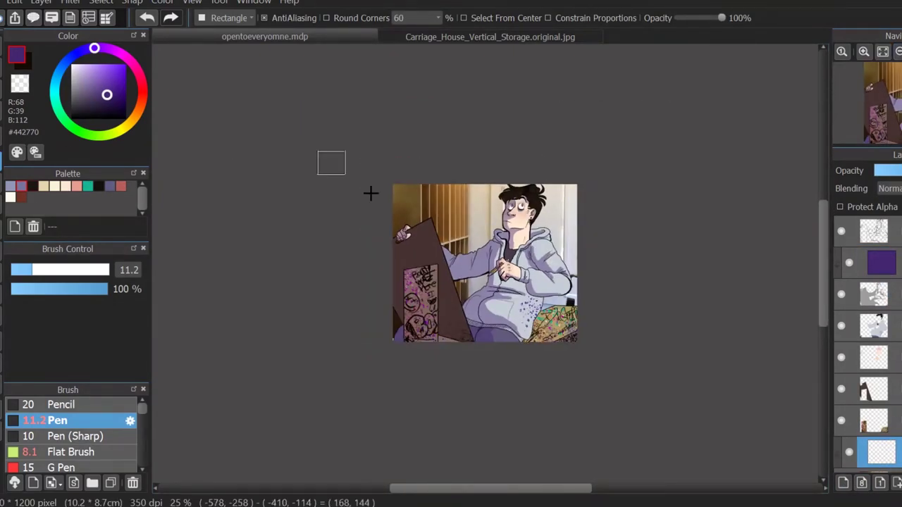
pyautogui.hotkey('ctrl', '+')
pyautogui.hotkey('ctrl', '+')
pyautogui.hotkey('ctrl', '+')
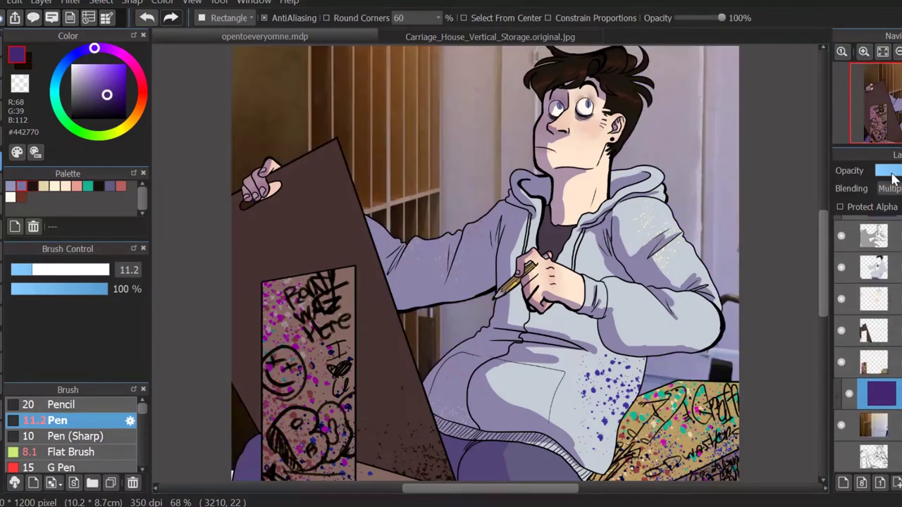
pyautogui.click(883, 53)
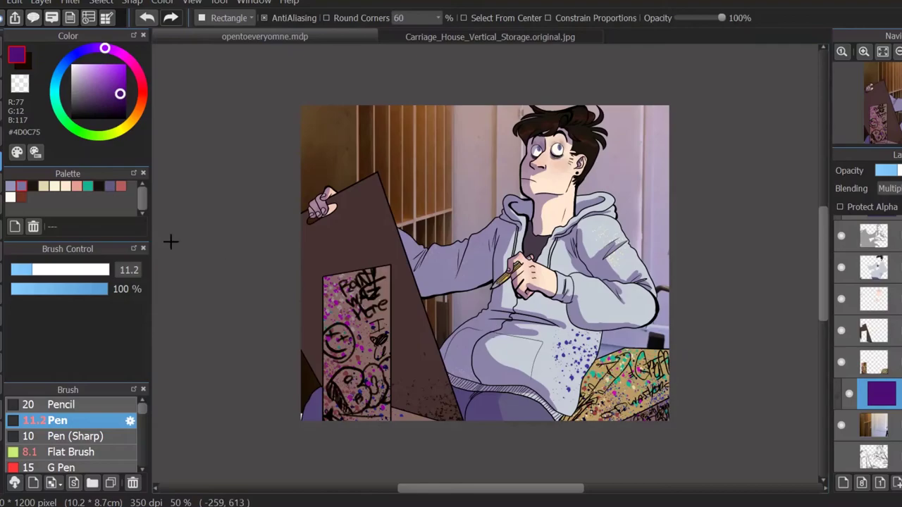
# Step: Lay a bright magenta linear gradient across the canvas and move its layer near the top
pyautogui.moveTo(121, 79)
pyautogui.mouseDown()
pyautogui.moveTo(141, 83)
pyautogui.moveTo(129, 71)
pyautogui.mouseUp()
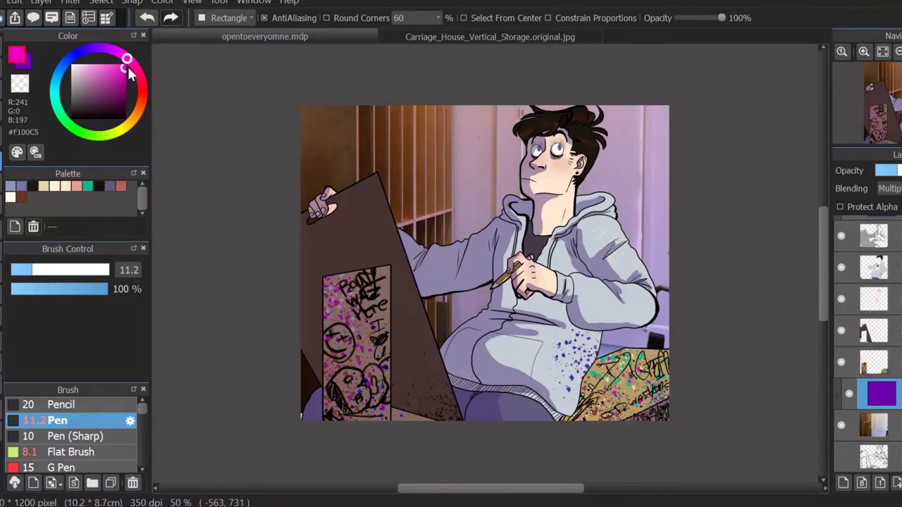
pyautogui.press('g')
pyautogui.moveTo(493, 282); pyautogui.dragTo(475, 439)
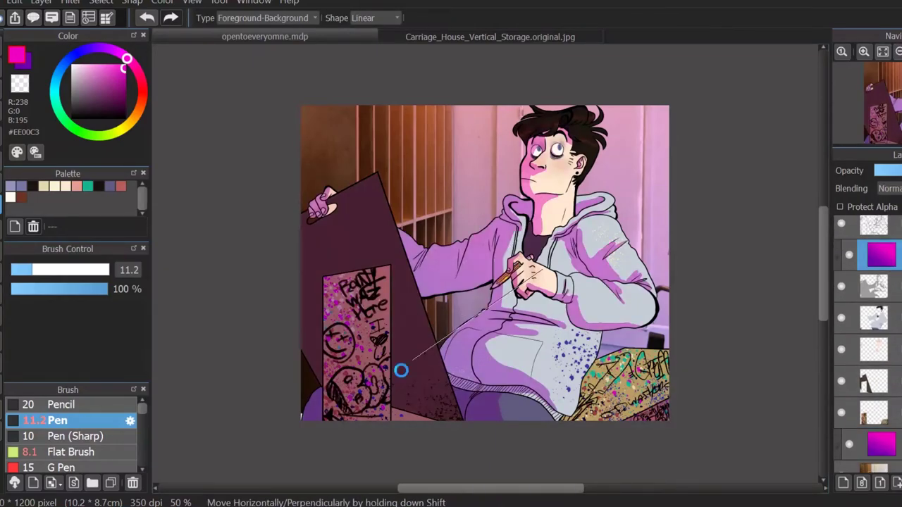
pyautogui.moveTo(403, 369); pyautogui.dragTo(153, 215)
# Step: Add a new blank layer on top and zoom in on the face
pyautogui.press('m')
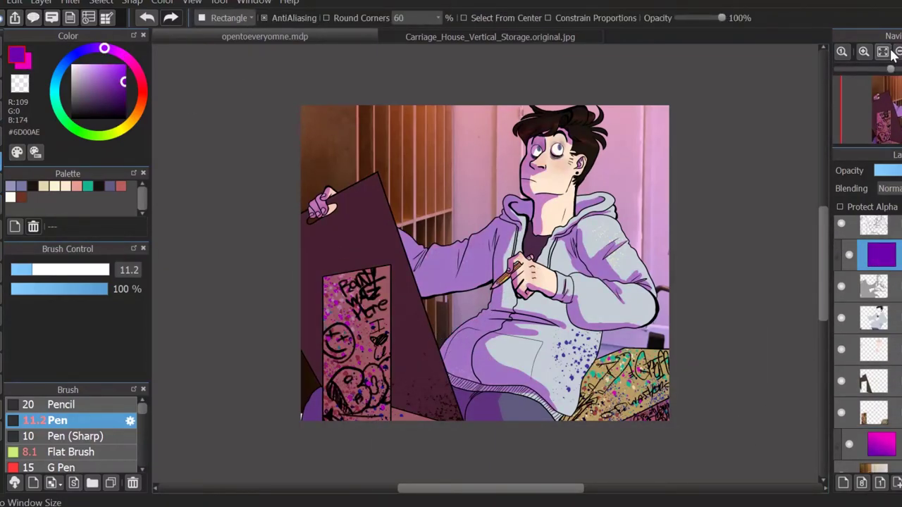
pyautogui.scroll(2, 485, 263)
pyautogui.hotkey('ctrl', 'shift', 'n')
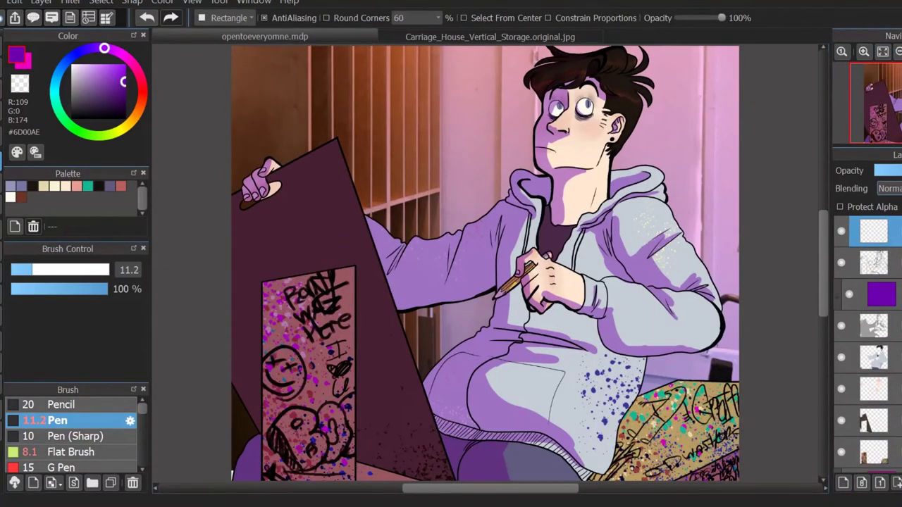
pyautogui.scroll(6, 497, 258)
pyautogui.moveTo(655, 269); pyautogui.dragTo(656, 269)
# Step: Repaint the nose line and the ear's outer edge reddish-brown with the Flat Brush
pyautogui.press('b')
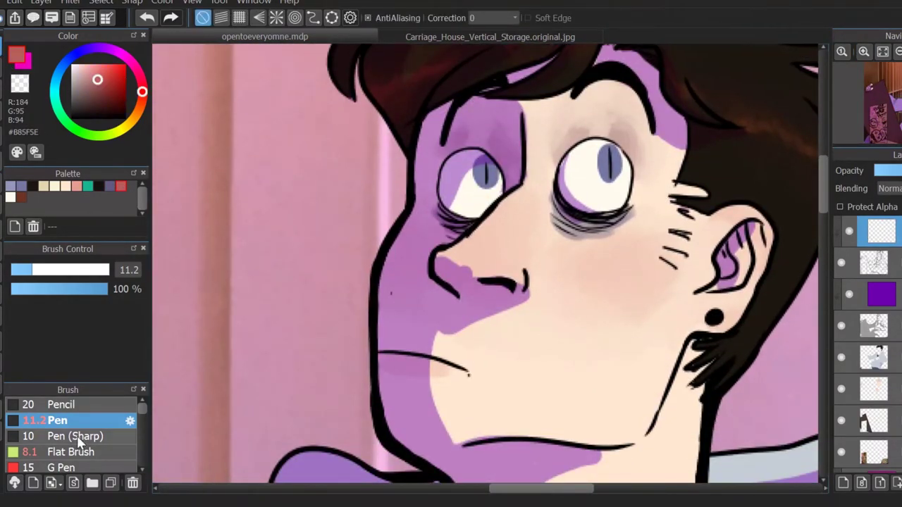
pyautogui.click(70, 452)
pyautogui.keyDown('alt'); pyautogui.click(494, 277); pyautogui.keyUp('alt')
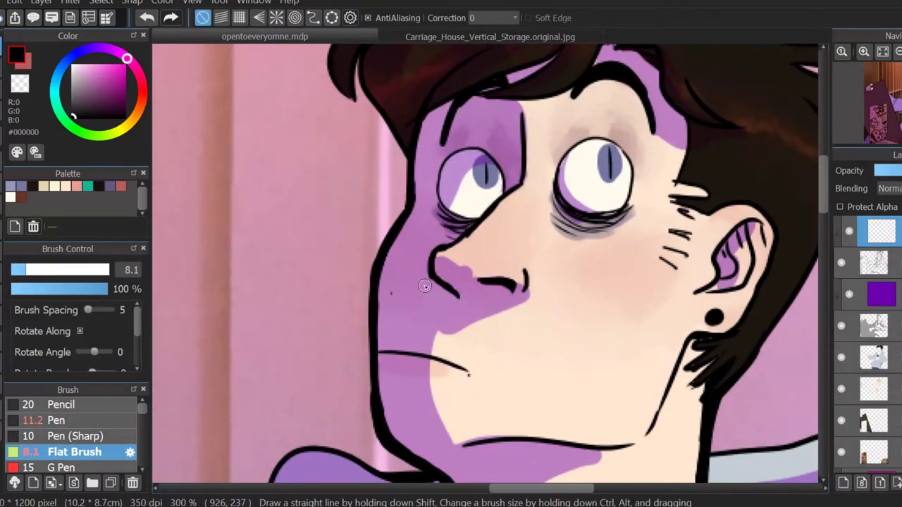
pyautogui.click(120, 186)
pyautogui.moveTo(478, 279); pyautogui.dragTo(525, 284)
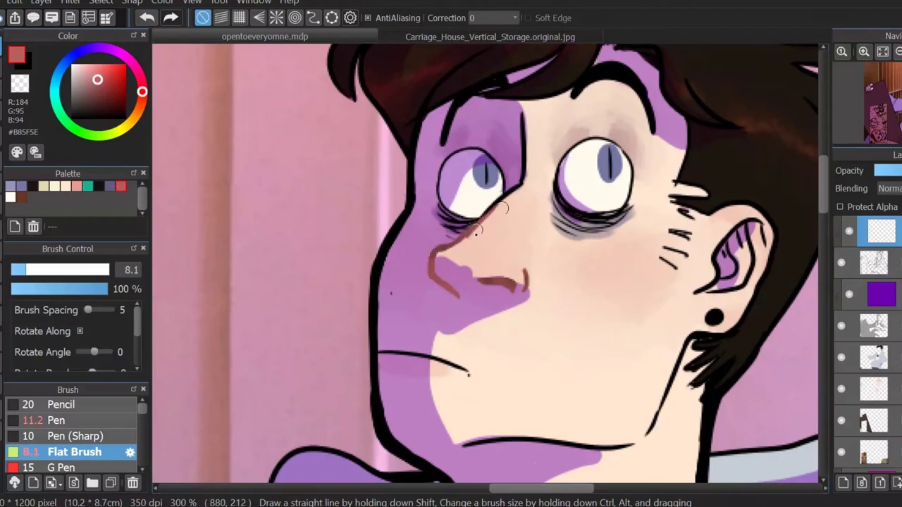
pyautogui.moveTo(727, 206); pyautogui.dragTo(763, 252)
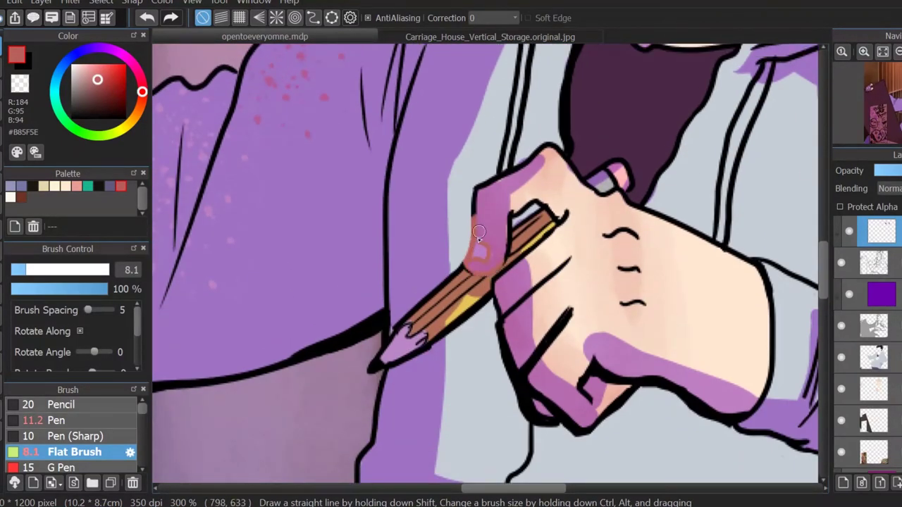
# Step: Hide the purple shading and add reddish and black strokes along the hand's edge
pyautogui.hotkey('ctrl', 'z')
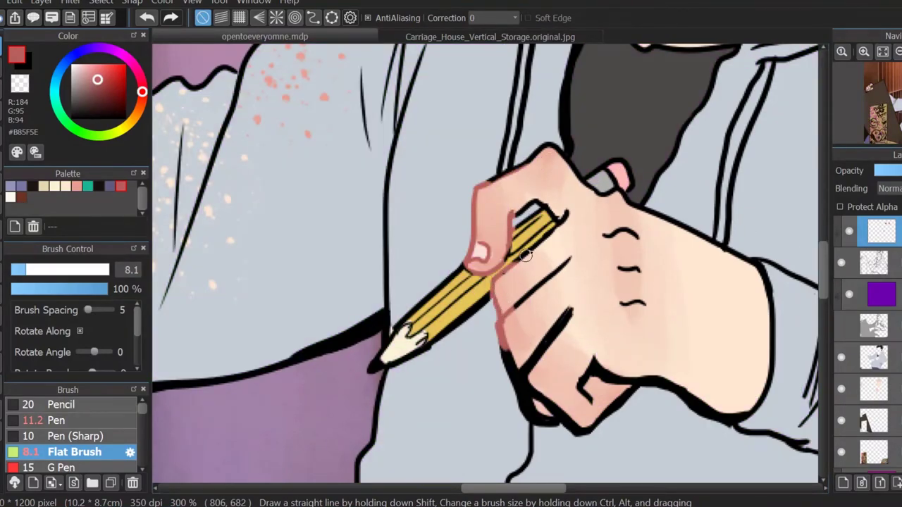
pyautogui.moveTo(553, 419); pyautogui.dragTo(513, 369)
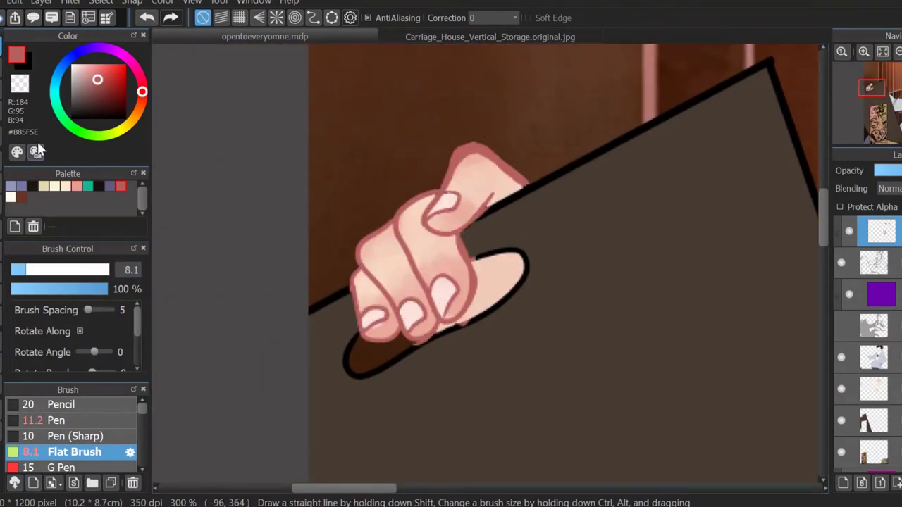
pyautogui.press('x')
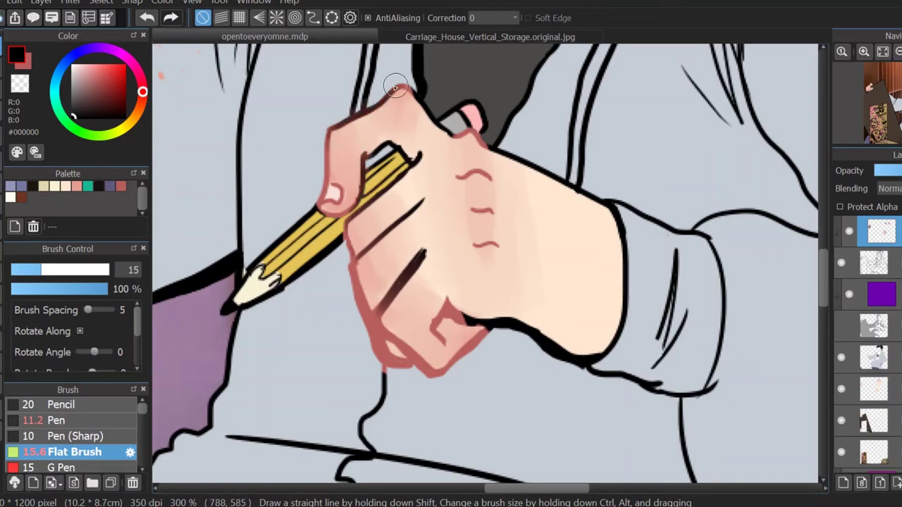
pyautogui.moveTo(349, 293); pyautogui.dragTo(378, 352)
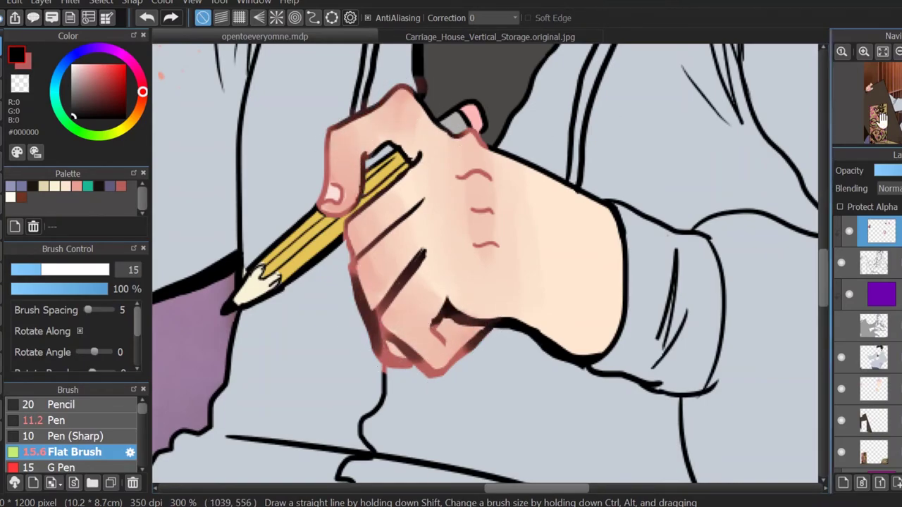
pyautogui.moveTo(371, 317); pyautogui.dragTo(394, 355)
# Step: Zoom out, show the purple shading layer again and enlarge the brush
pyautogui.hscroll(2, 430, 349)
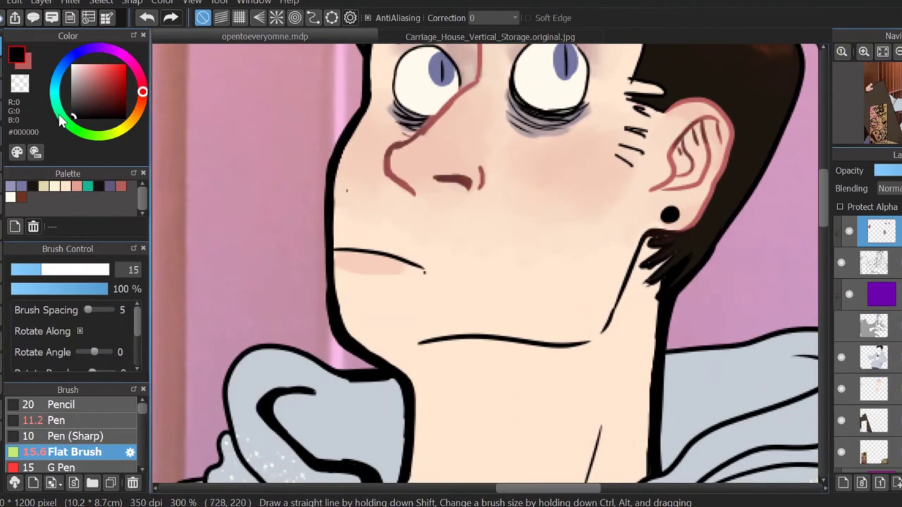
pyautogui.scroll(3, 476, 100)
pyautogui.hotkey('ctrl', '-')
pyautogui.hotkey('ctrl', '-')
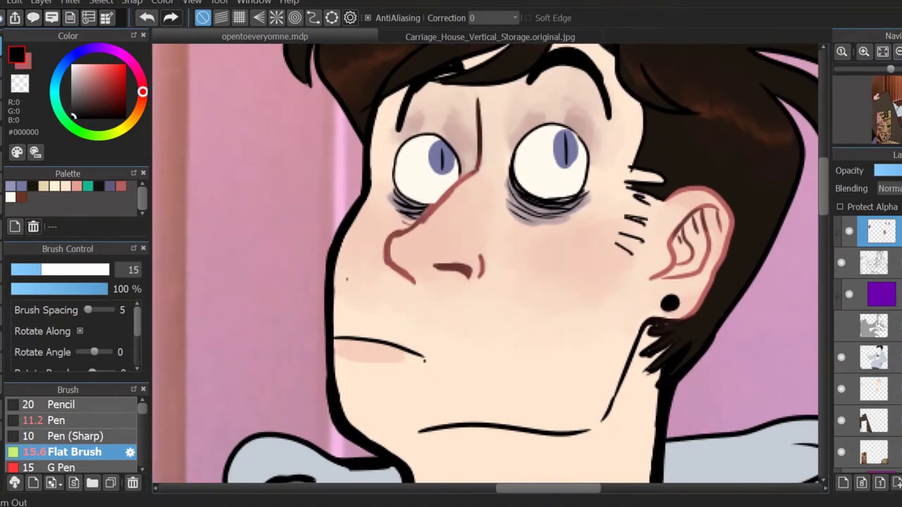
pyautogui.click(841, 325)
pyautogui.press('m')
pyautogui.hotkey('ctrl', '+')
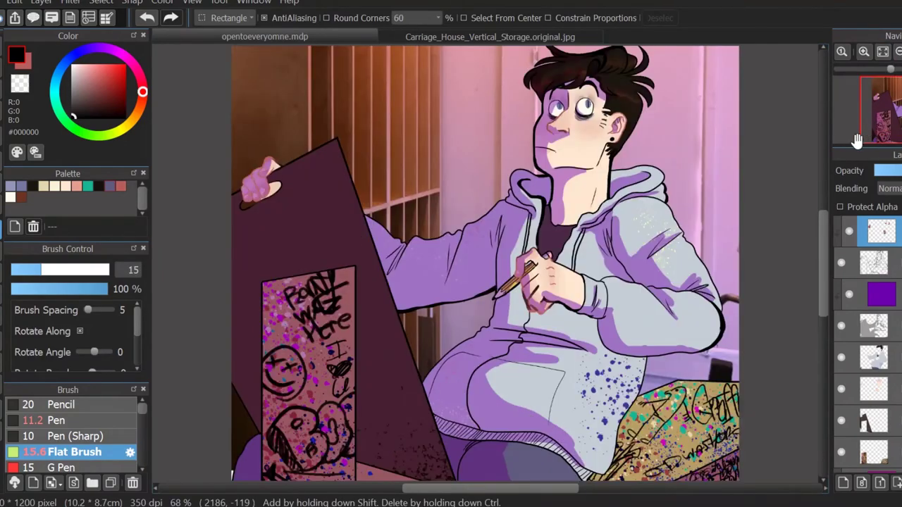
pyautogui.click(64, 270)
pyautogui.press('b')
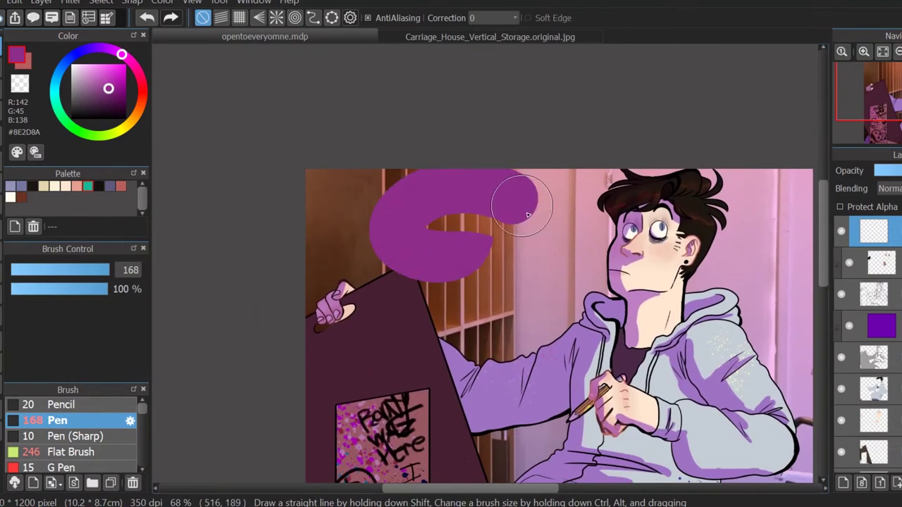
# Step: Paint the purple bubble blob, then hand-letter 'If your' in a fine black pen
pyautogui.moveTo(514, 202); pyautogui.dragTo(459, 215)
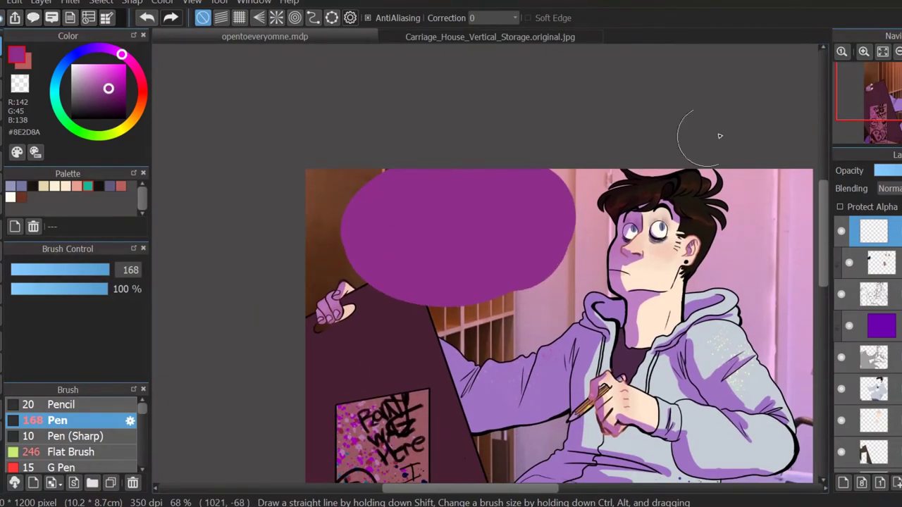
pyautogui.hotkey('ctrl', '+')
pyautogui.click(20, 272)
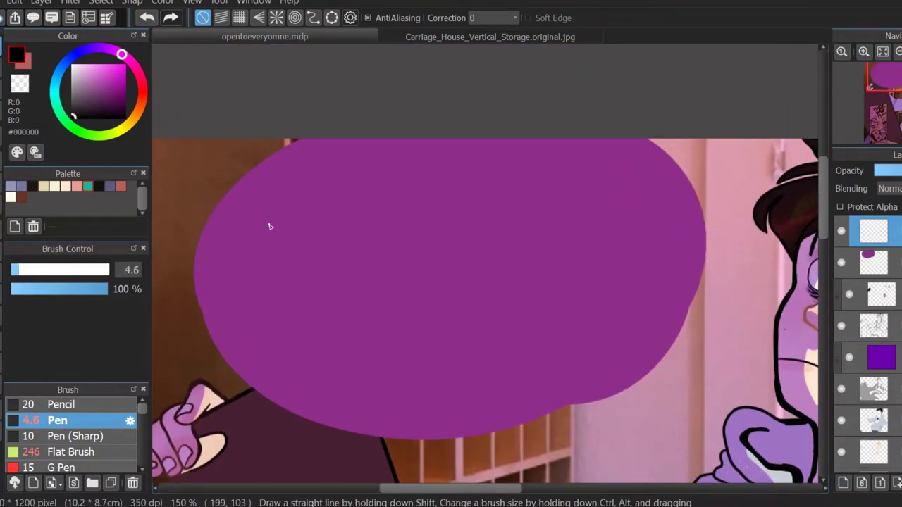
pyautogui.moveTo(278, 185); pyautogui.dragTo(267, 226)
pyautogui.moveTo(304, 168); pyautogui.dragTo(282, 225)
pyautogui.moveTo(285, 198); pyautogui.dragTo(303, 191)
pyautogui.moveTo(322, 180); pyautogui.dragTo(320, 189)
pyautogui.moveTo(392, 144)
pyautogui.mouseDown()
pyautogui.moveTo(393, 162)
pyautogui.moveTo(415, 156)
pyautogui.mouseUp()
pyautogui.click(147, 18)
# Step: Hand-letter 'fingers aren't covered', undoing a misspelled word
pyautogui.moveTo(503, 161); pyautogui.dragTo(557, 144)
pyautogui.moveTo(233, 278)
pyautogui.mouseDown()
pyautogui.moveTo(358, 223)
pyautogui.moveTo(443, 227)
pyautogui.mouseUp()
pyautogui.moveTo(445, 219); pyautogui.dragTo(458, 215)
pyautogui.moveTo(463, 220); pyautogui.dragTo(480, 225)
pyautogui.moveTo(496, 212); pyautogui.dragTo(504, 194)
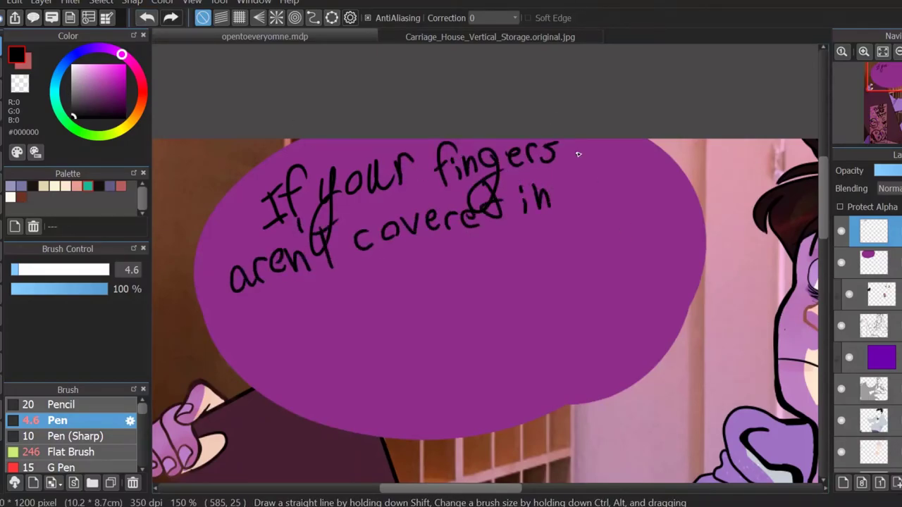
pyautogui.click(146, 19)
pyautogui.click(146, 18)
pyautogui.click(146, 18)
pyautogui.click(146, 19)
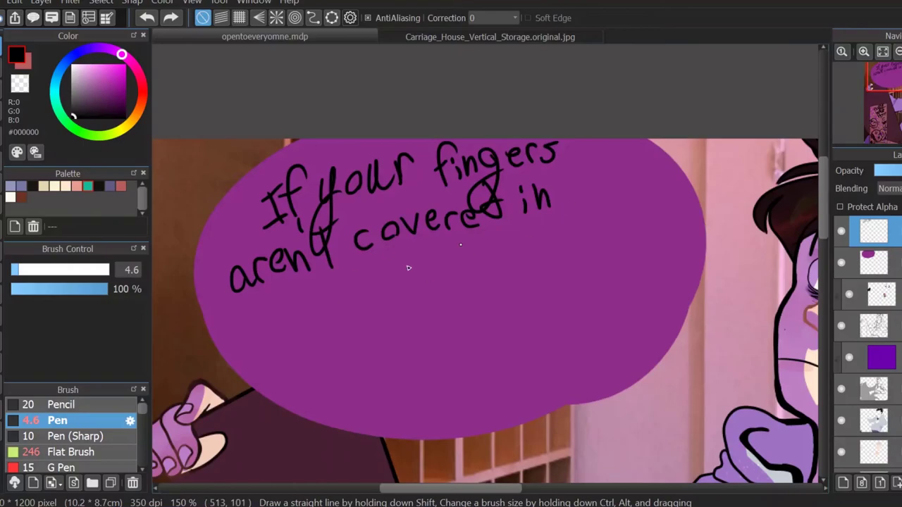
# Step: Hand-letter 'in graphite by now, it means you aren't working hard enough'
pyautogui.moveTo(294, 296)
pyautogui.mouseDown()
pyautogui.moveTo(272, 351)
pyautogui.moveTo(333, 282)
pyautogui.mouseUp()
pyautogui.moveTo(352, 289); pyautogui.dragTo(368, 318)
pyautogui.moveTo(379, 267)
pyautogui.mouseDown()
pyautogui.moveTo(401, 279)
pyautogui.moveTo(411, 242)
pyautogui.moveTo(495, 249)
pyautogui.moveTo(480, 262)
pyautogui.moveTo(626, 218)
pyautogui.moveTo(620, 247)
pyautogui.mouseUp()
pyautogui.moveTo(315, 366)
pyautogui.mouseDown()
pyautogui.moveTo(572, 289)
pyautogui.moveTo(689, 240)
pyautogui.mouseUp()
pyautogui.moveTo(322, 398)
pyautogui.mouseDown()
pyautogui.moveTo(423, 373)
pyautogui.moveTo(471, 394)
pyautogui.mouseUp()
pyautogui.moveTo(479, 352); pyautogui.dragTo(573, 311)
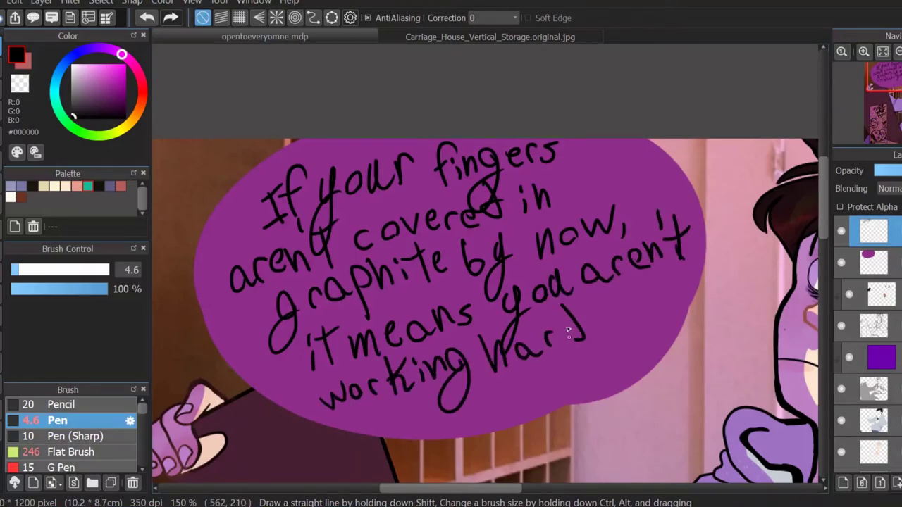
pyautogui.moveTo(467, 405)
pyautogui.mouseDown()
pyautogui.moveTo(535, 384)
pyautogui.moveTo(575, 409)
pyautogui.mouseUp()
# Step: Finish the handwritten speech-bubble sentence and switch to the Oil Pastel brush in grey #434343
pyautogui.moveTo(582, 366); pyautogui.dragTo(620, 353)
pyautogui.moveTo(620, 353); pyautogui.dragTo(607, 236)
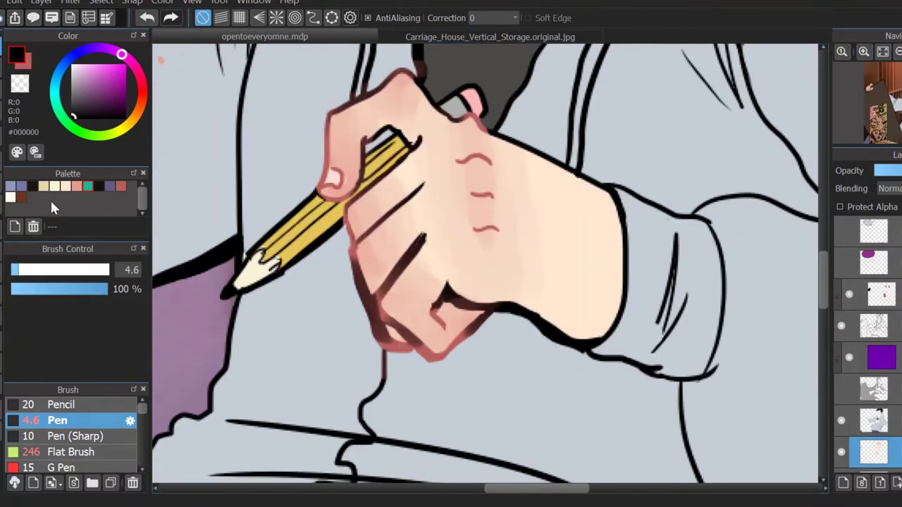
pyautogui.scroll(-5, 70, 430)
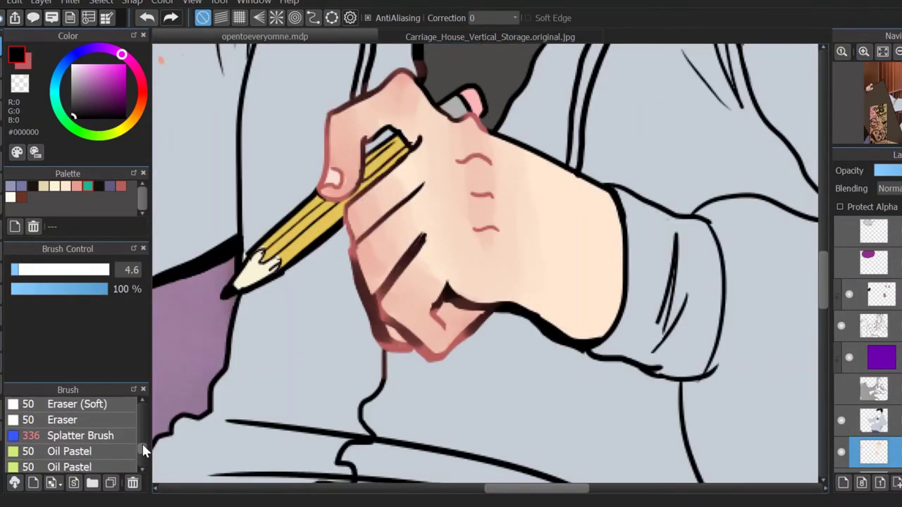
pyautogui.click(71, 434)
pyautogui.click(72, 104)
# Step: Shade the thumb, fingertip, knuckles and lower edge of the pencil hand in grey
pyautogui.moveTo(350, 178)
pyautogui.mouseDown()
pyautogui.moveTo(327, 162)
pyautogui.moveTo(410, 151)
pyautogui.moveTo(342, 159)
pyautogui.moveTo(338, 192)
pyautogui.mouseUp()
pyautogui.moveTo(374, 106); pyautogui.dragTo(405, 134)
pyautogui.moveTo(395, 335)
pyautogui.mouseDown()
pyautogui.moveTo(451, 345)
pyautogui.moveTo(507, 296)
pyautogui.moveTo(585, 310)
pyautogui.mouseUp()
pyautogui.moveTo(500, 296); pyautogui.dragTo(563, 327)
pyautogui.moveTo(356, 111); pyautogui.dragTo(338, 145)
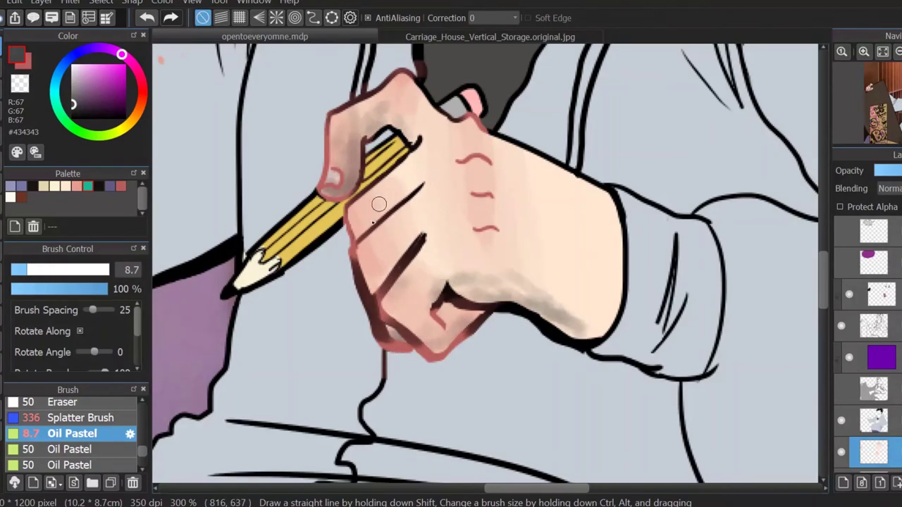
pyautogui.moveTo(373, 191)
pyautogui.mouseDown()
pyautogui.moveTo(402, 200)
pyautogui.moveTo(451, 217)
pyautogui.mouseUp()
# Step: Zoom in on the hand gripping the board and shade its thumb grey
pyautogui.click(883, 52)
pyautogui.click(864, 54)
pyautogui.click(864, 51)
pyautogui.moveTo(557, 272); pyautogui.dragTo(635, 215)
# Step: Add another grey oil-pastel stroke along the thumb of the hand gripping the board
pyautogui.moveTo(557, 268); pyautogui.dragTo(599, 232)
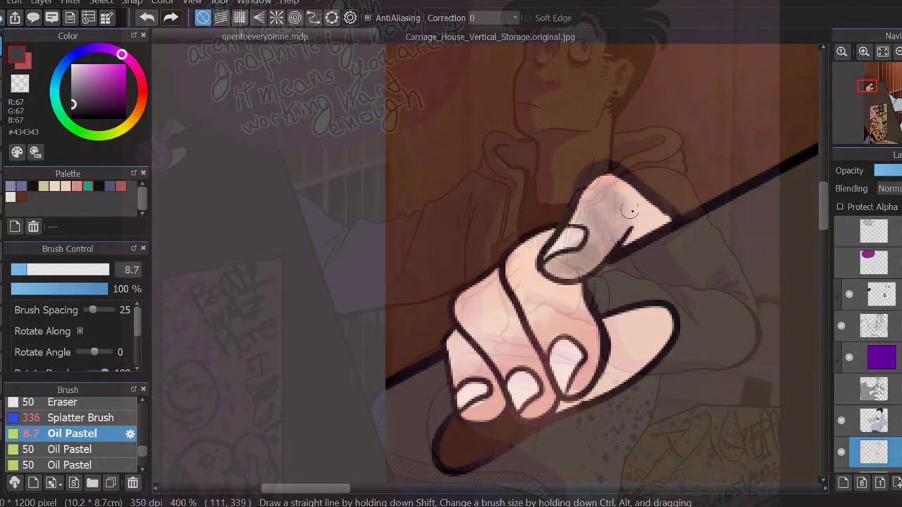